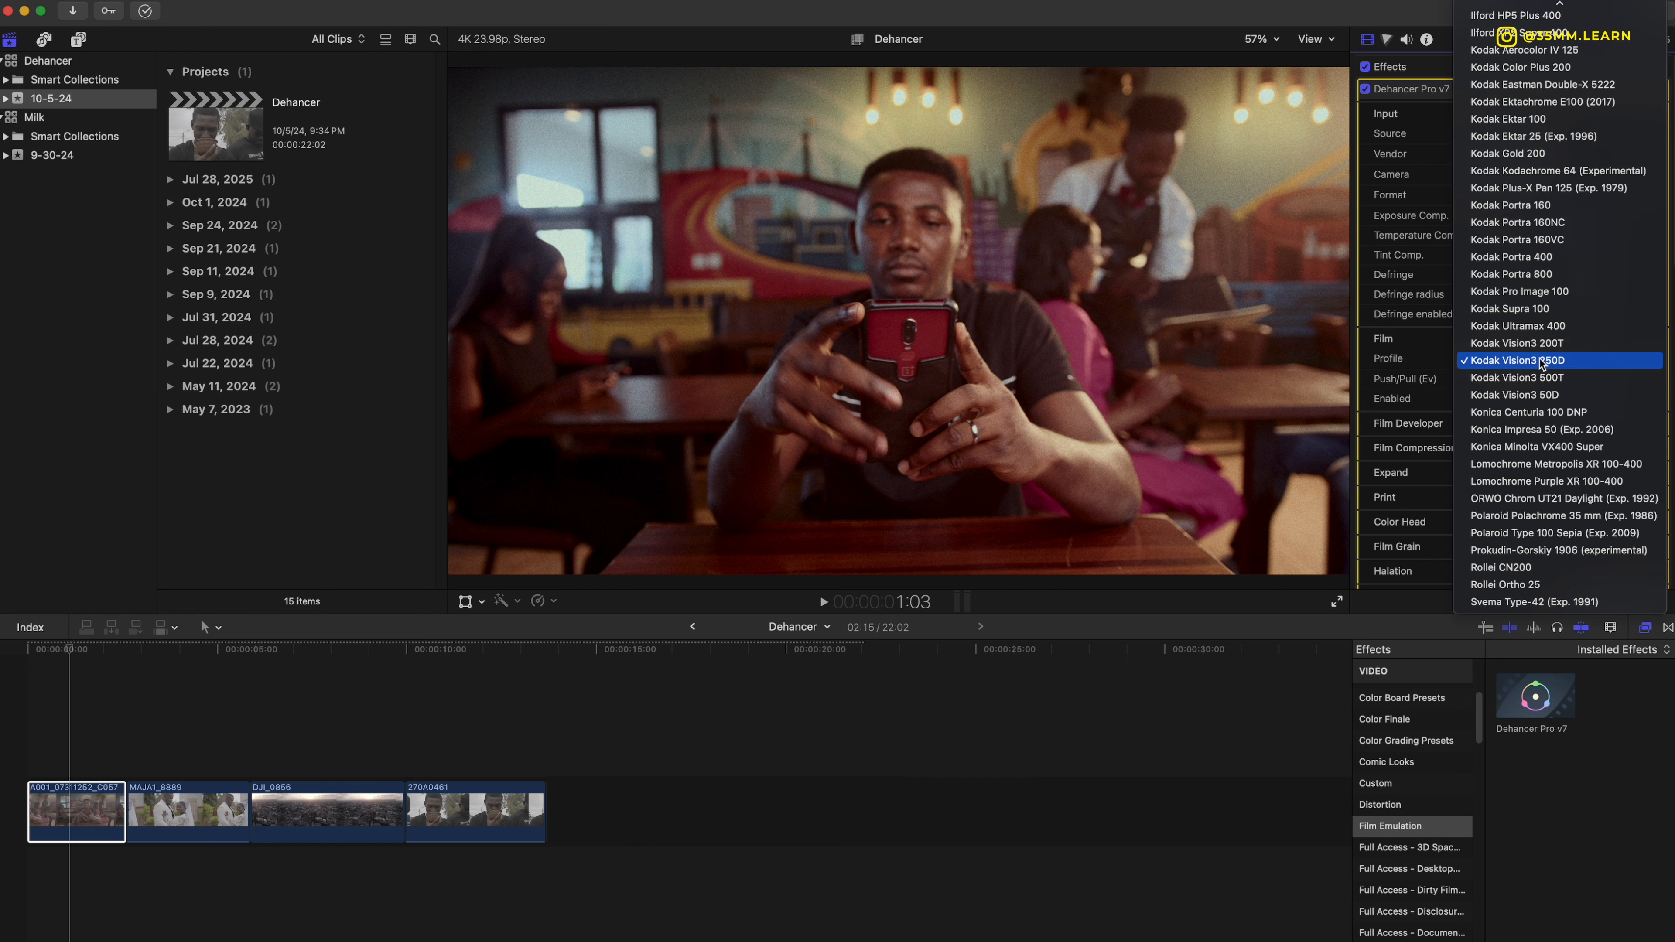
Set the film profile to Cinestill 800T with a push/pull of 0.97 EV, and check the image with the film stage off and on.
scroll(1542, 364, up, 10)
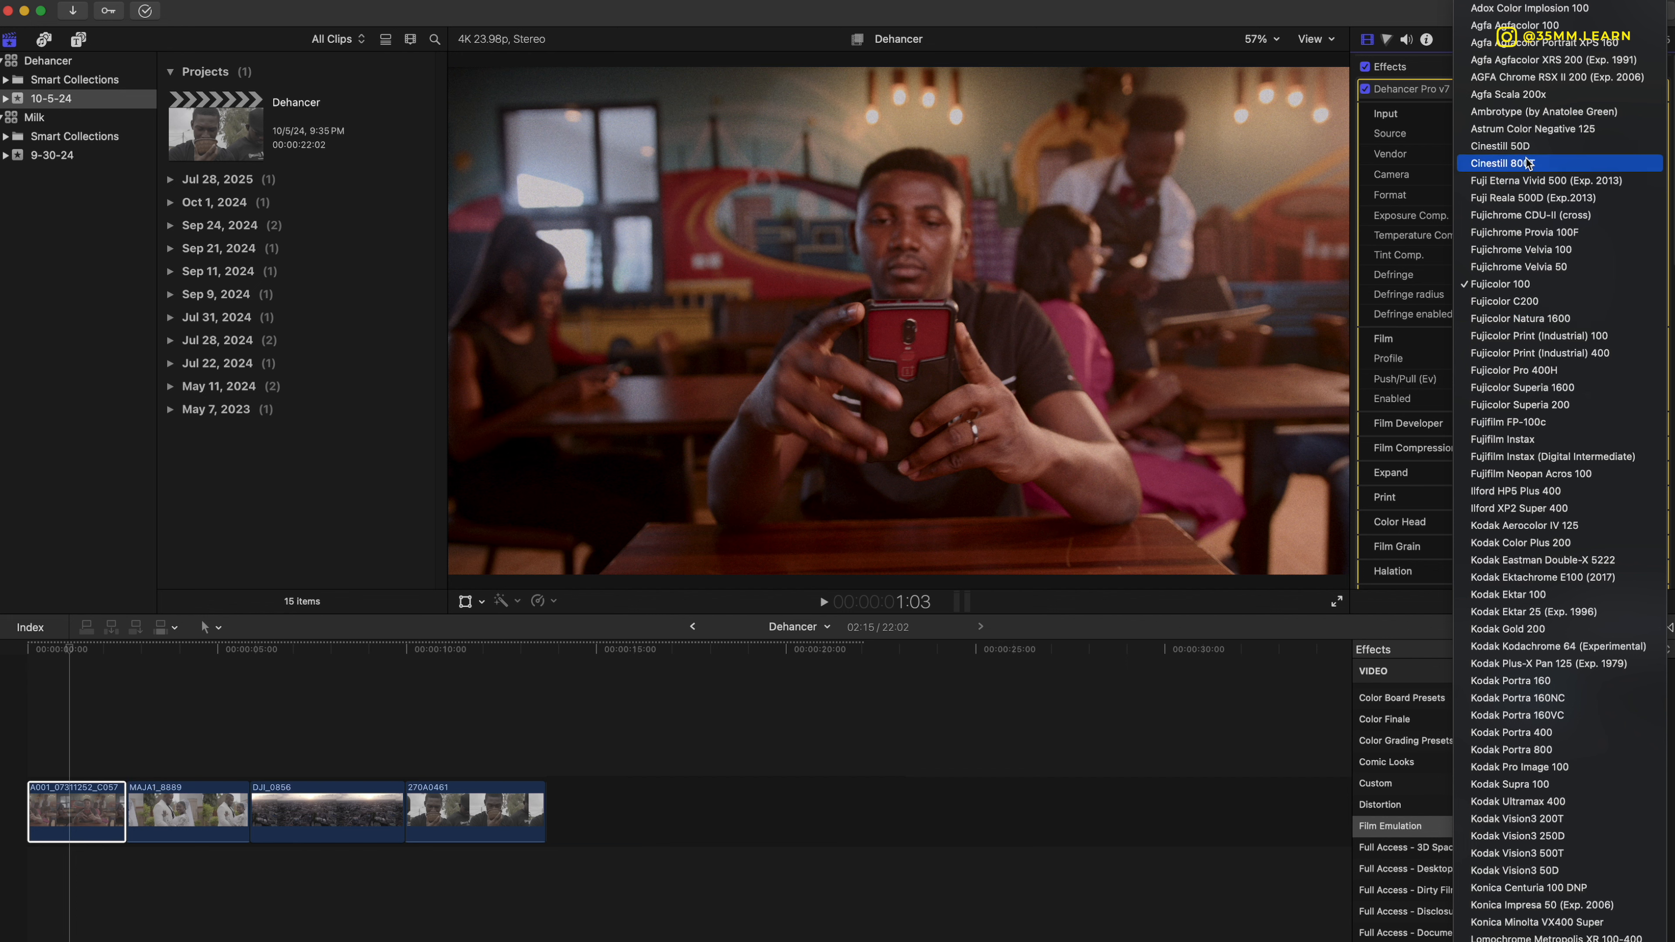
click(1547, 165)
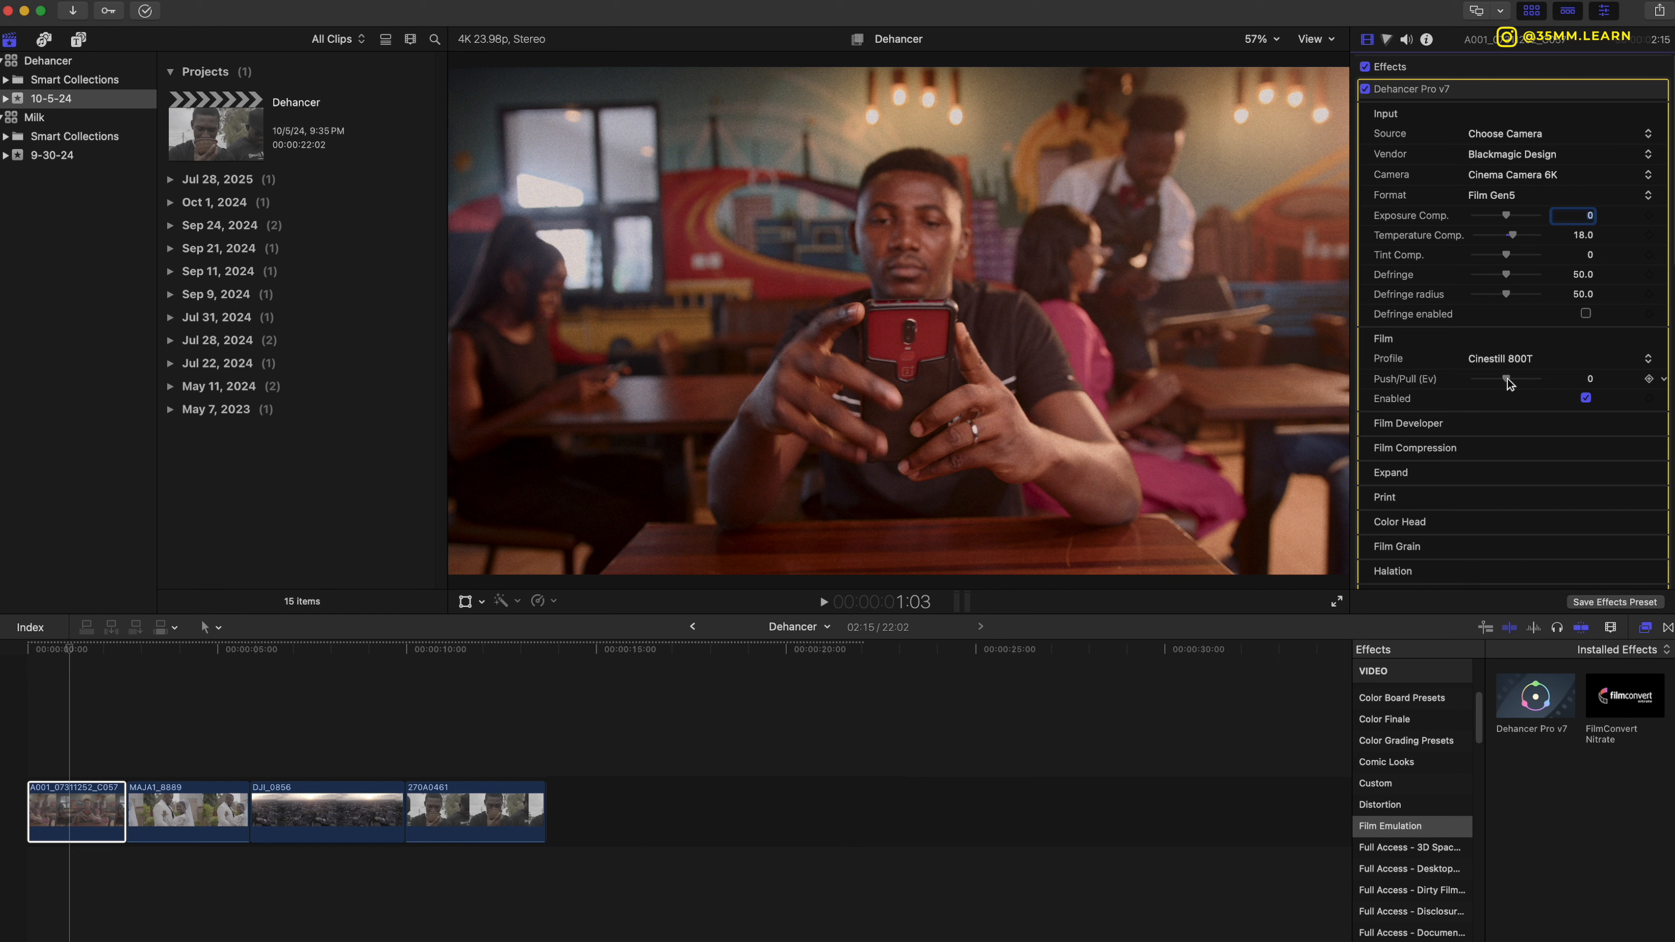
mouse_move(1510, 382)
mouse_down()
mouse_move(1444, 383)
mouse_move(1574, 387)
mouse_move(1480, 389)
mouse_move(1509, 390)
mouse_up()
mouse_move(1509, 382)
mouse_down()
mouse_move(1482, 384)
mouse_move(1555, 392)
mouse_move(1511, 388)
mouse_move(1523, 380)
mouse_up()
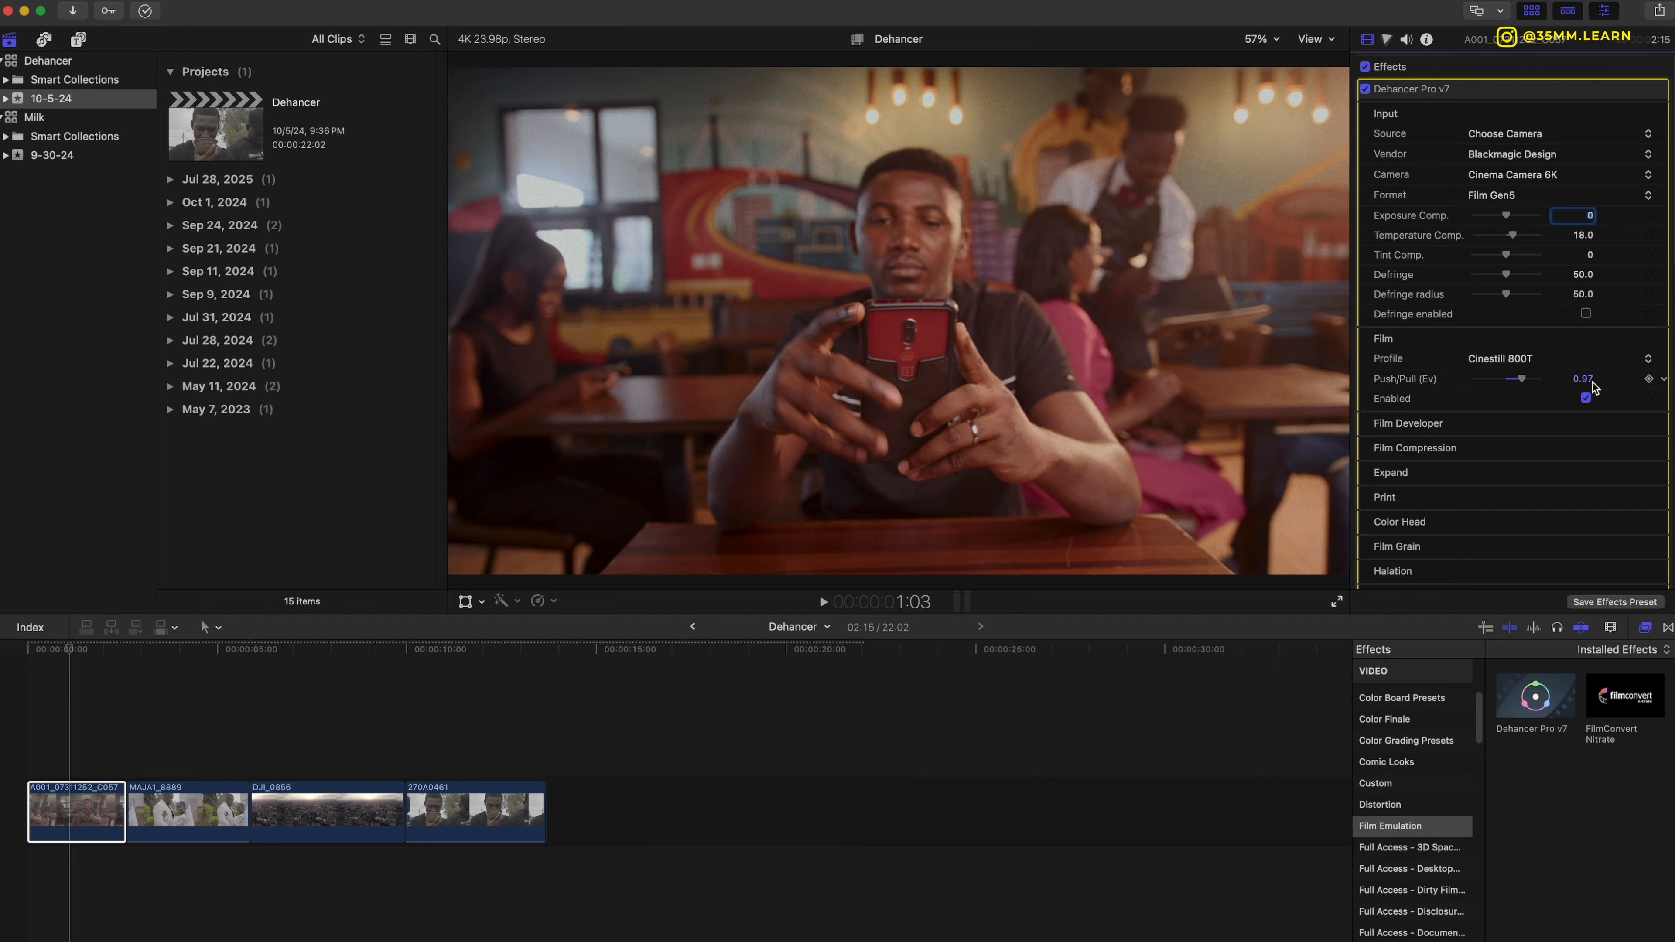
click(1587, 398)
click(1587, 397)
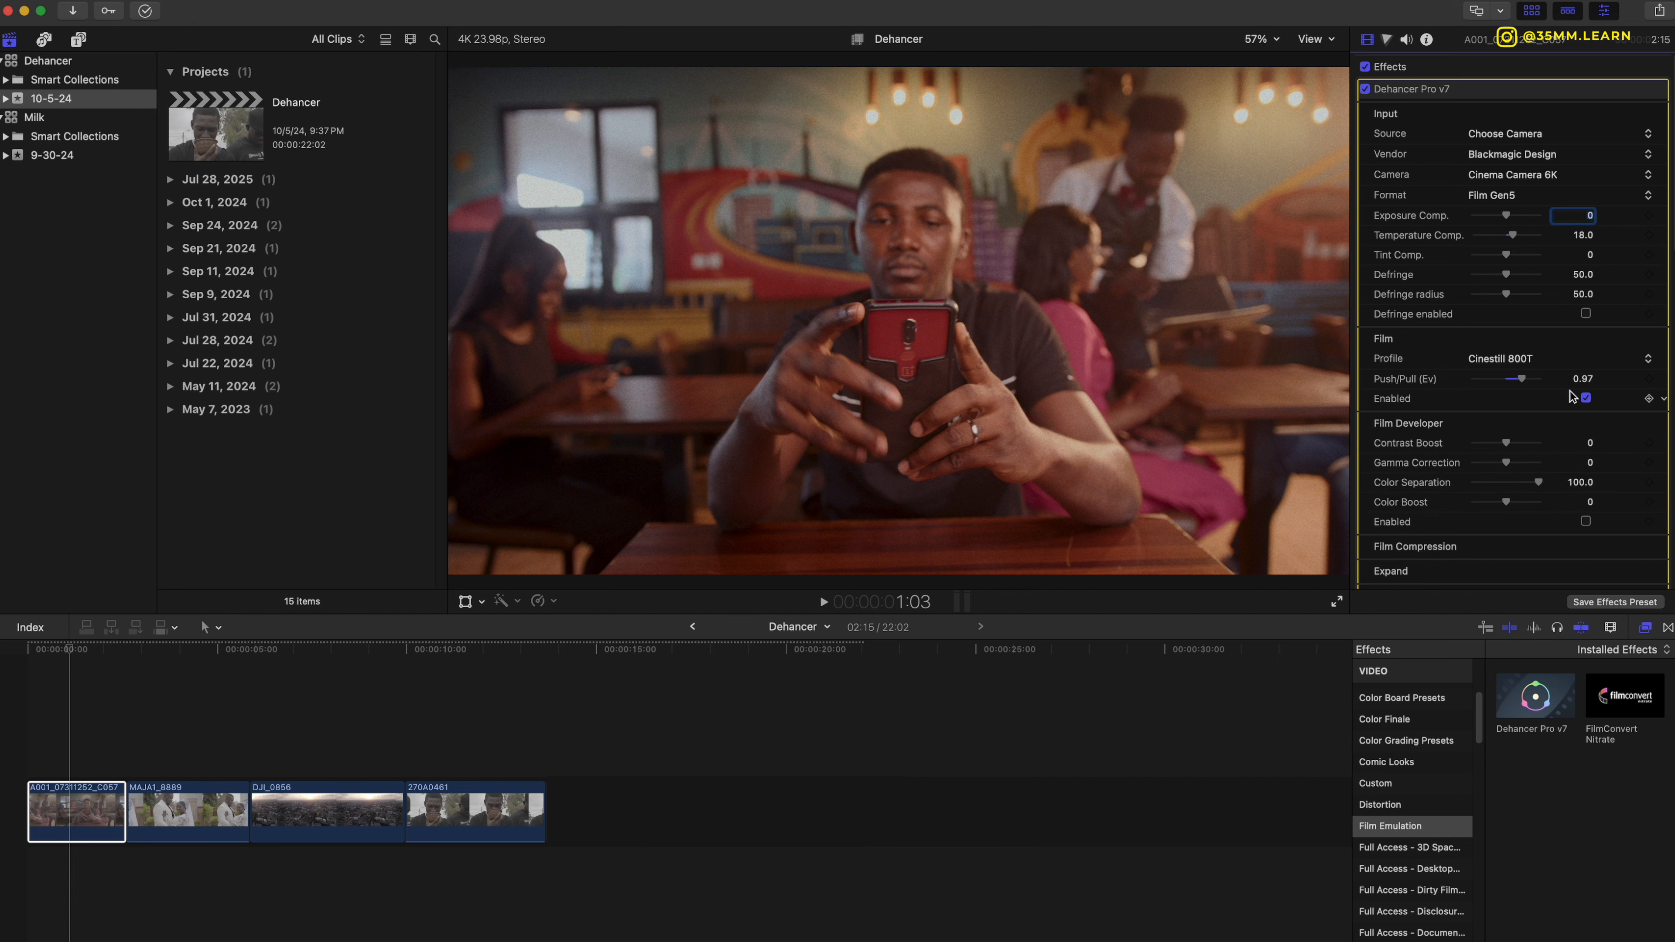
Enable Film Developer and try a higher color boost, resetting the parameter.
scroll(1544, 426, down, 2)
scroll(1479, 409, down, 1)
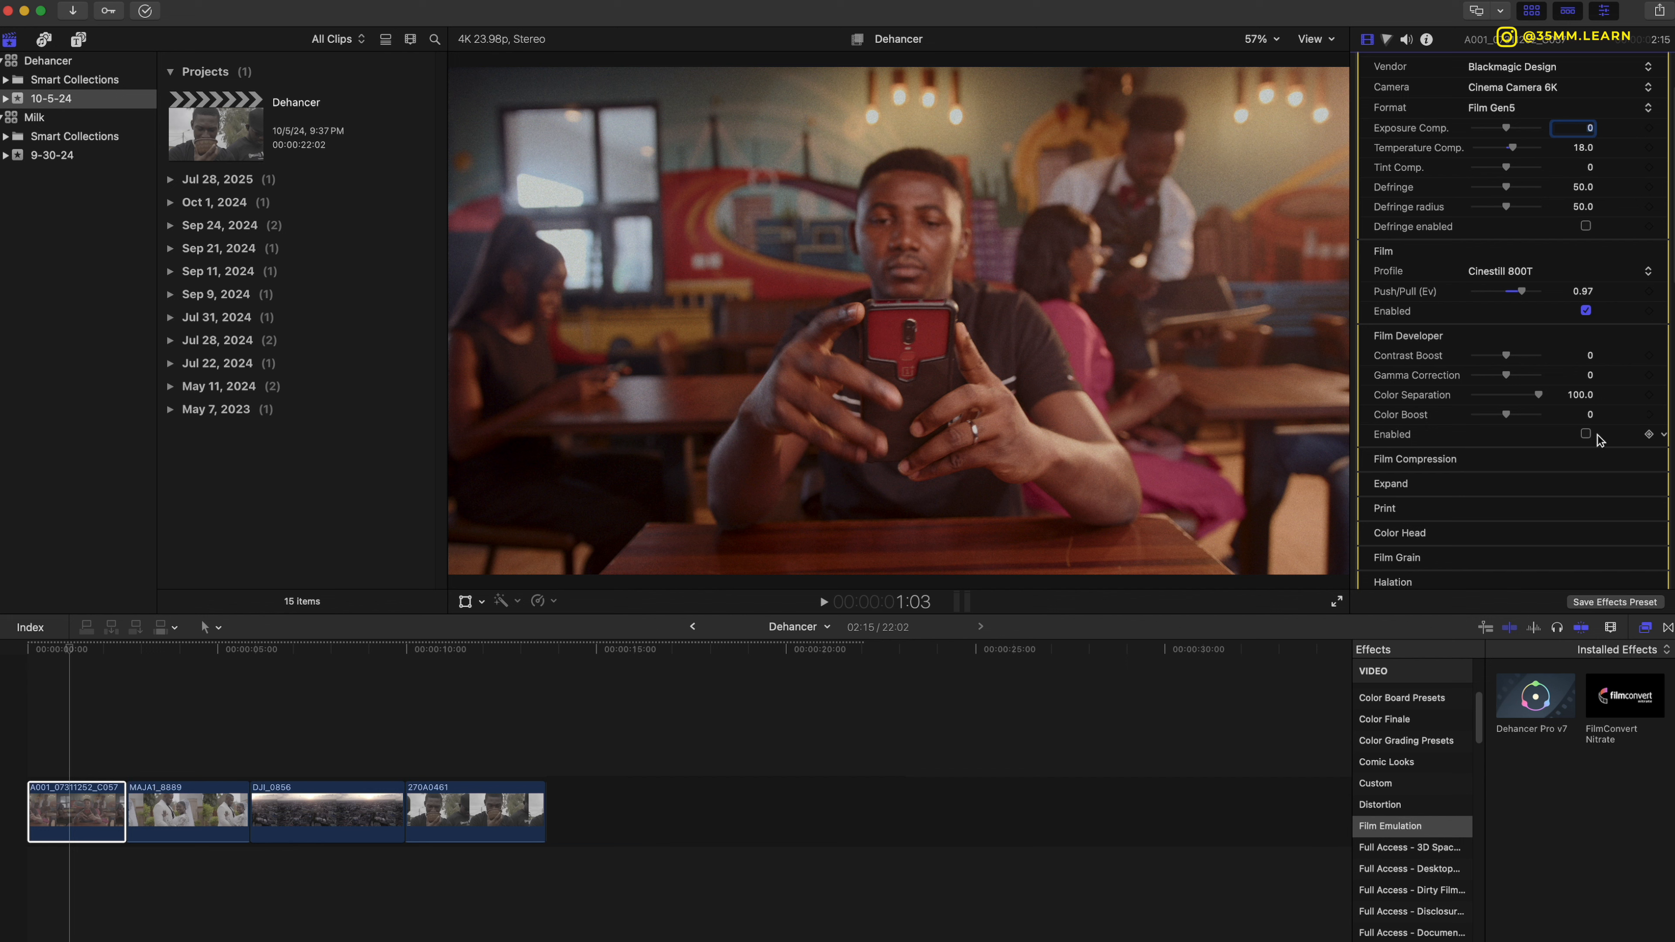
click(1585, 434)
mouse_move(1508, 416)
mouse_down()
mouse_move(1619, 444)
mouse_move(1535, 414)
mouse_move(1427, 422)
mouse_move(1550, 432)
mouse_move(1535, 417)
mouse_up()
click(1663, 414)
Try a lower contrast boost and a higher gamma correction in Film Developer, resetting each parameter.
drag(1506, 357, 1418, 354)
click(1662, 356)
click(1657, 361)
mouse_move(1506, 376)
mouse_down()
mouse_move(1550, 386)
mouse_move(1522, 381)
mouse_up()
click(1664, 376)
click(1652, 388)
Test the Film Developer's color separation at its maximum, and switch the section off and collapse it.
drag(1539, 396, 1645, 414)
click(1586, 435)
click(1641, 336)
Open the Film Compression settings and enable film compression, checking the image with and without it.
click(1636, 361)
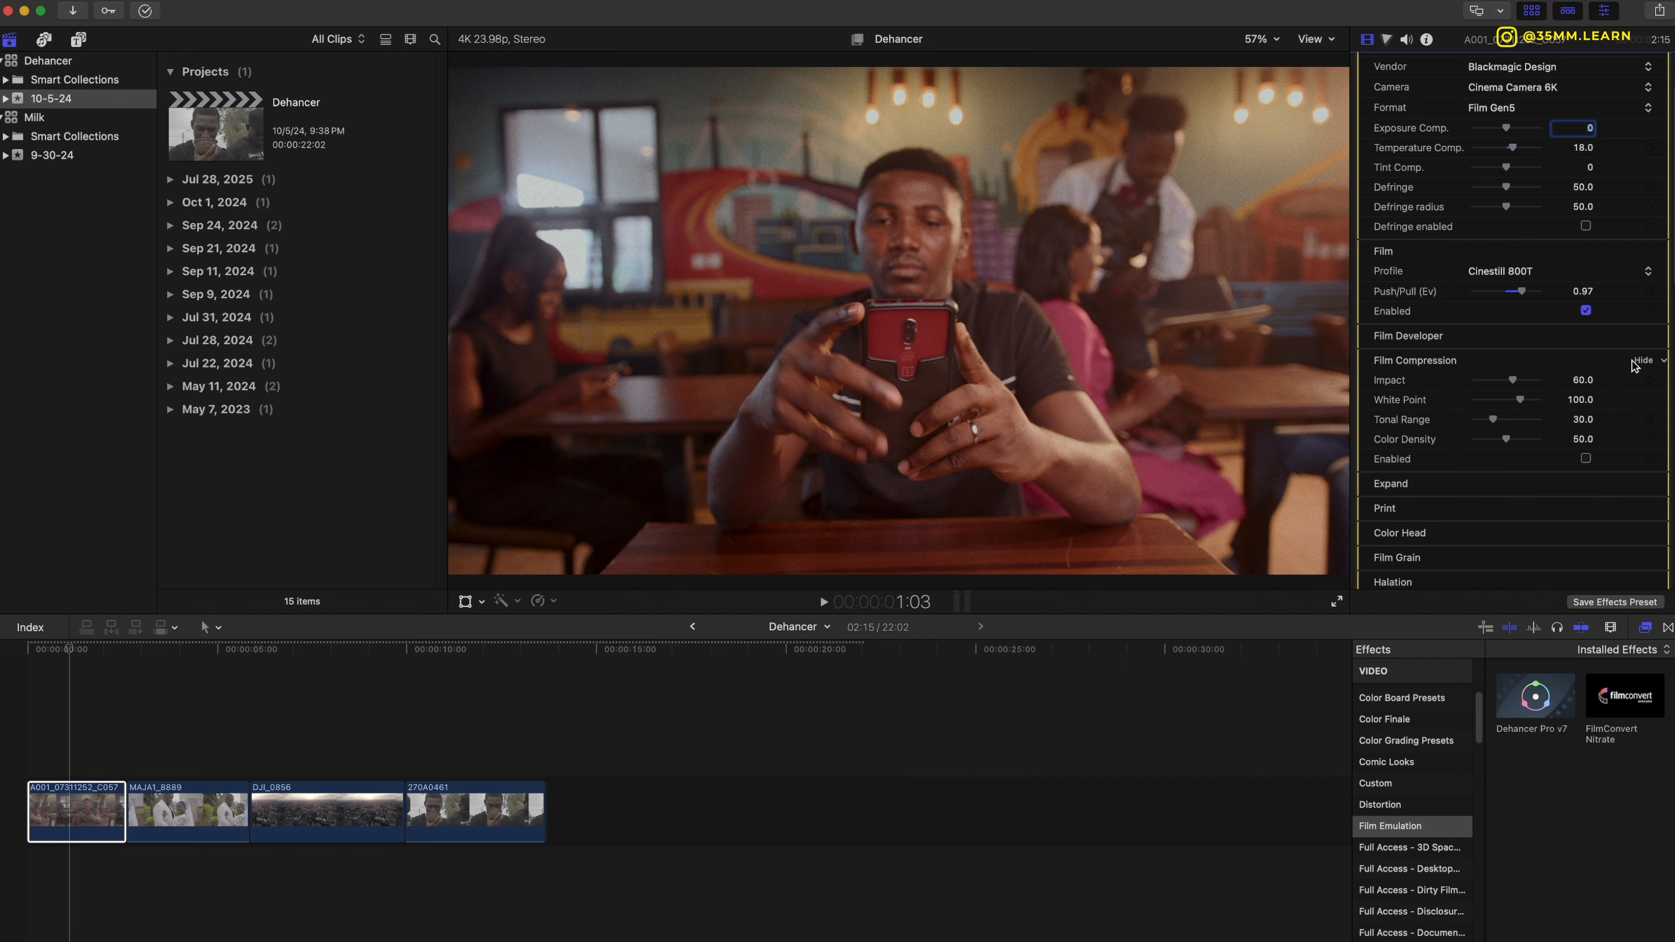
click(1586, 459)
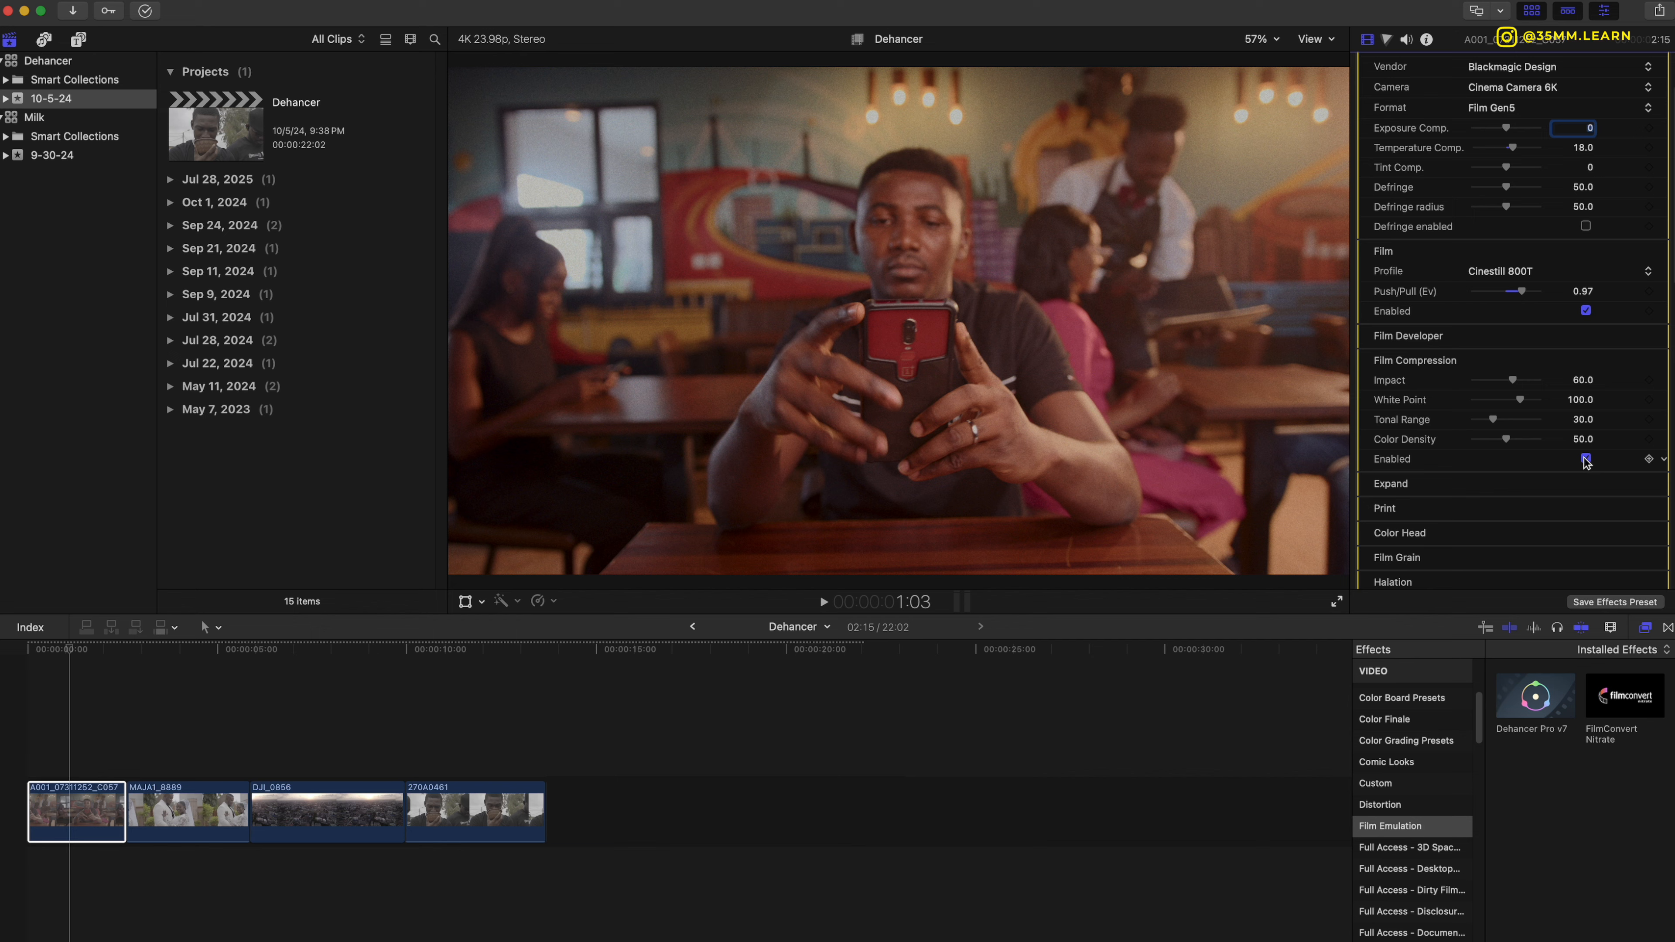
click(1587, 458)
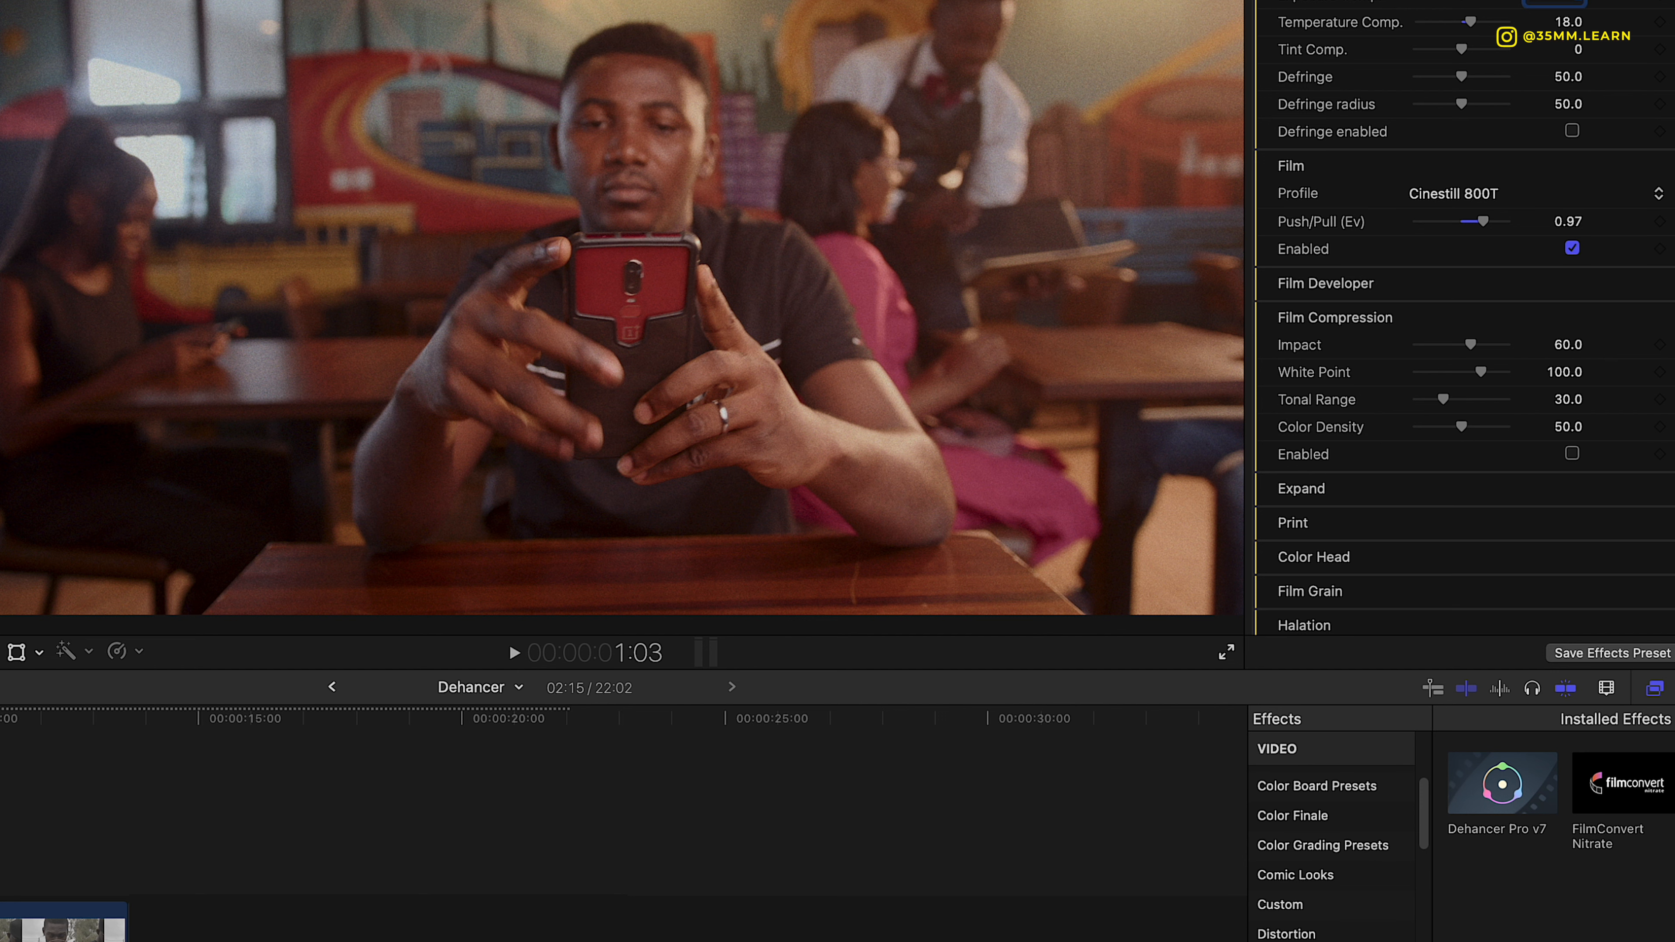
click(1575, 455)
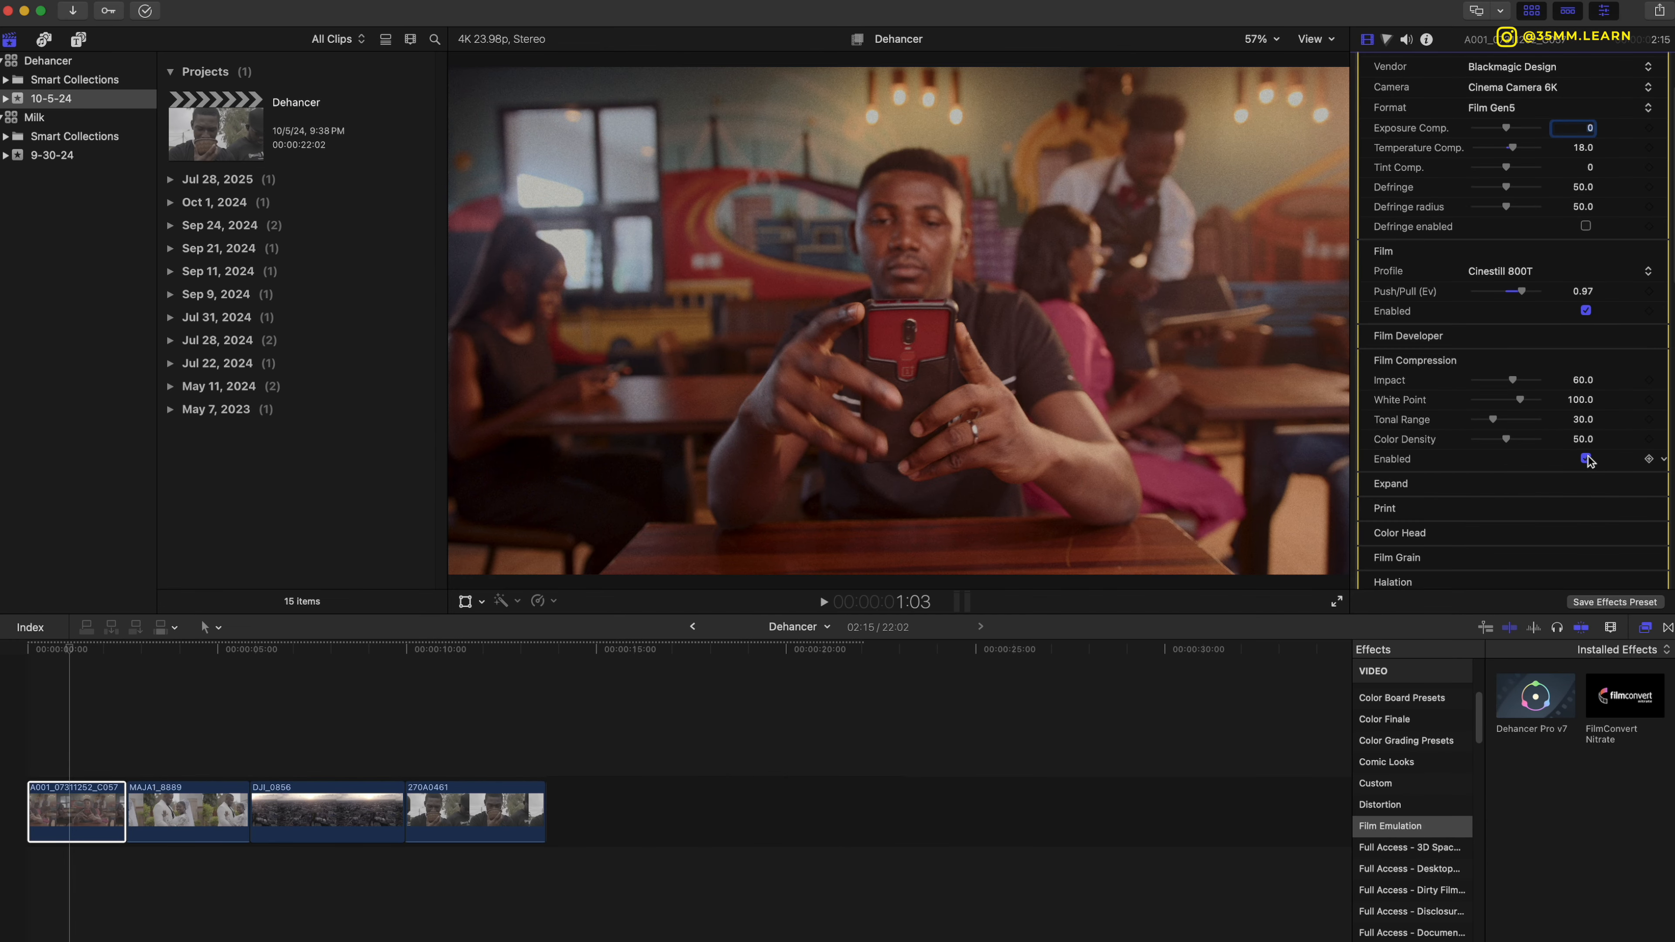
Compare the RGB waveform and the full image with film compression off and on, showing the video scopes only for the waveform check.
click(1314, 40)
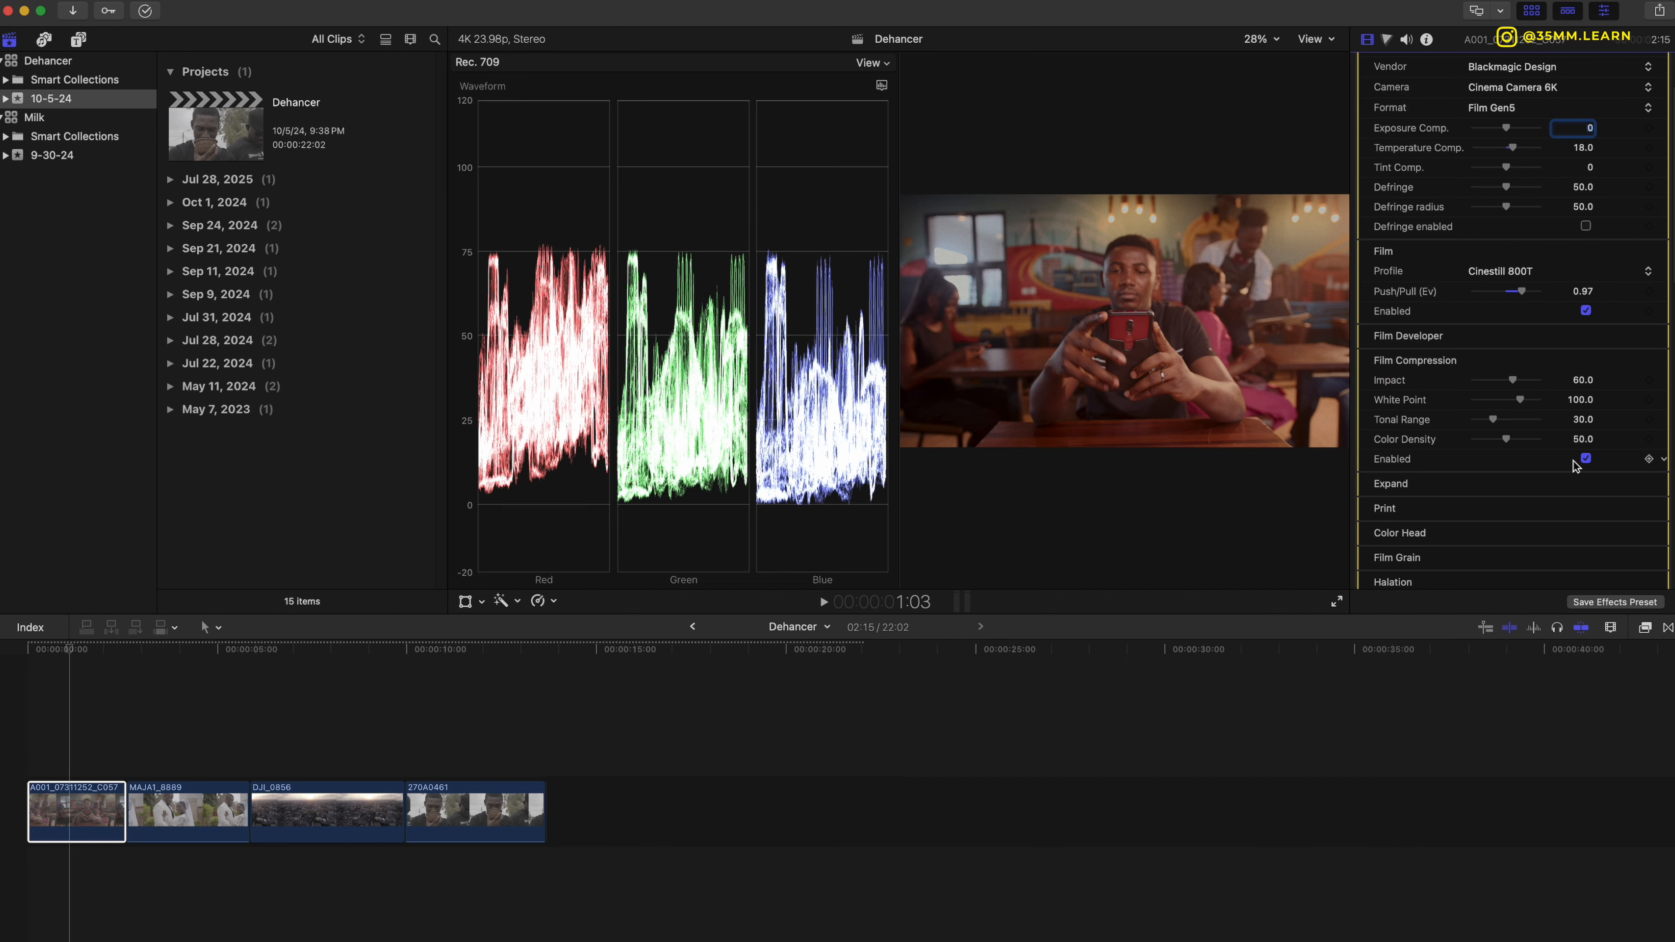
click(1586, 459)
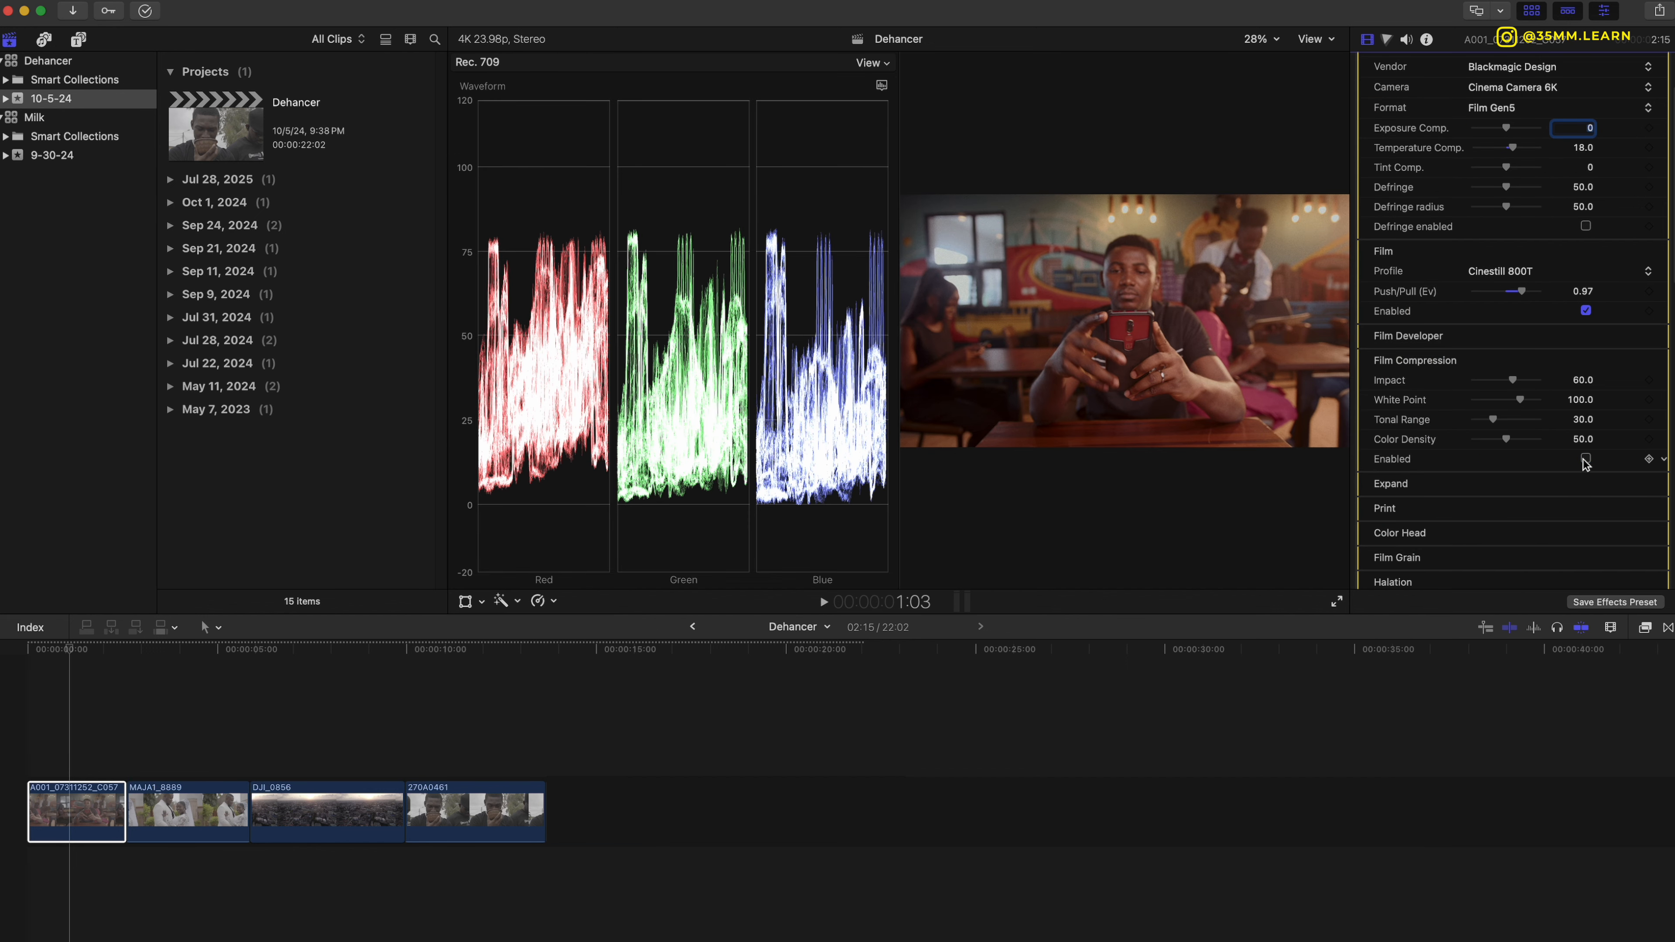
click(1586, 460)
click(1586, 460)
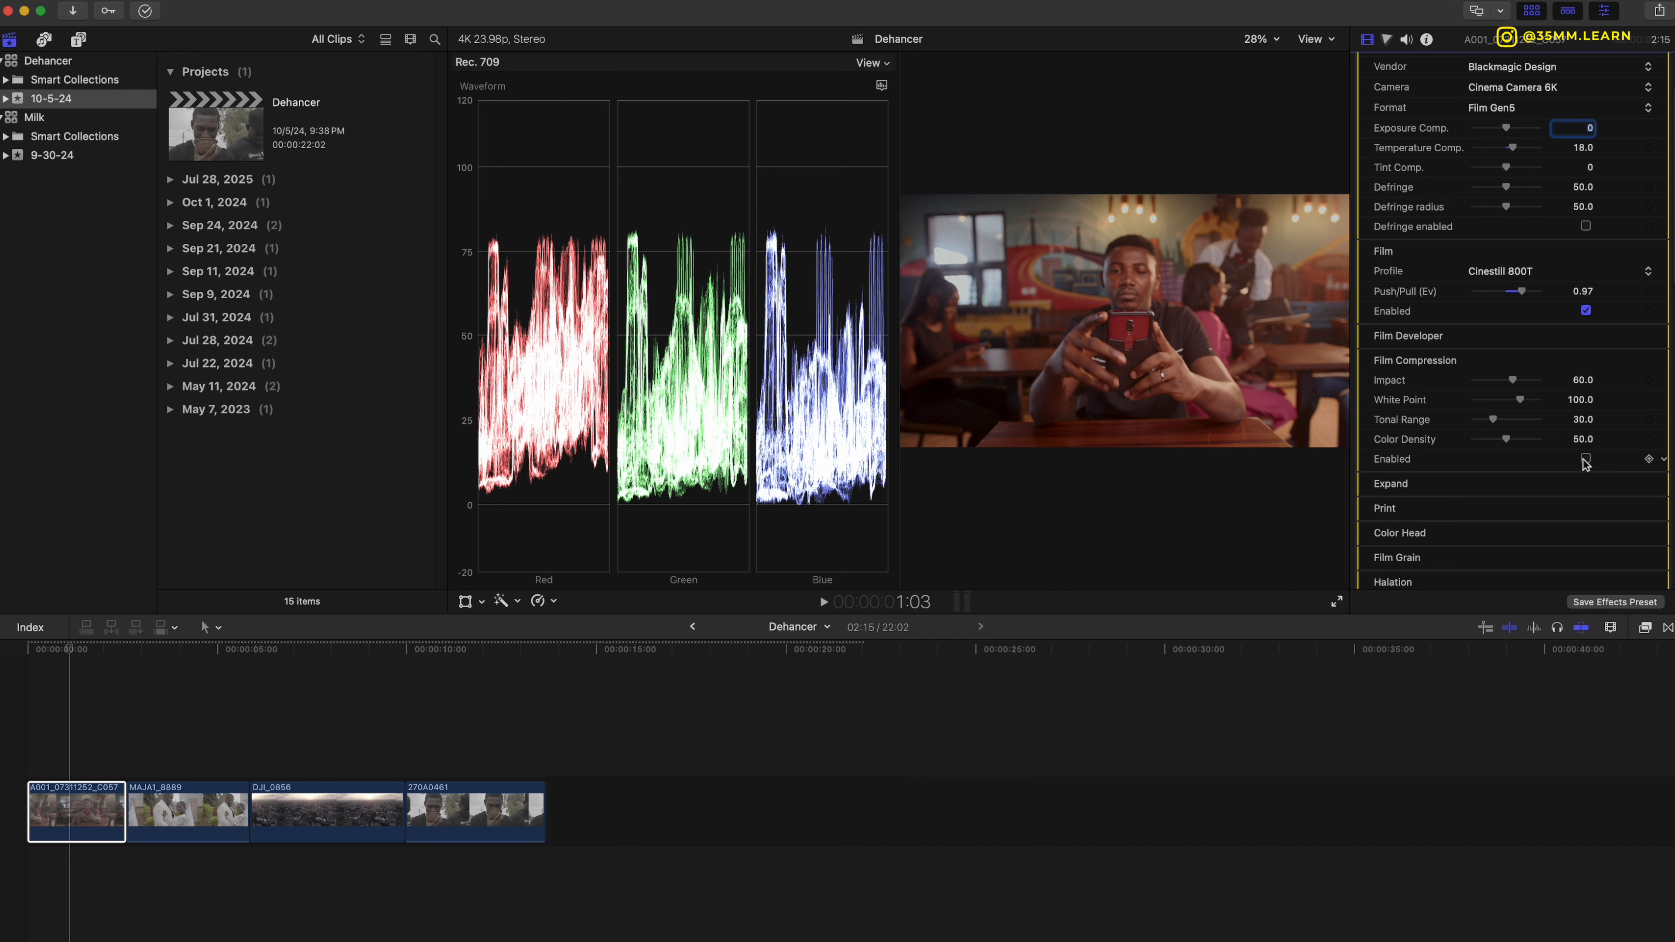
click(1585, 460)
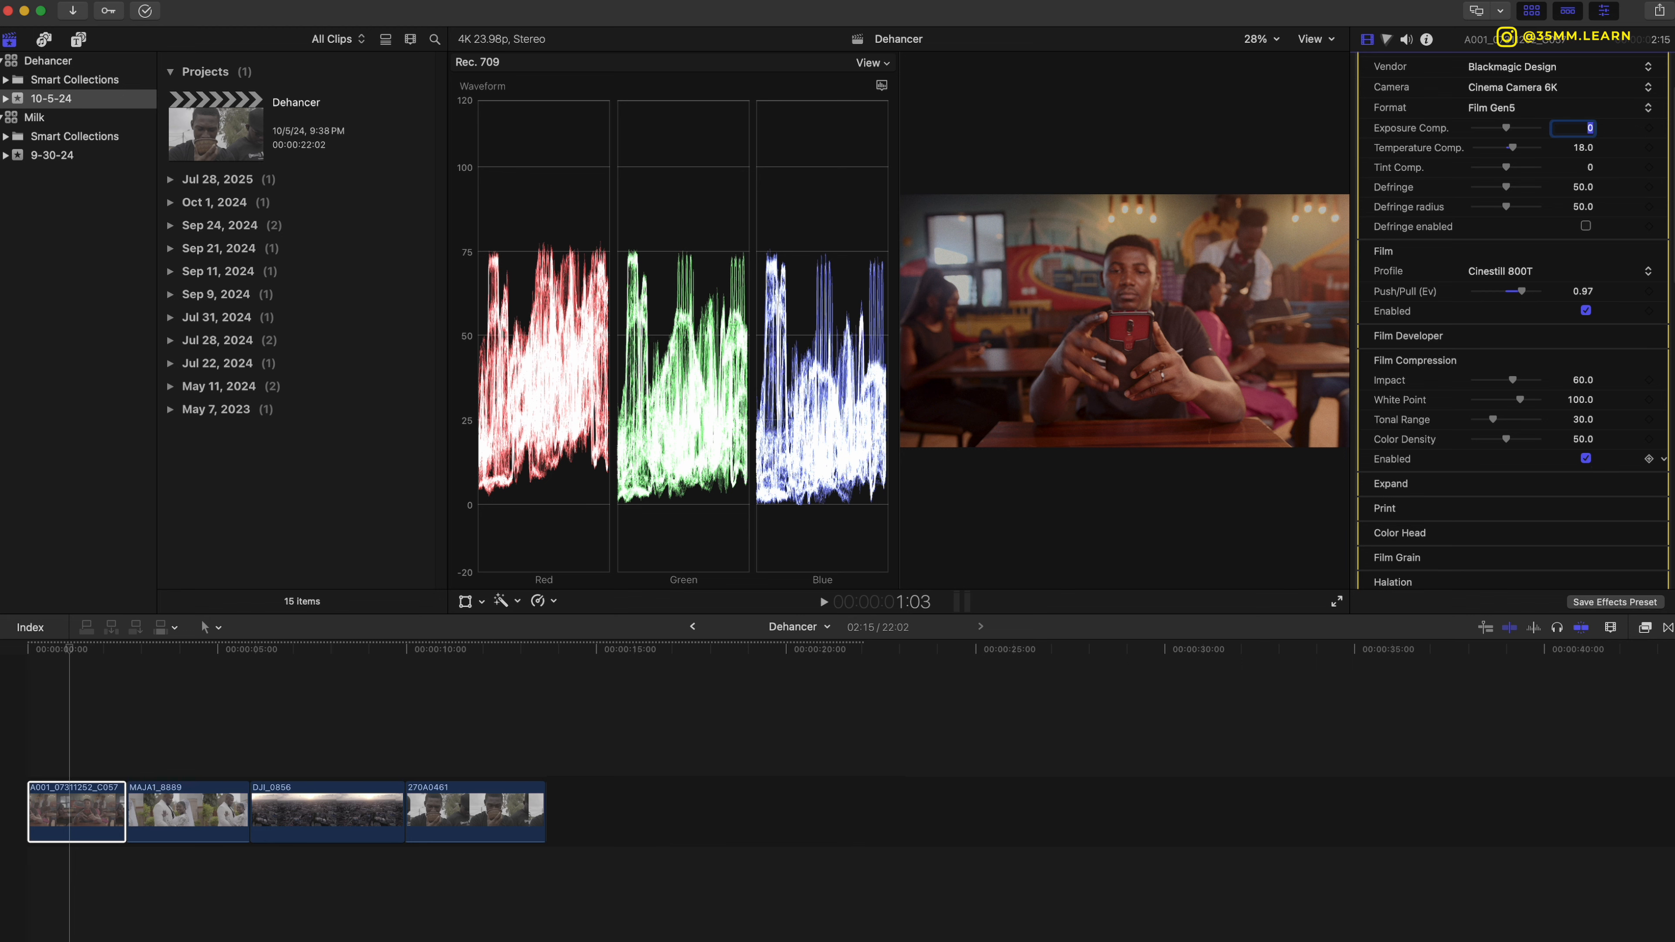
key(super+7)
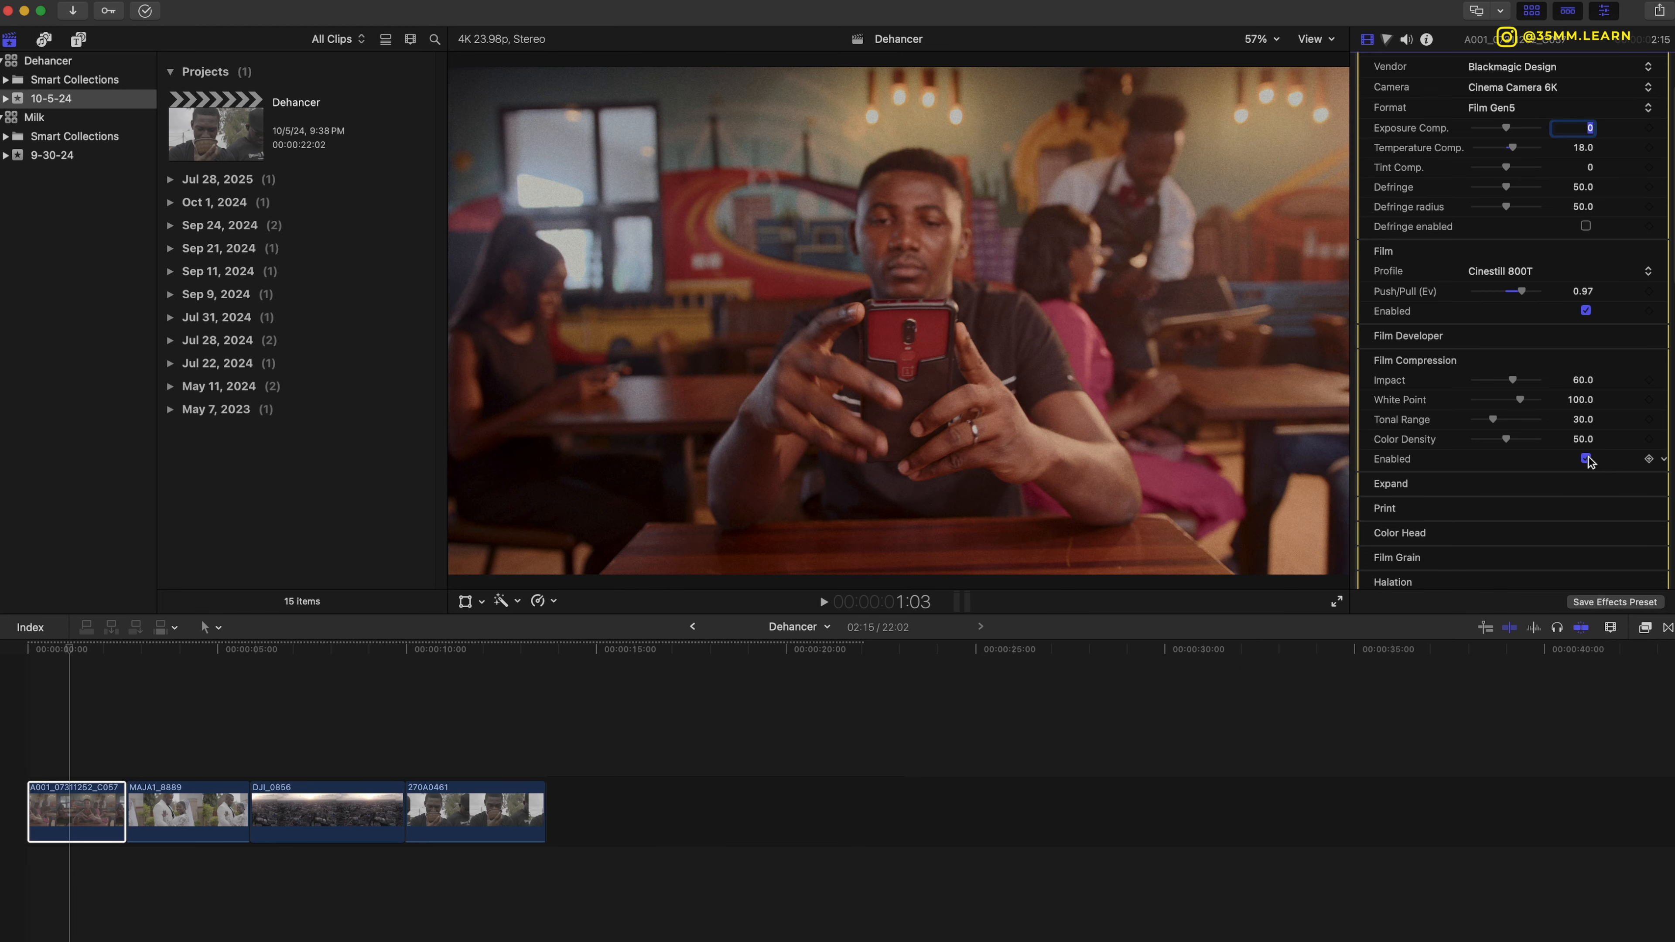
click(1586, 460)
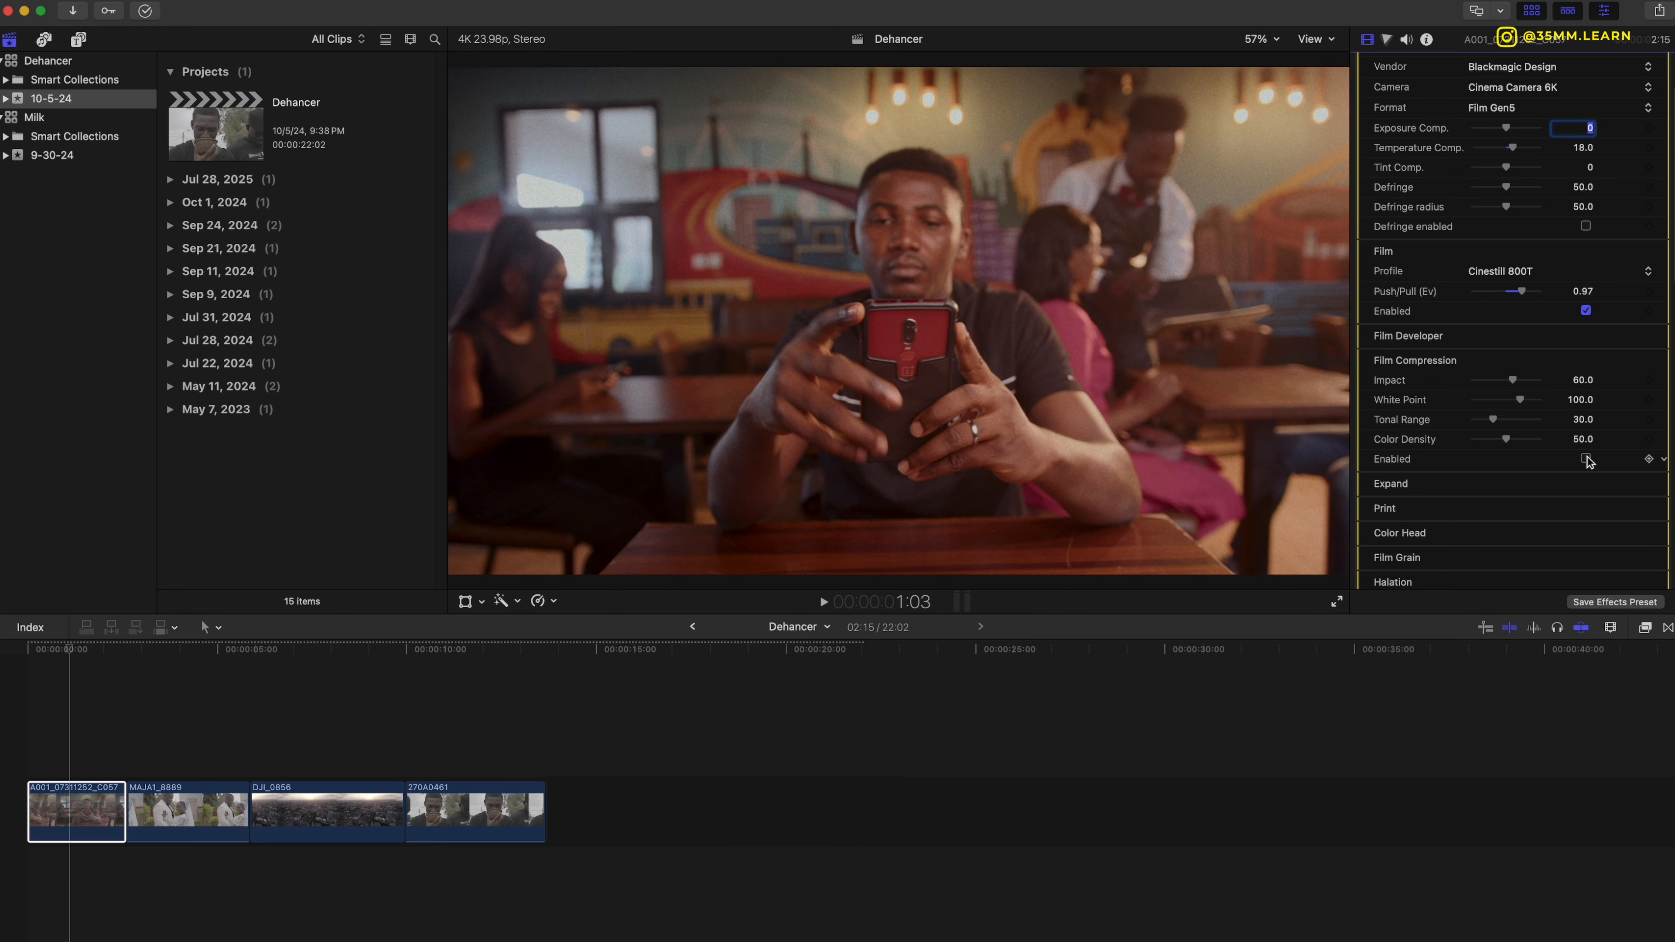
click(1587, 460)
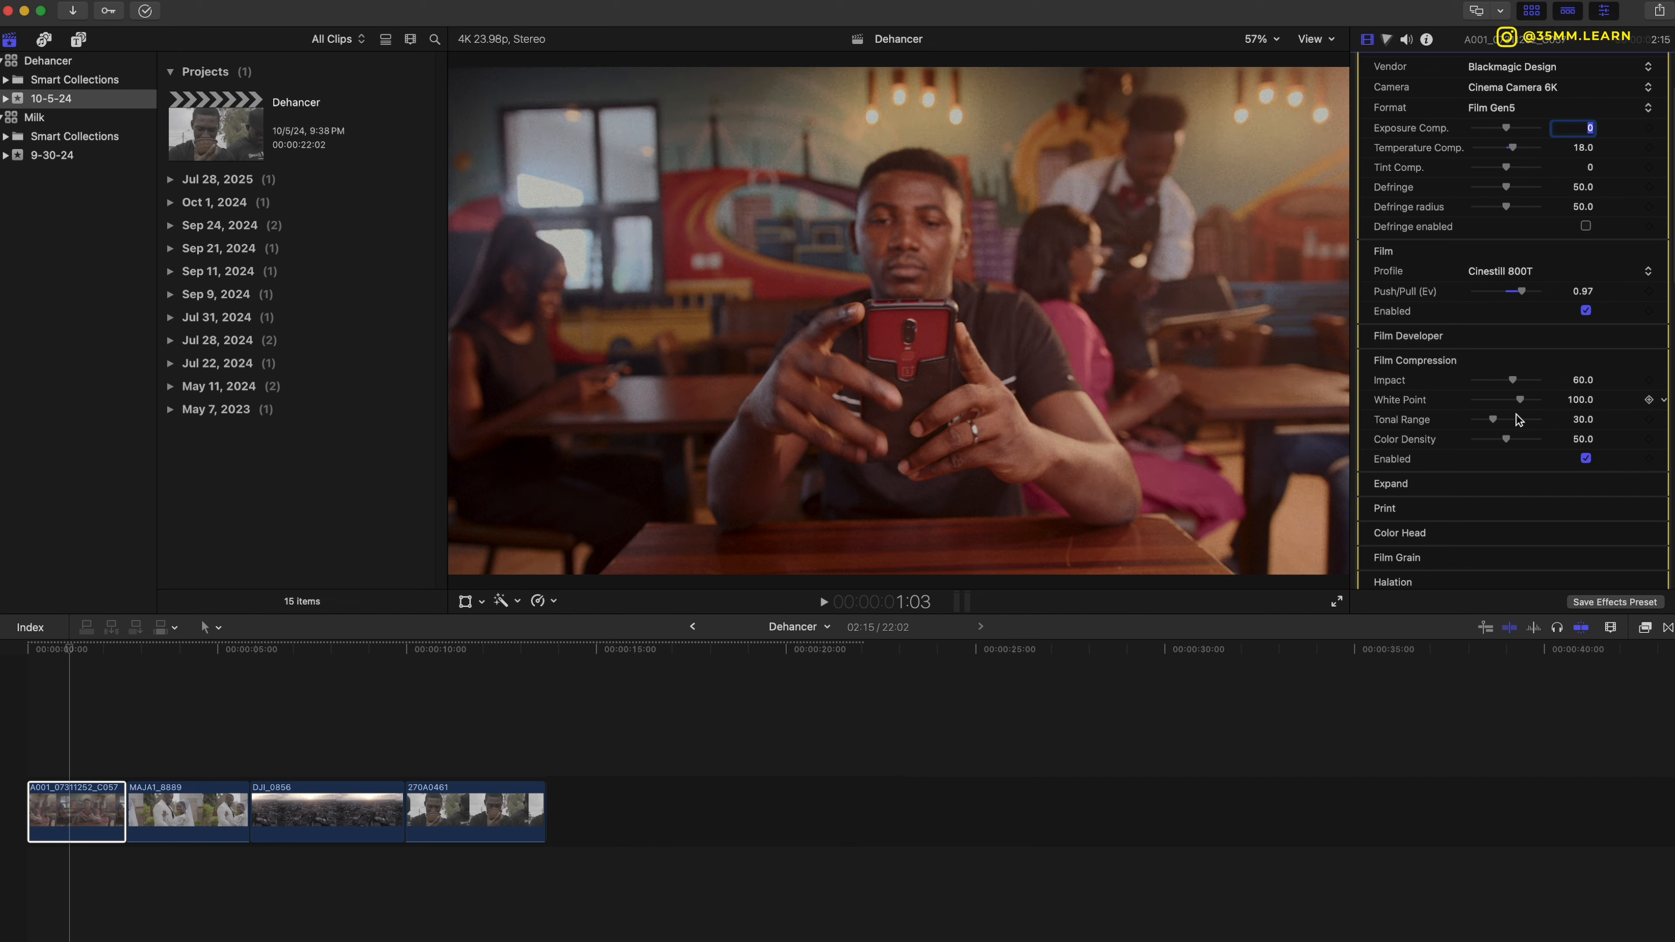
Set the film compression impact to 100 and try a different white point, resetting that parameter.
drag(1496, 424, 1573, 395)
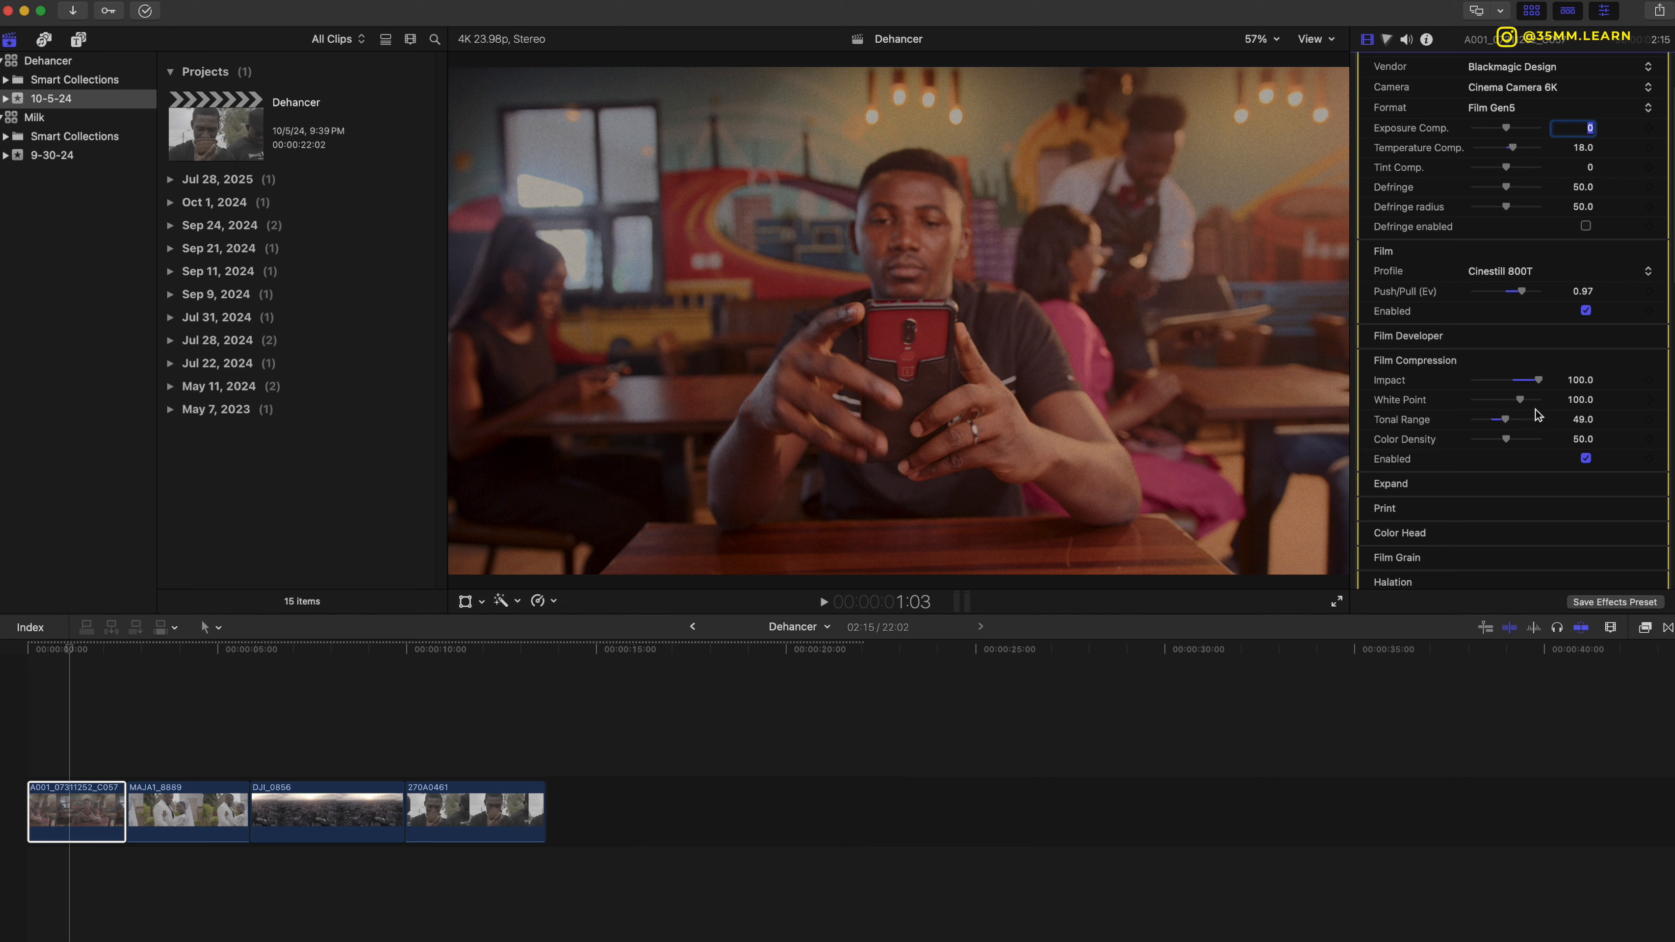
mouse_move(1521, 400)
mouse_down()
mouse_move(1466, 400)
mouse_move(1627, 416)
mouse_move(1495, 406)
mouse_move(1528, 411)
mouse_up()
click(1664, 401)
click(1616, 408)
Set the film compression's tonal range to 40.
click(1662, 422)
click(1649, 429)
drag(1500, 423, 1641, 425)
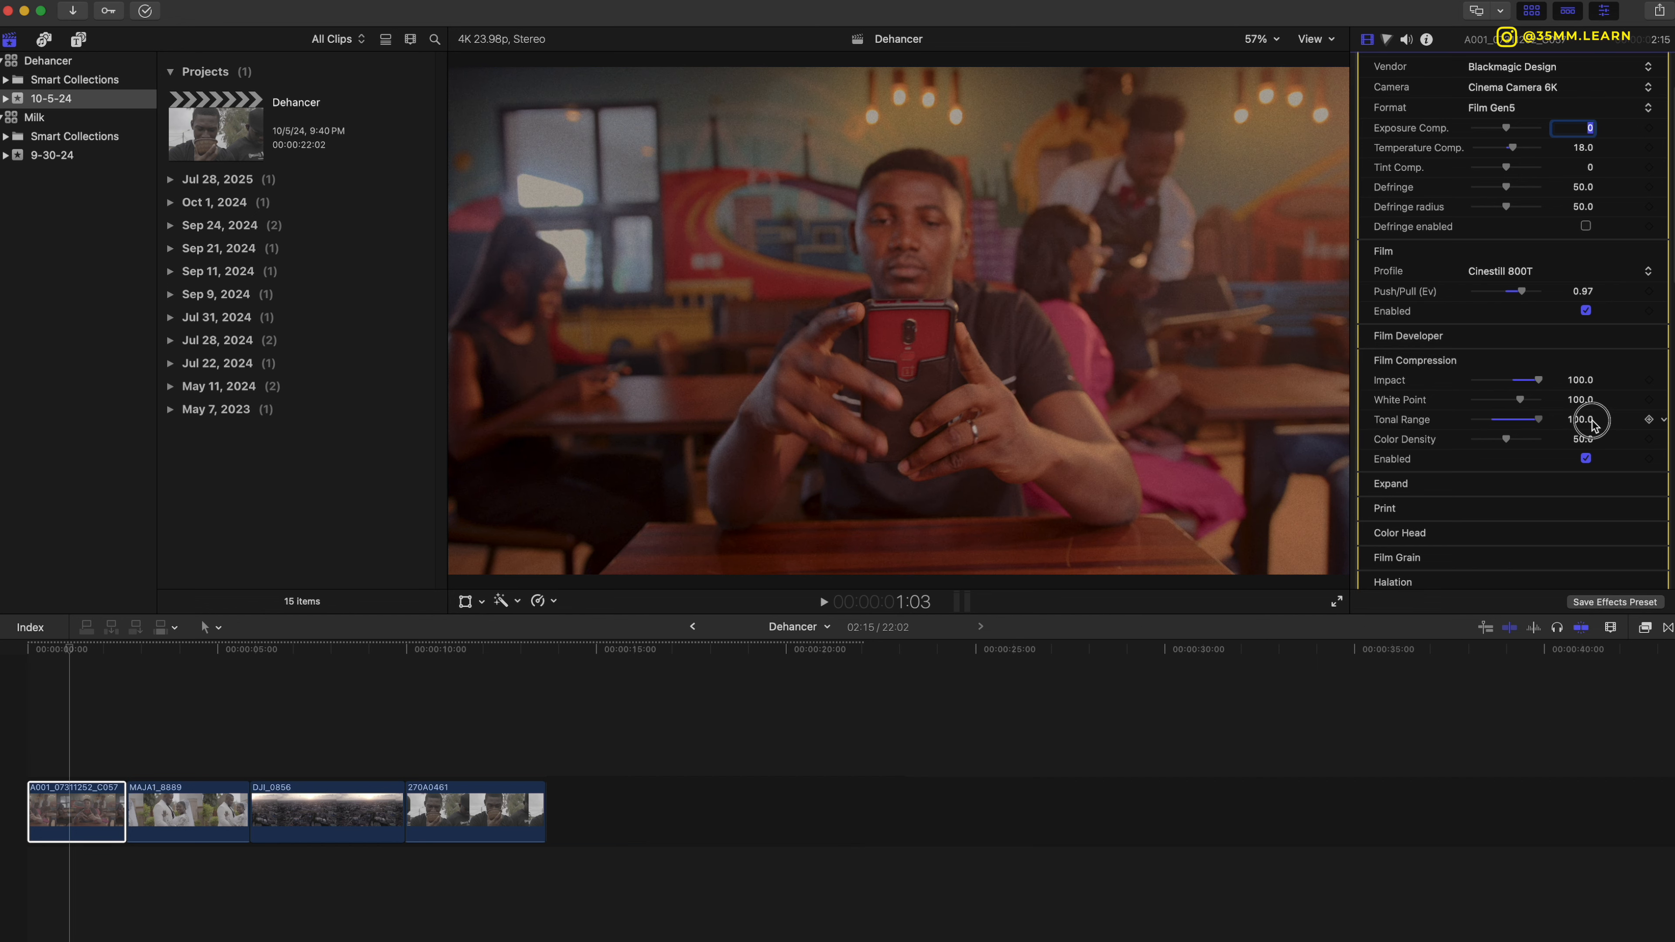
drag(1592, 423, 1507, 425)
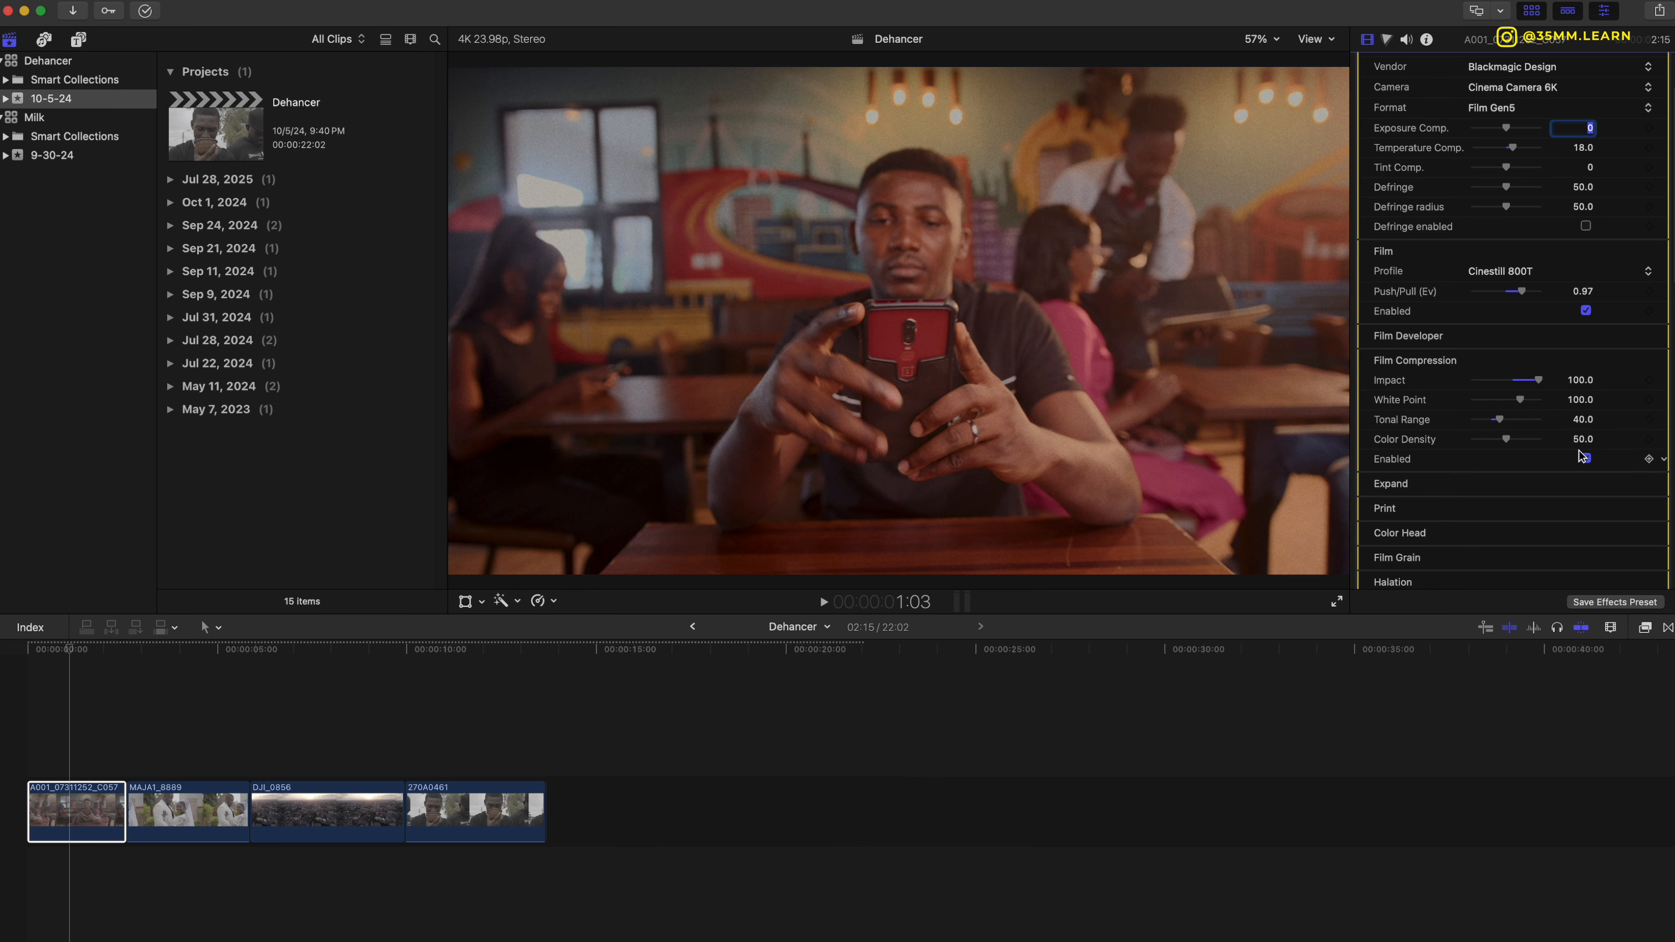
Try a different color density for film compression and reset it.
mouse_move(1512, 440)
mouse_down()
mouse_move(1473, 442)
mouse_move(1619, 474)
mouse_move(1512, 447)
mouse_up()
click(1665, 439)
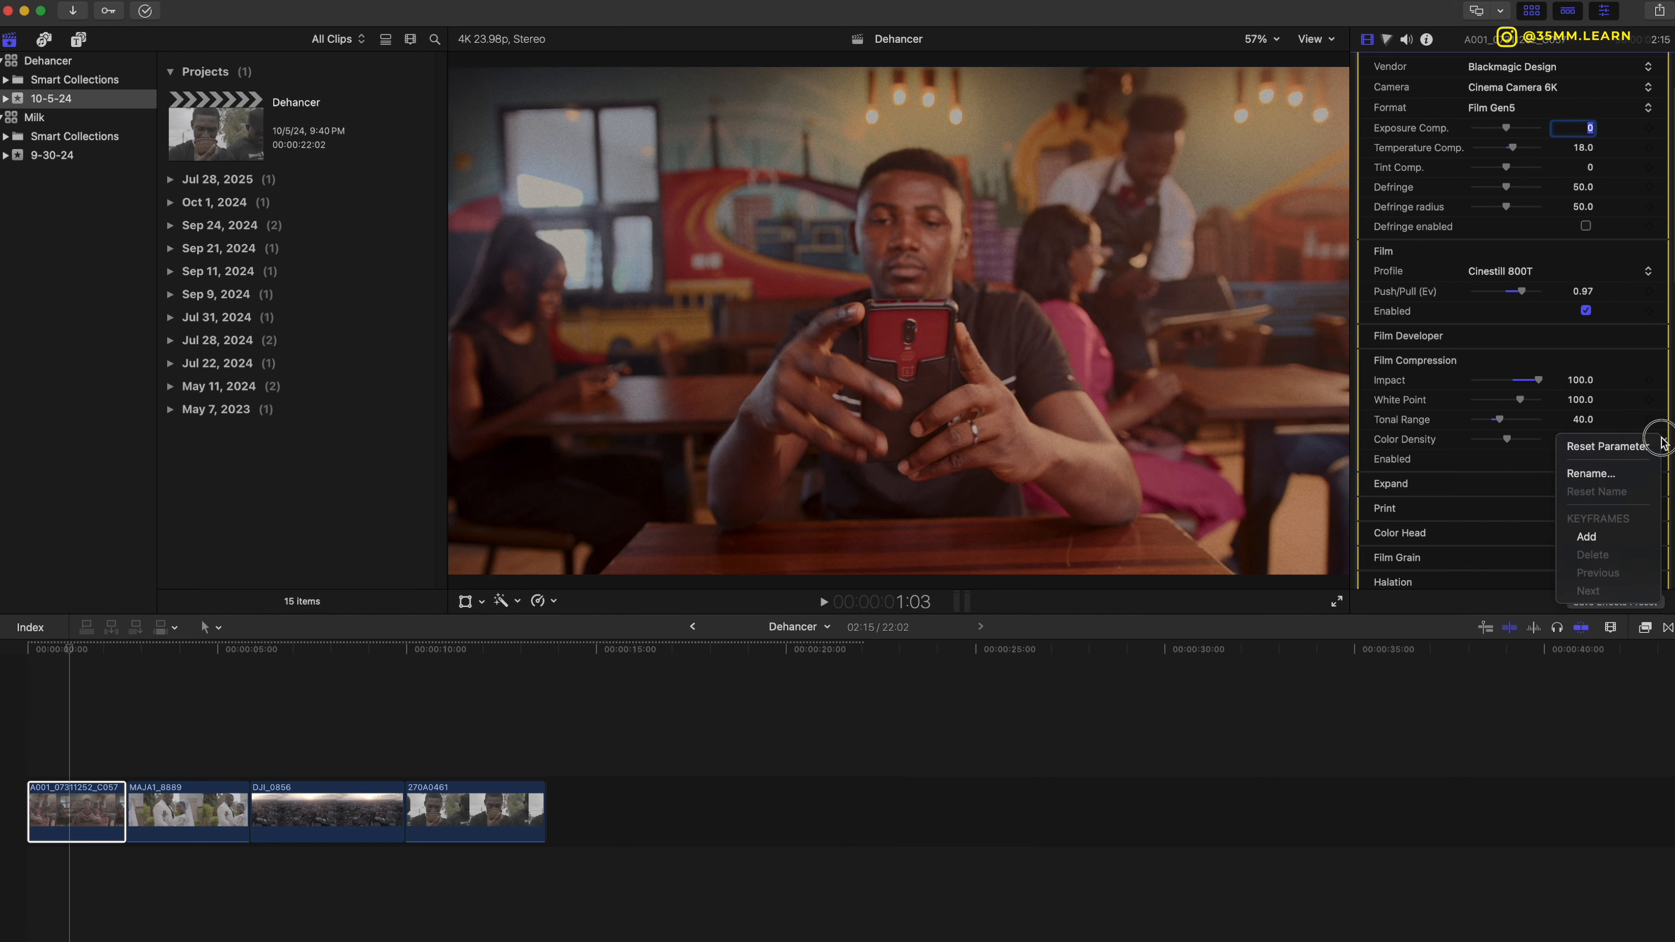
click(1661, 443)
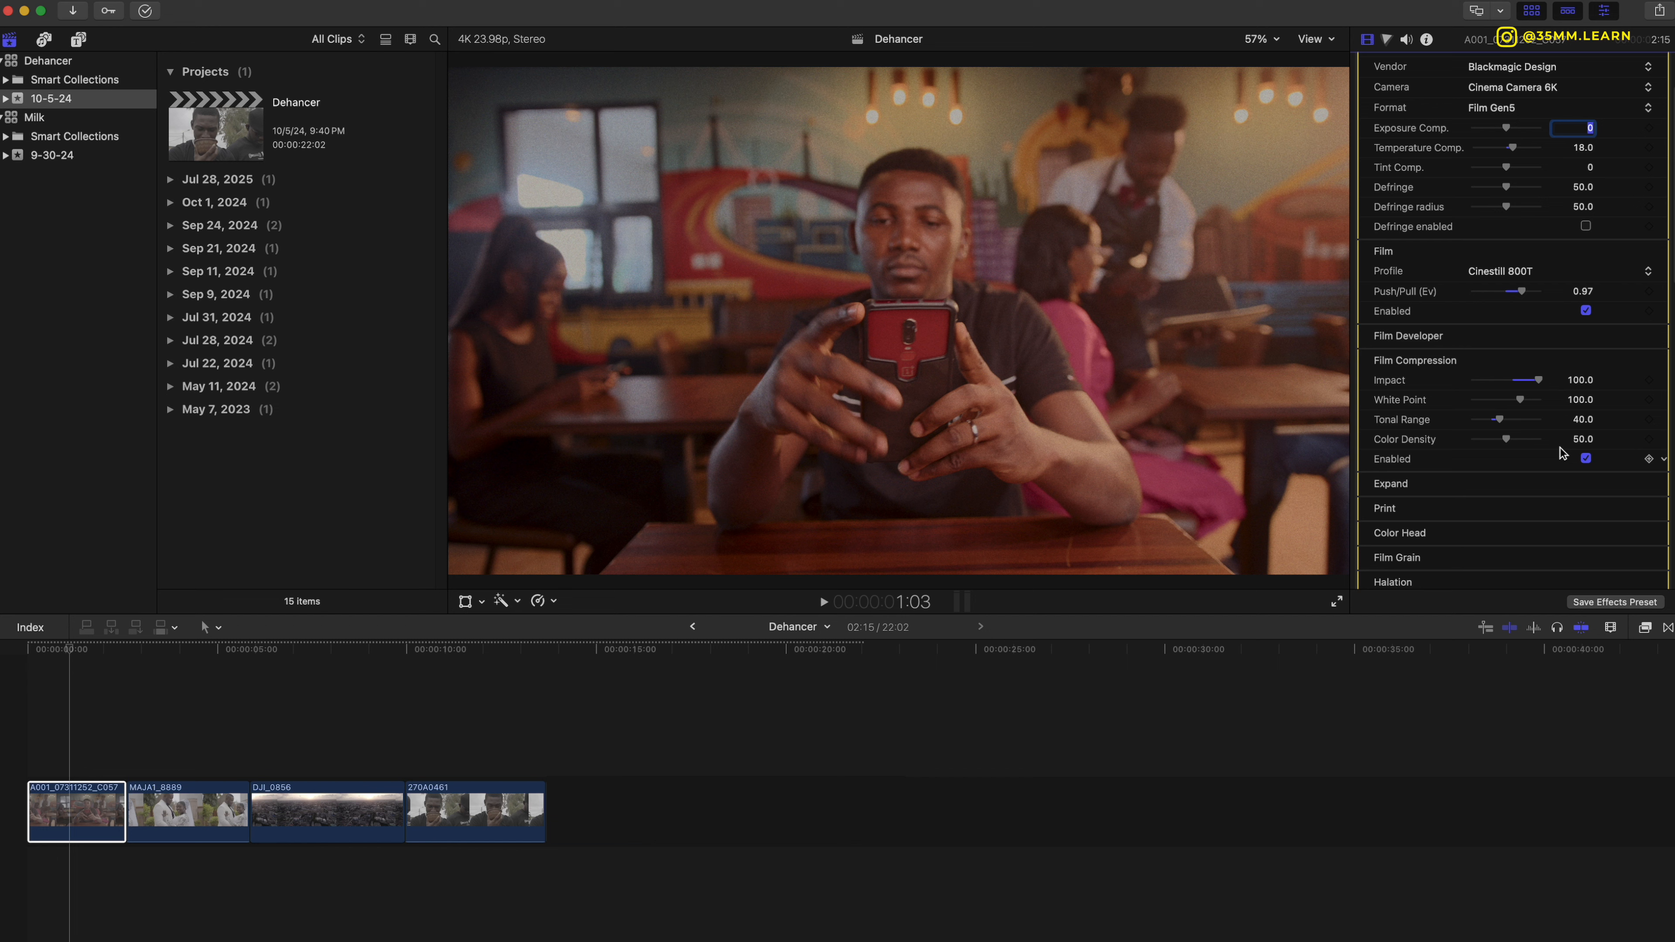
Compare the image with the adjusted film compression repeatedly switched off and on.
click(1586, 458)
click(1586, 458)
click(1586, 458)
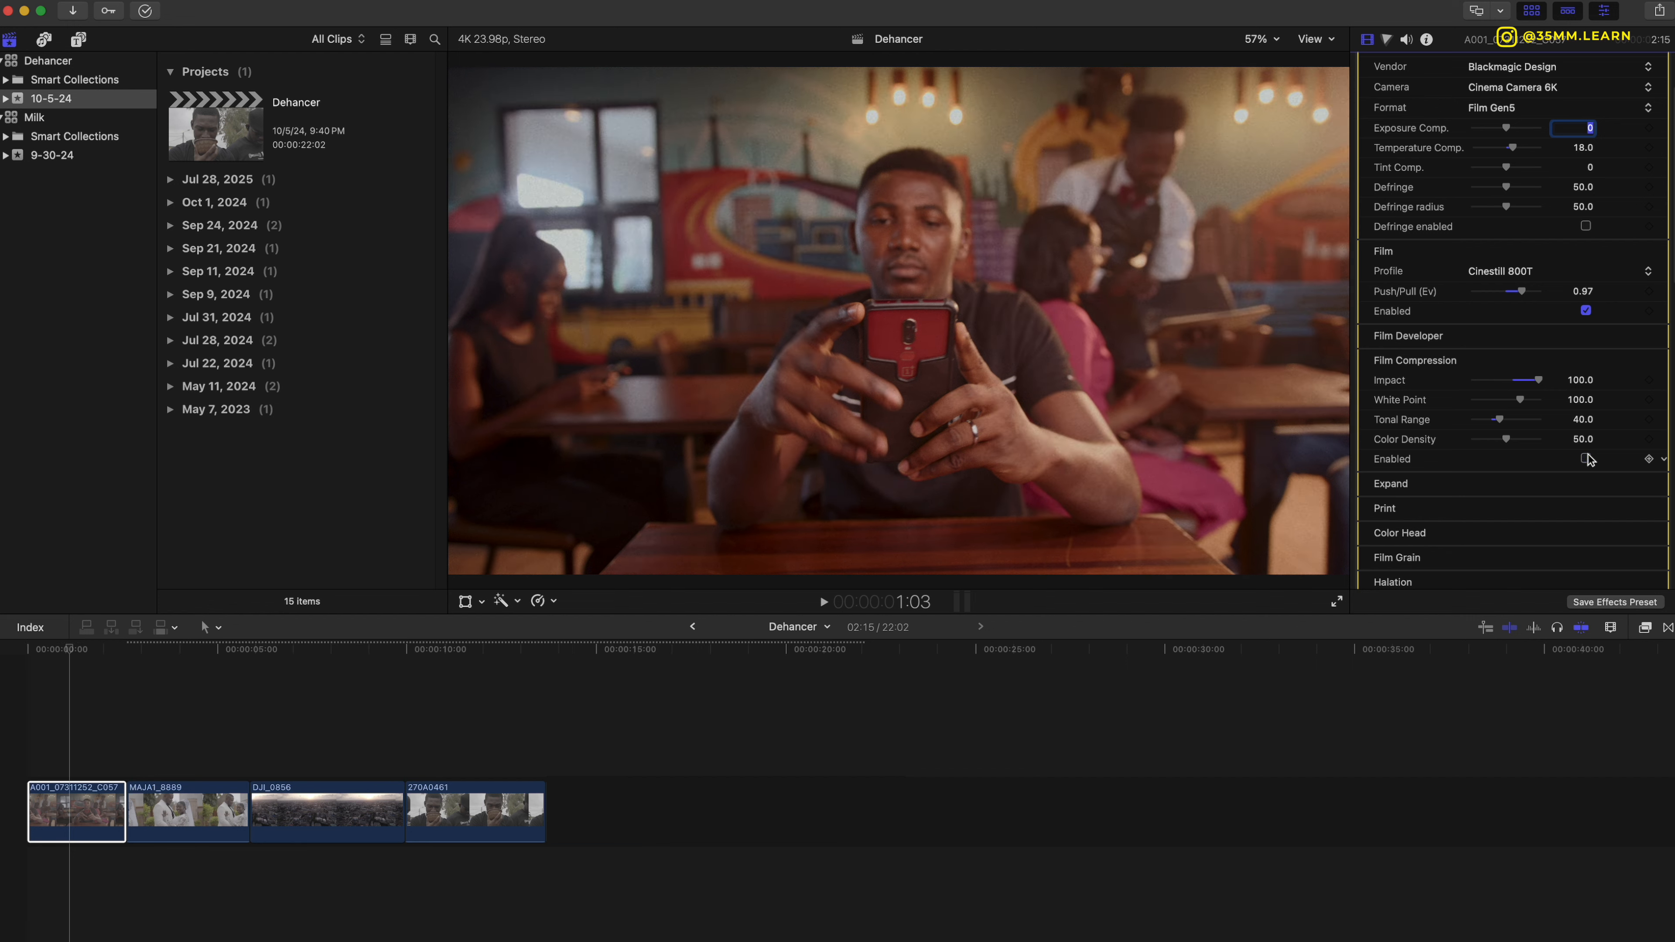
click(1586, 458)
click(1587, 458)
click(1586, 458)
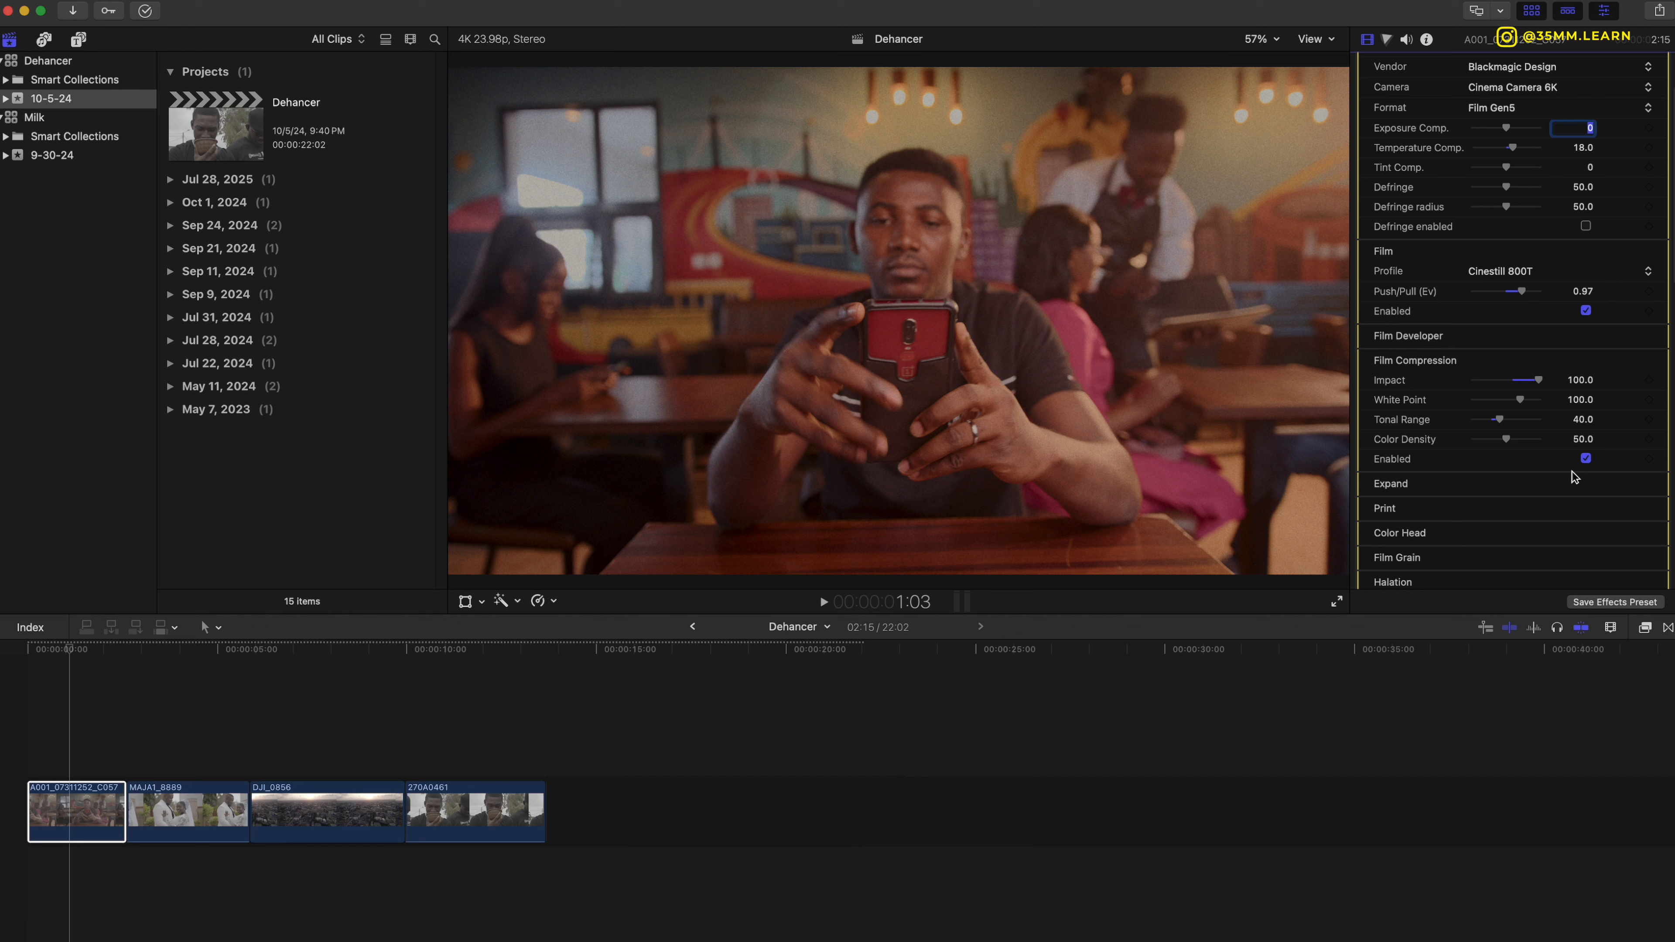
Open the Expand section's black point, white point and color mode settings.
scroll(1581, 475, down, 1)
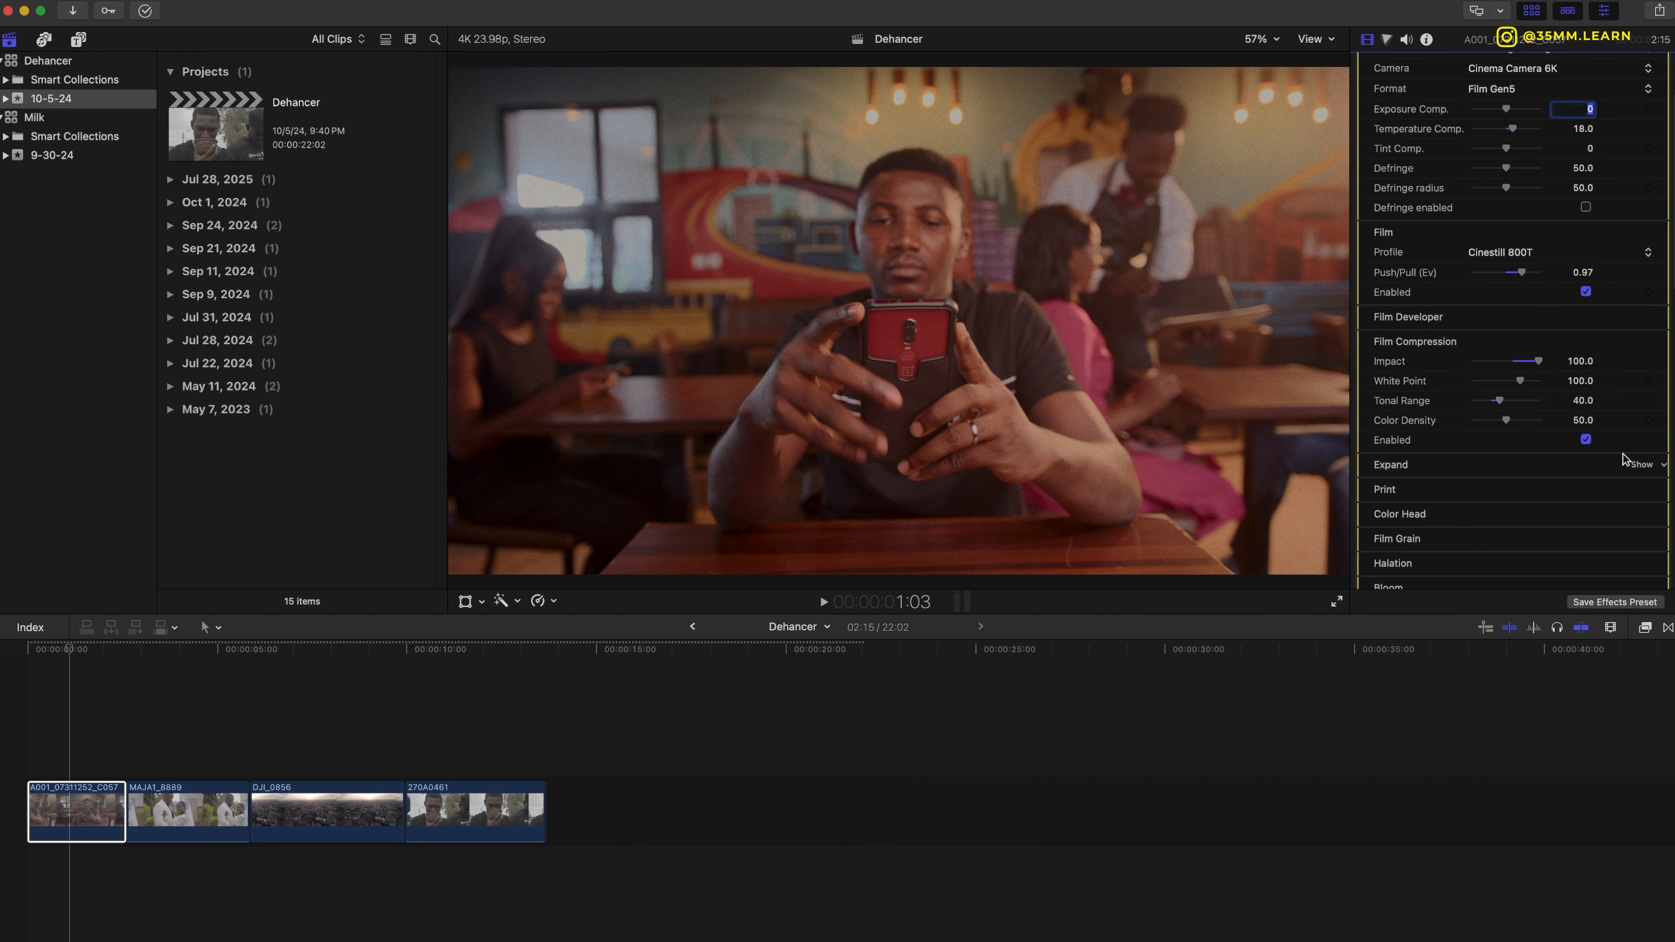
click(1635, 465)
scroll(1582, 481, down, 1)
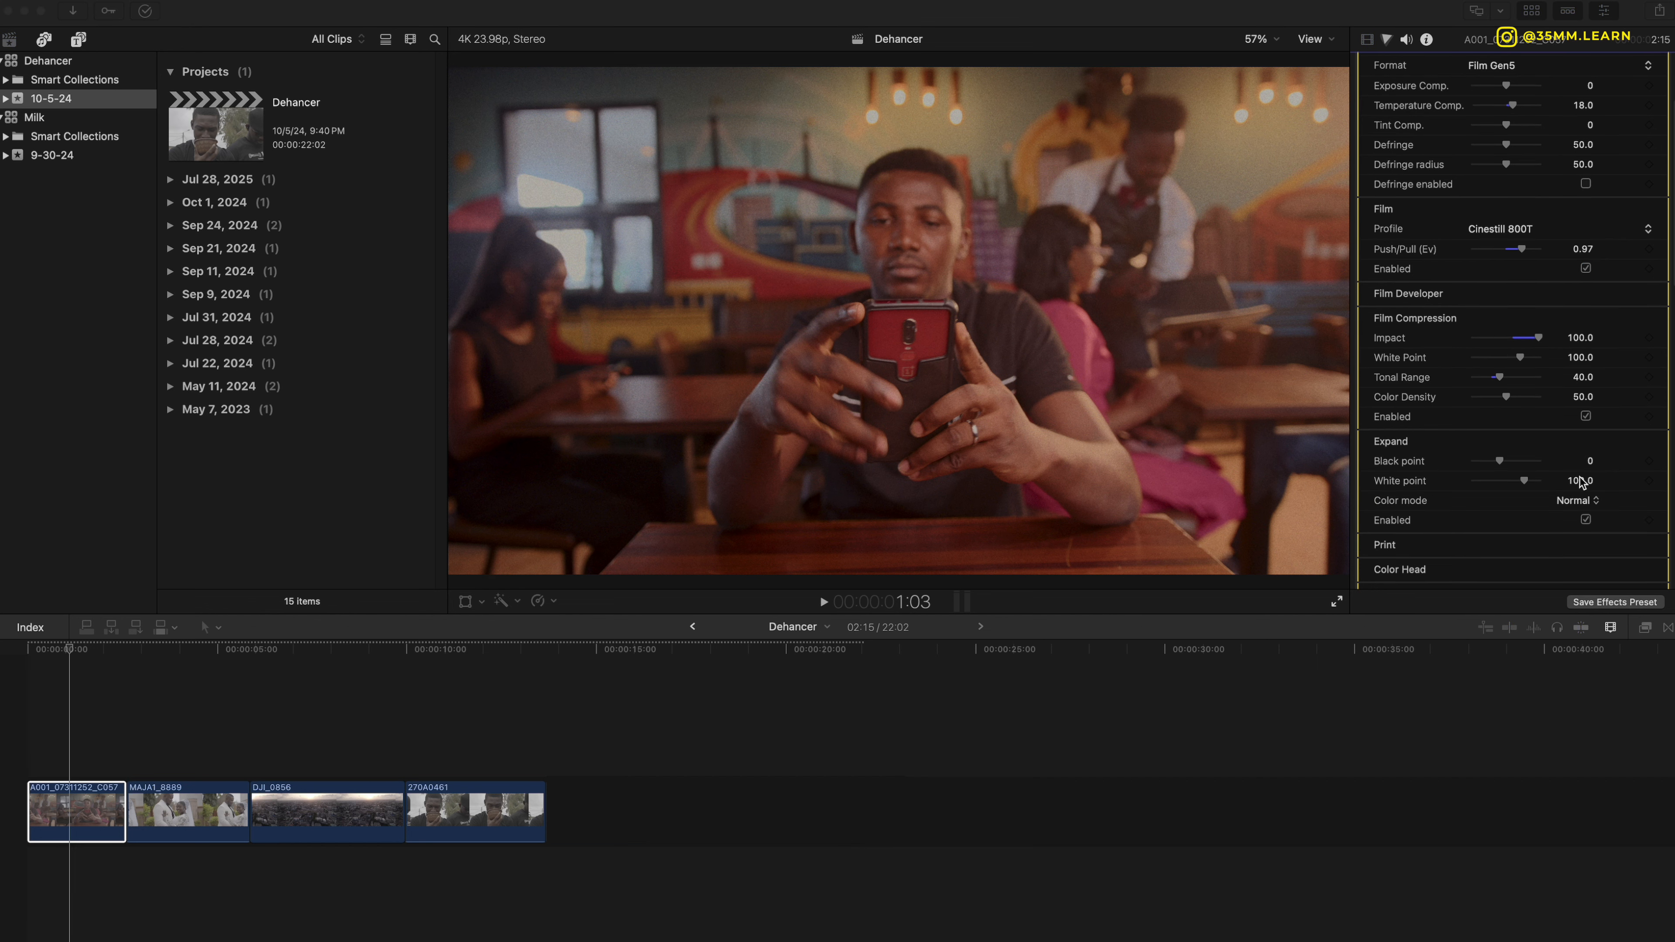
scroll(1582, 483, down, 1)
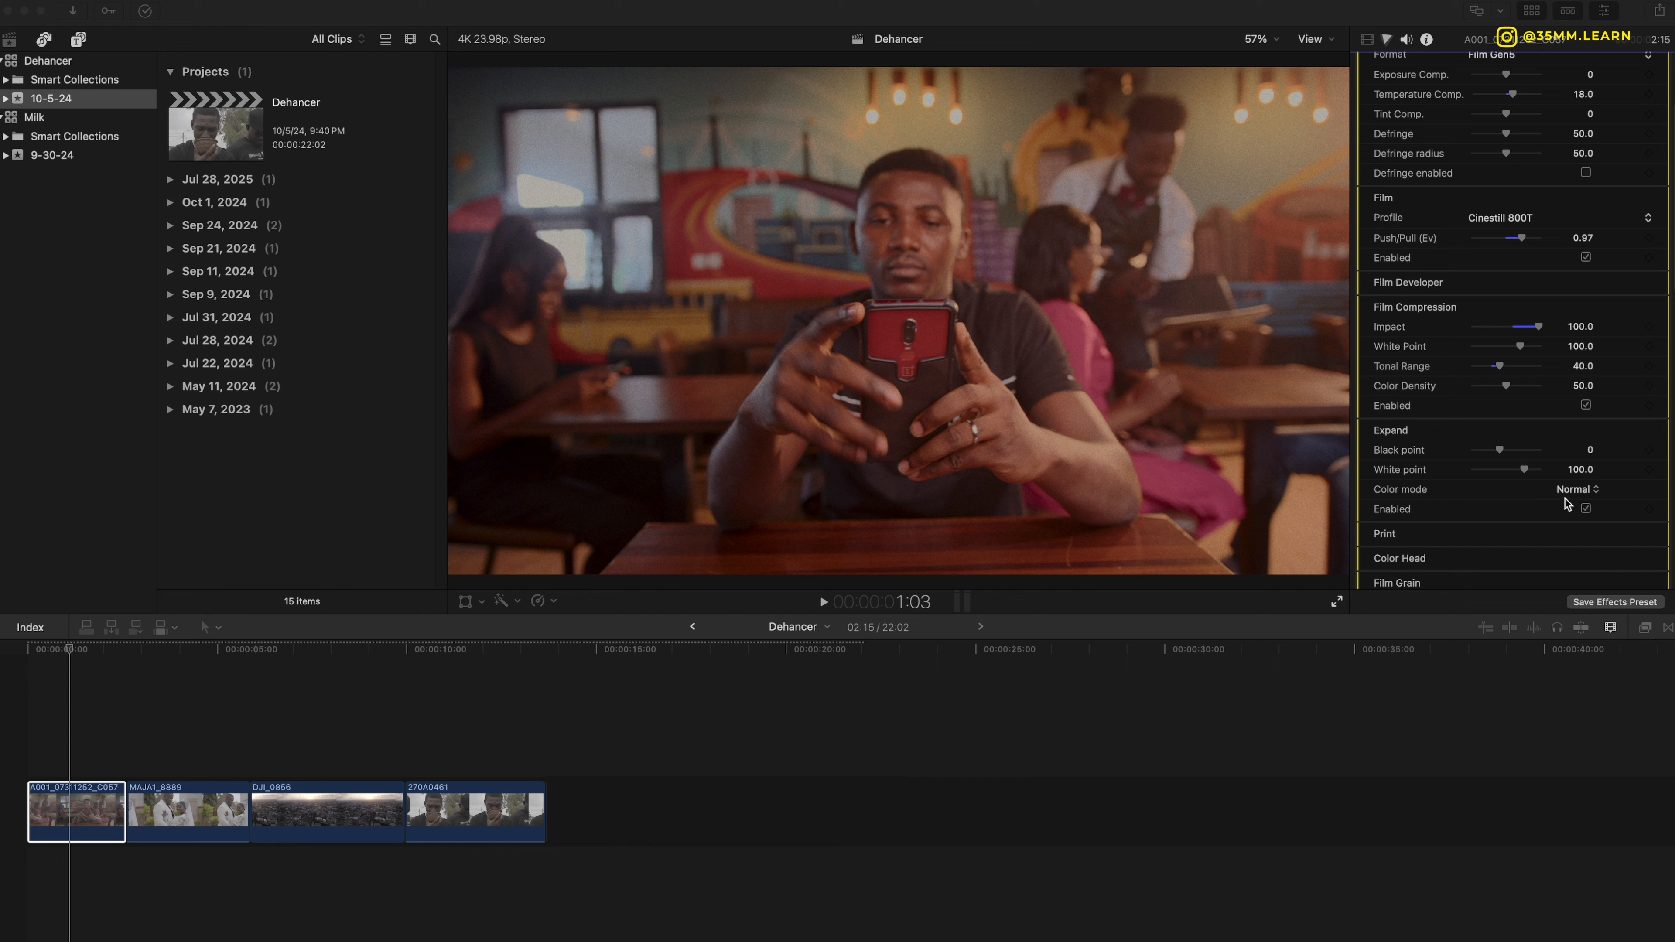
click(1585, 510)
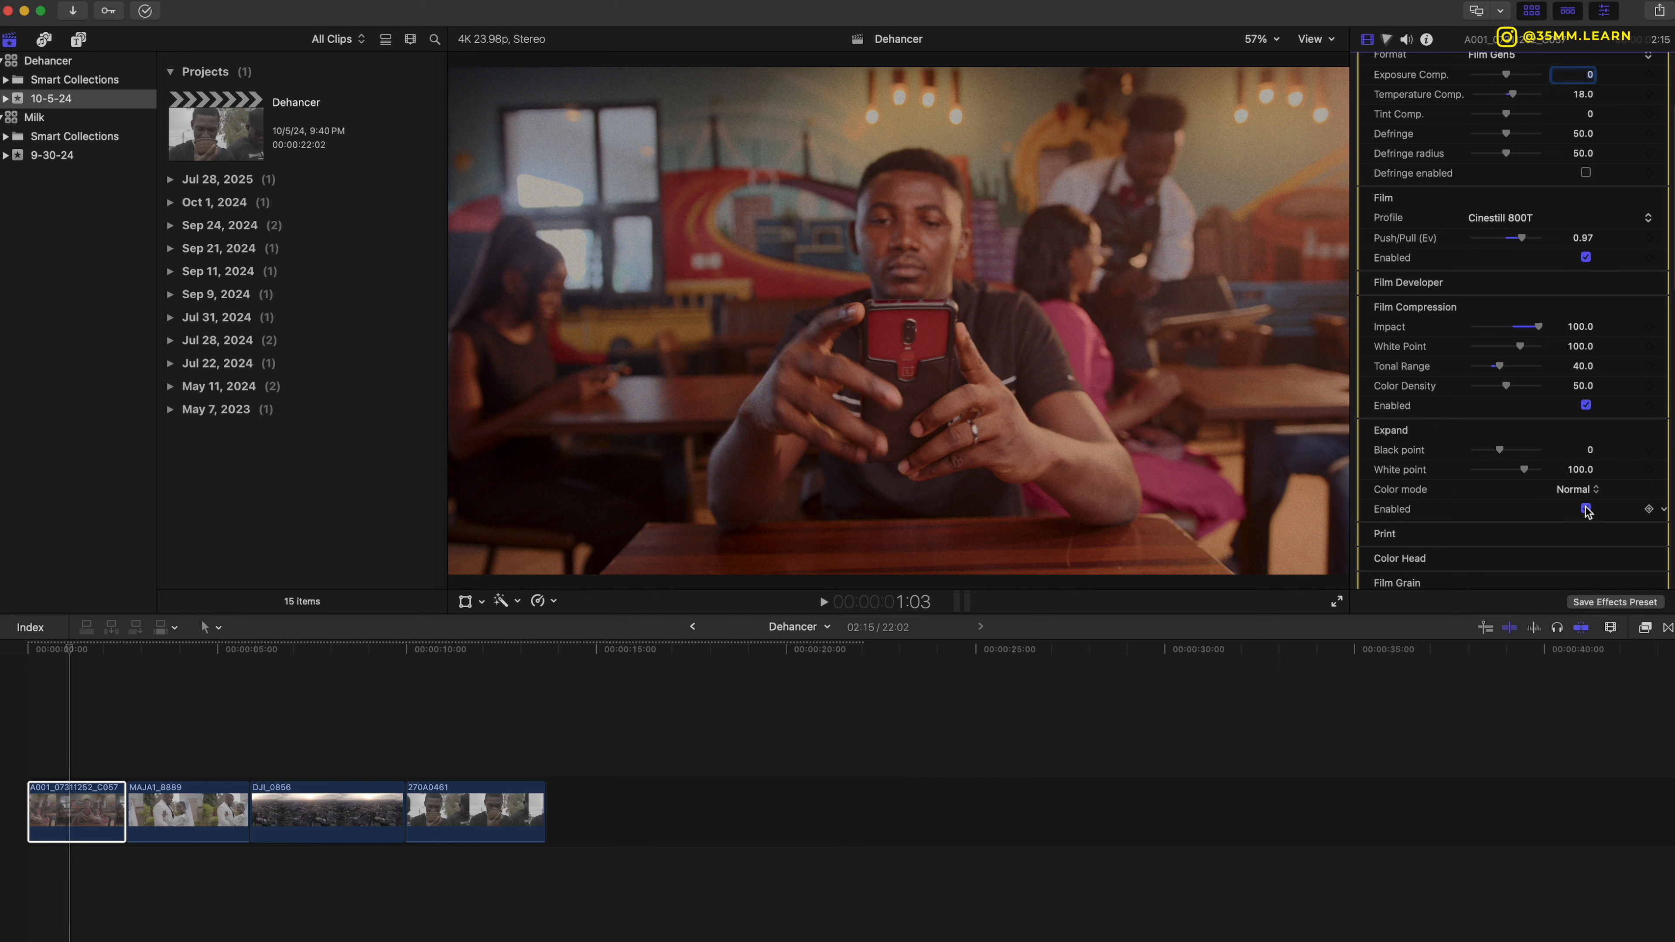
Try several black point changes in the Expand section, resetting the parameter after each one.
mouse_move(1499, 451)
mouse_down()
mouse_move(1484, 452)
mouse_move(1530, 457)
mouse_move(1504, 460)
mouse_up()
click(1662, 451)
click(1619, 460)
click(1501, 452)
drag(1503, 454, 1500, 455)
click(1661, 452)
click(1649, 458)
click(1503, 452)
drag(1504, 453, 1500, 454)
click(1664, 451)
click(1661, 457)
Set the Expand white point to 96, disable the Expand stage and keep its color mode at Normal.
click(1528, 473)
mouse_move(1530, 477)
mouse_down()
mouse_move(1511, 494)
mouse_move(1527, 489)
mouse_up()
click(1585, 508)
click(1578, 491)
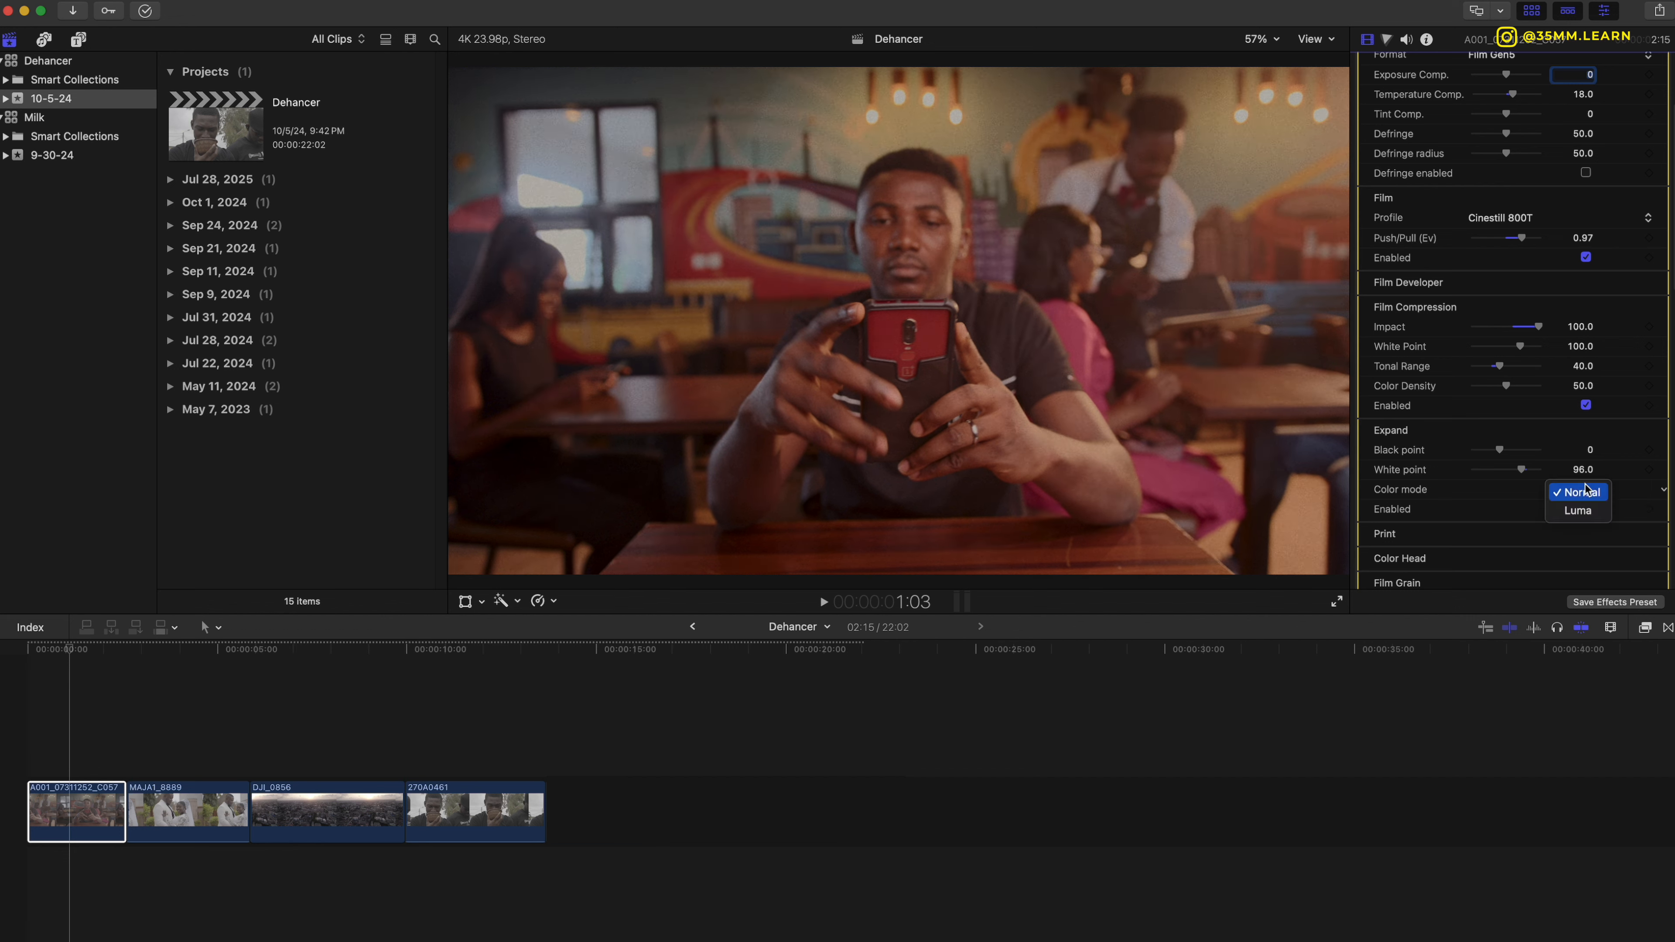
click(1592, 489)
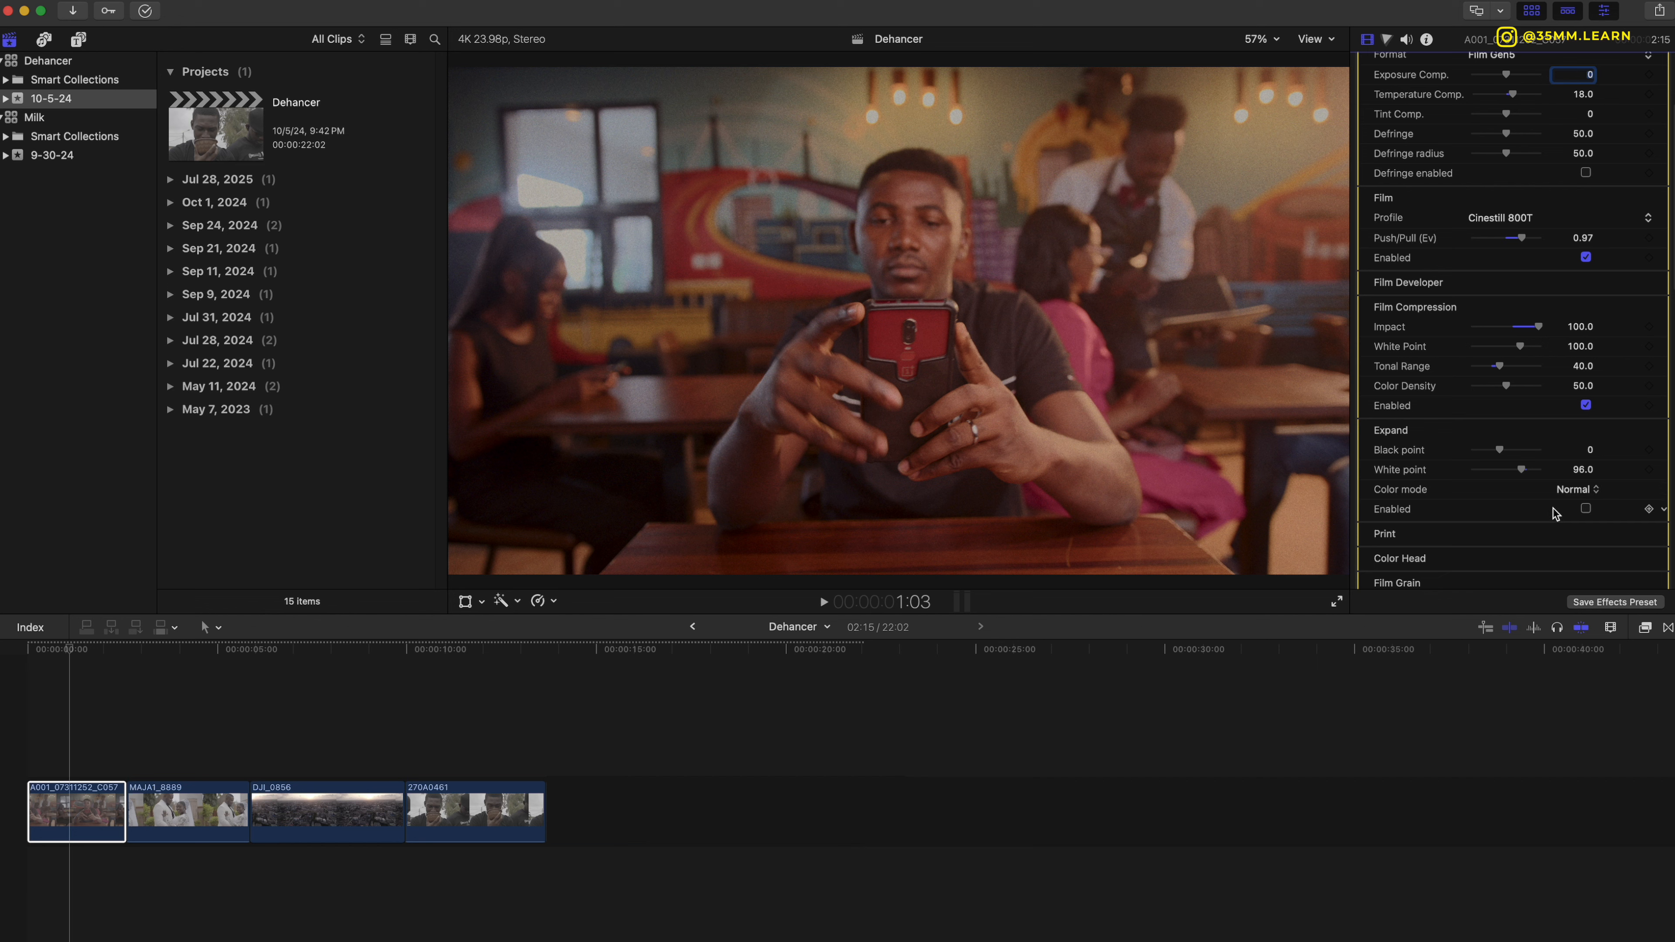
Open the Print settings and set the print profile to Kodak 2383 Print Film.
scroll(1532, 484, down, 1)
click(1524, 490)
scroll(1524, 404, down, 4)
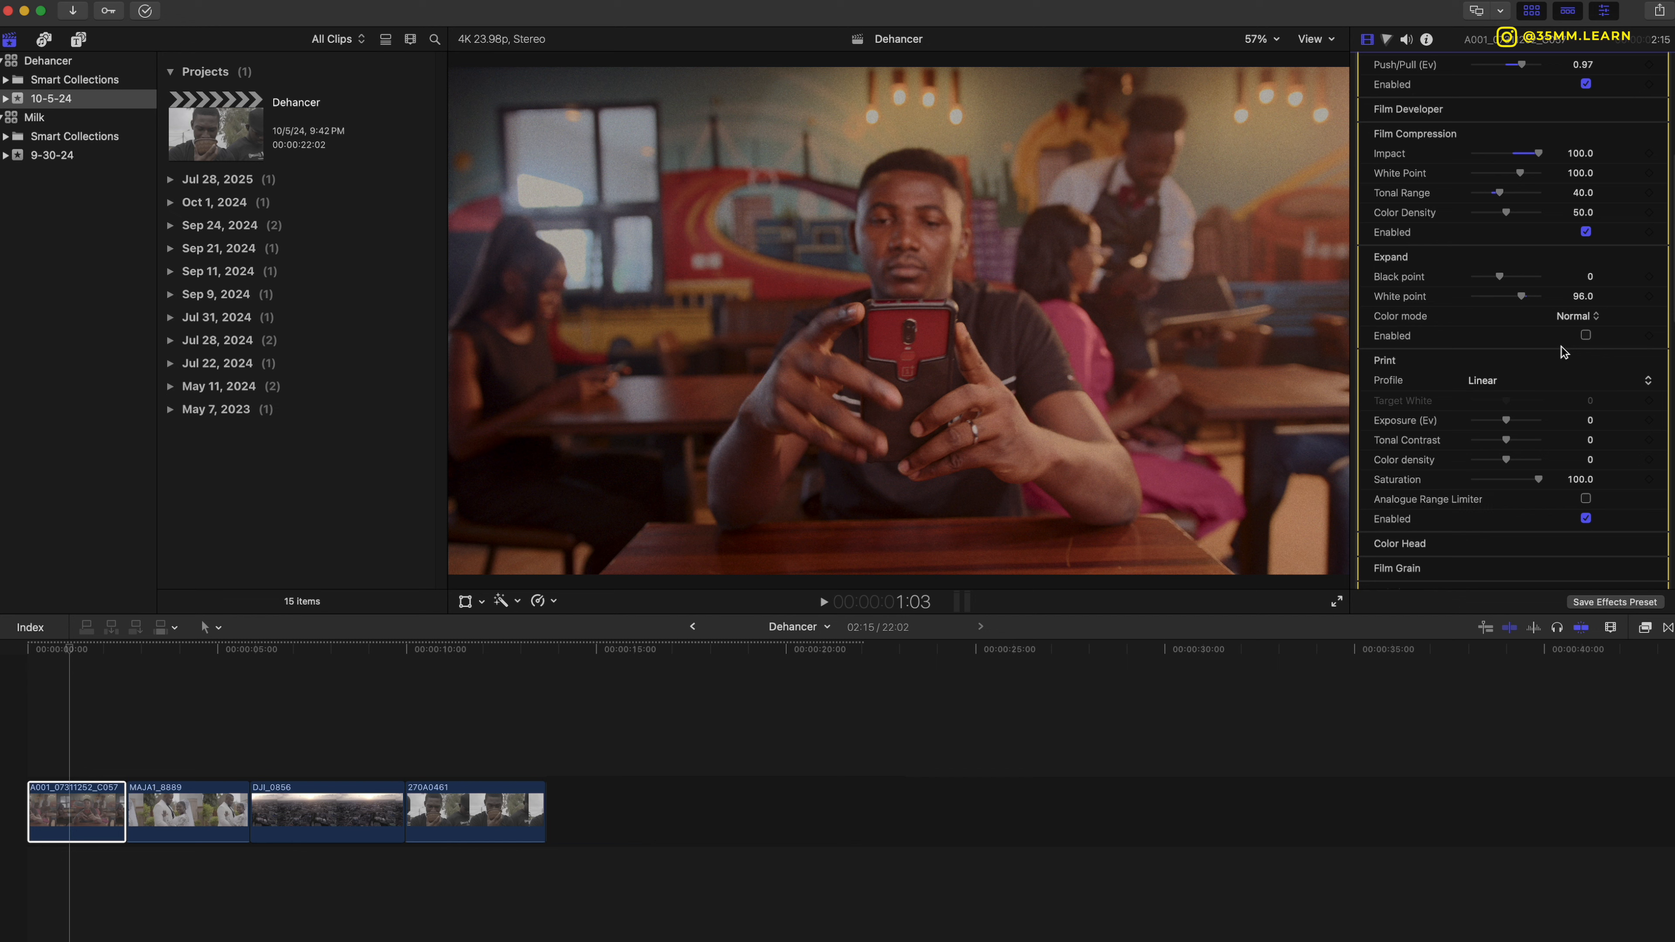
scroll(1563, 351, up, 10)
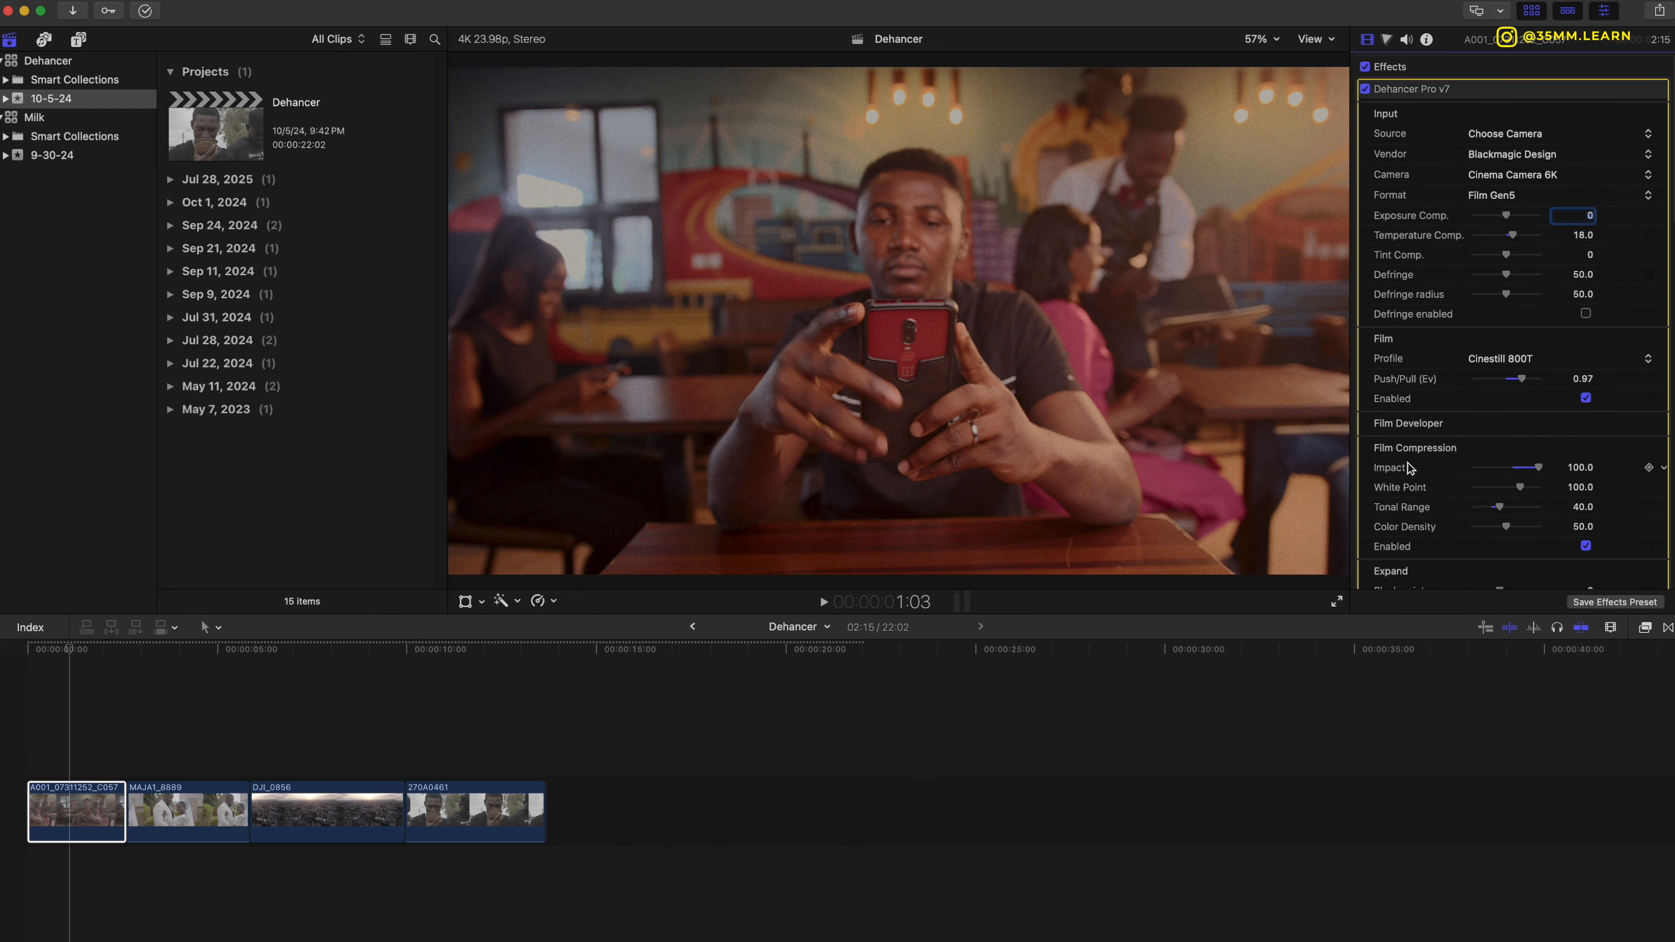
scroll(1448, 440, down, 1)
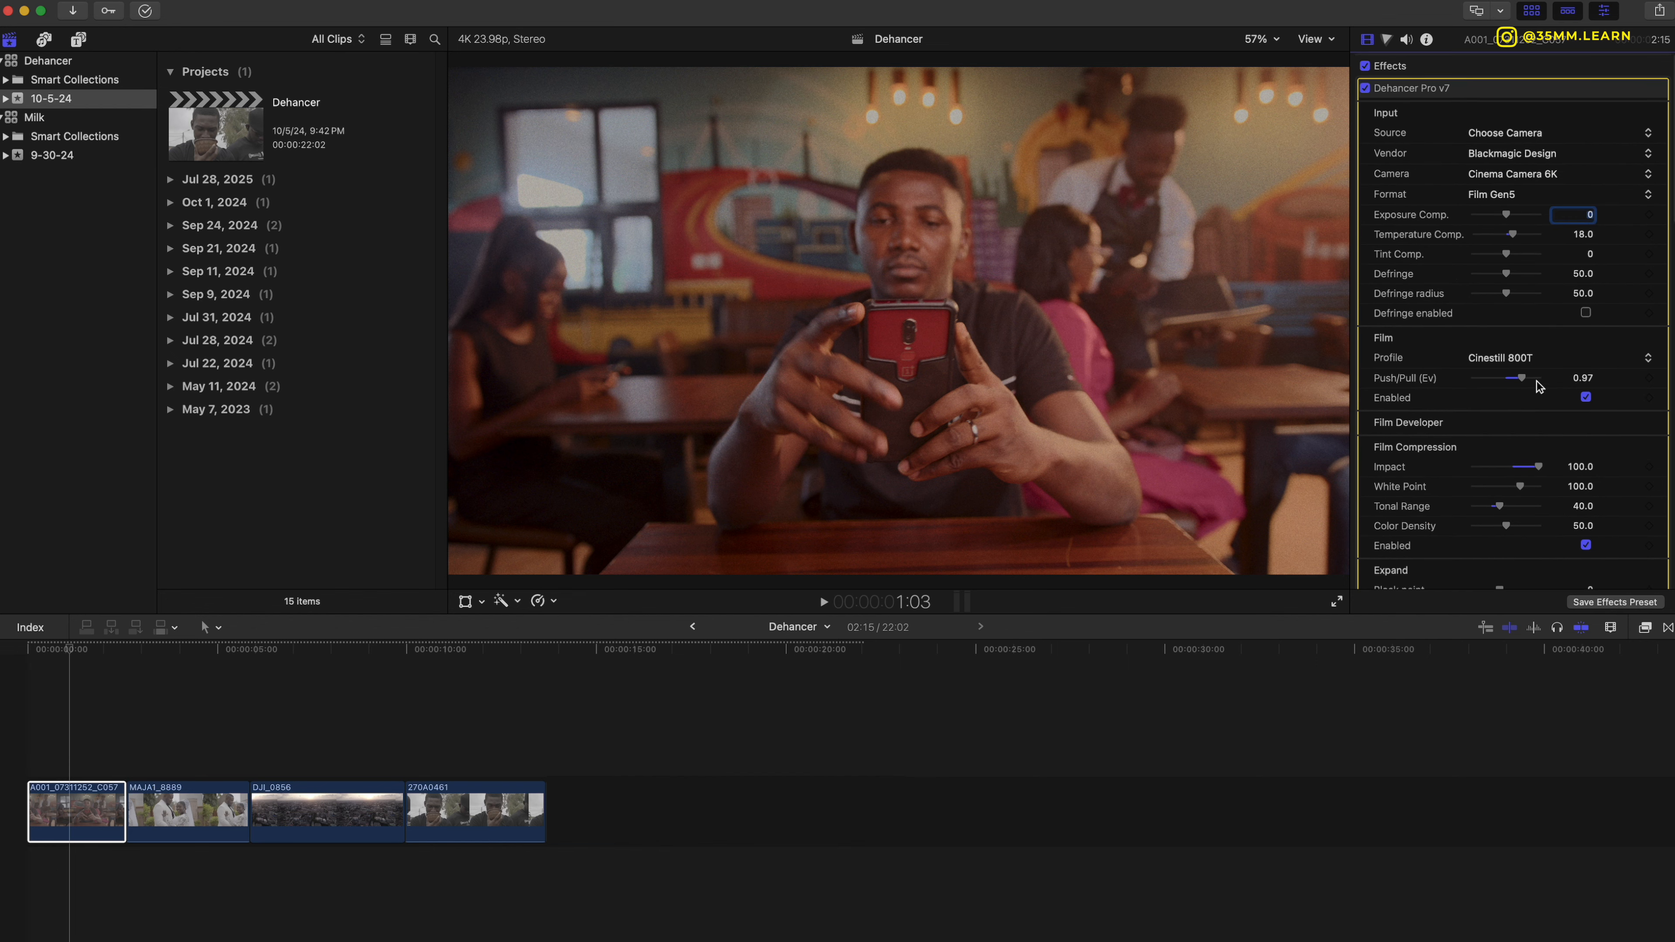
scroll(1461, 429, down, 5)
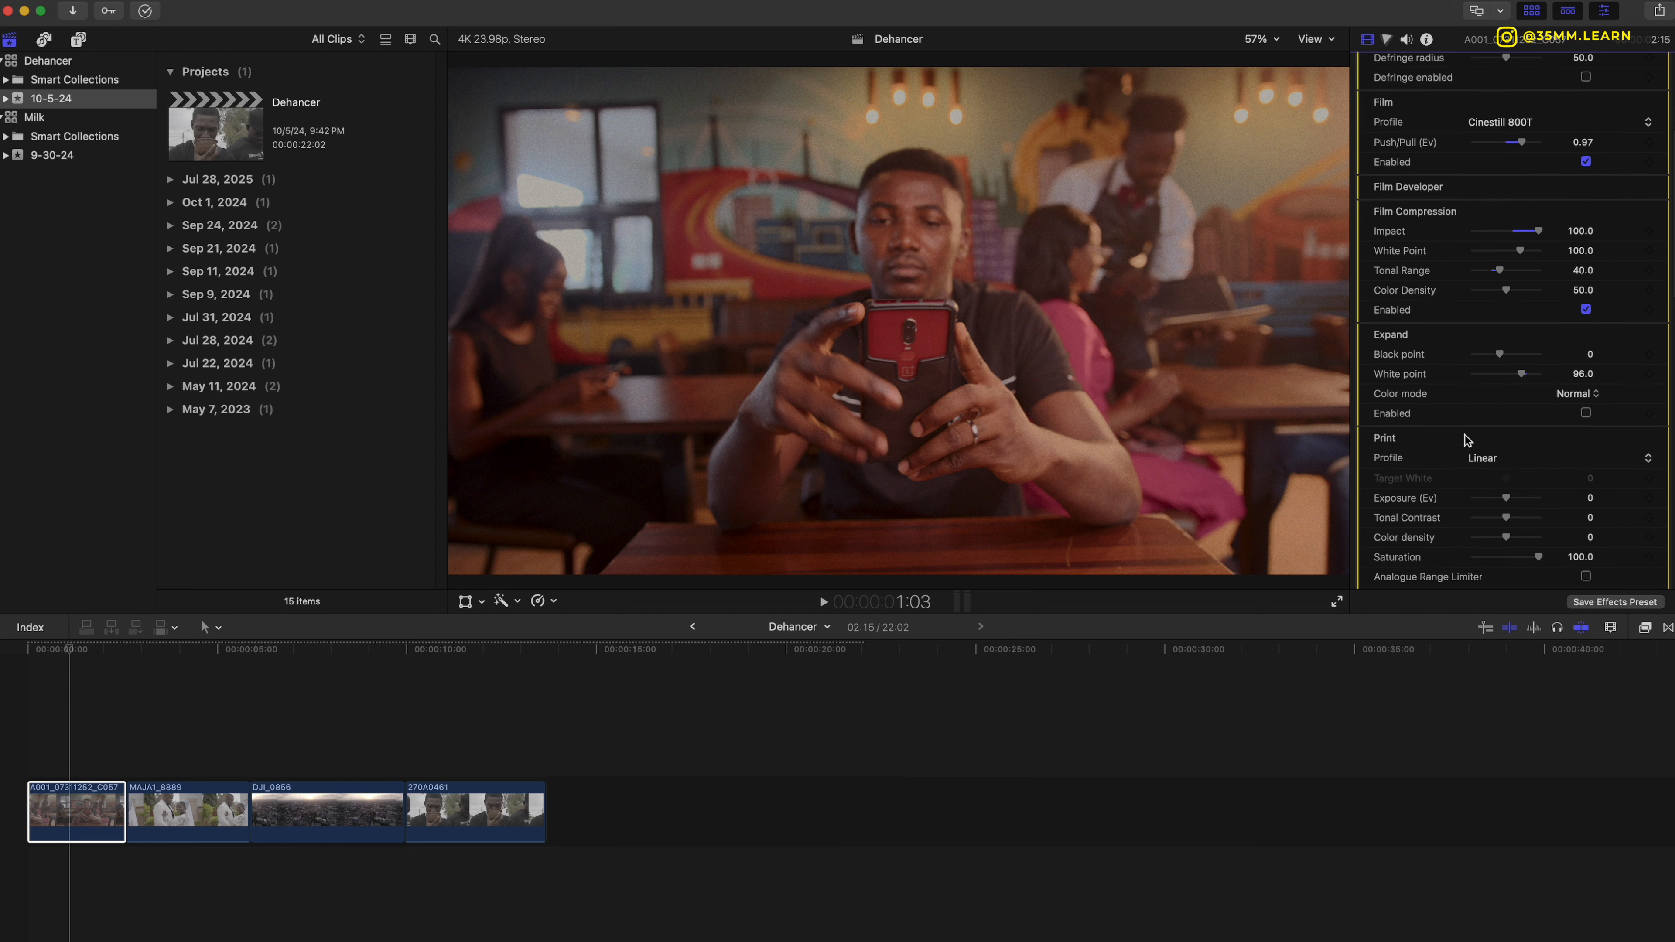
click(1478, 458)
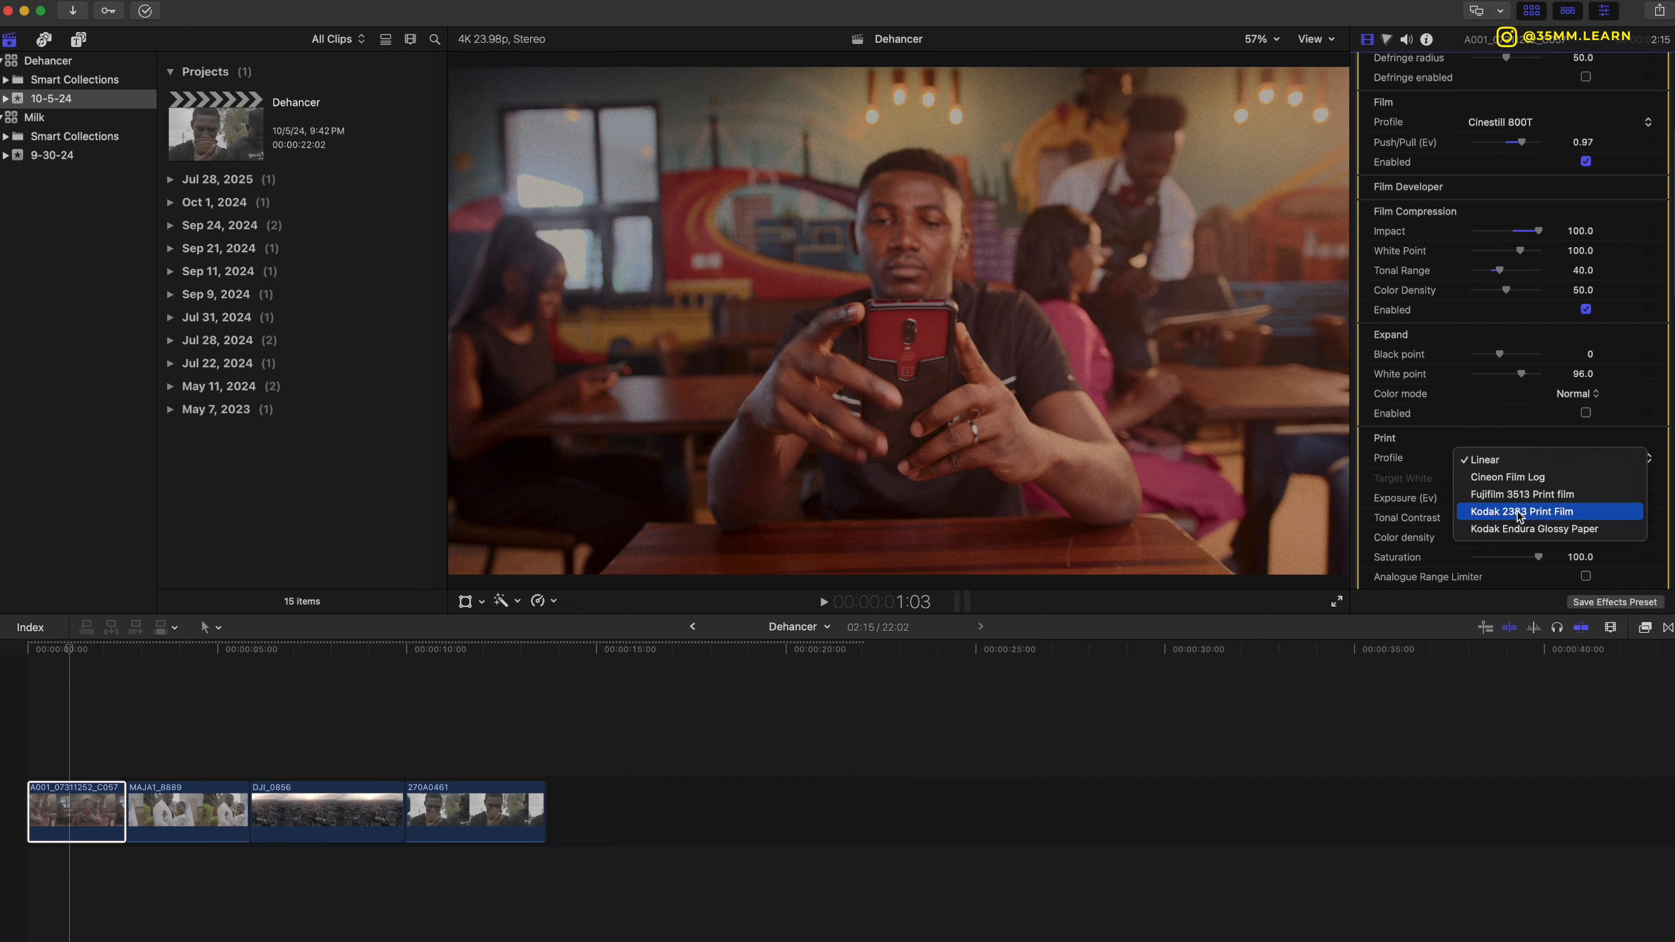
click(1542, 512)
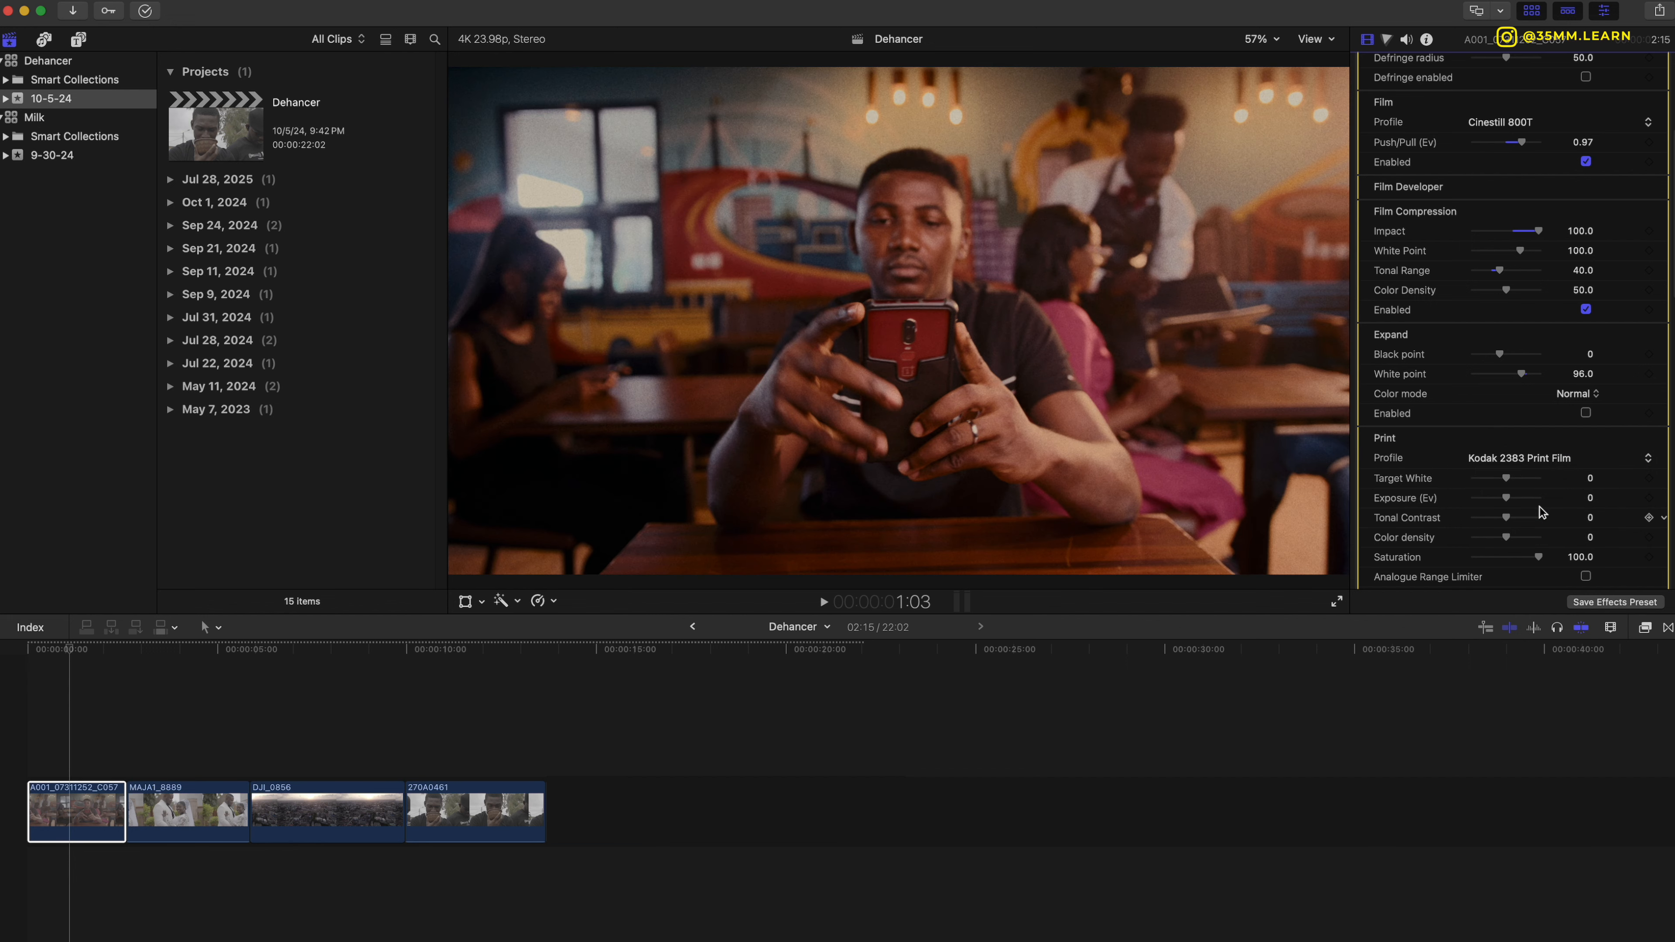
Try the Fujifilm 3513, Cineon Film Log and Kodak Endura Glossy Paper print profiles, then return to Kodak 2383 Print Film.
click(1537, 463)
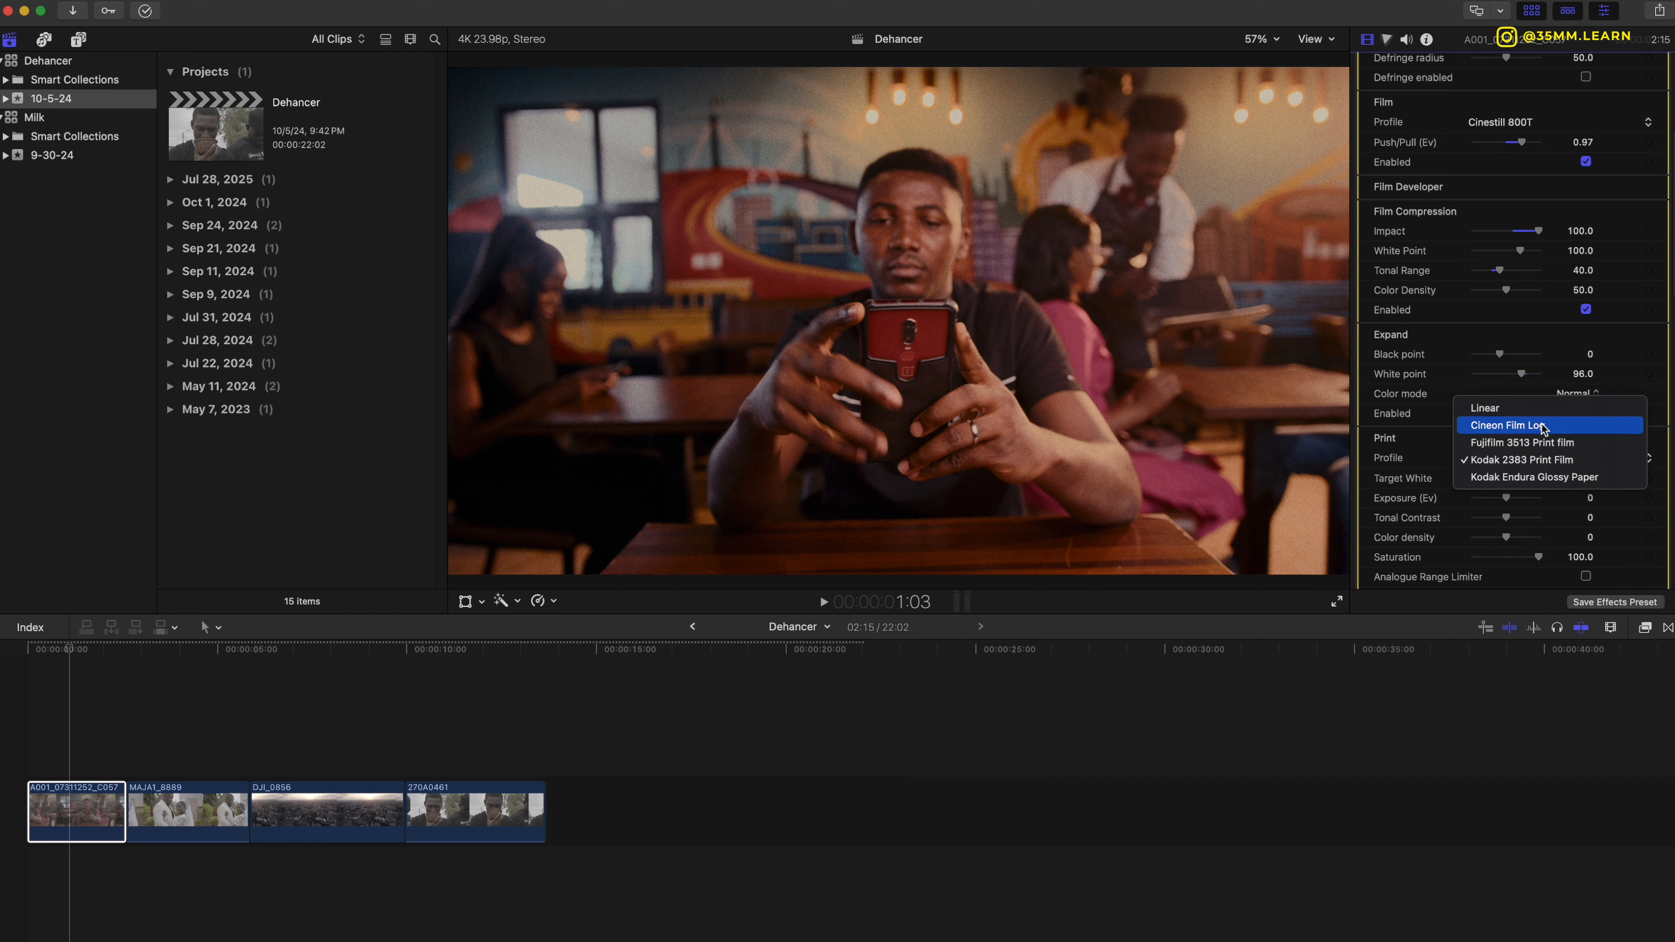
click(1526, 447)
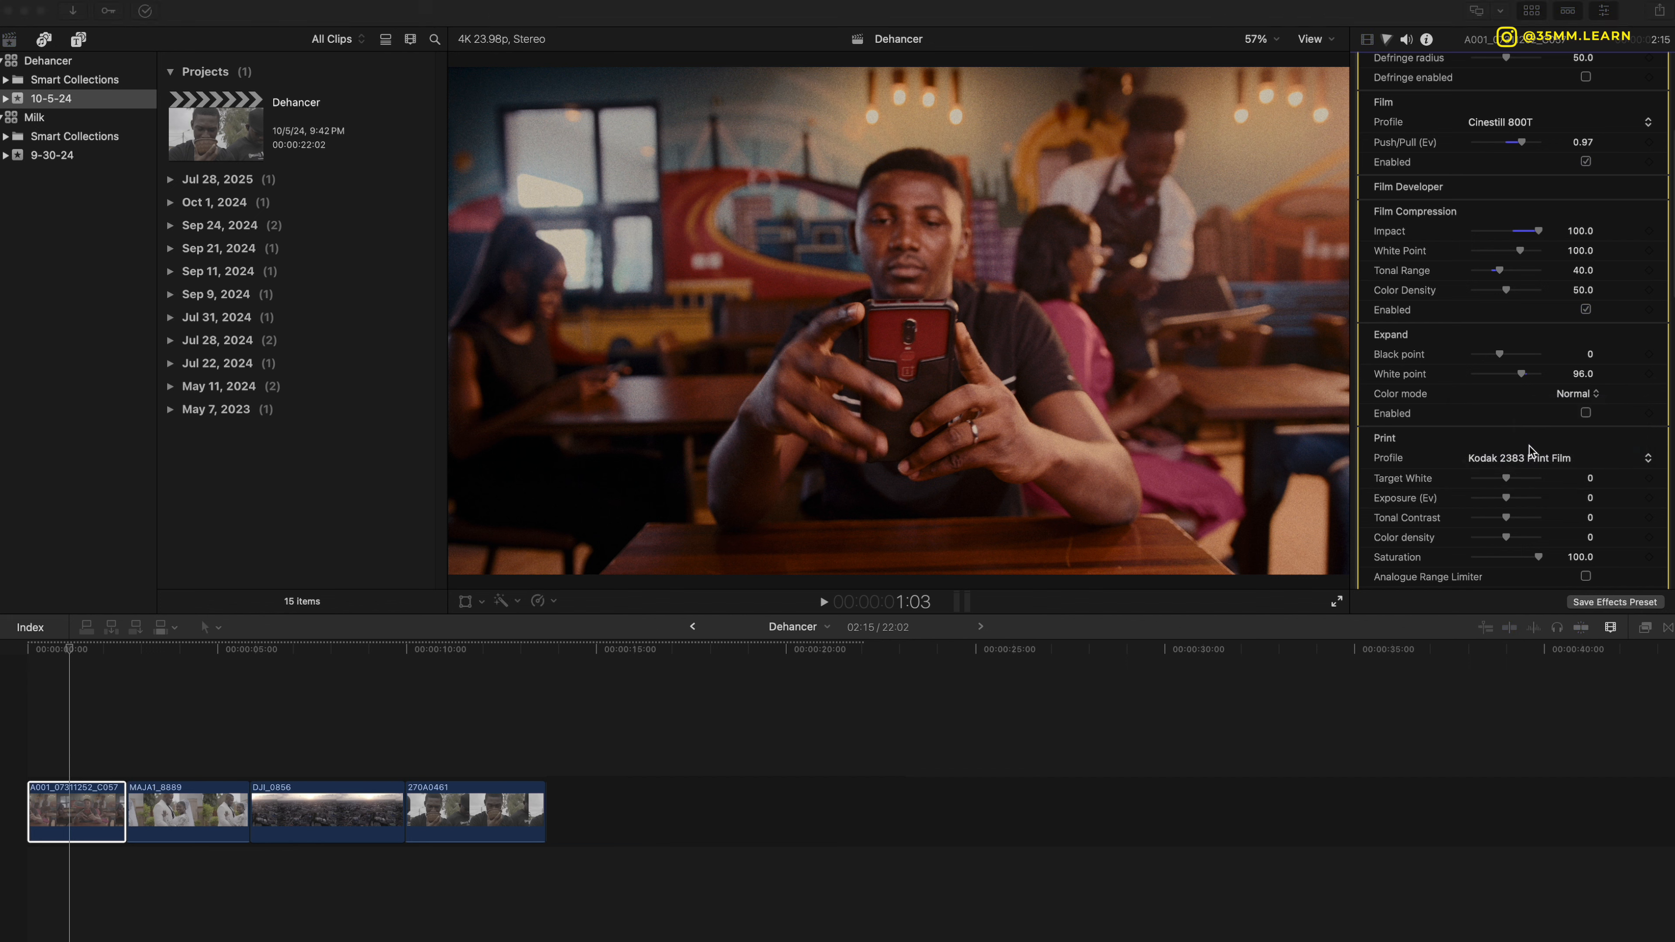
click(1529, 458)
click(1524, 444)
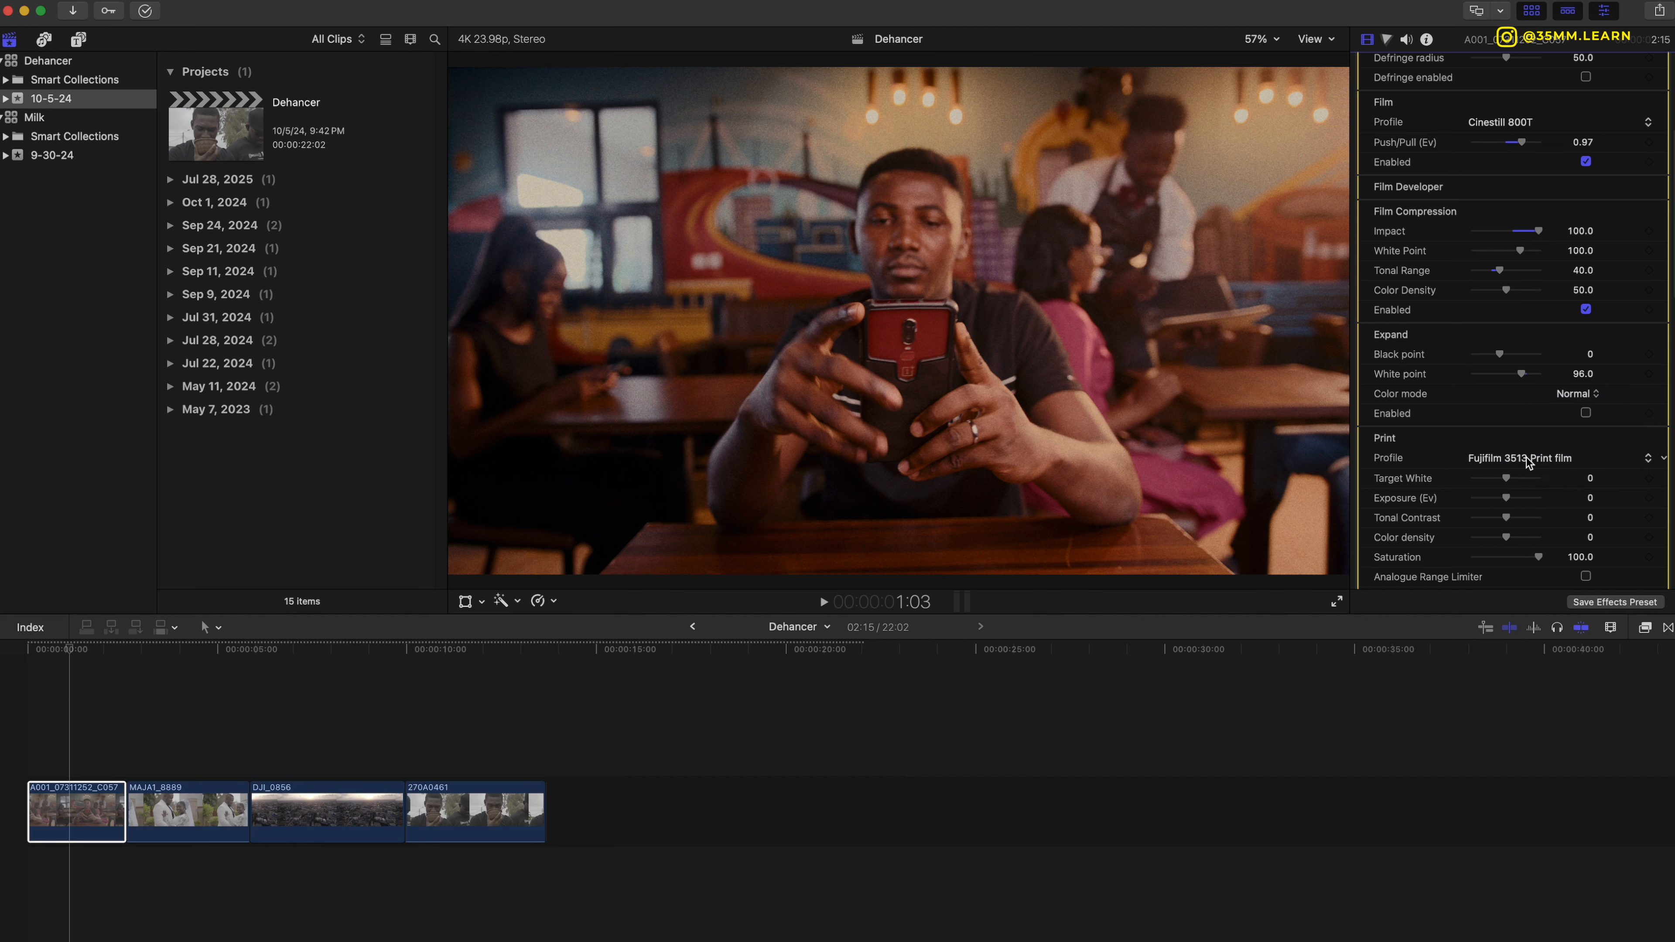
click(1529, 460)
click(1529, 442)
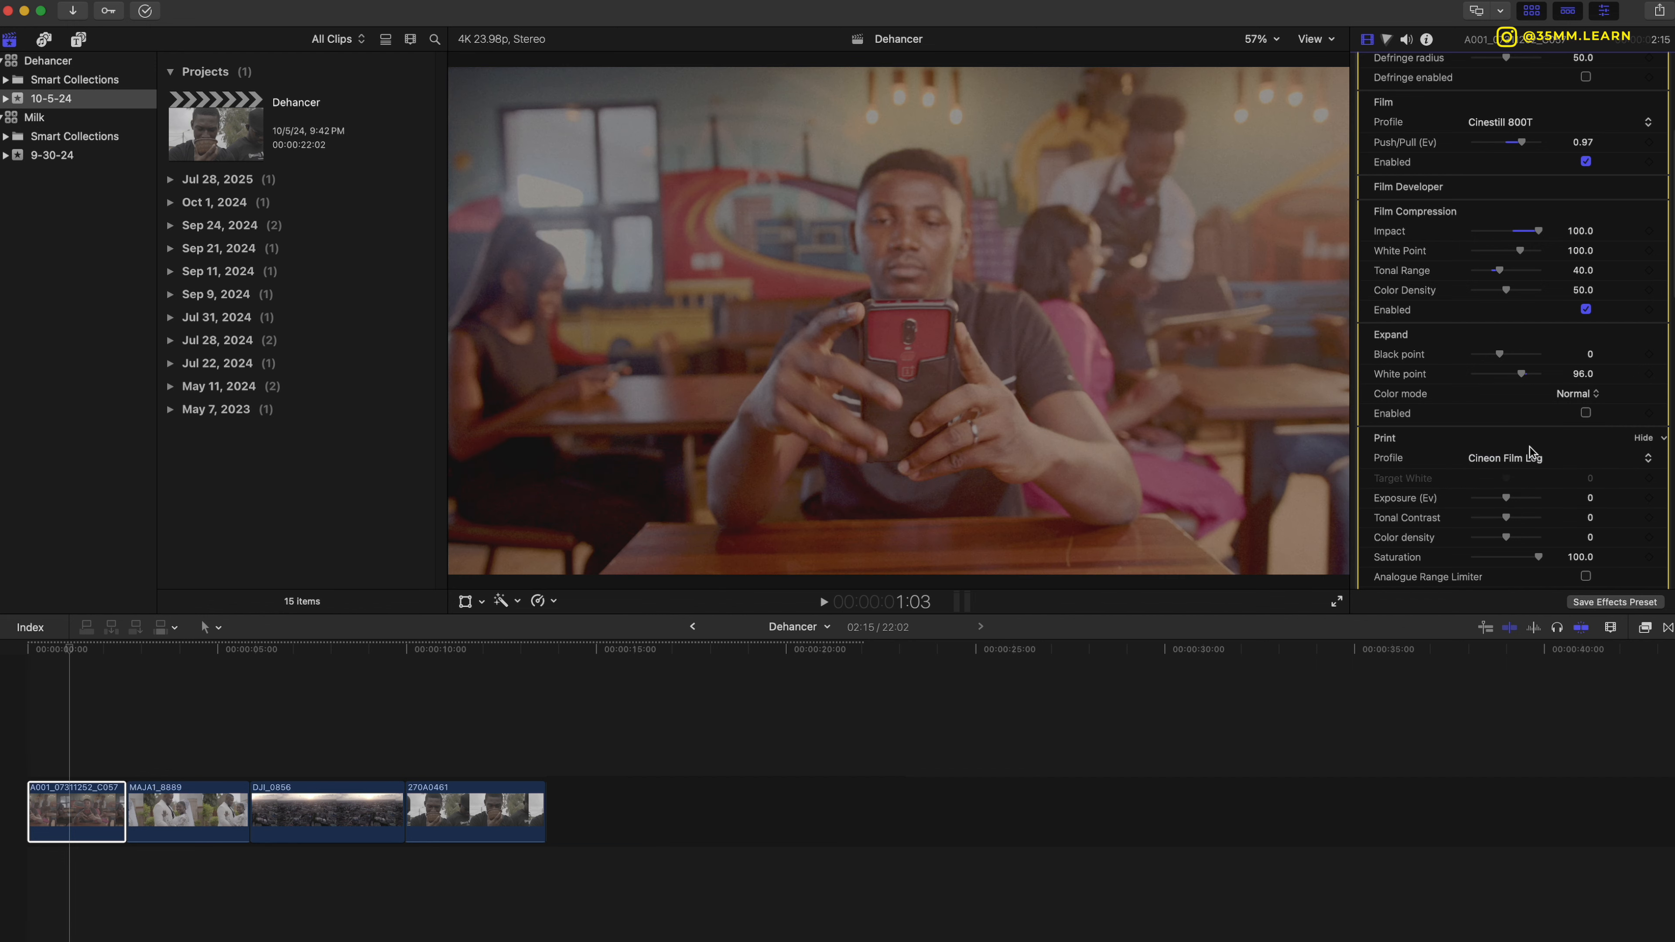
click(1526, 456)
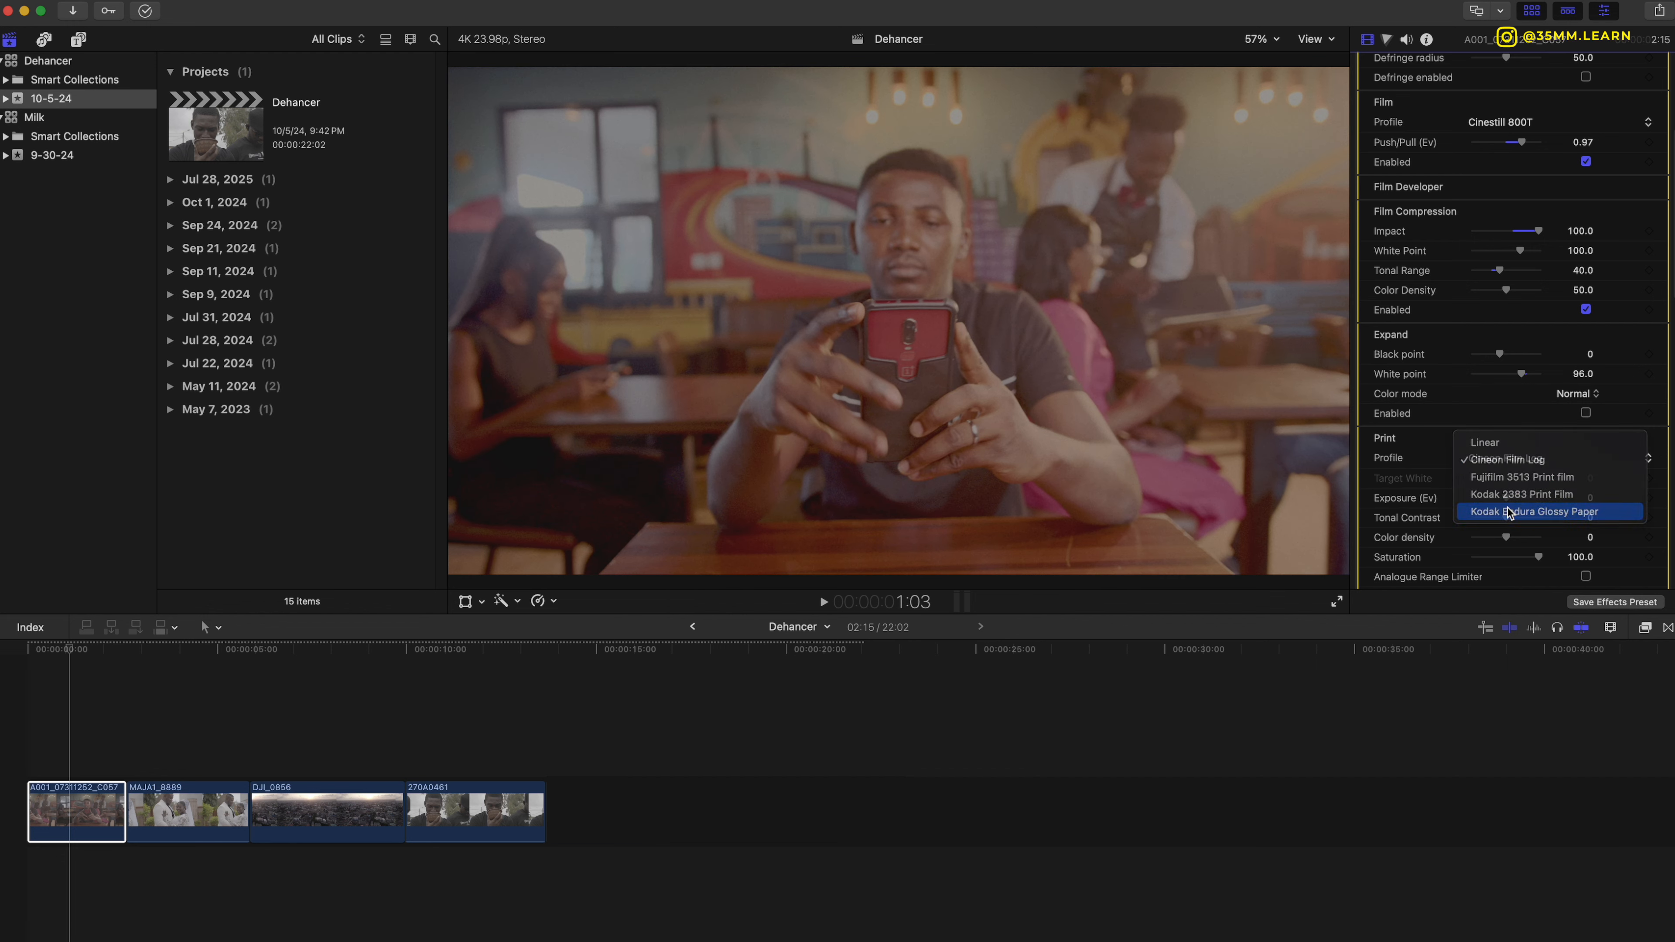
click(1521, 516)
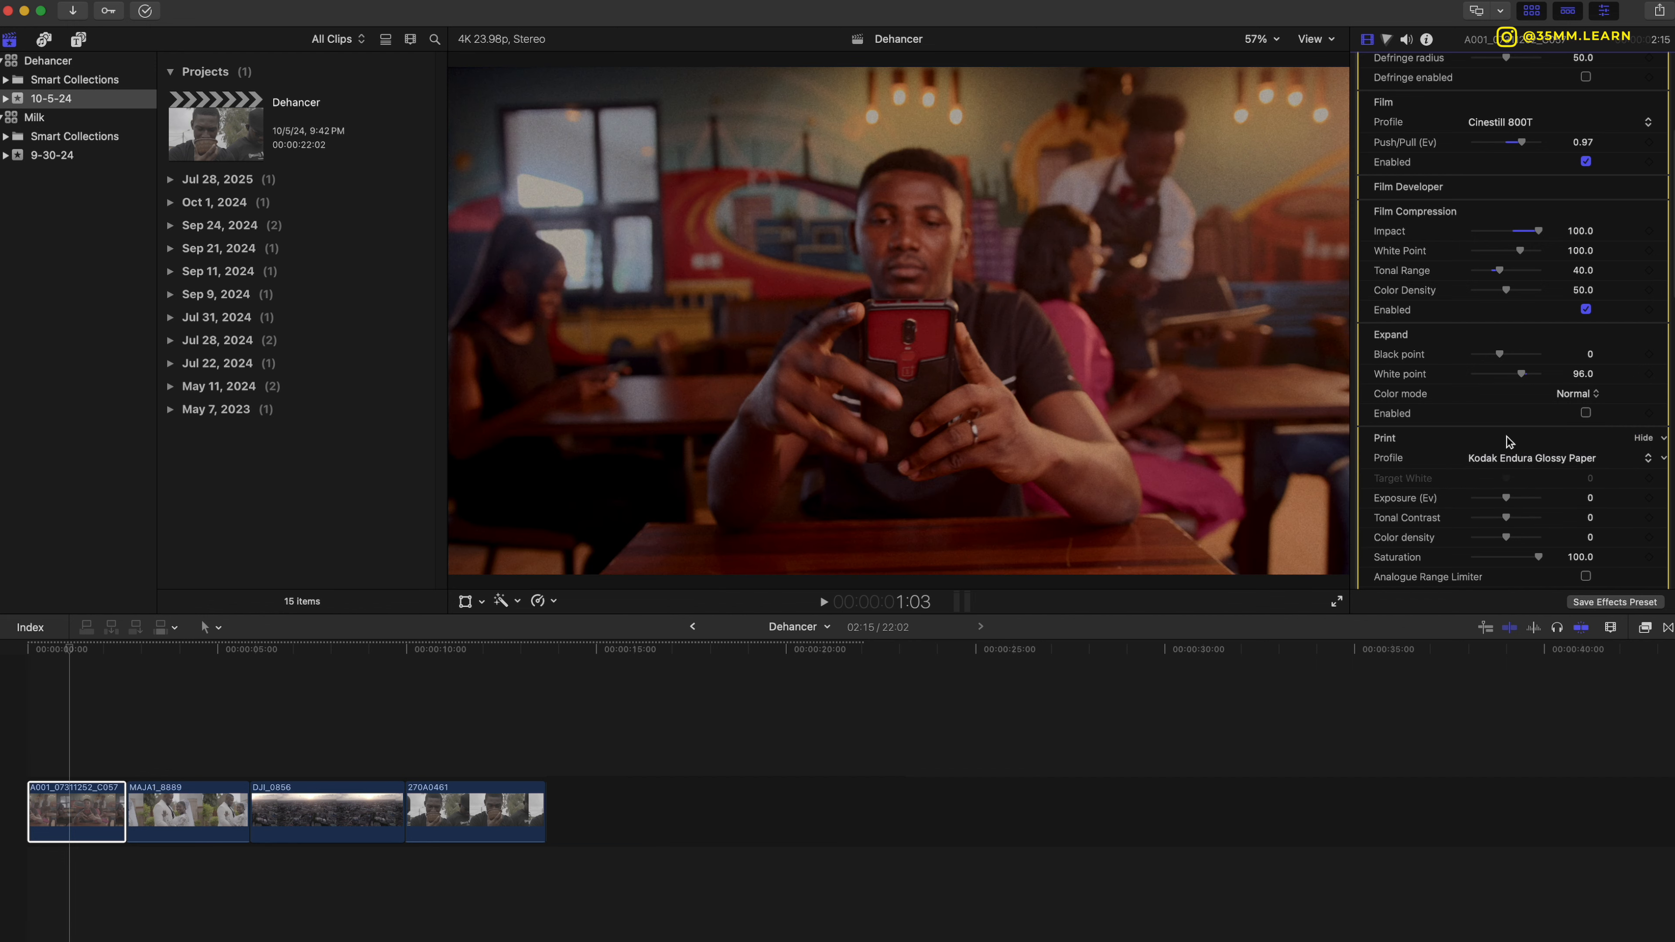
click(1512, 460)
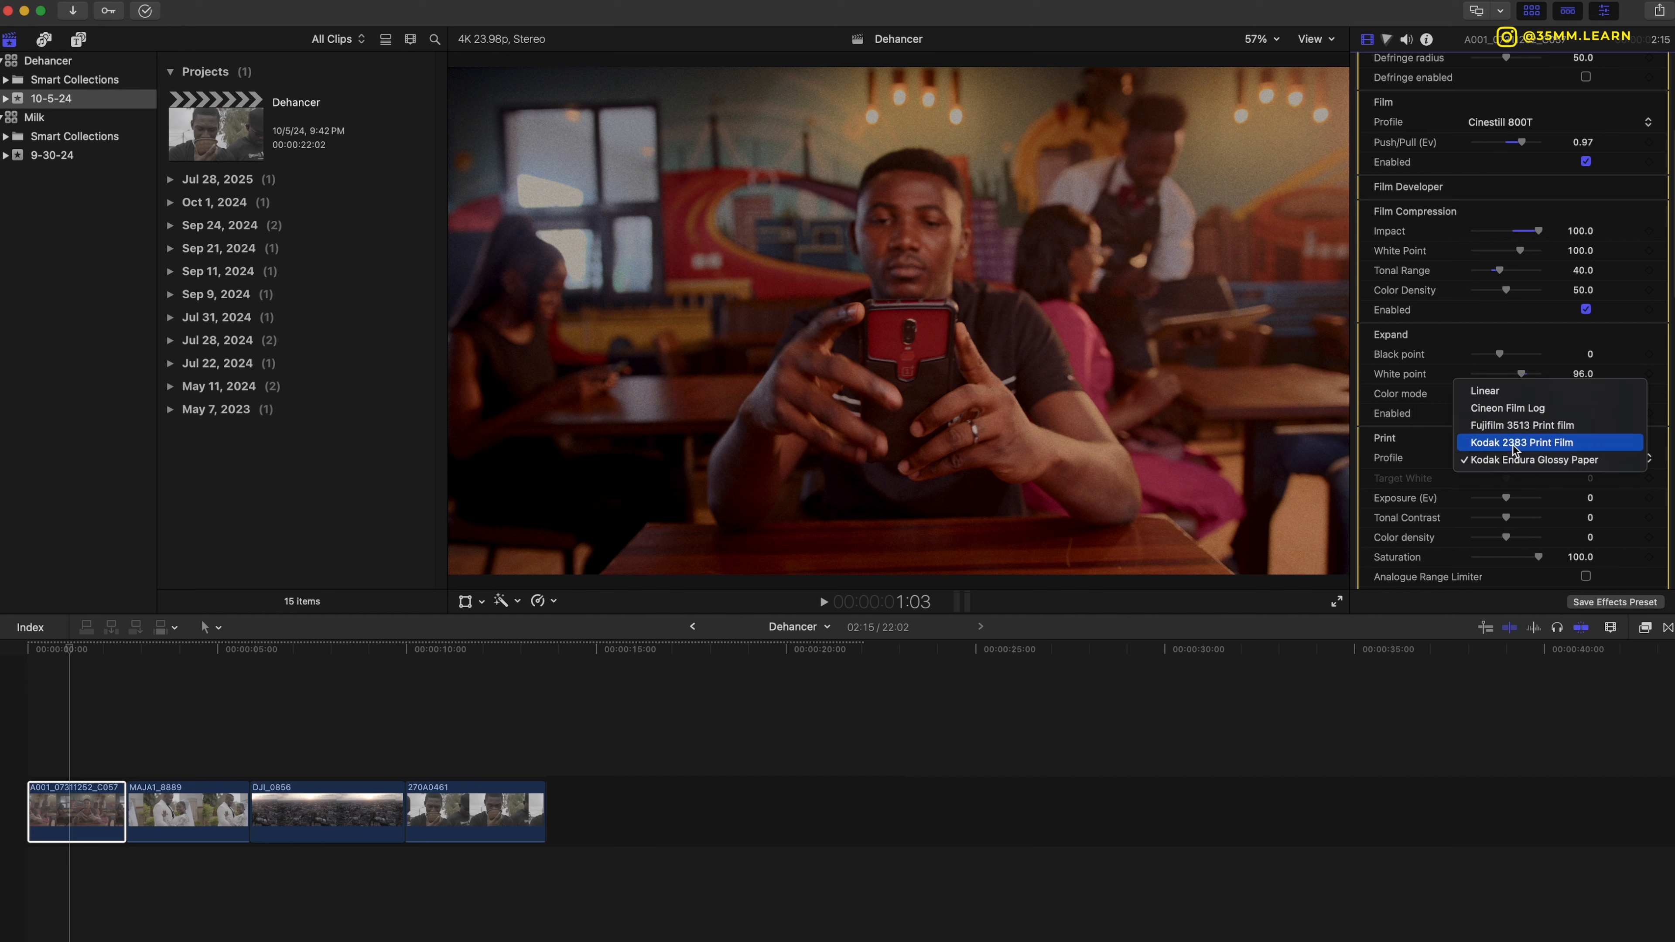
click(1514, 444)
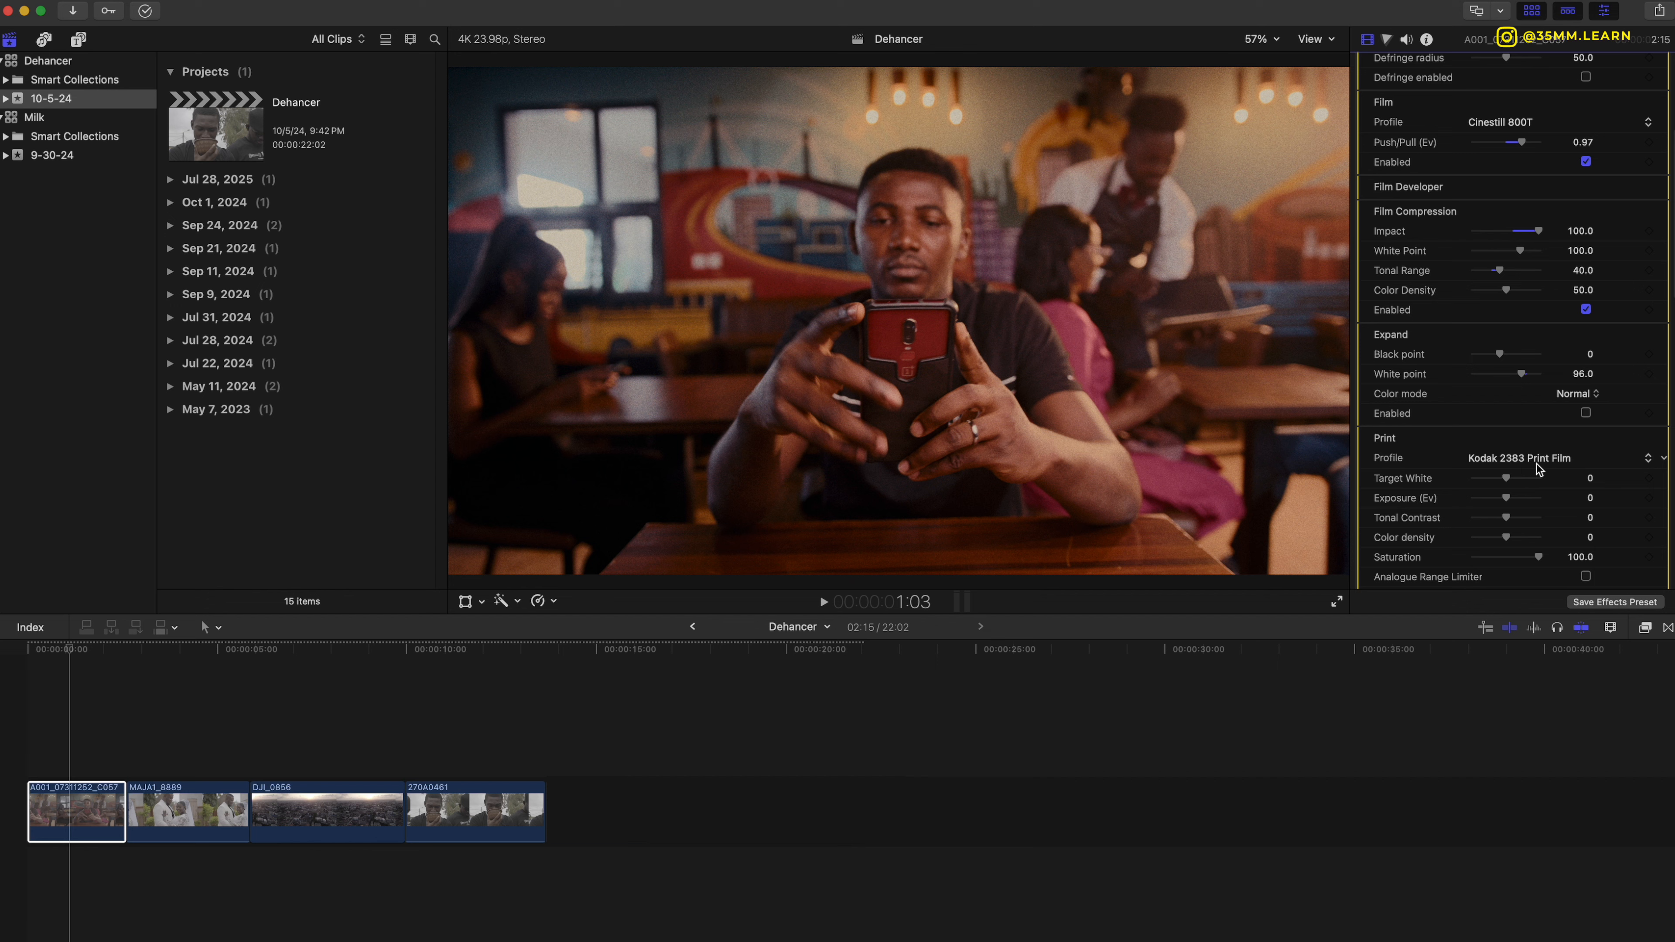
Disable and re-enable the Print stage to compare the image with and without it.
scroll(1541, 461, down, 3)
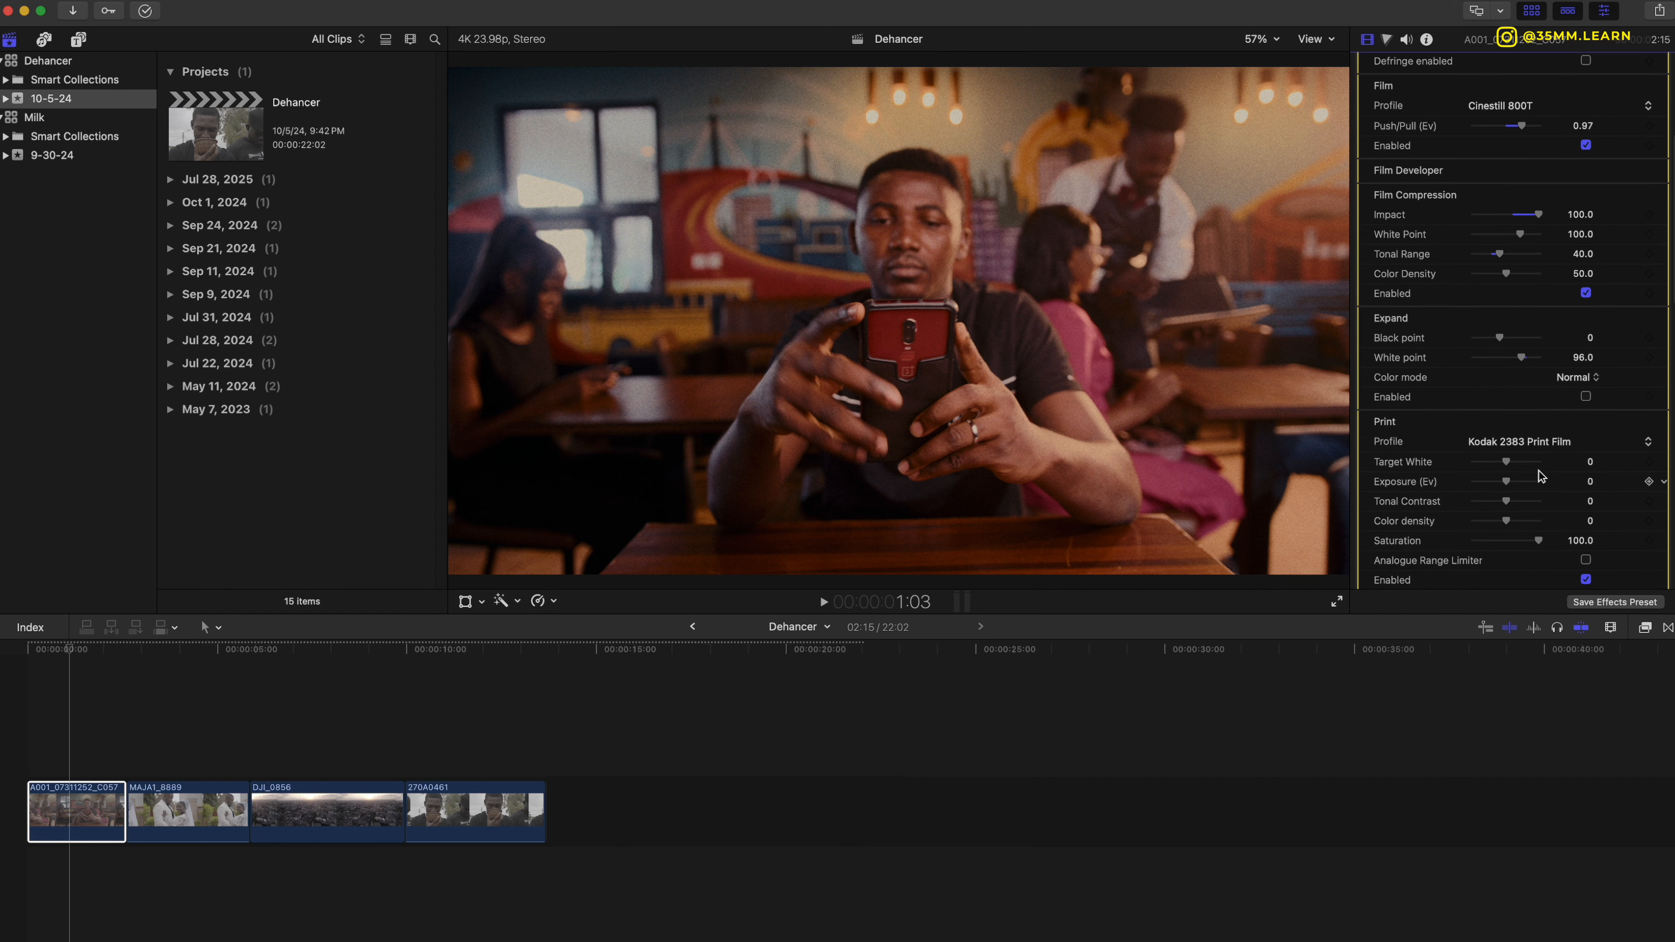
scroll(1541, 475, down, 2)
click(1586, 541)
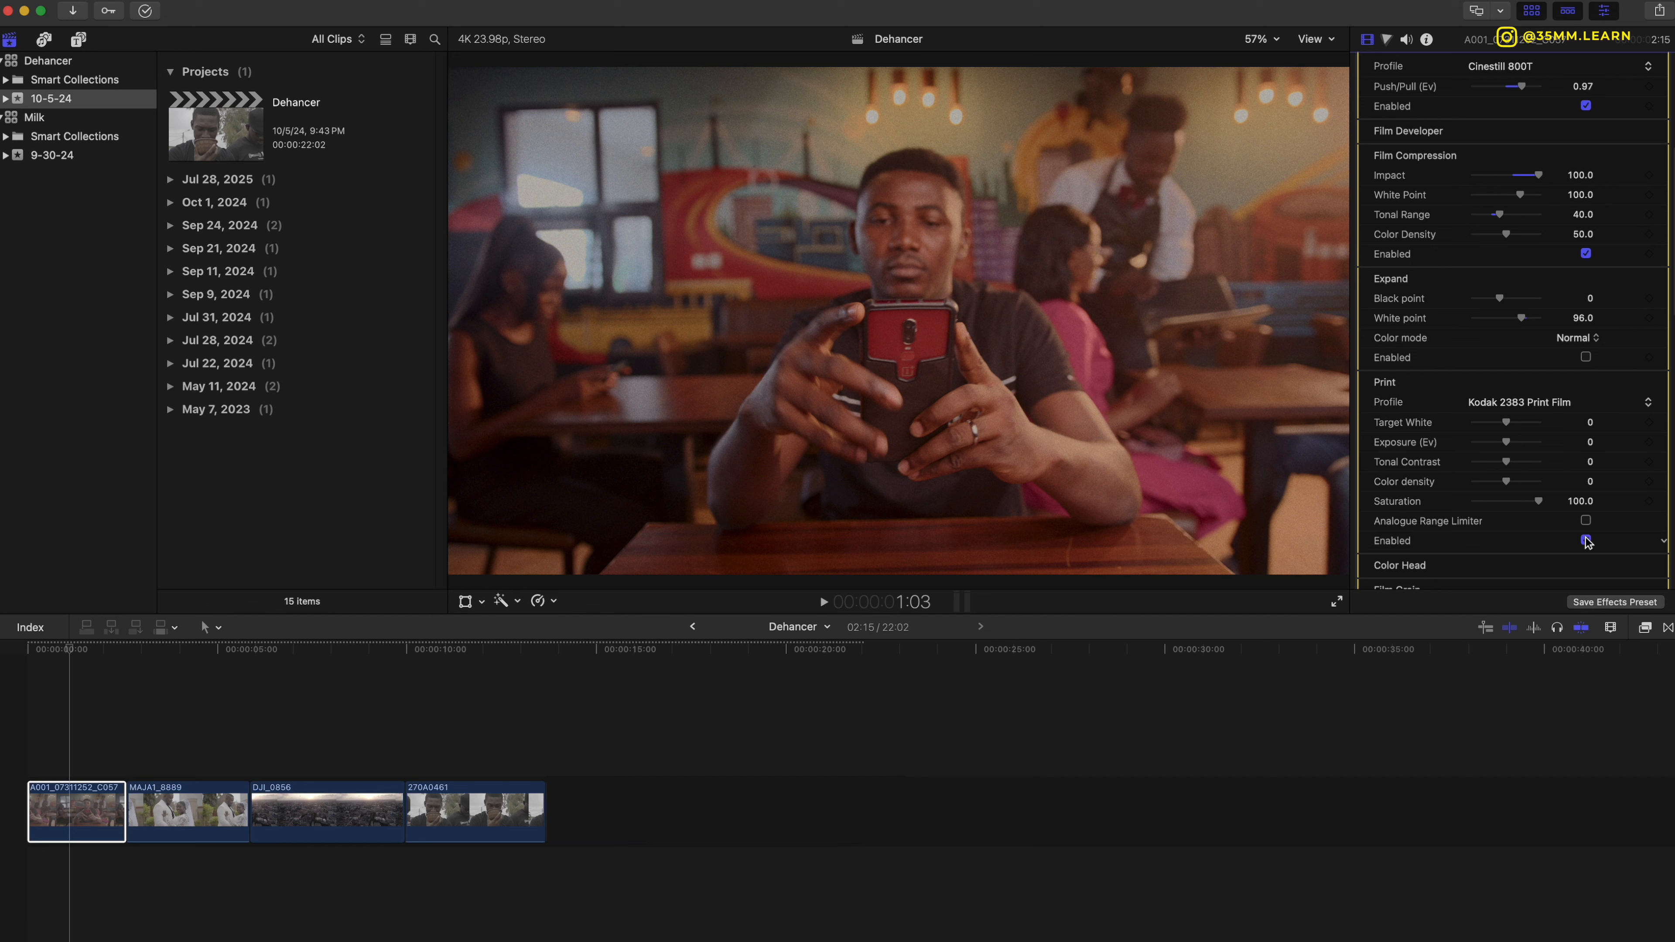
click(1586, 541)
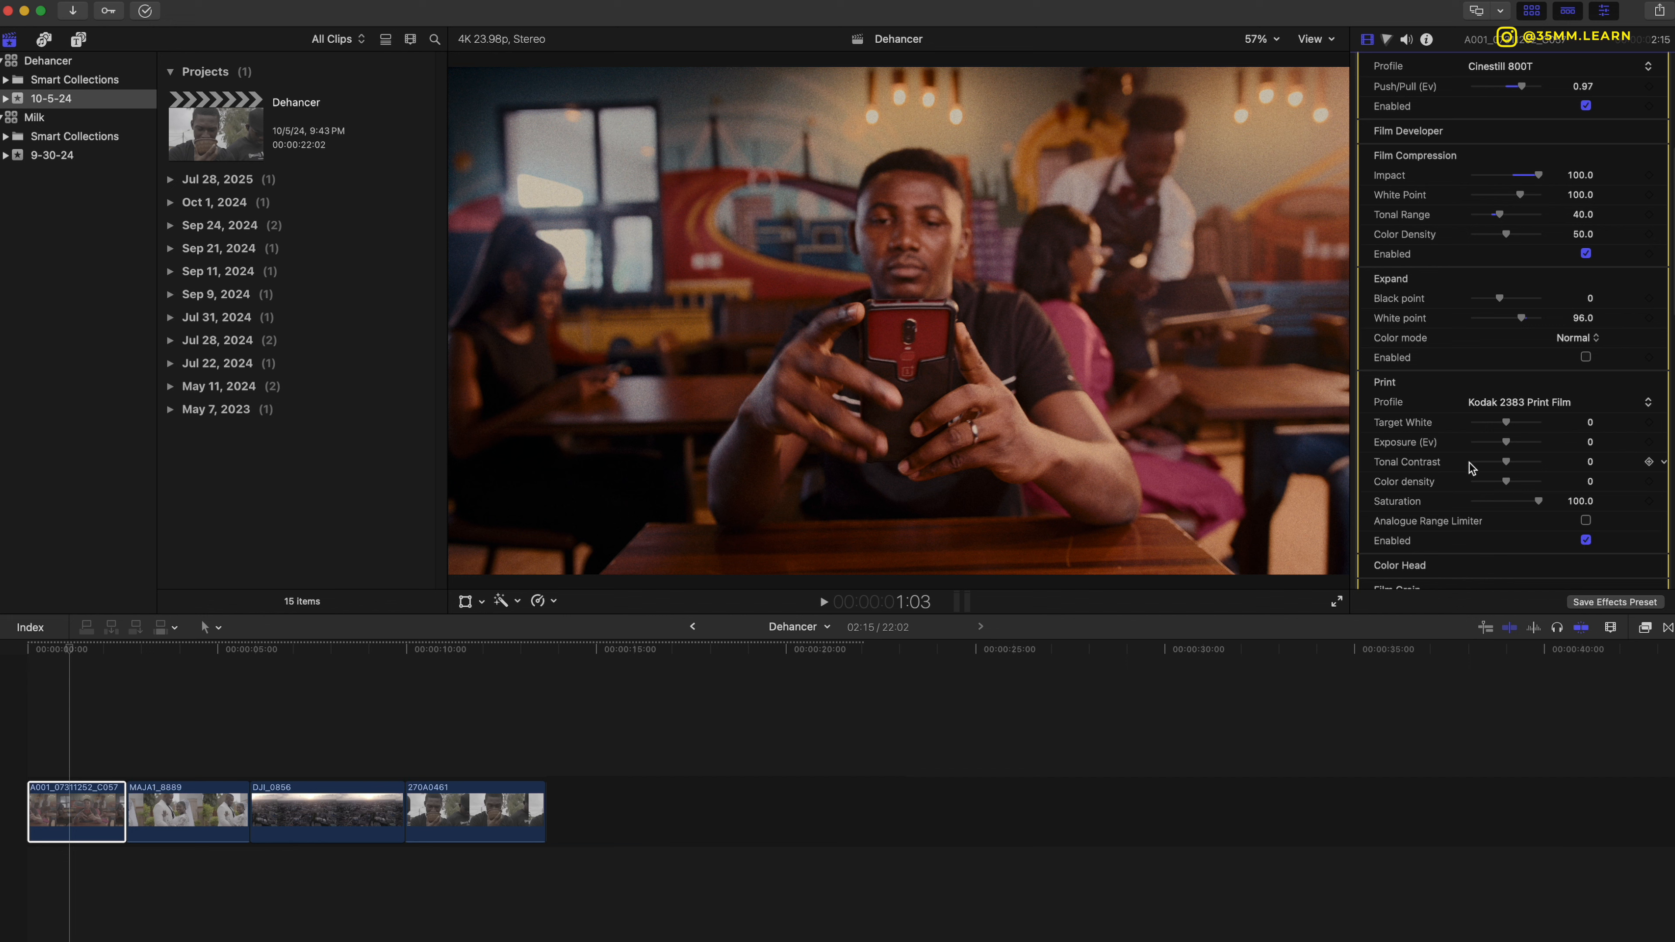
Set the Print stage's Target White to -0.47, and try an exposure change before resetting that parameter.
scroll(1469, 466, down, 1)
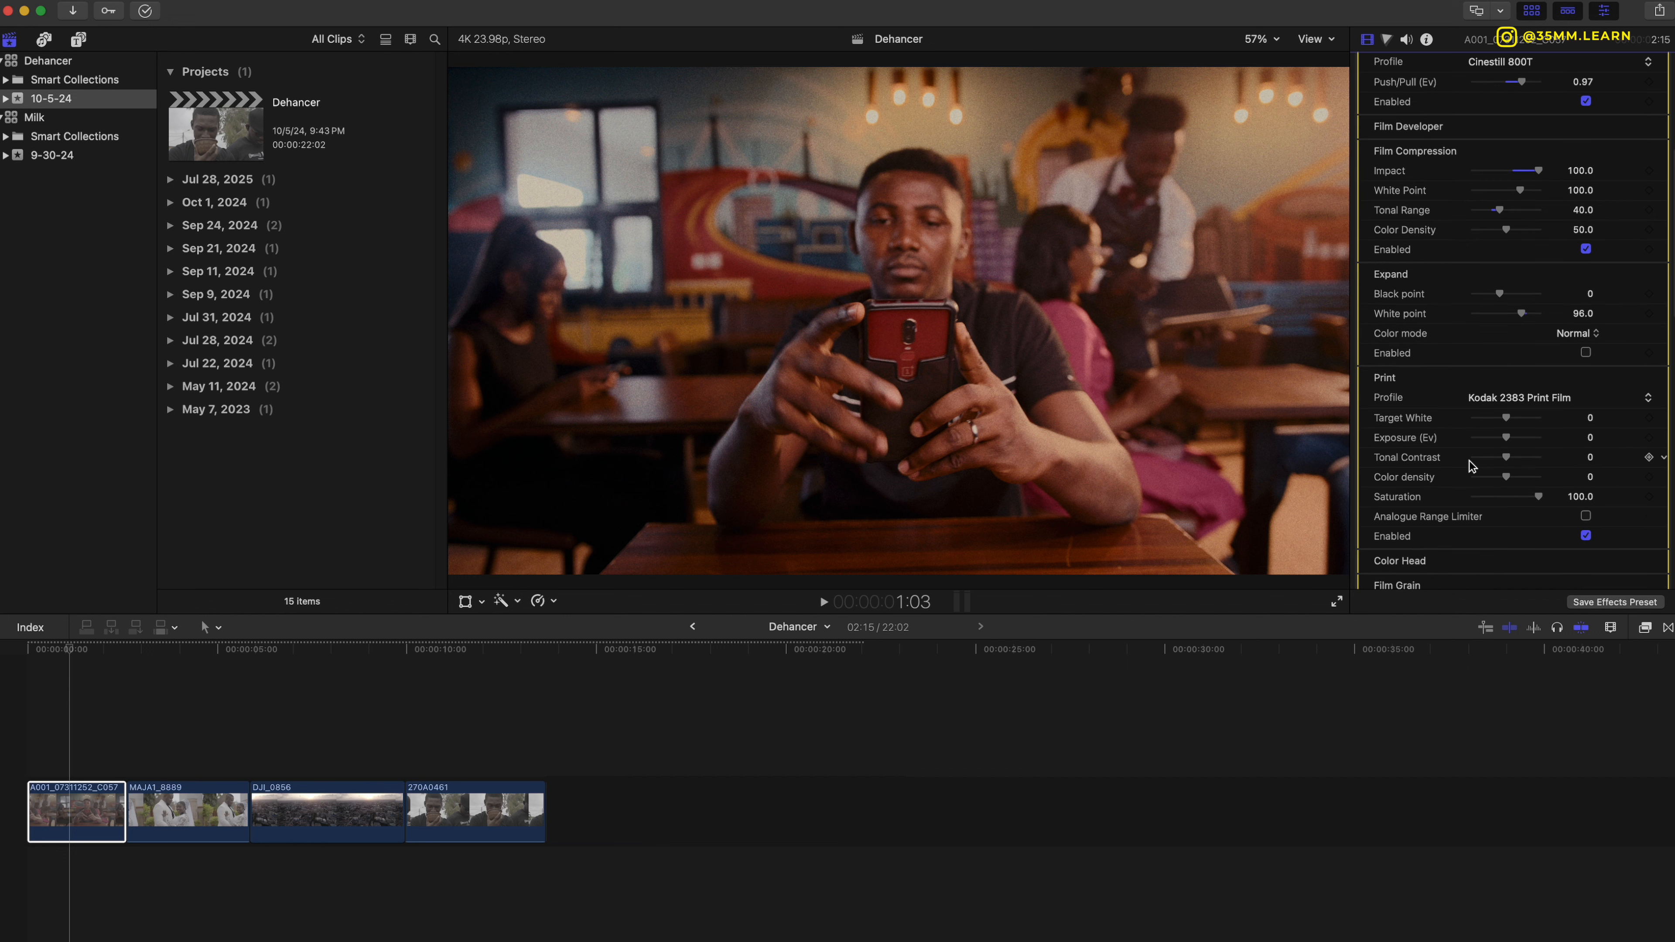
scroll(1469, 466, down, 2)
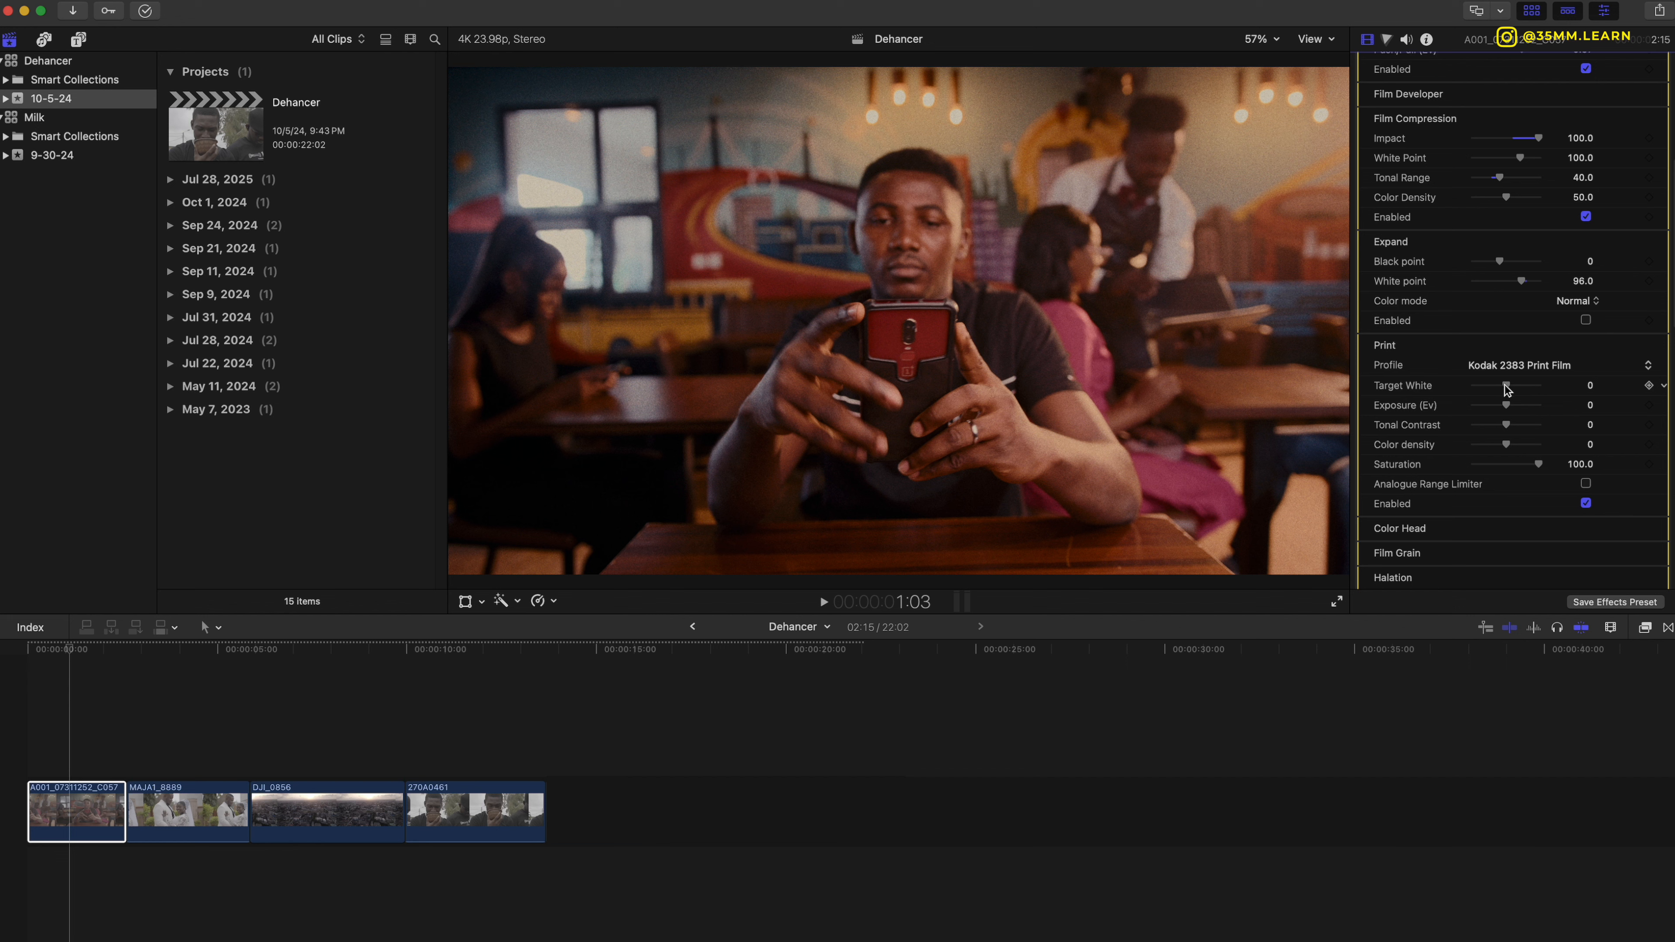
drag(1507, 389, 1500, 389)
drag(1500, 389, 1498, 389)
mouse_move(1507, 406)
mouse_down()
mouse_move(1484, 416)
mouse_move(1512, 410)
mouse_up()
click(1664, 405)
click(1599, 411)
Set the Print stage's Tonal Contrast to -4, and try a color density of -26 before resetting that parameter.
mouse_move(1510, 433)
mouse_down()
mouse_move(1549, 435)
mouse_move(1505, 428)
mouse_up()
mouse_move(1507, 446)
mouse_down()
mouse_move(1560, 451)
mouse_move(1504, 456)
mouse_up()
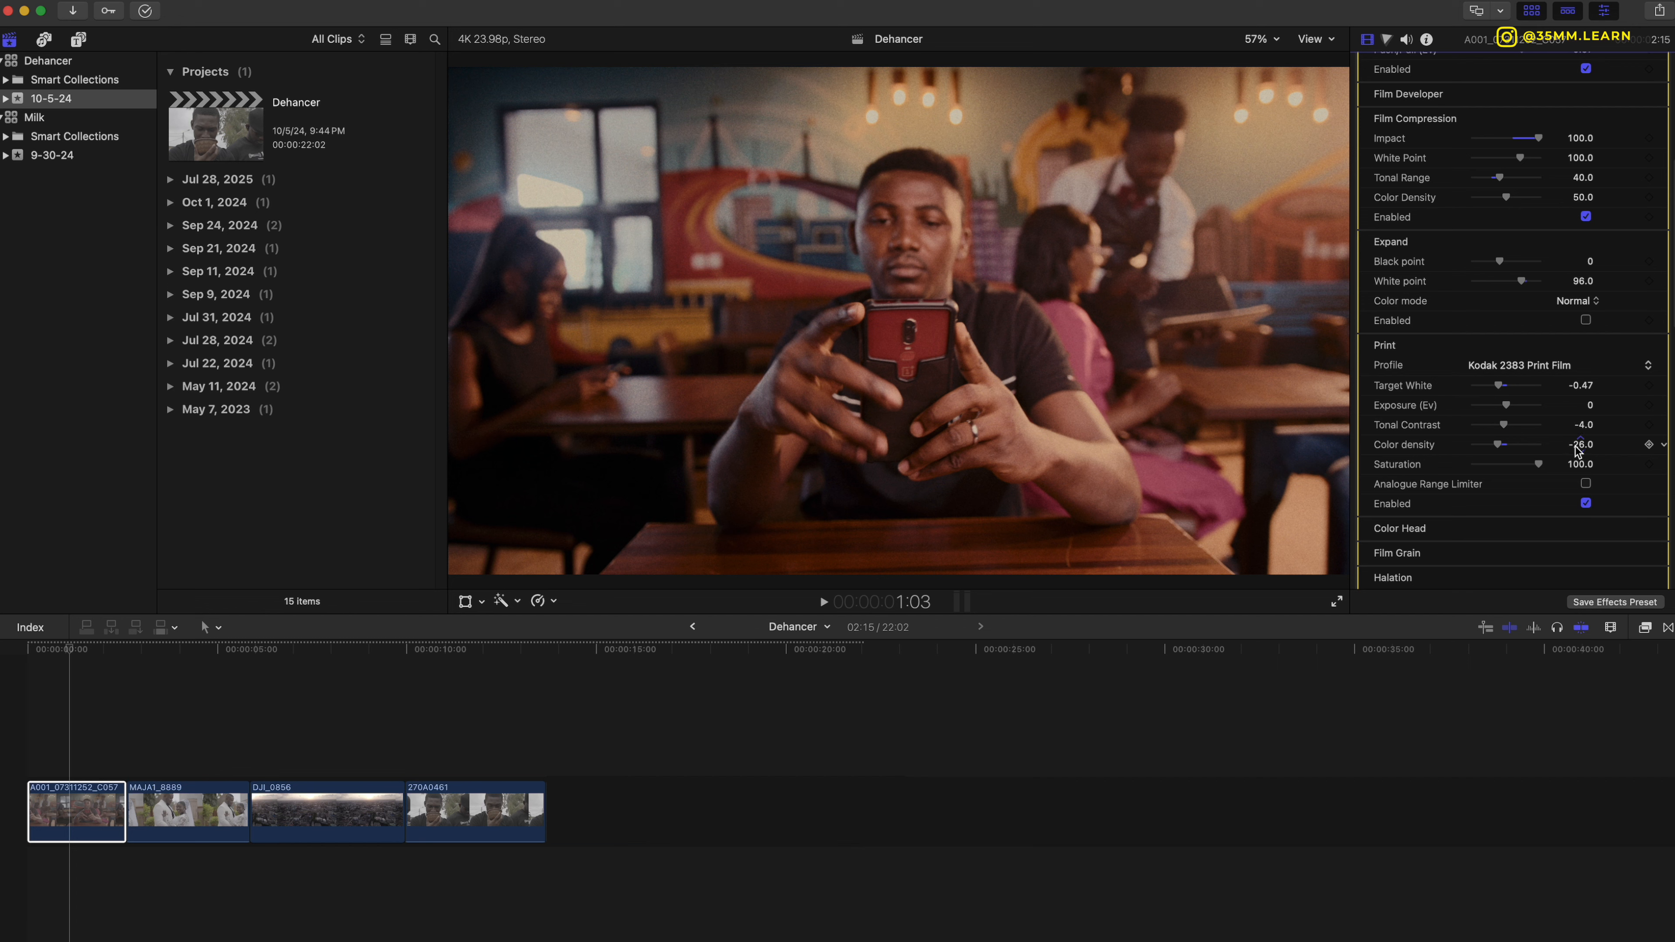
click(1660, 446)
click(1616, 467)
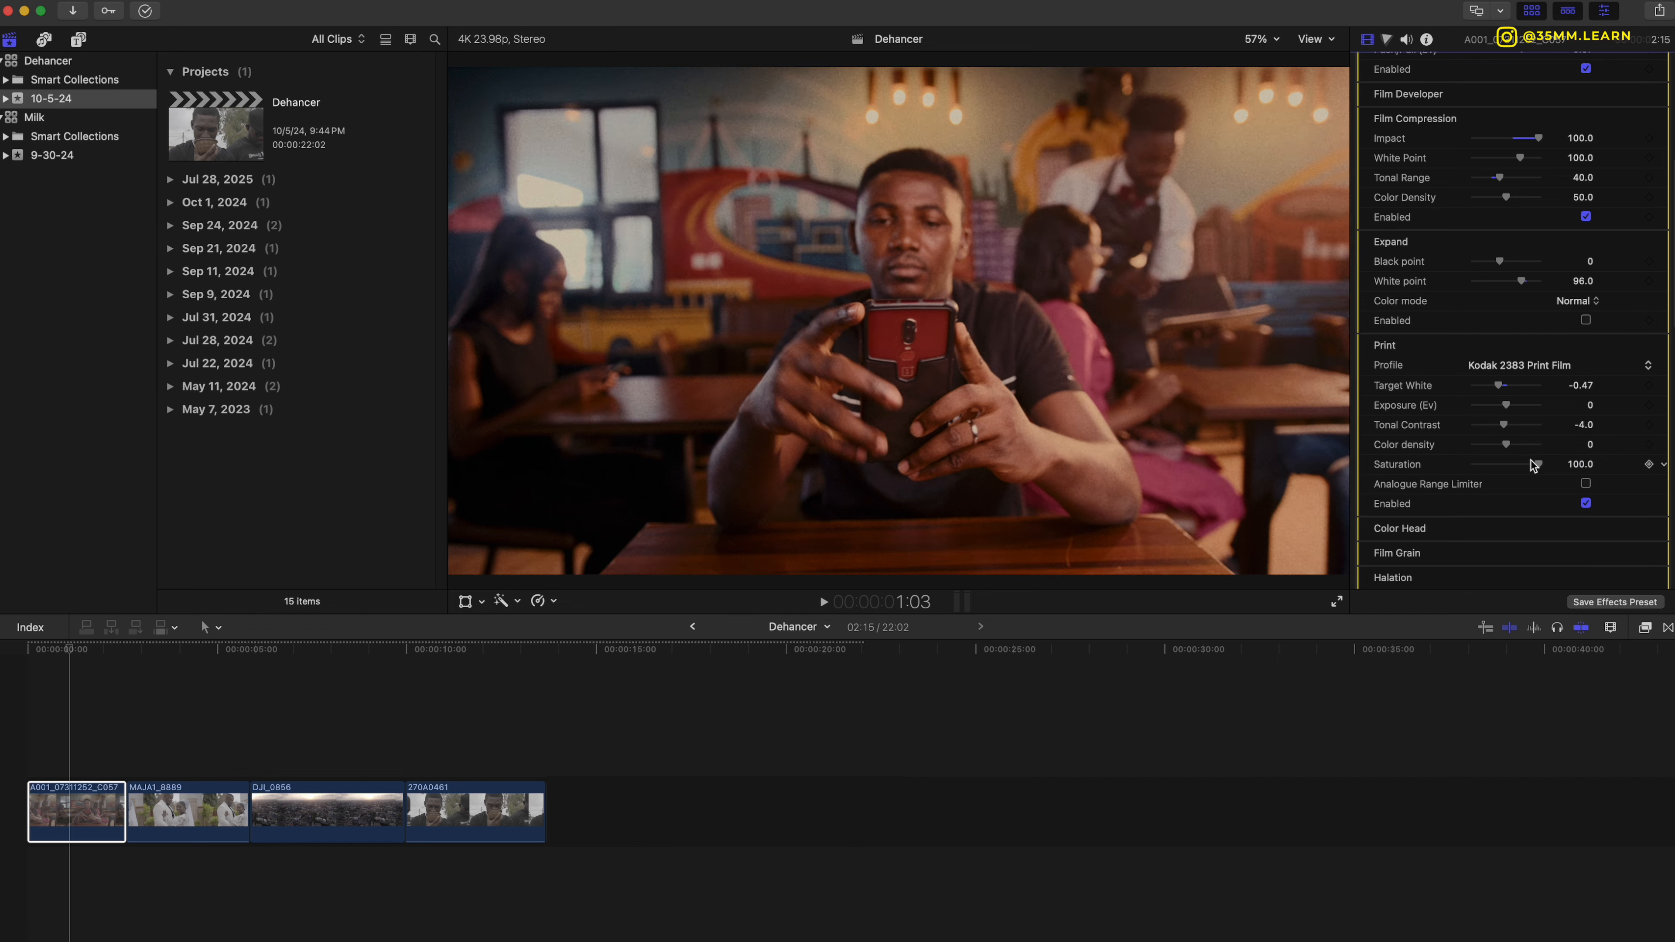
Compare the image with the Analogue Range Limiter on and off, leaving it off, and with the Print stage off and on.
scroll(1531, 465, down, 1)
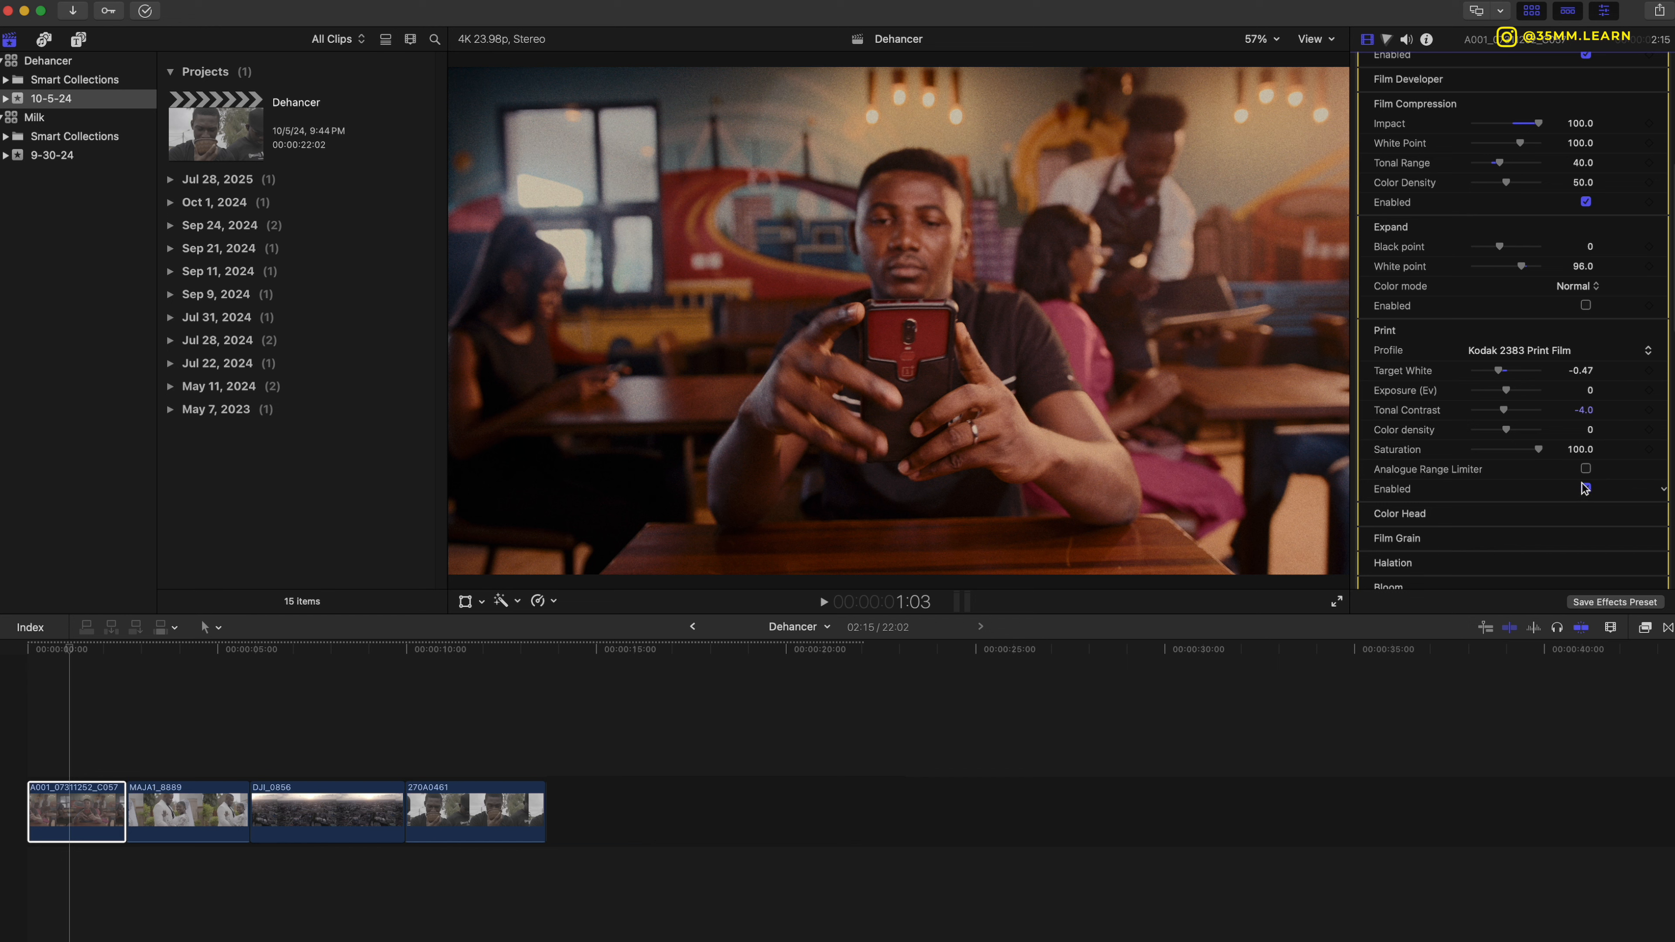
click(1587, 469)
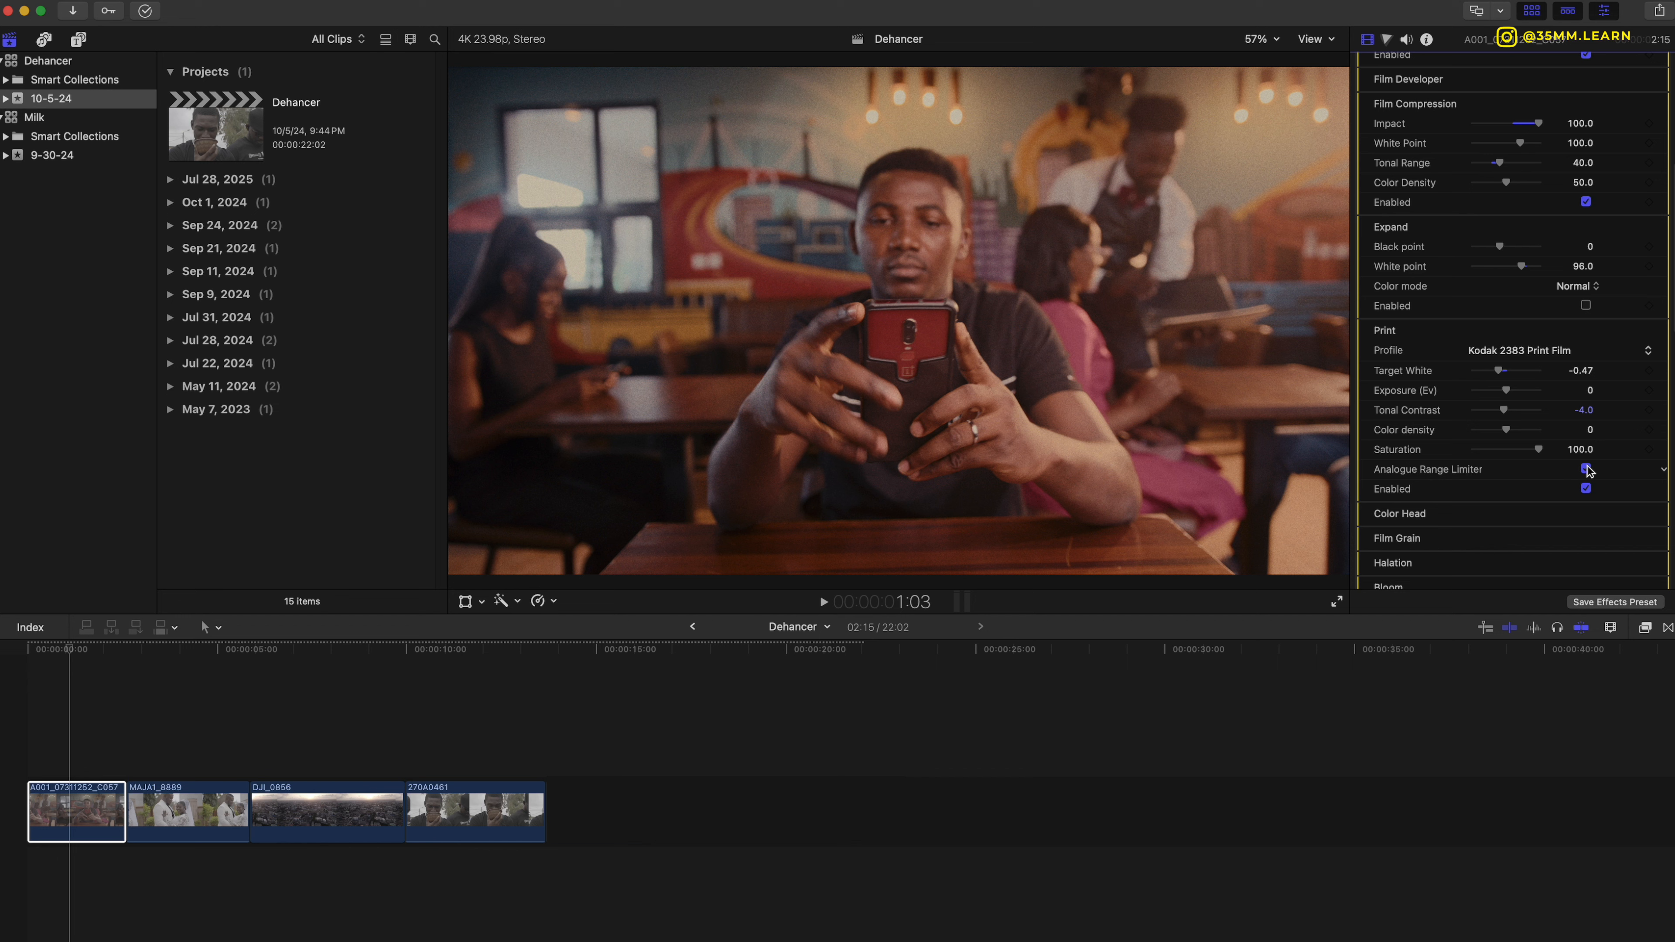
click(1587, 469)
click(1586, 469)
click(1586, 469)
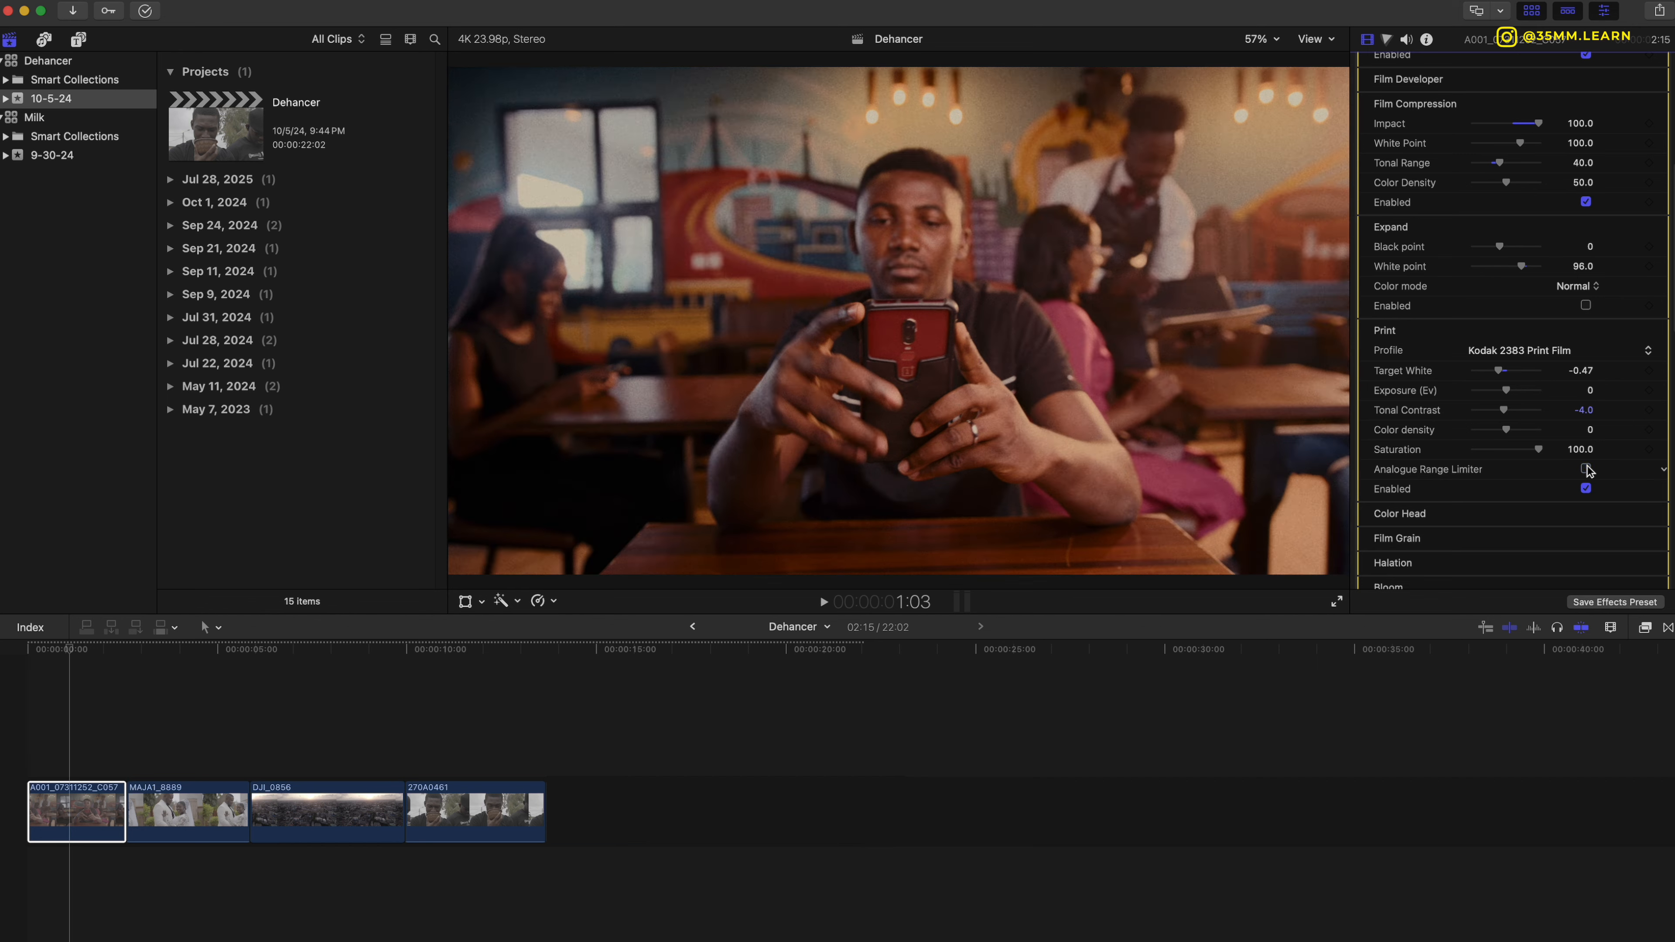
click(1586, 489)
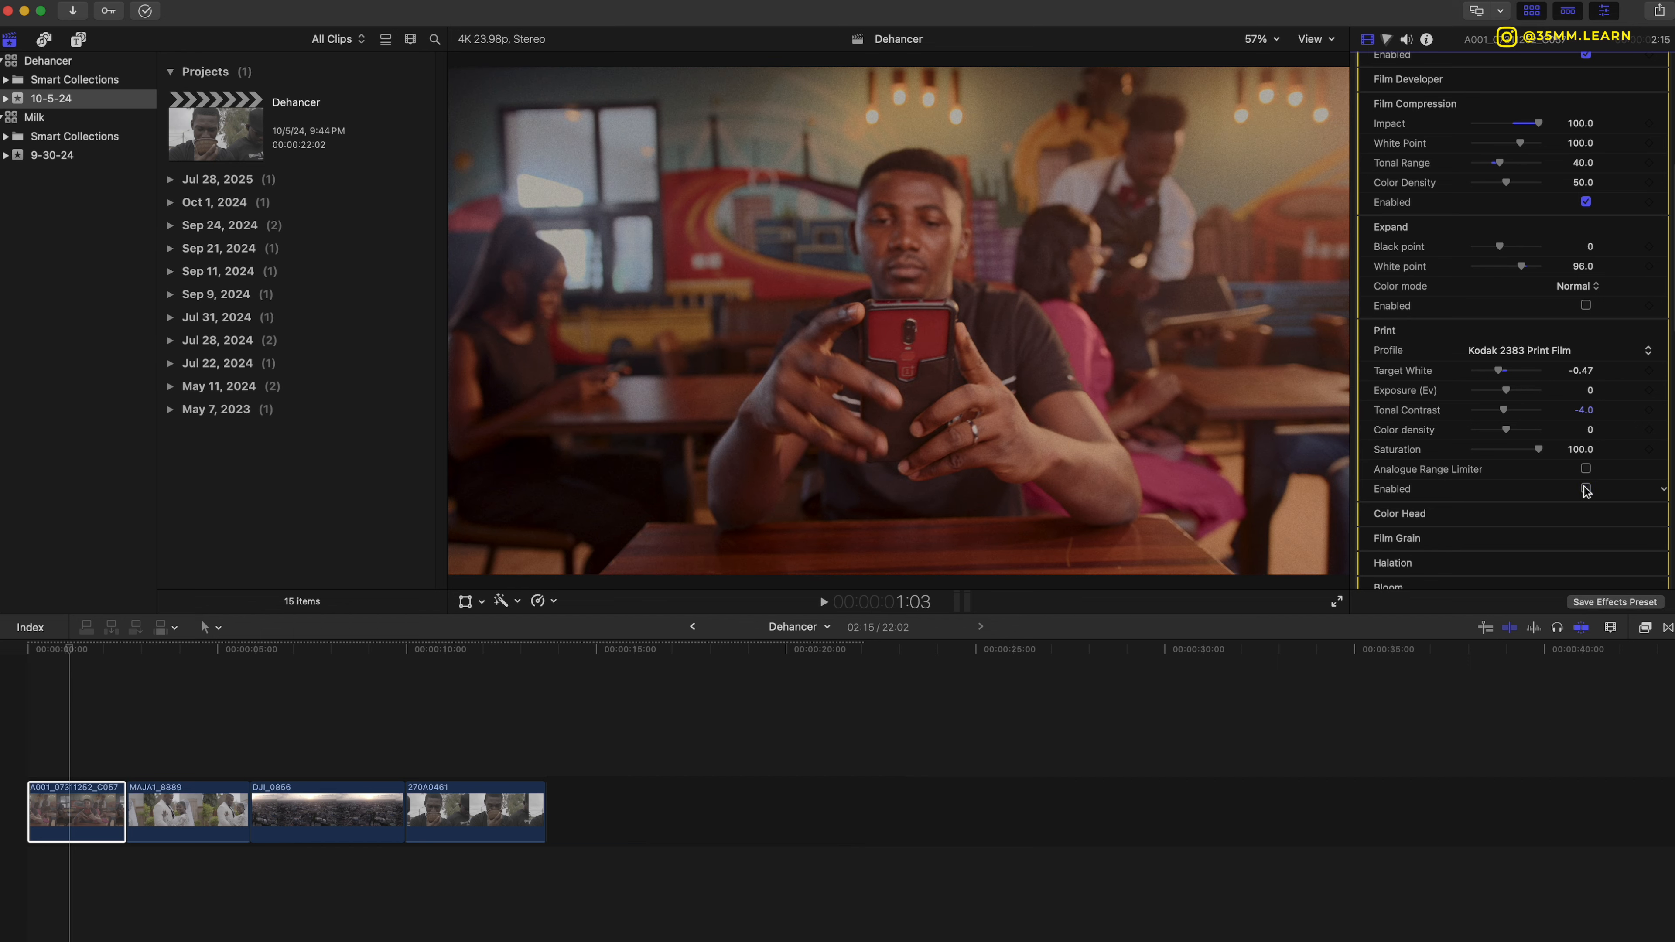
click(1586, 489)
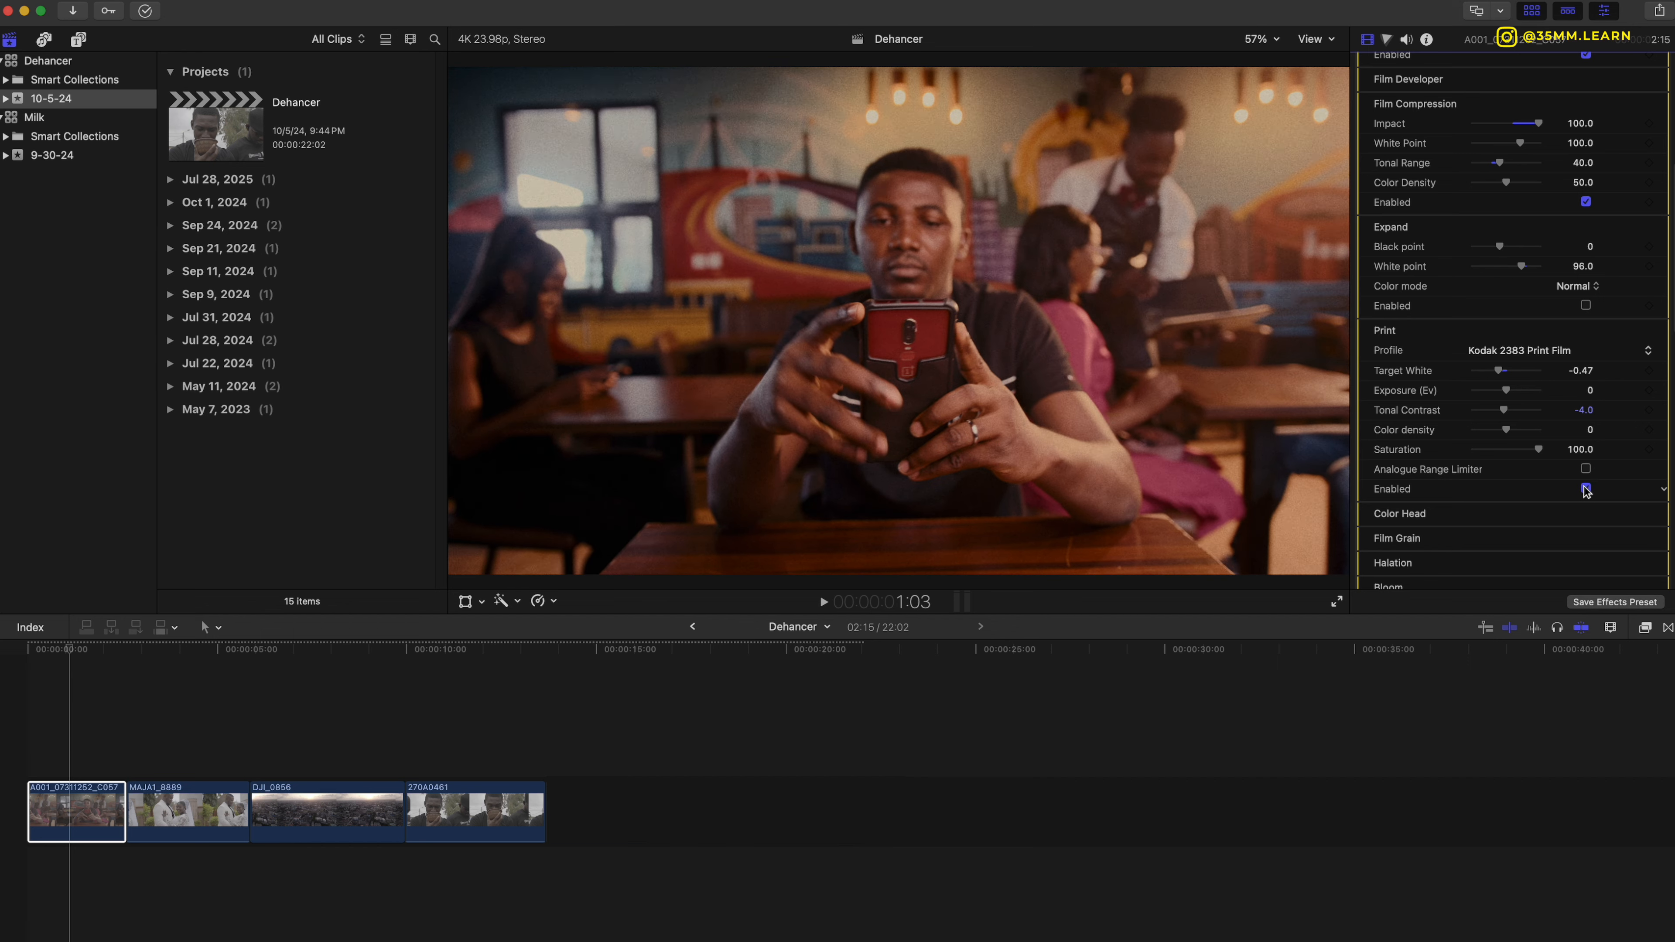
Open the Color Head settings and enable the stage.
scroll(1587, 491, down, 1)
click(1642, 508)
scroll(1552, 498, down, 2)
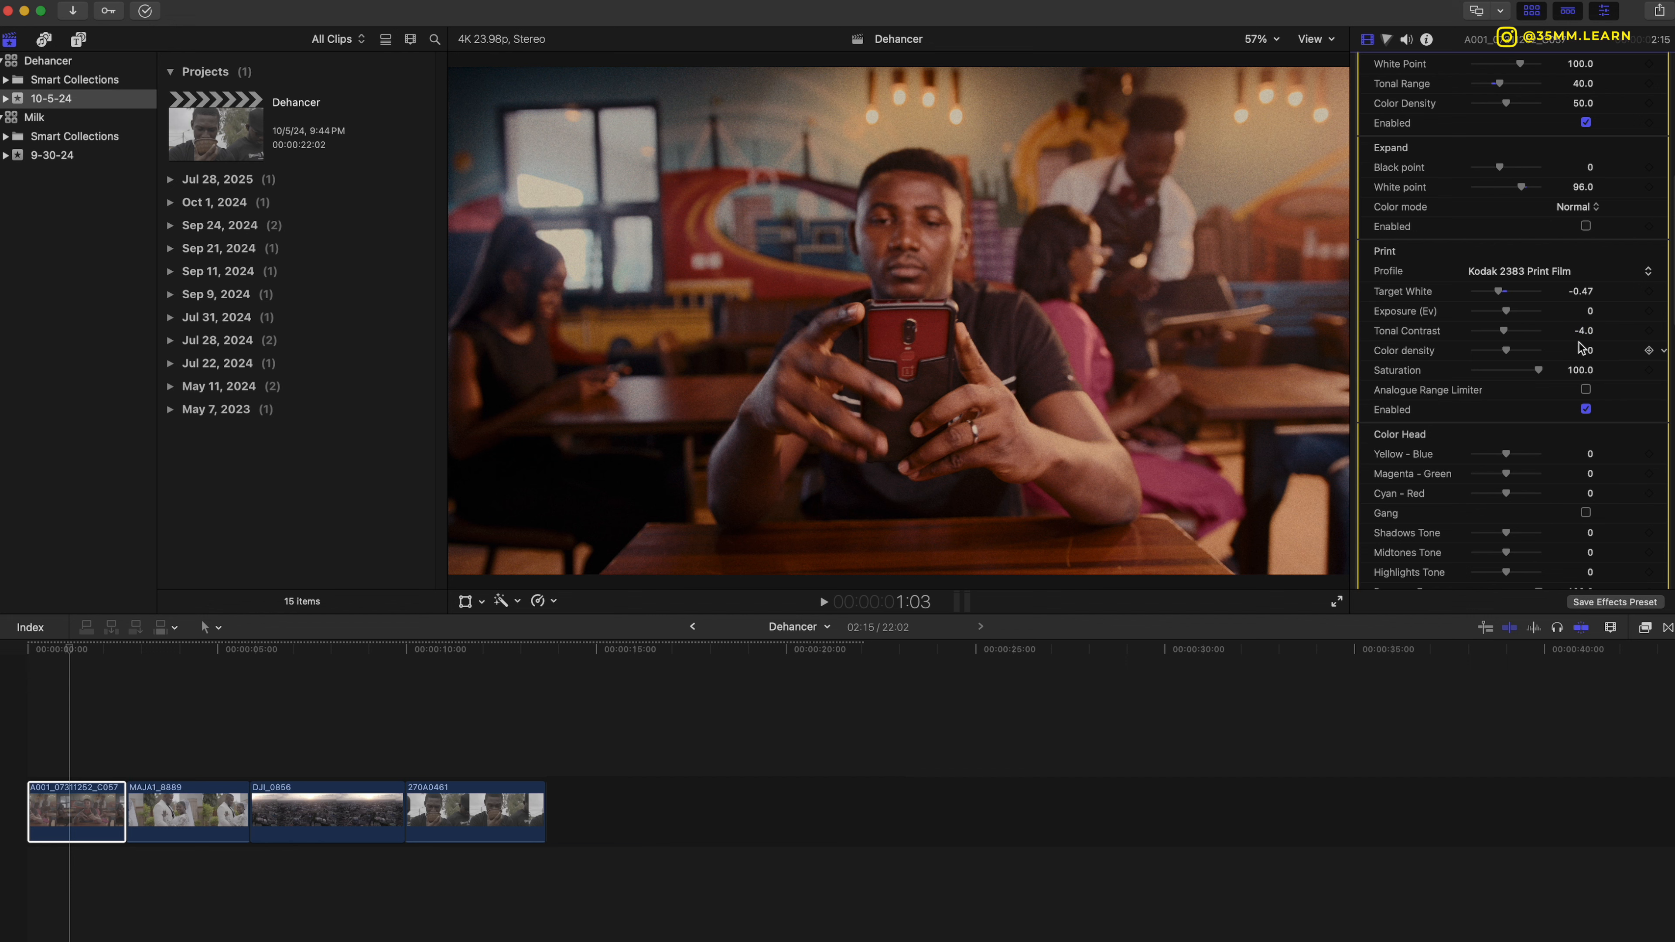
scroll(1406, 366, down, 4)
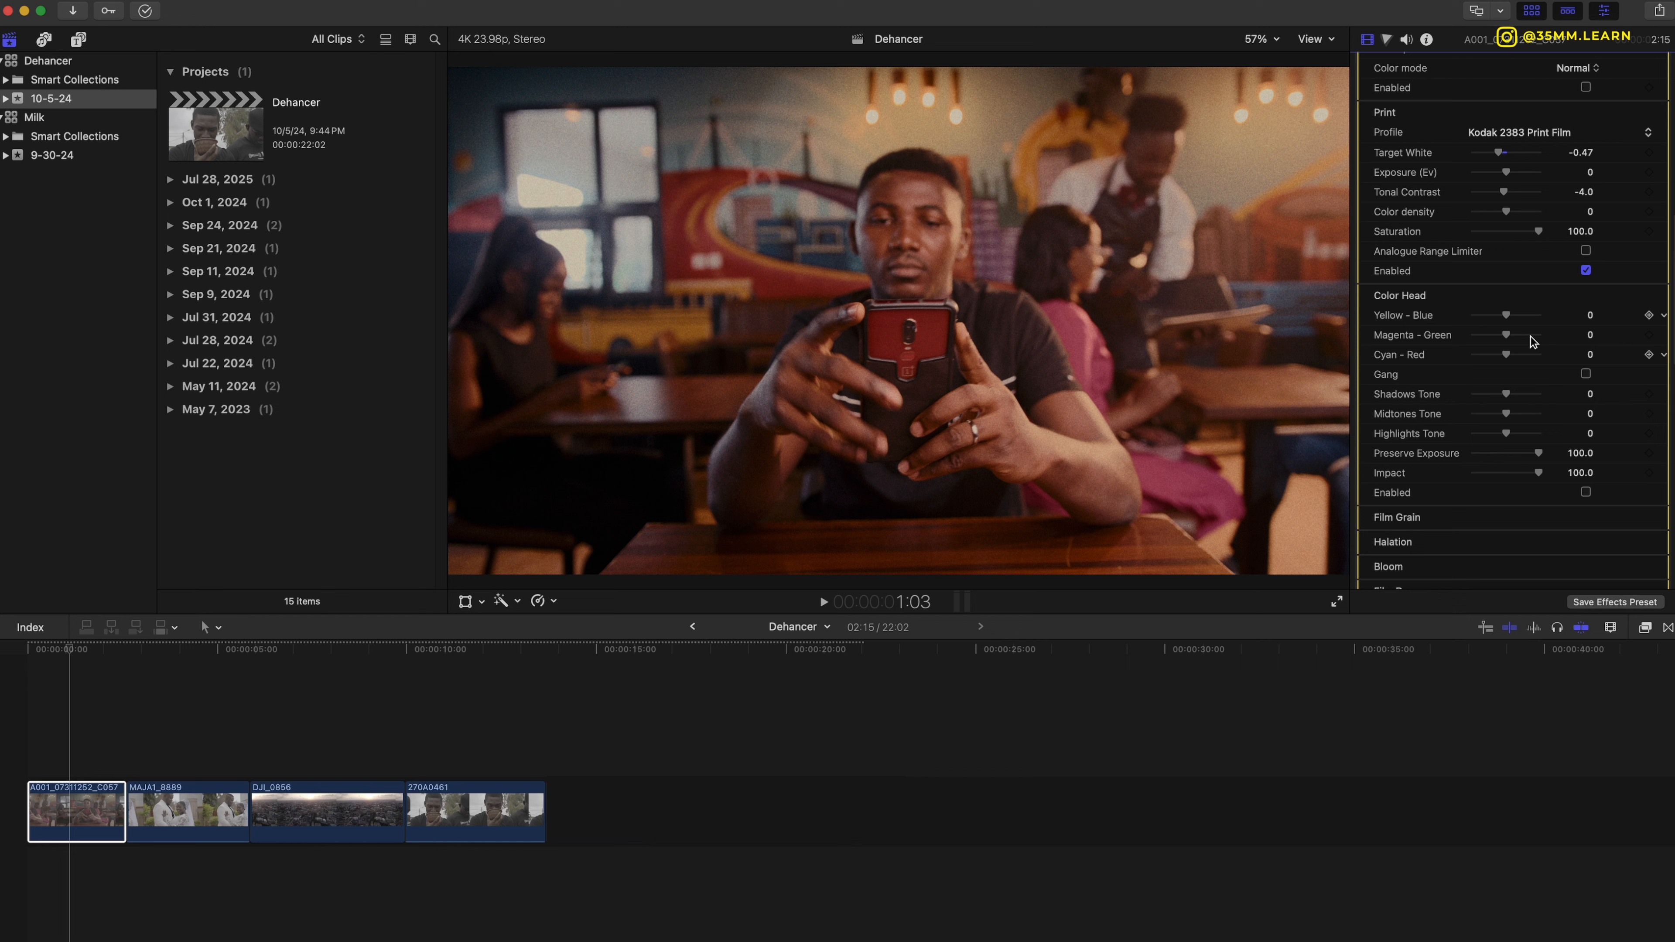
click(1586, 493)
Try a shadows tone of 100, a midtones tone of 89 and a highlights tone change in Color Head, then reset all three.
drag(1507, 395, 1541, 395)
mouse_move(1506, 414)
mouse_down()
mouse_move(1534, 410)
mouse_move(1476, 435)
mouse_move(1529, 436)
mouse_up()
click(1662, 436)
click(1655, 438)
click(1660, 420)
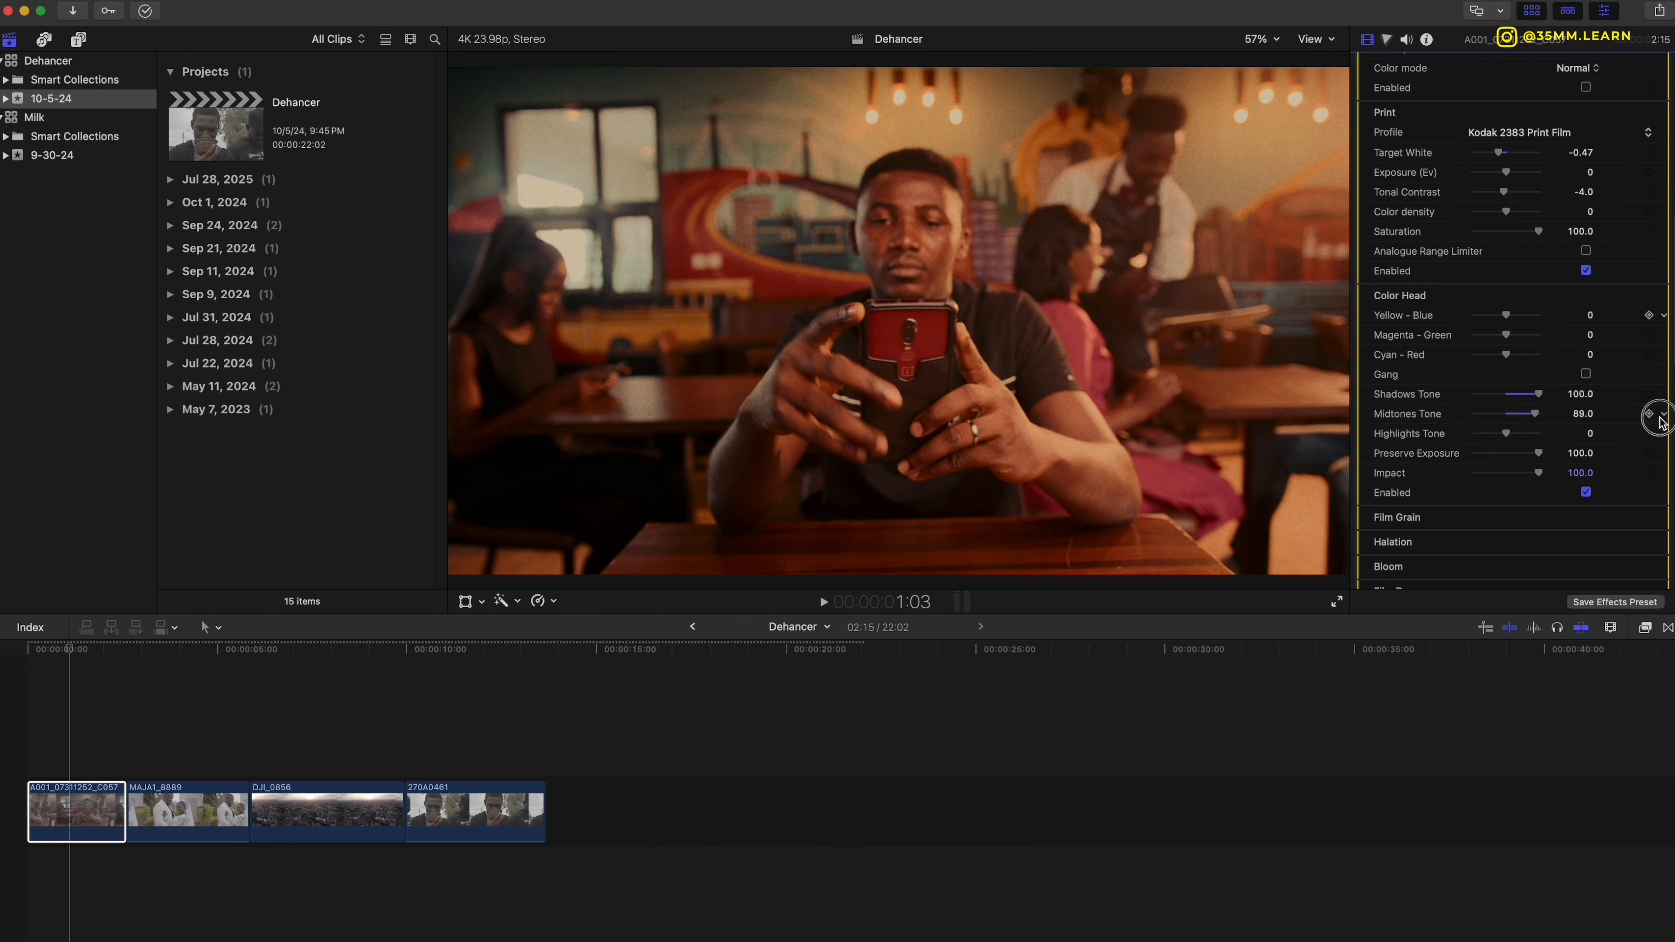
click(1653, 425)
click(1662, 395)
click(1652, 397)
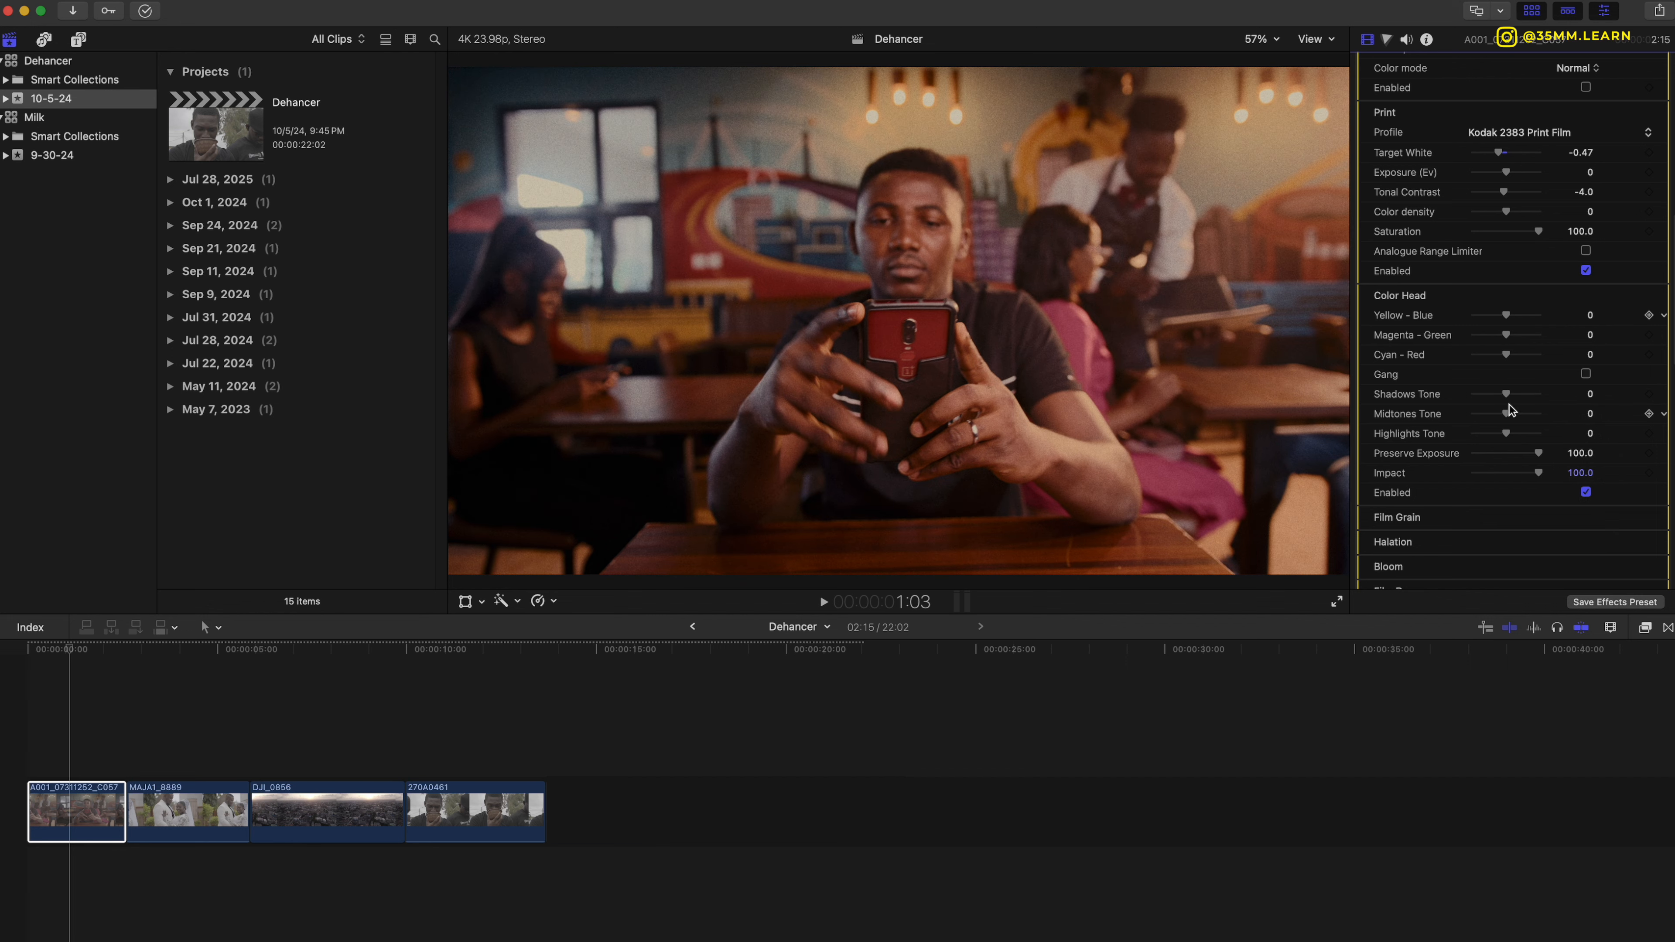
Set the Color Head shadows tone to -6 and midtones tone to -14, and toggle the stage to compare the result.
drag(1507, 394, 1503, 393)
mouse_move(1507, 418)
mouse_down()
mouse_move(1481, 418)
mouse_move(1501, 417)
mouse_up()
click(1586, 492)
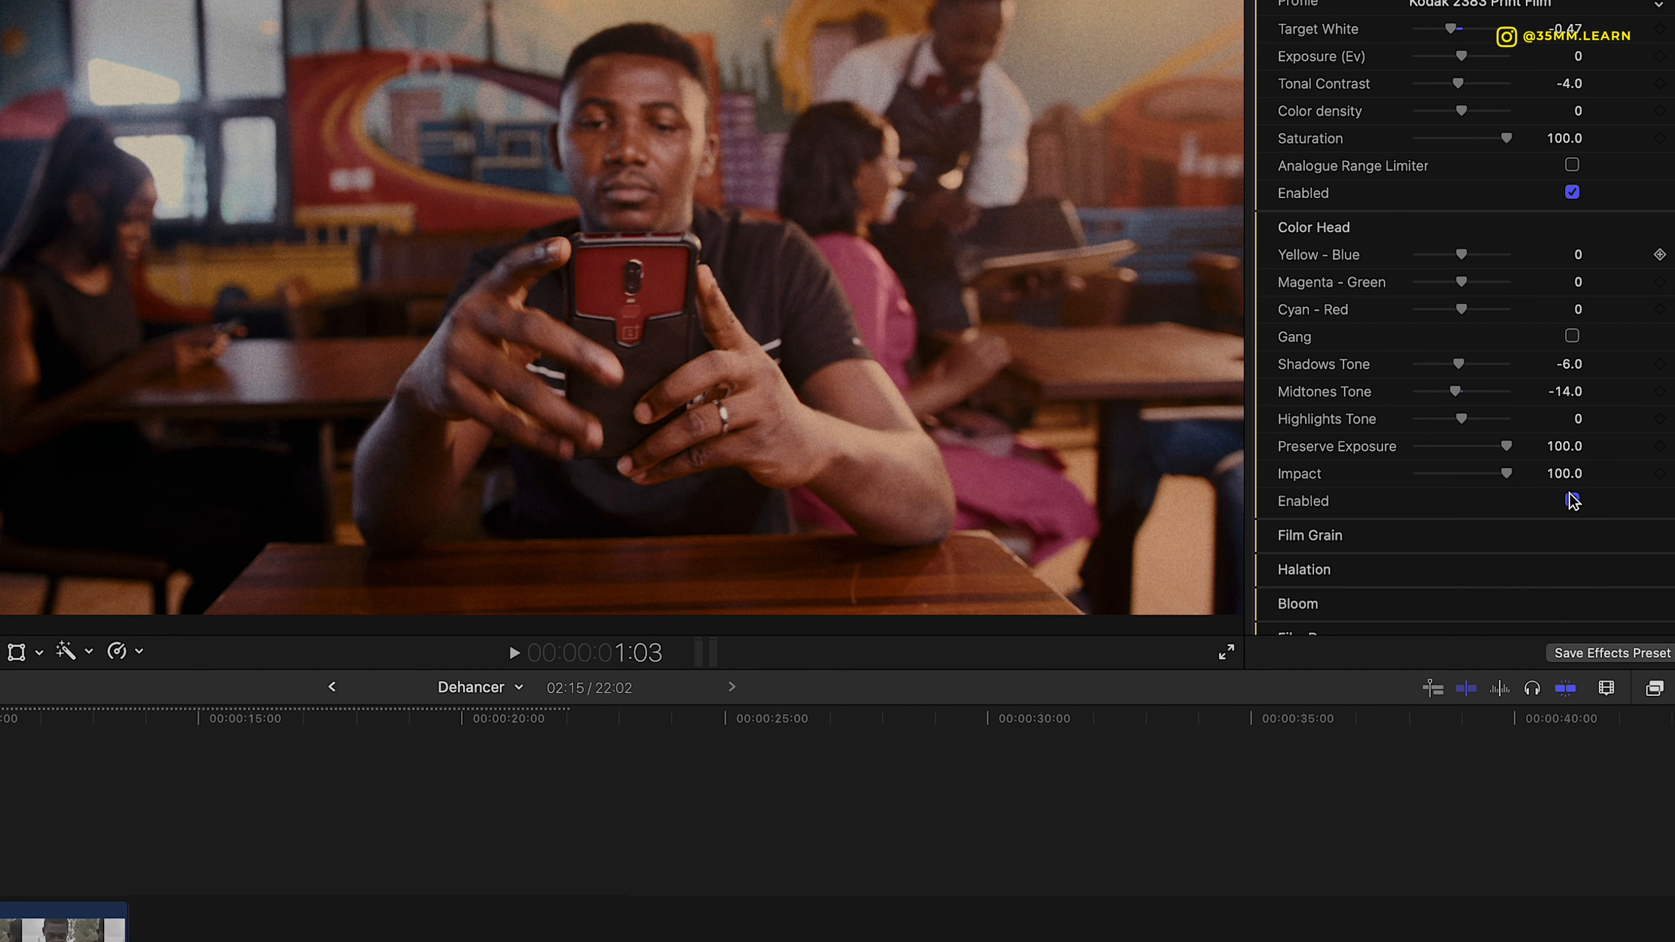
Open the Film Grain settings and set the grain profile to Custom.
scroll(1567, 489, down, 1)
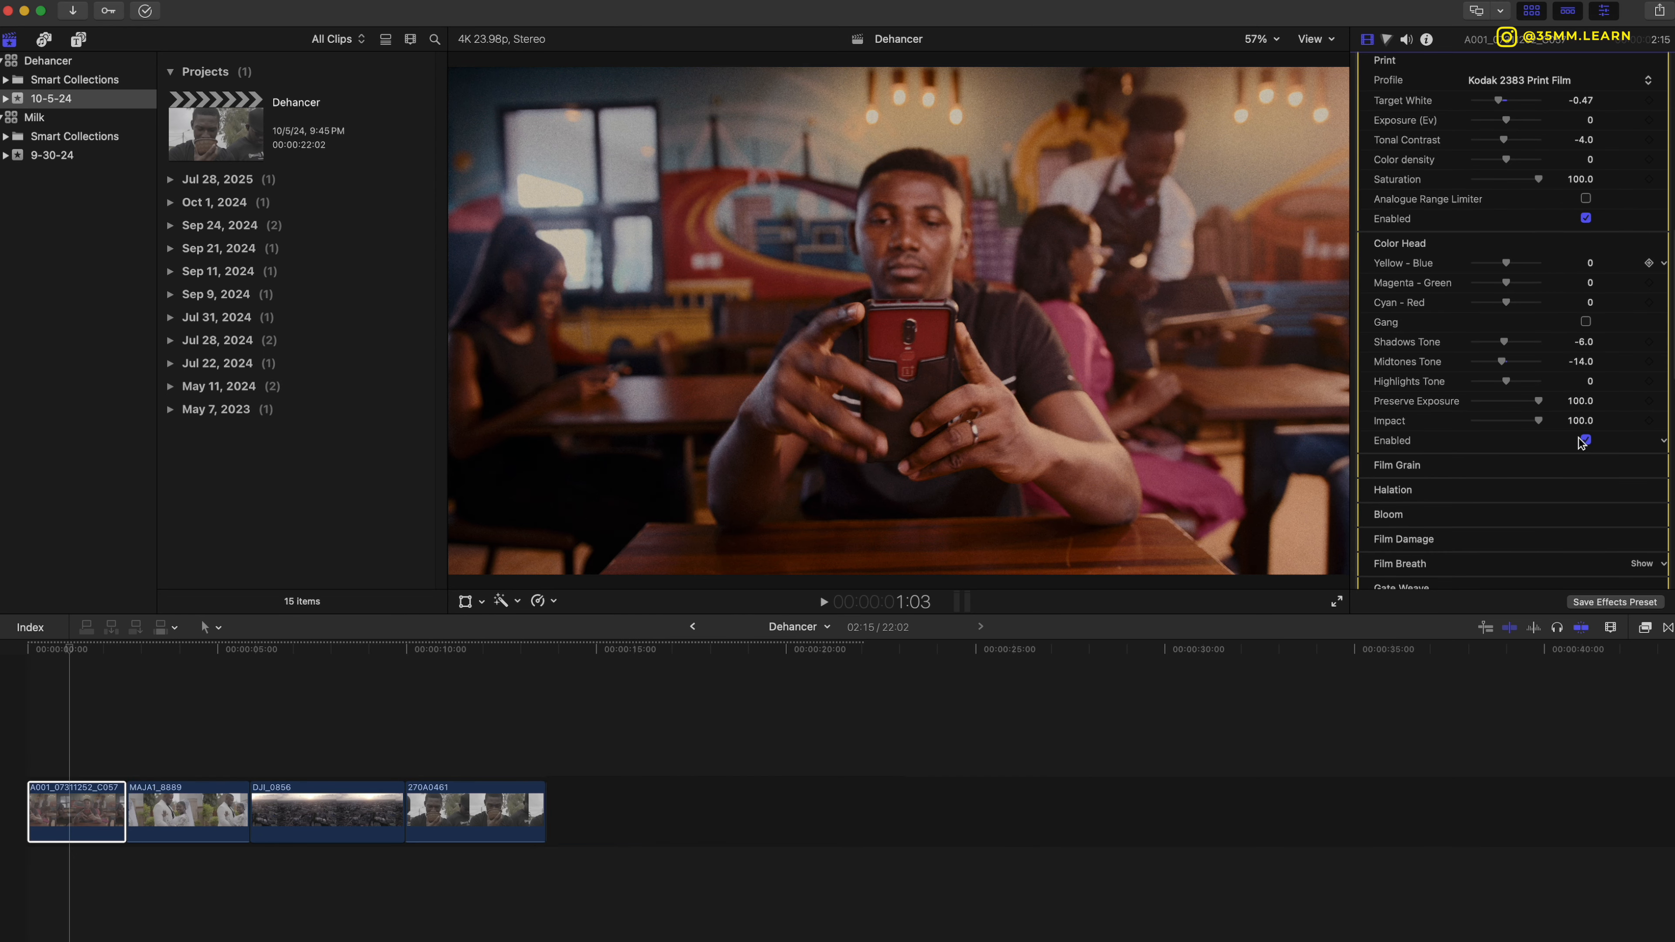
click(1561, 463)
scroll(1563, 464, down, 3)
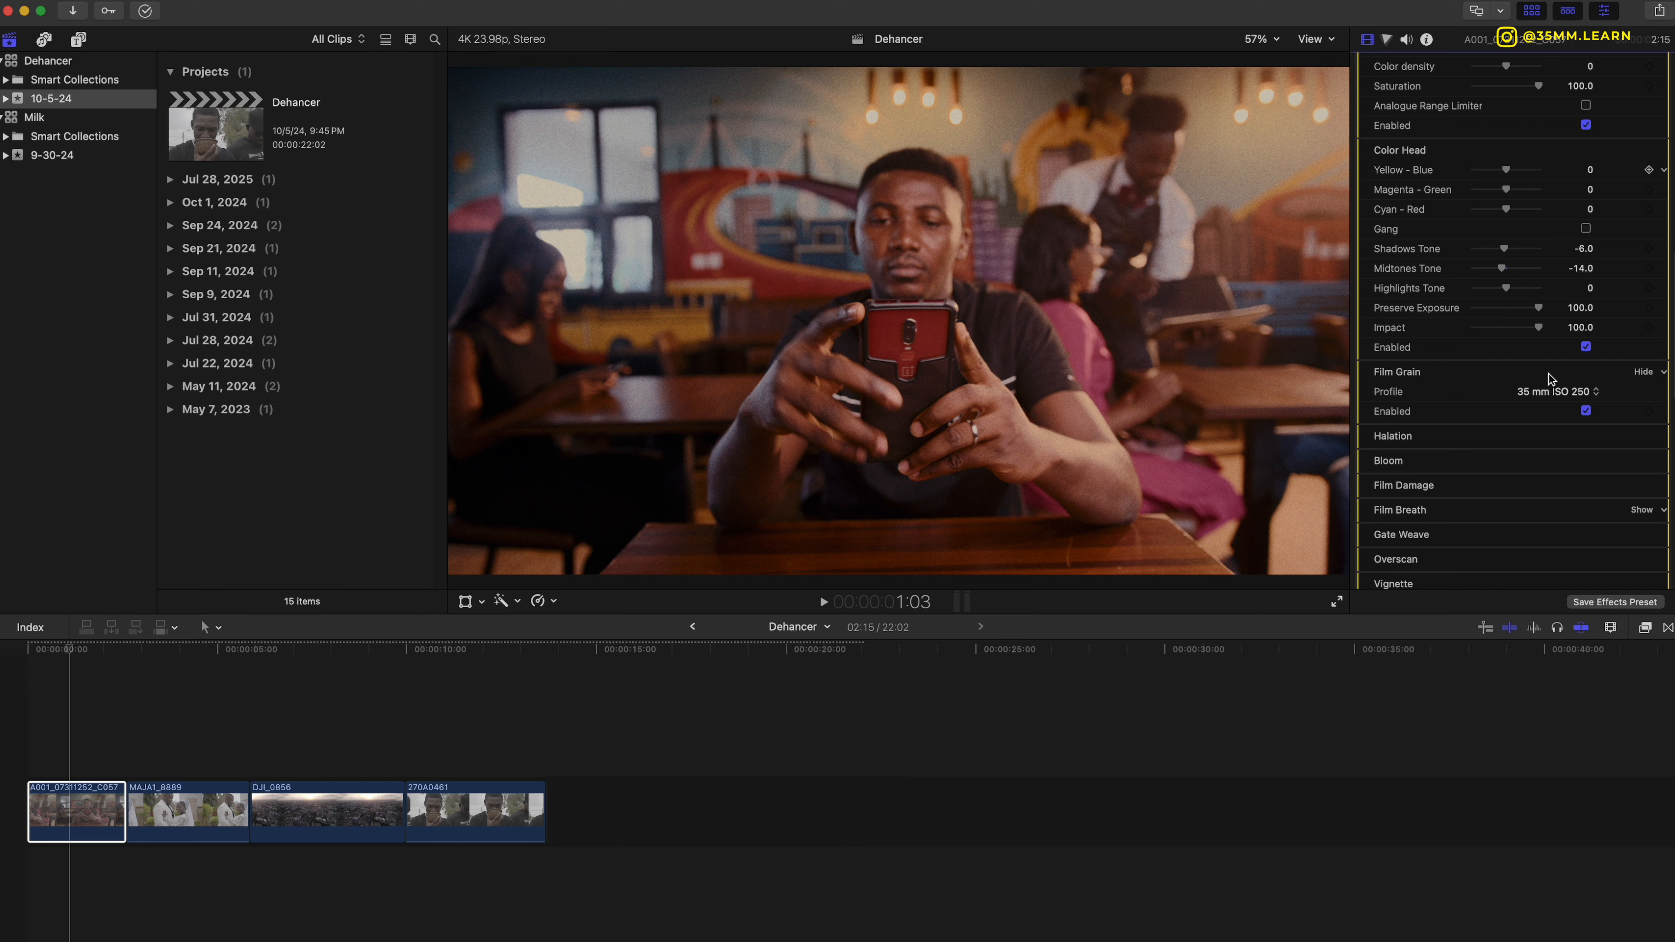
click(1579, 391)
click(1569, 393)
click(1569, 393)
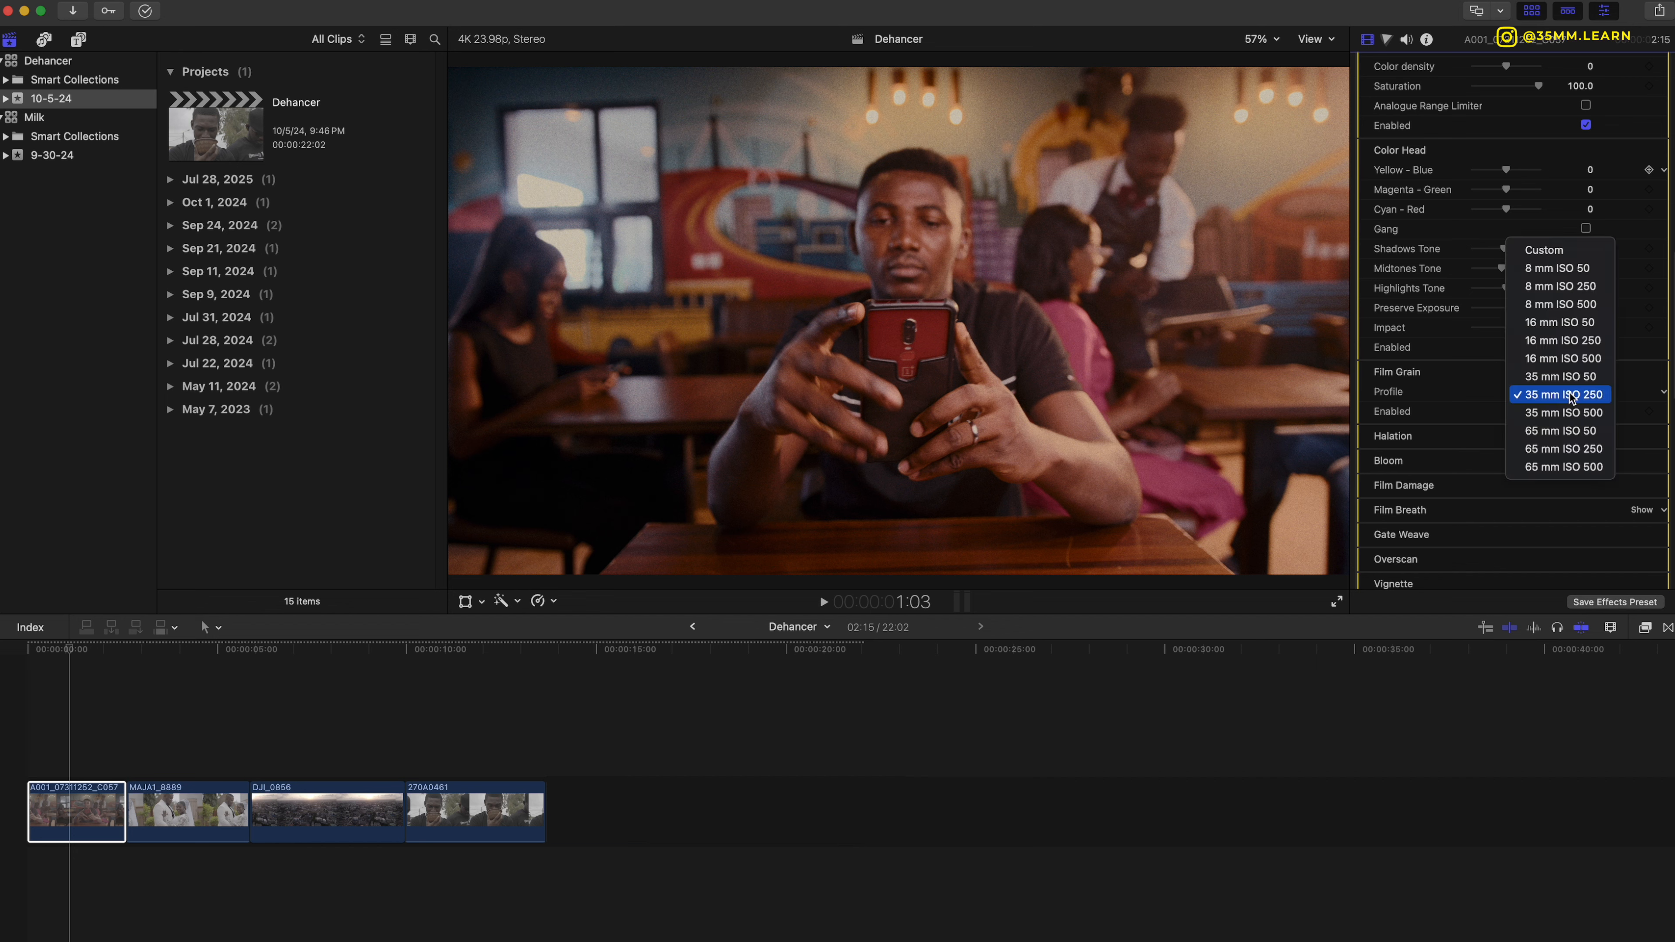
click(1544, 252)
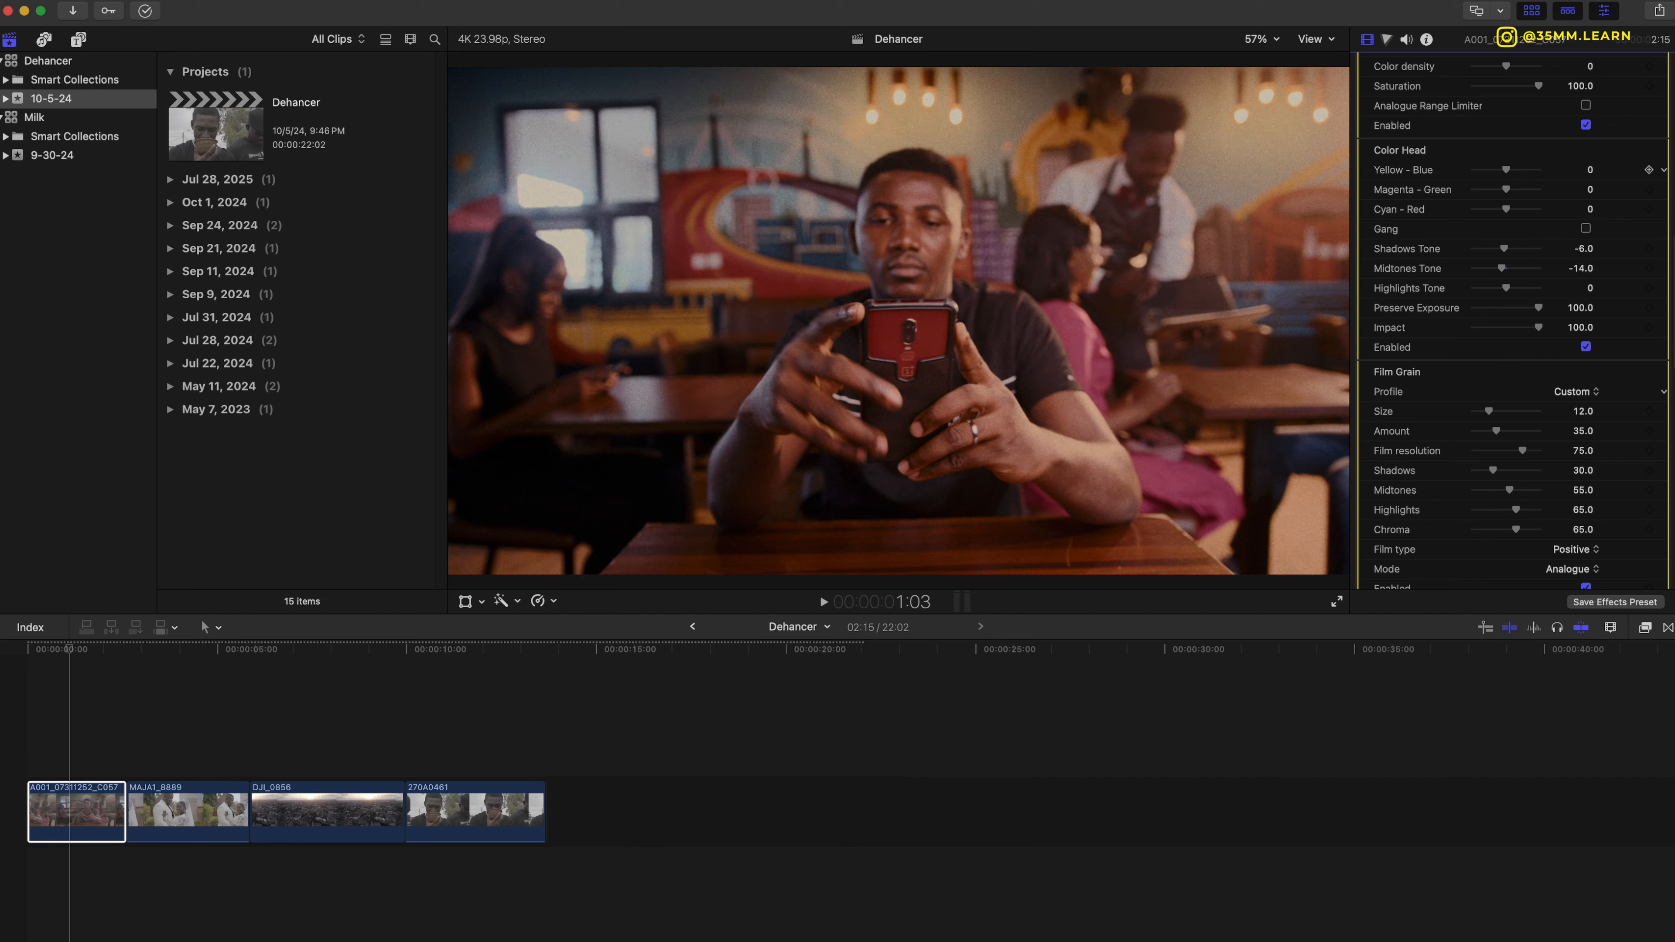
Disable Film Grain, set its profile to 8 mm ISO 50 and re-enable it to compare the grain.
scroll(1577, 429, down, 2)
click(1586, 533)
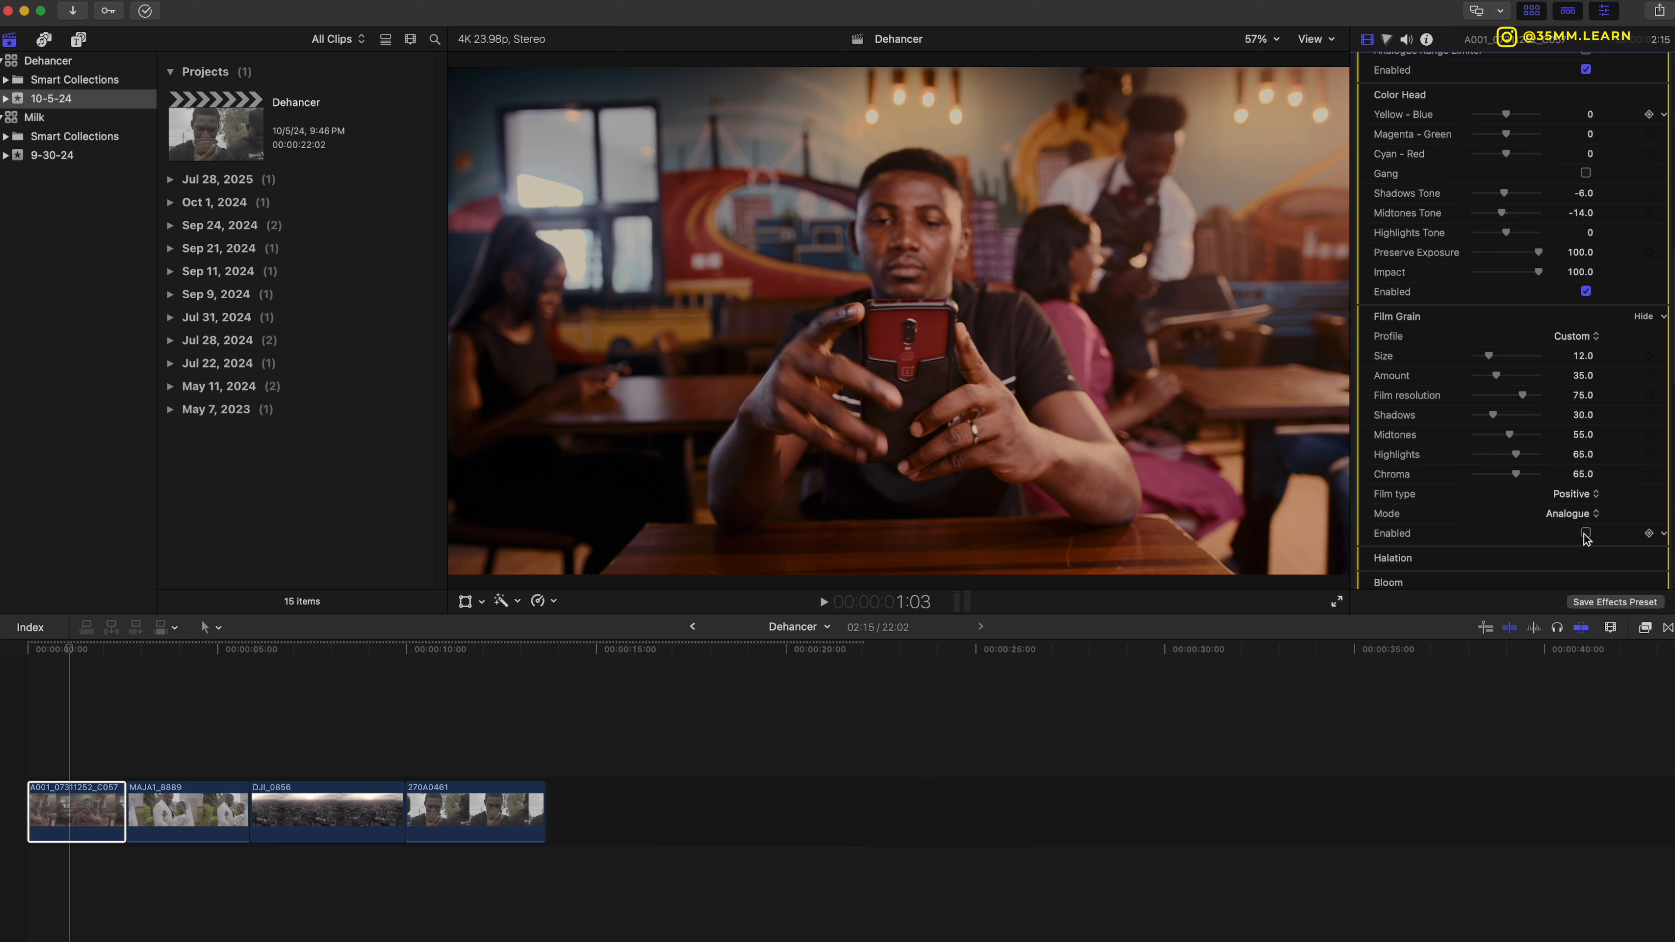
click(1579, 336)
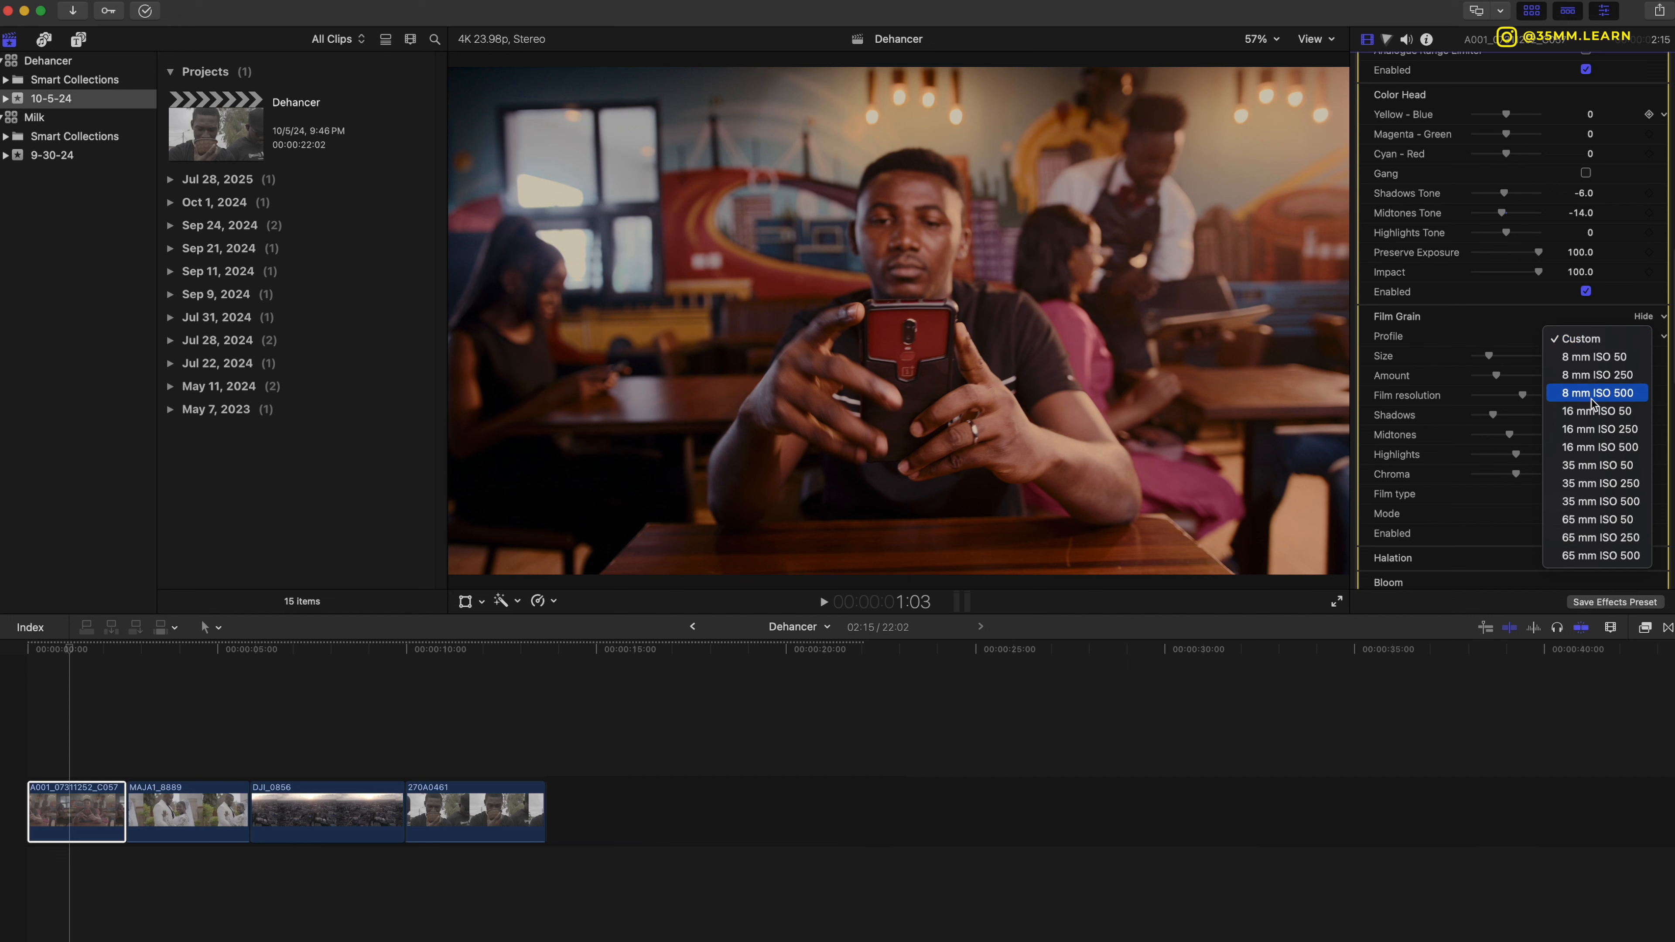
click(1592, 357)
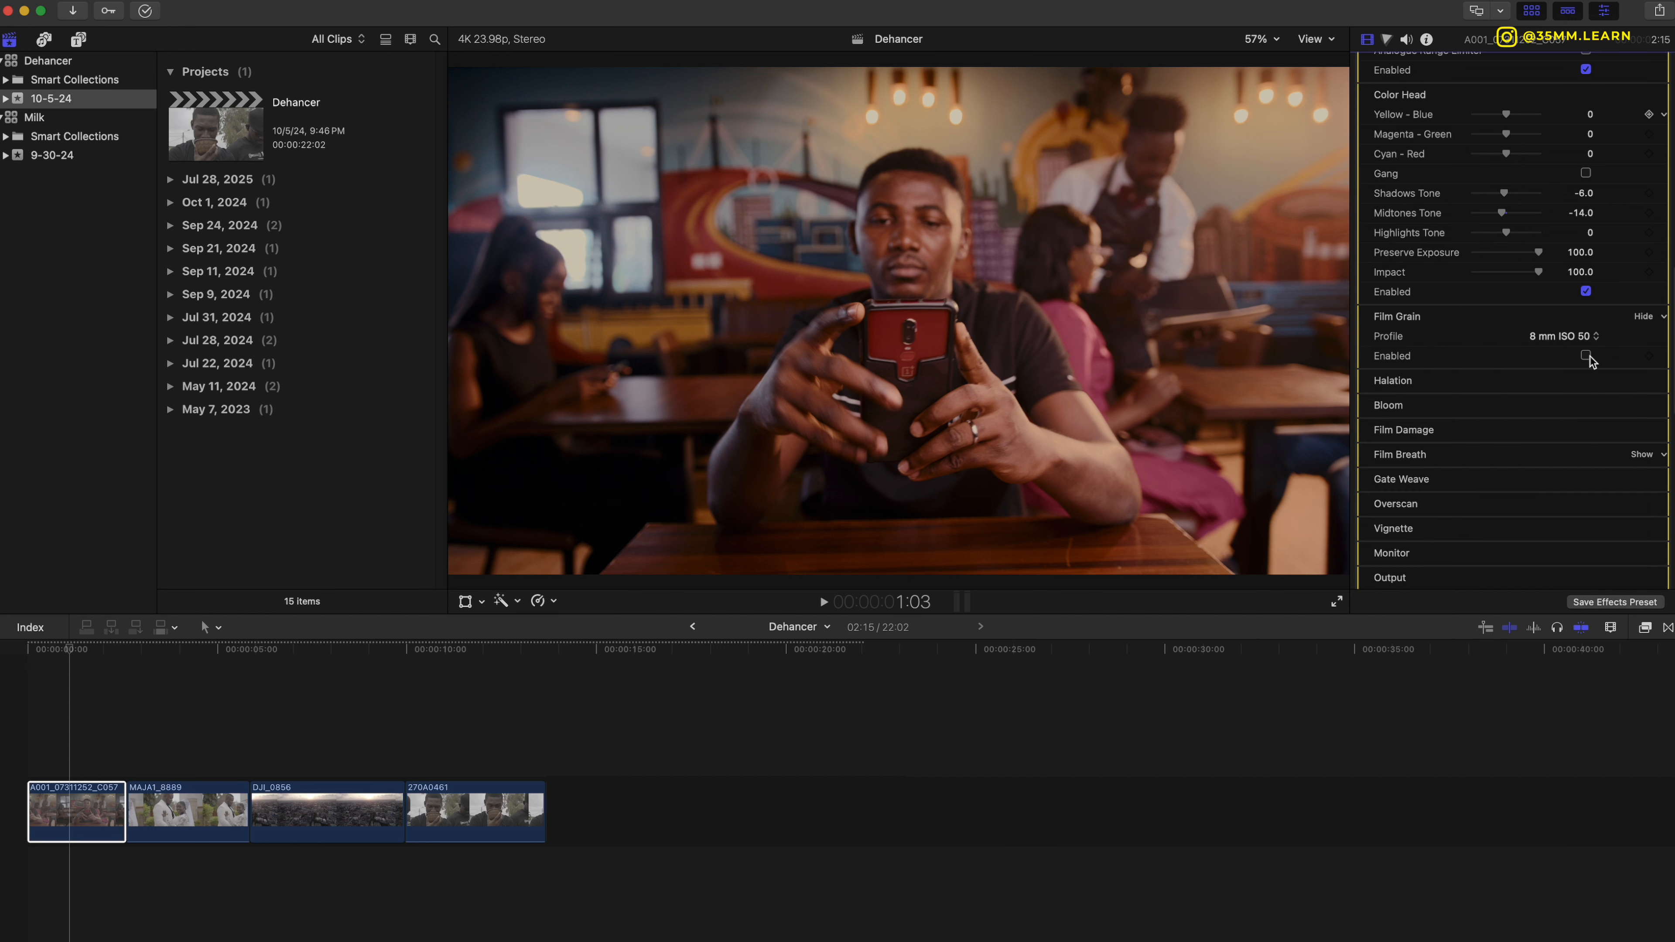
click(1578, 342)
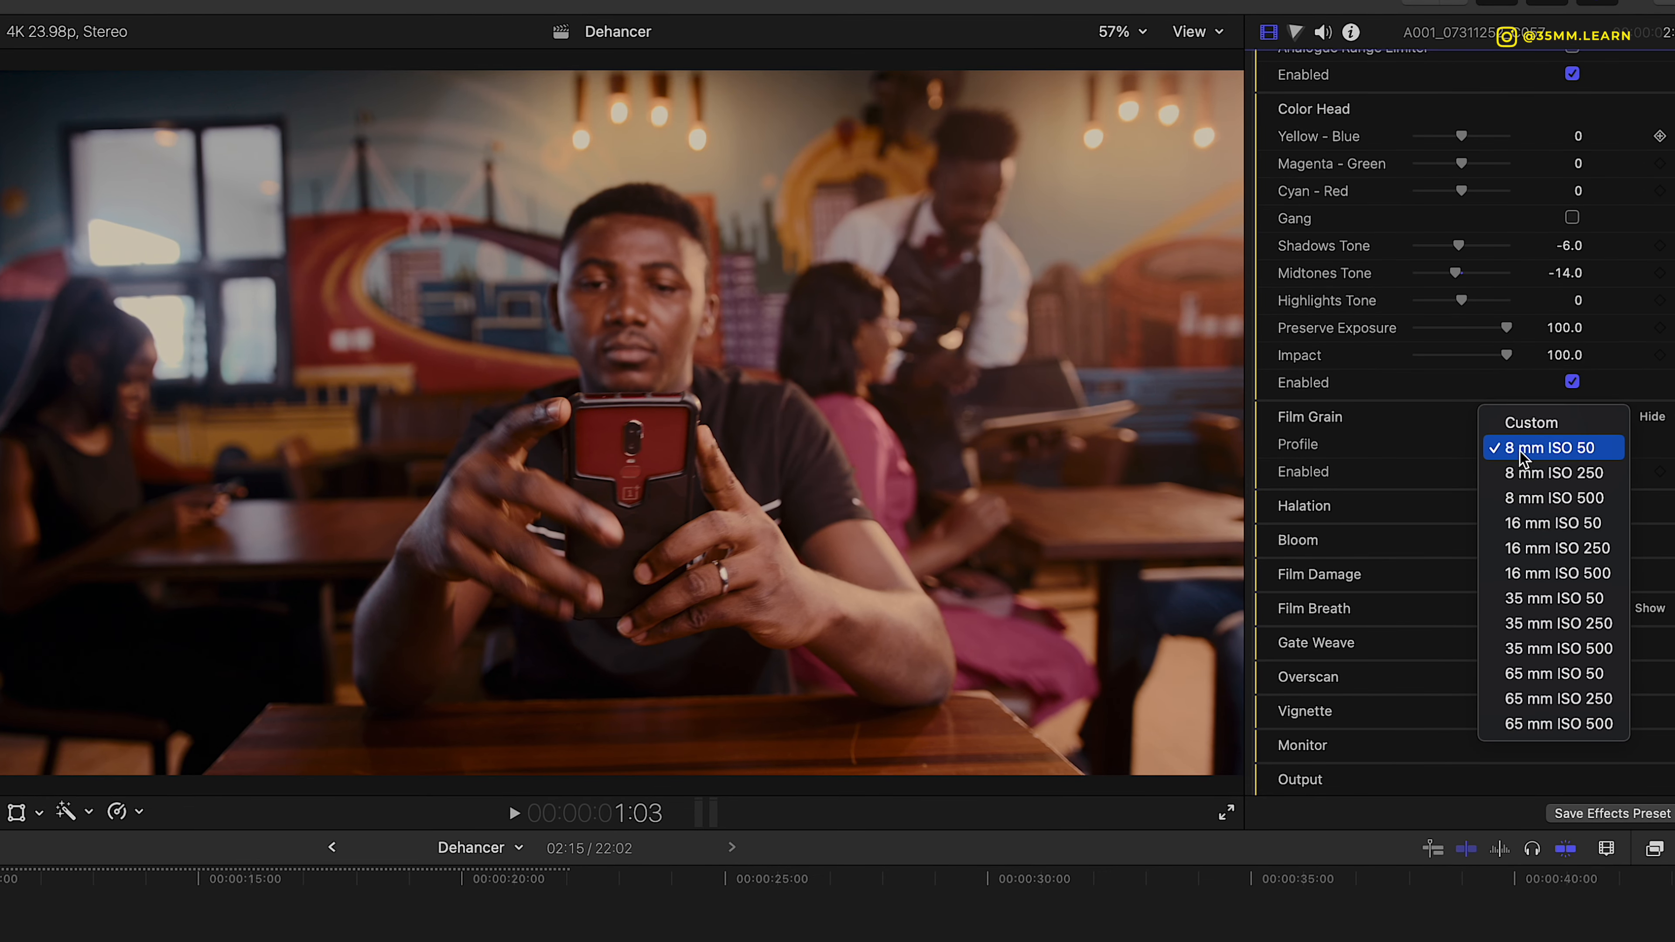
click(1470, 449)
click(1573, 471)
Compare the 65 mm ISO 500 and 8 mm ISO 50 grain profiles, and set Film Grain to 65 mm ISO 500.
click(1572, 445)
click(1572, 724)
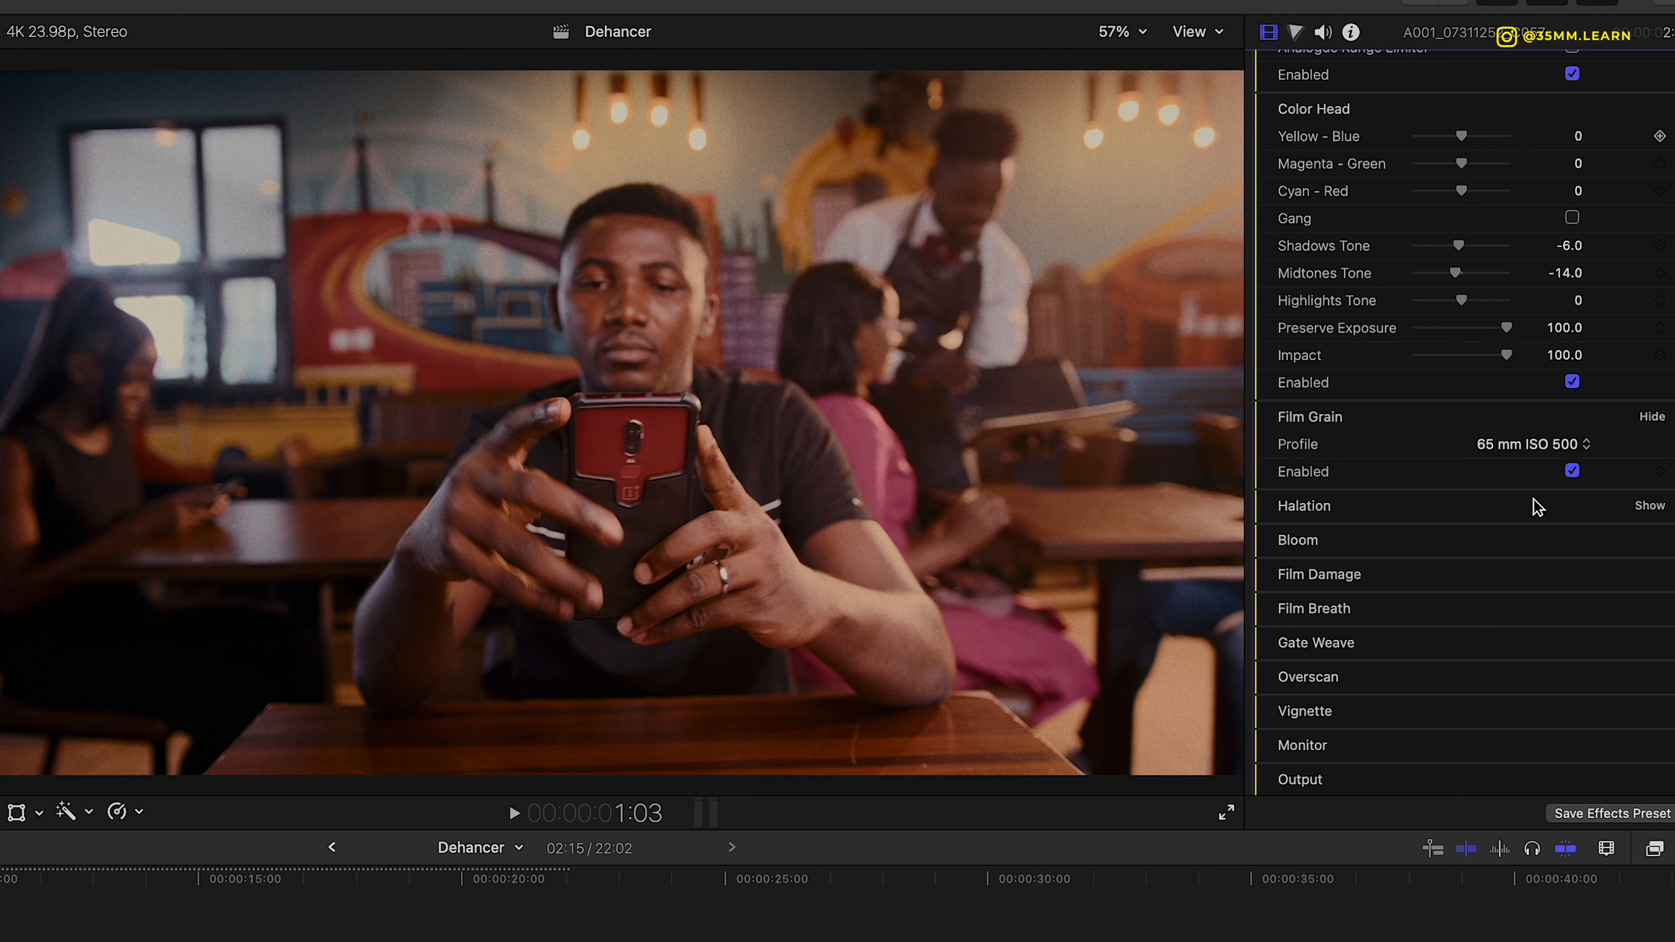
click(1537, 445)
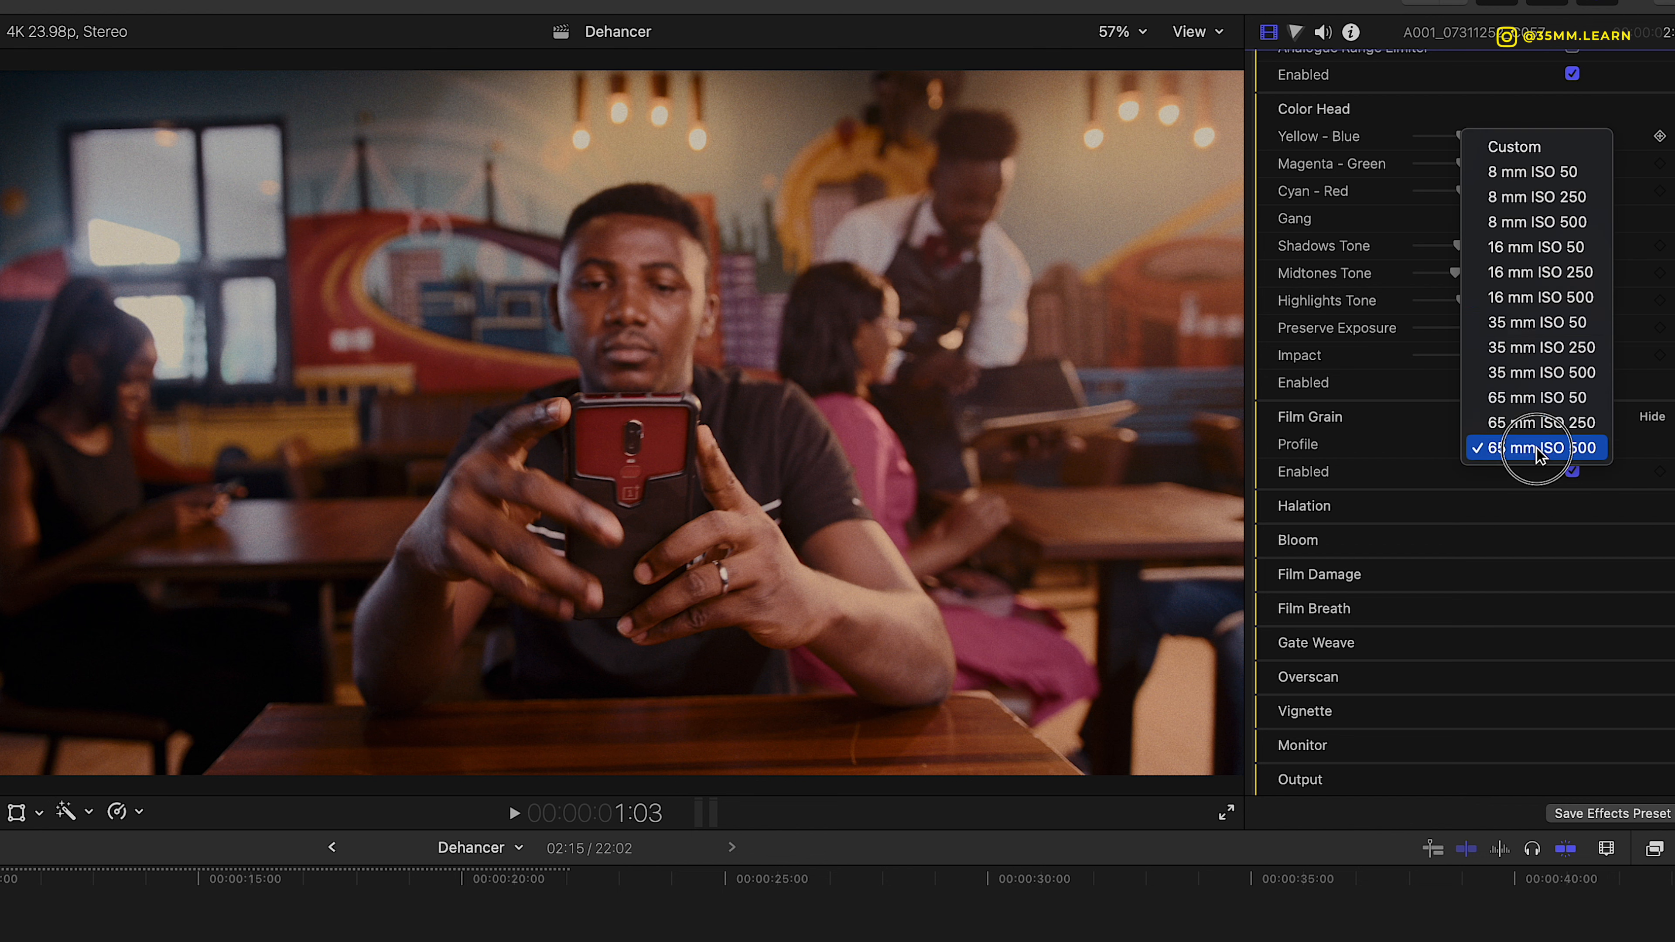
click(1517, 173)
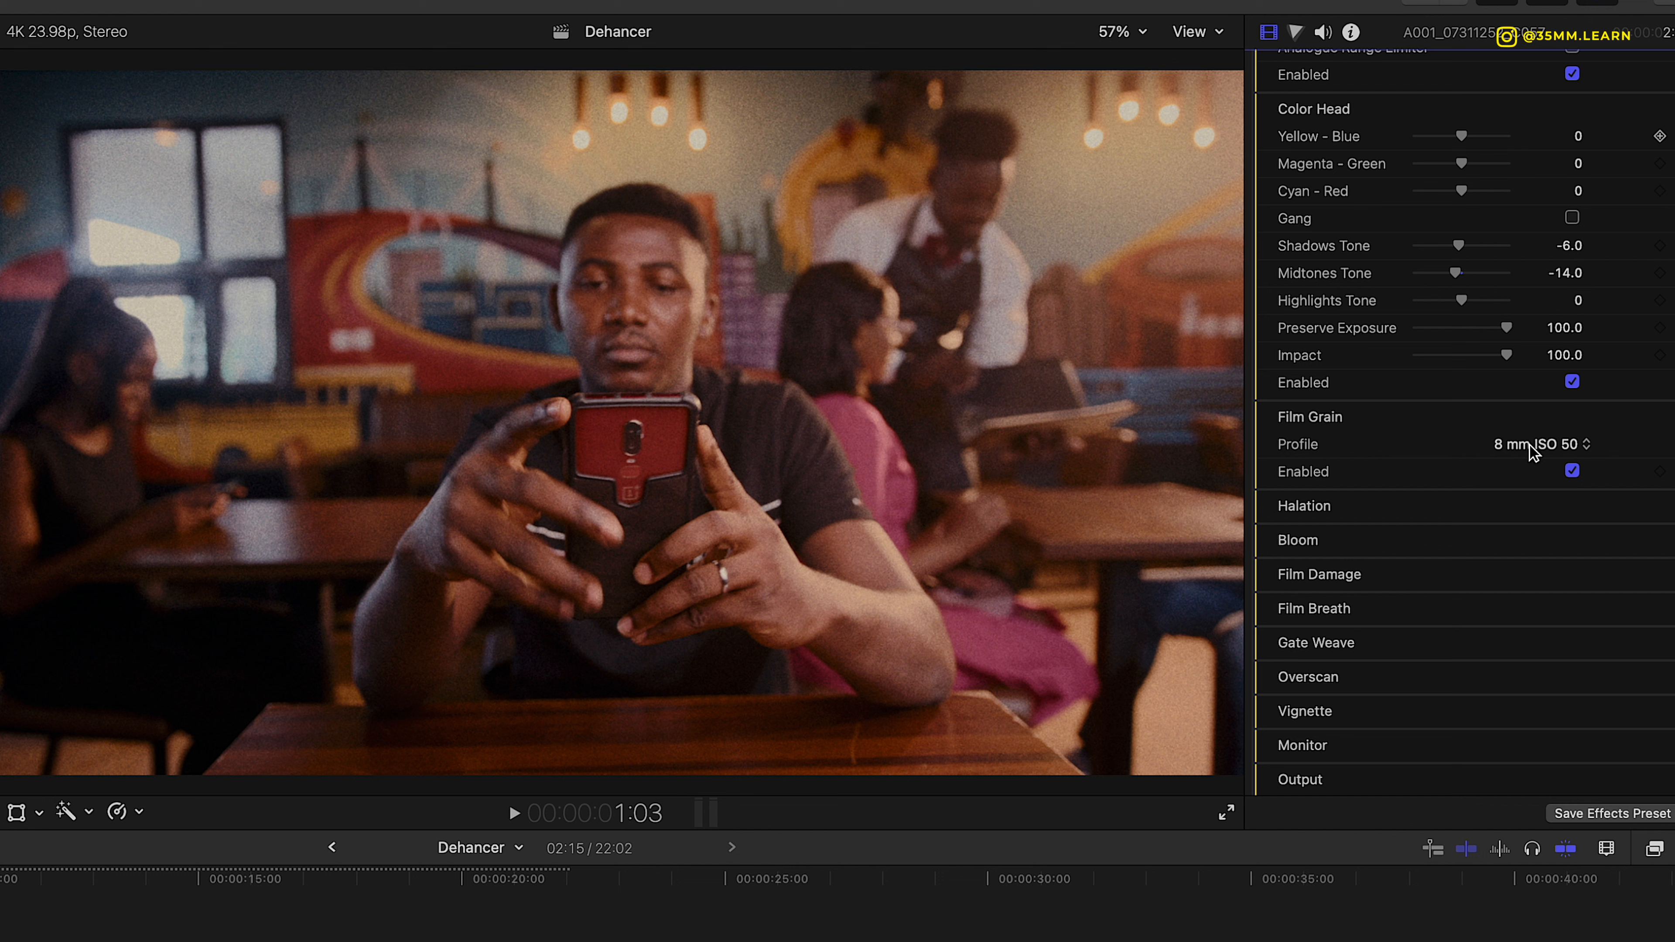
click(1550, 444)
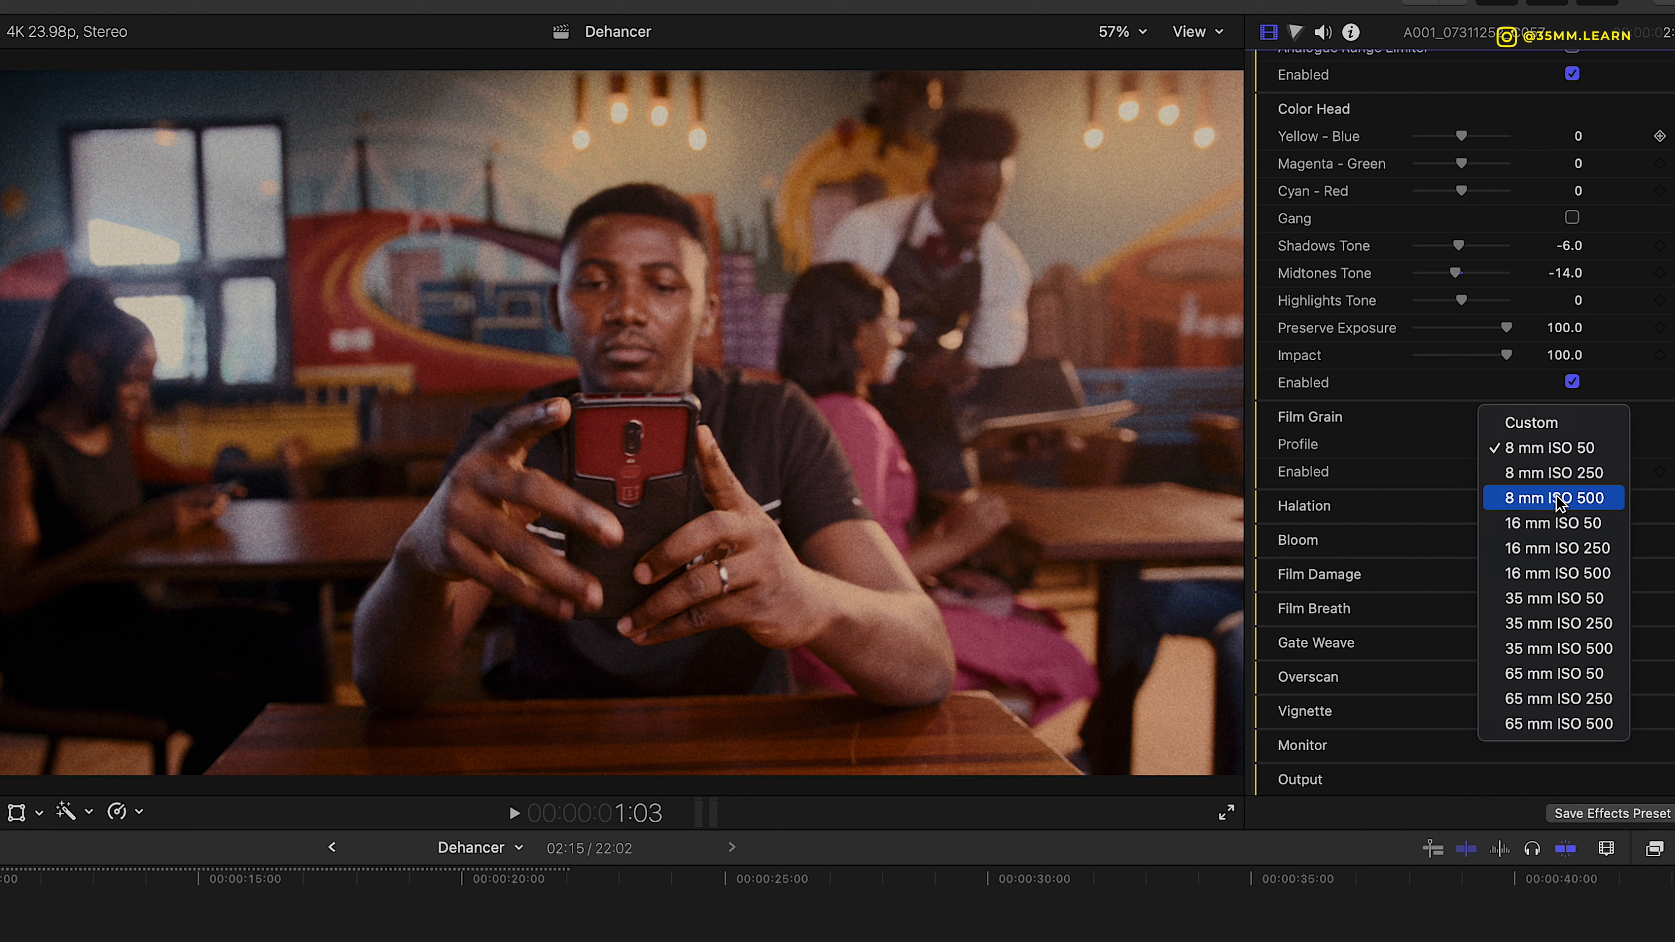
click(1567, 724)
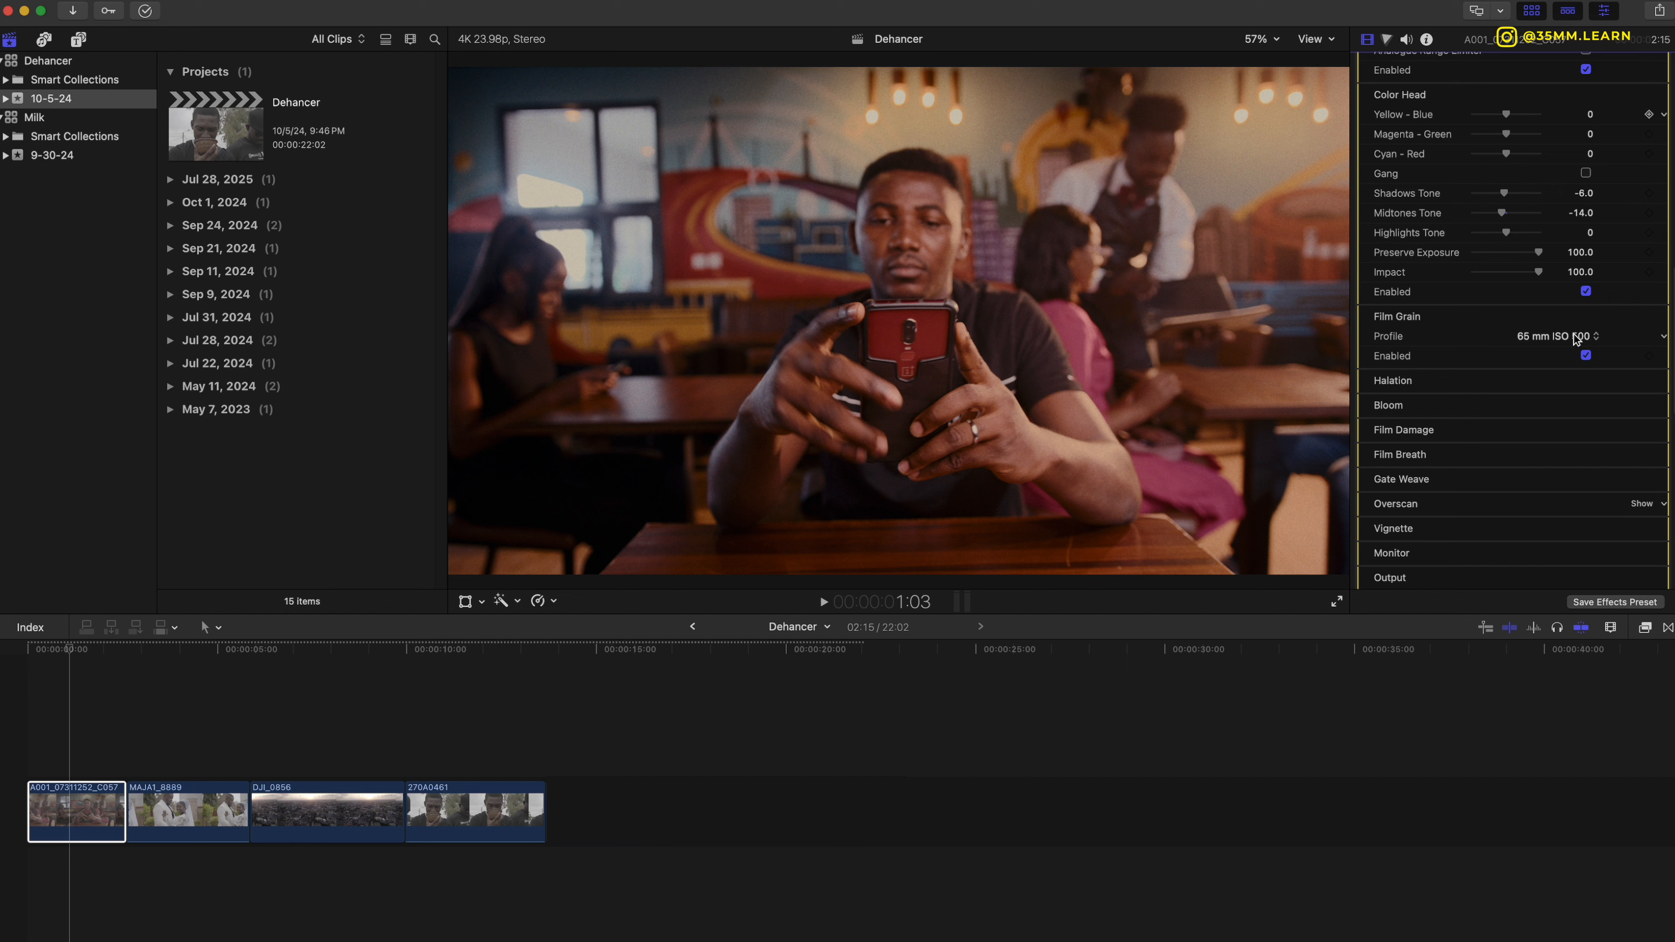
click(1576, 339)
click(1576, 339)
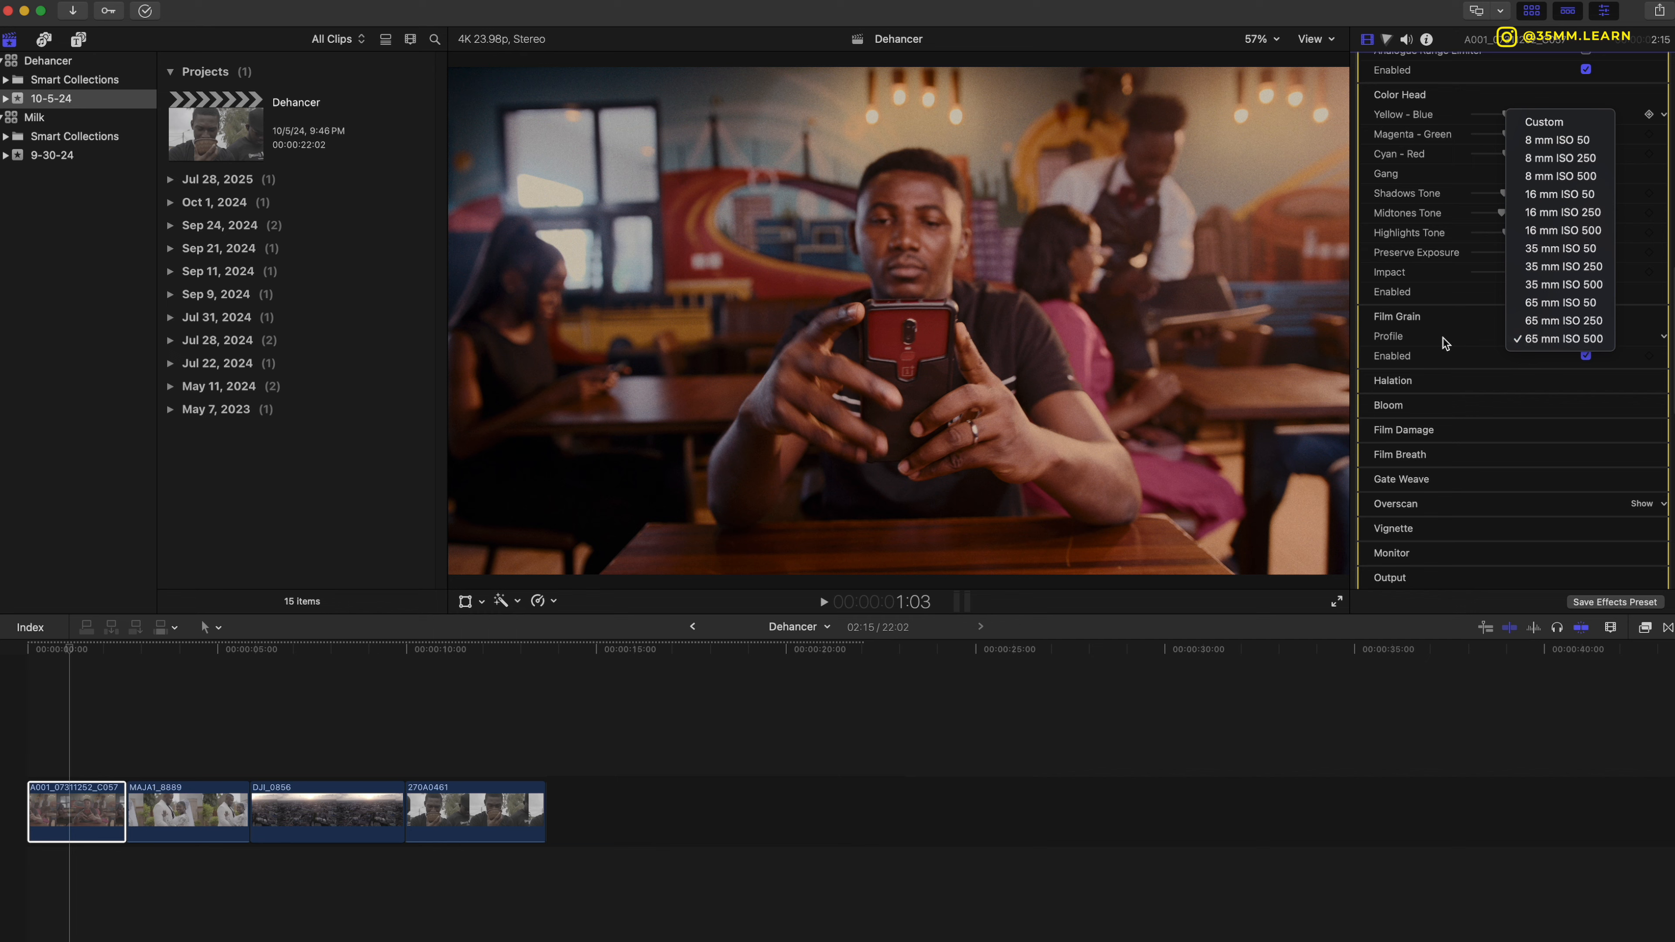
Open the Halation settings, enable the effect and set its profile to 8 mm / Super 8.
click(1647, 381)
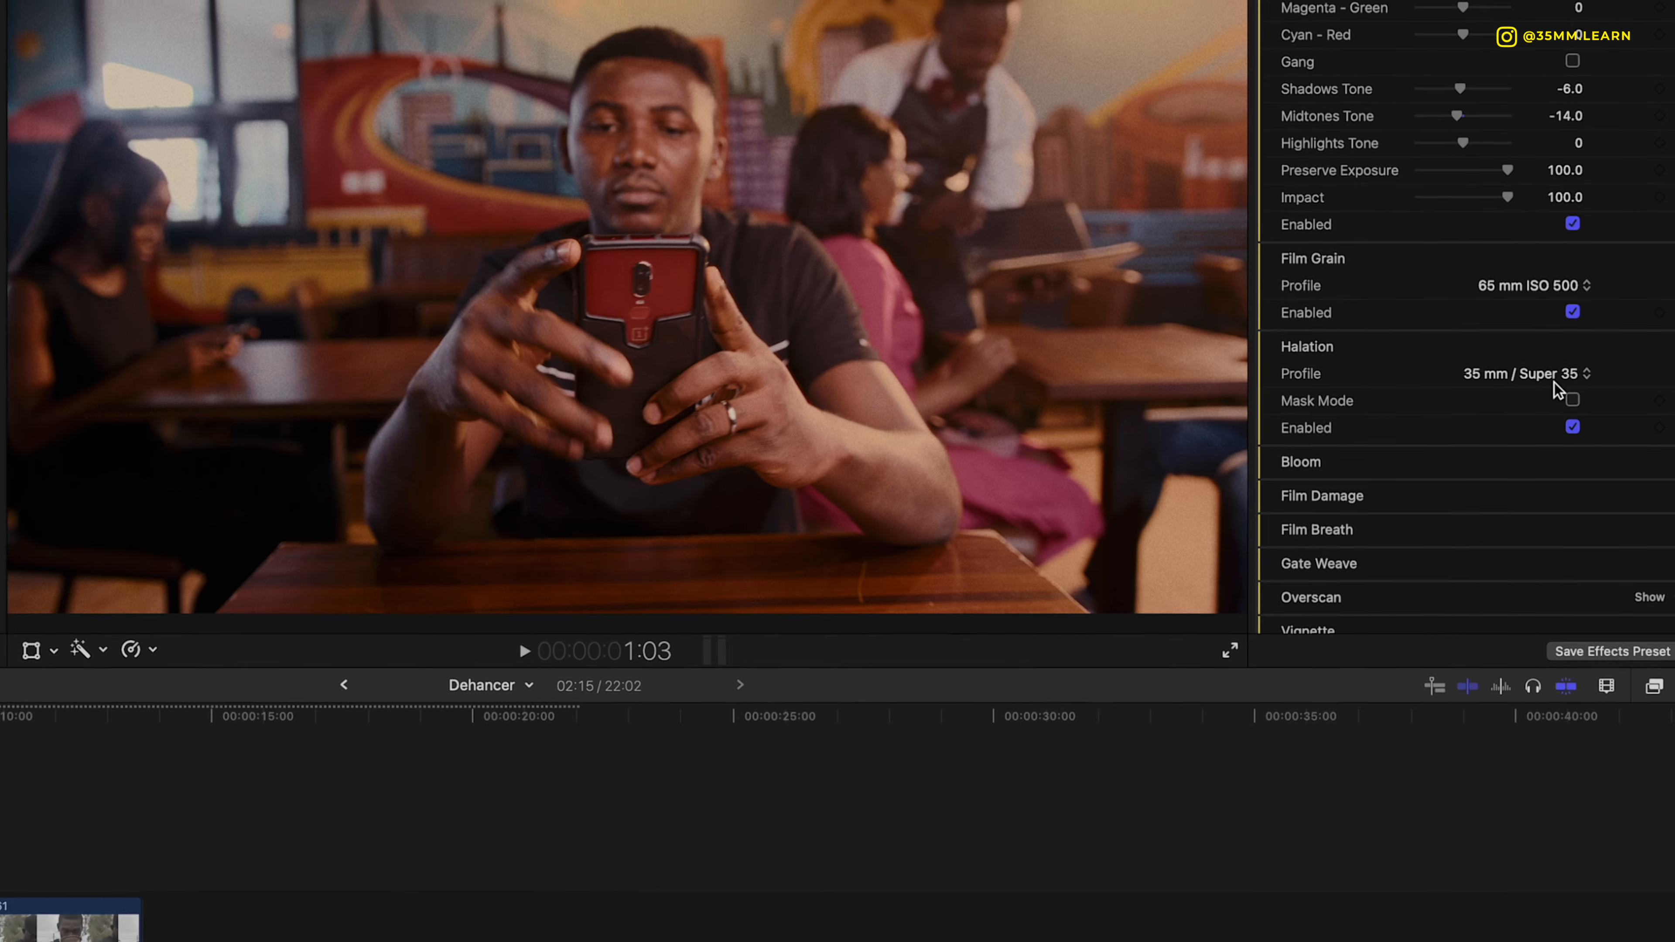
click(1574, 405)
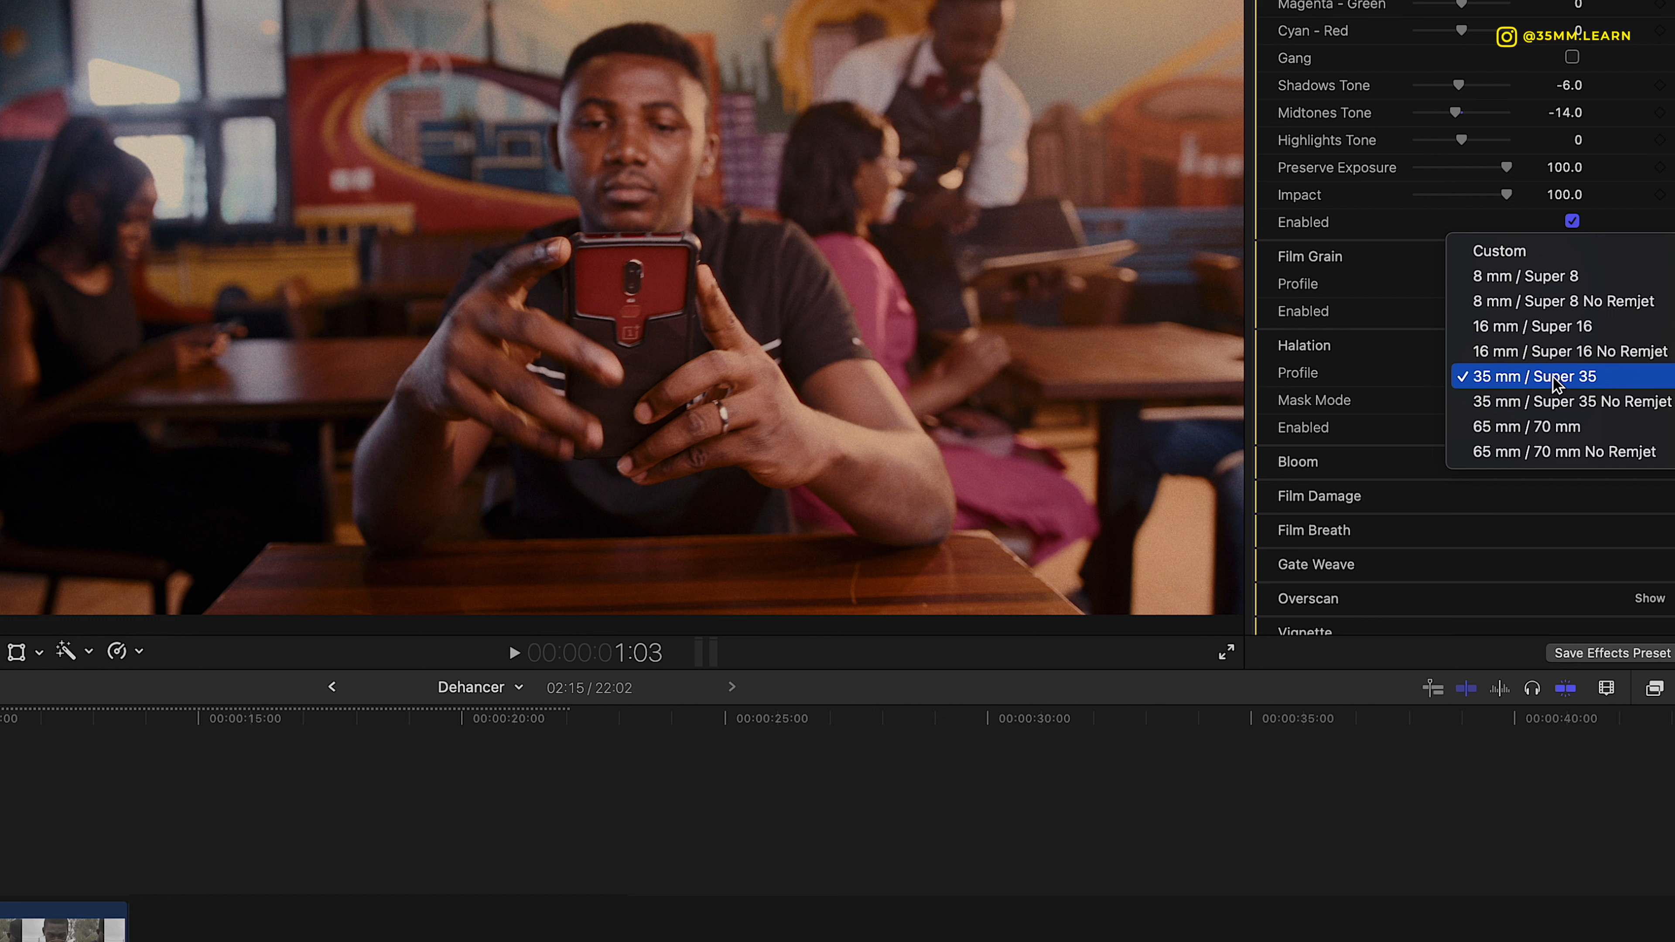
click(1549, 270)
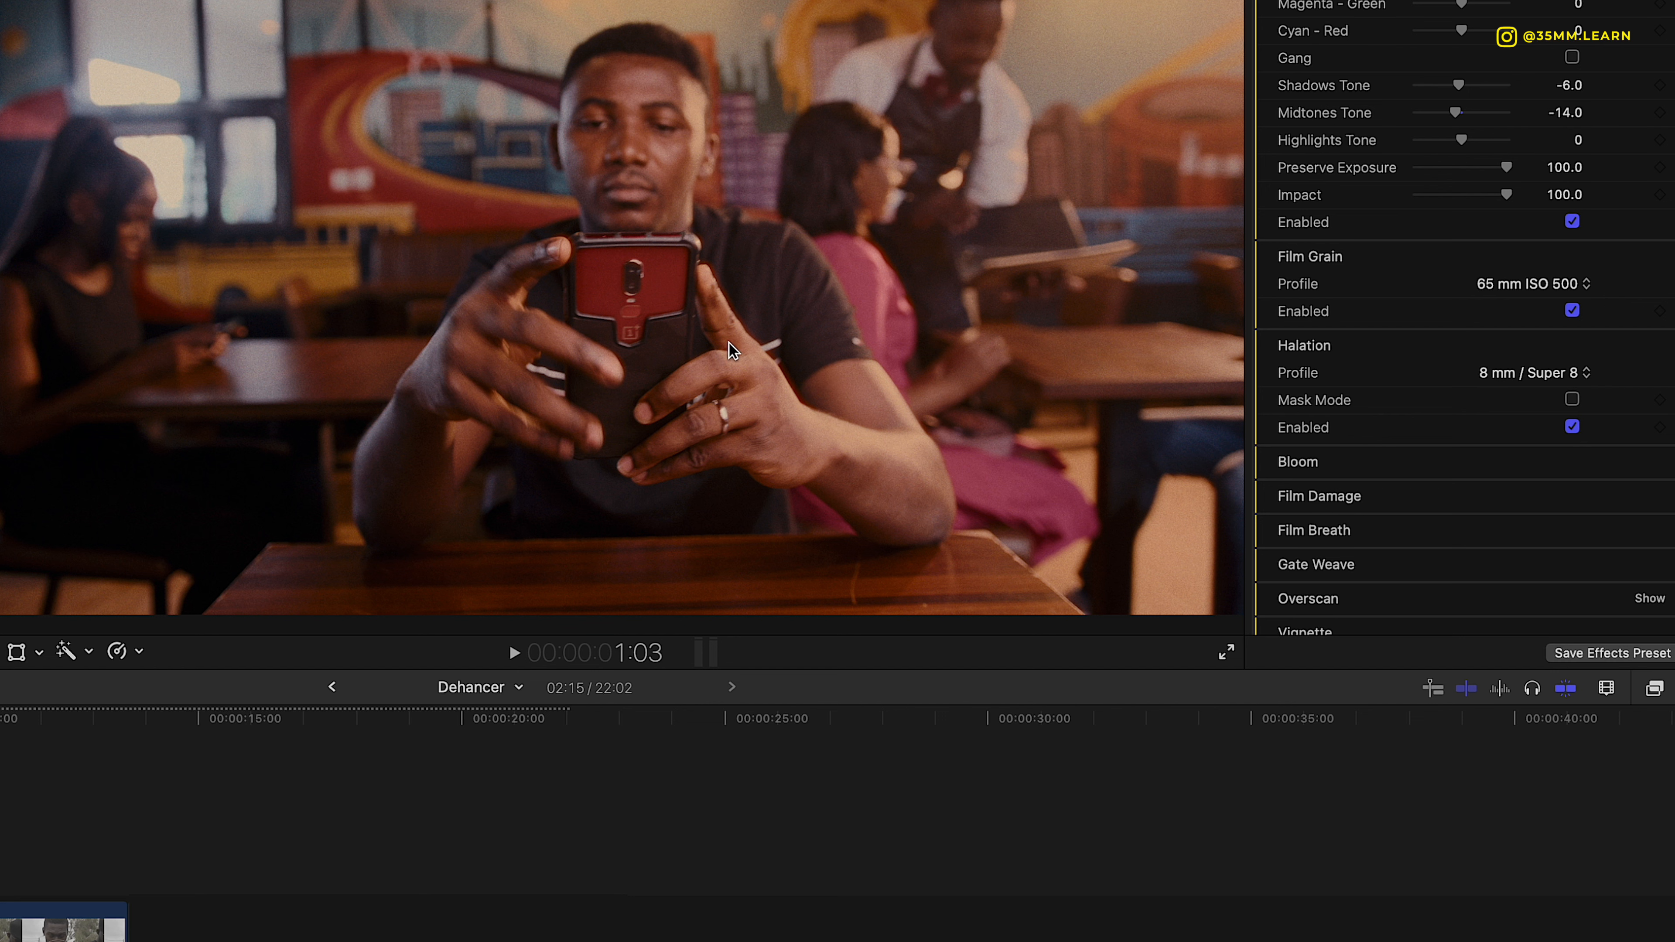
Toggle Halation to compare the result, set its profile to 65 mm / 70 mm, and leave the effect disabled.
click(1573, 426)
click(1575, 426)
click(1575, 426)
click(1574, 426)
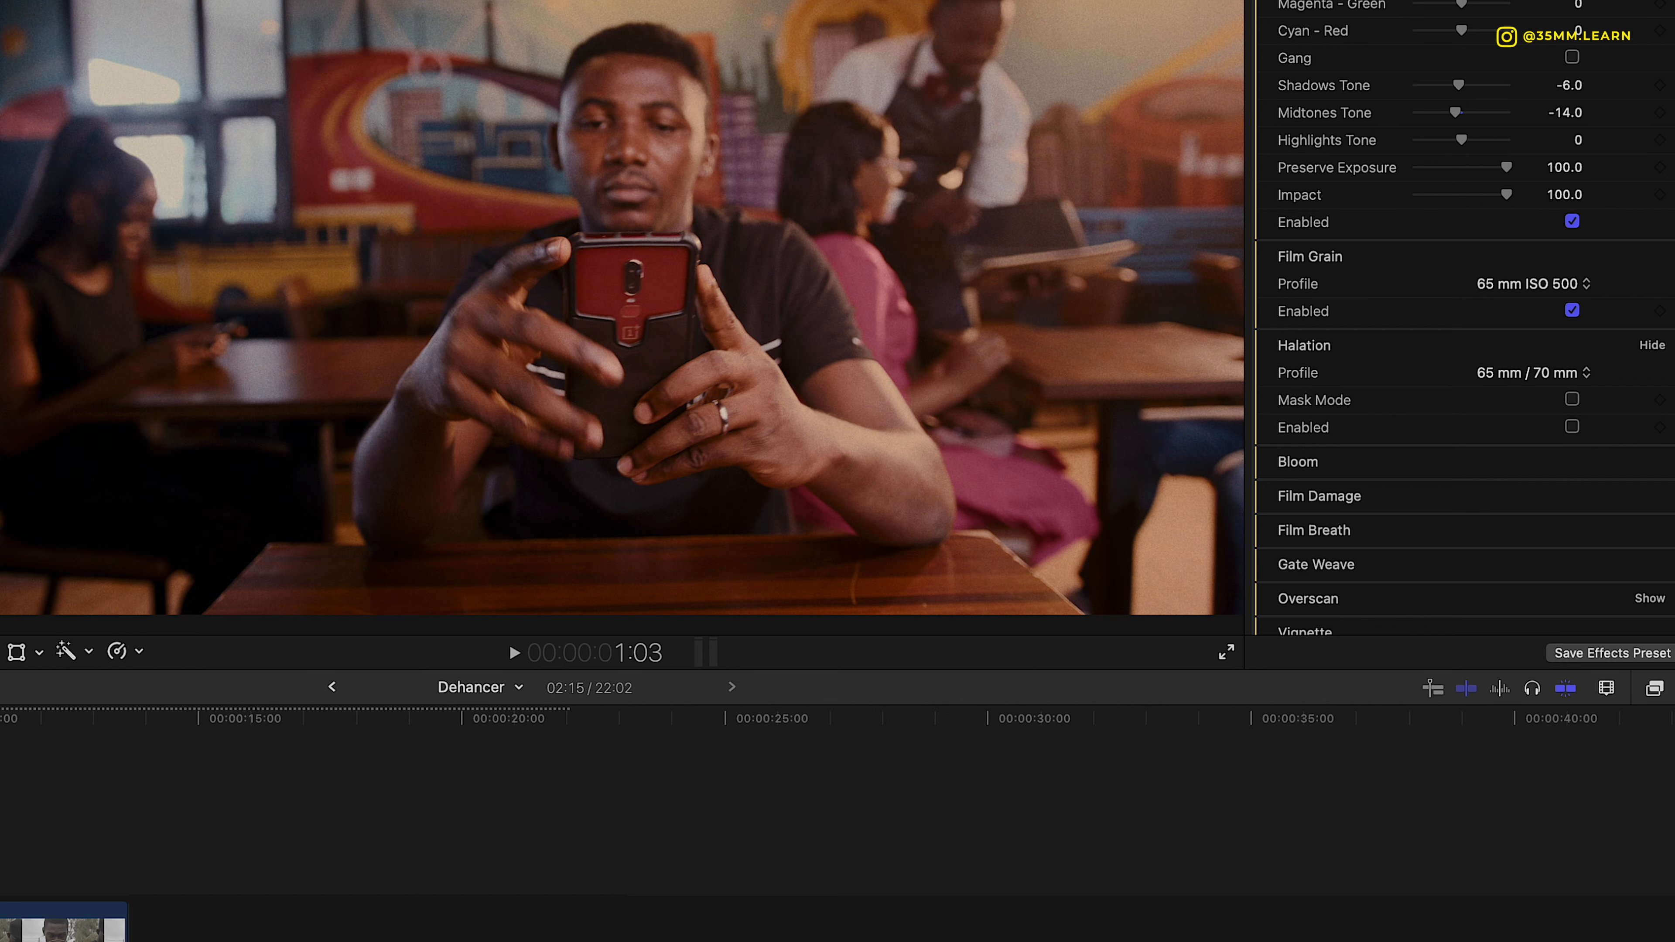
click(1648, 346)
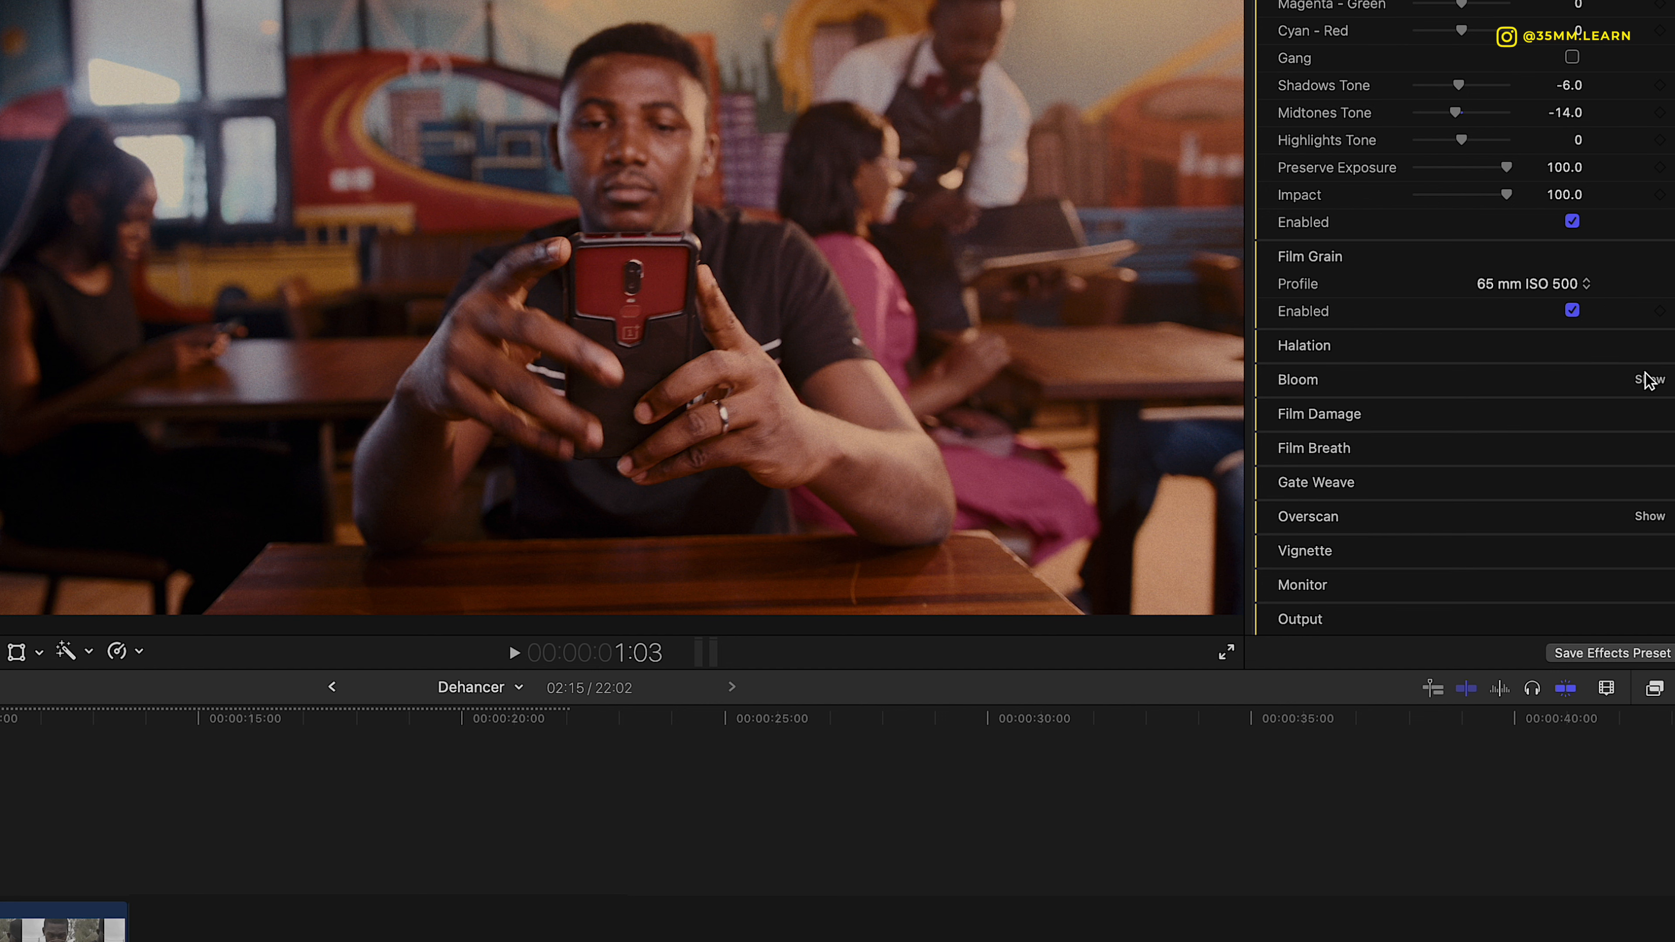
Enable Bloom and set its profile to 8 mm / Super 8.
click(1649, 380)
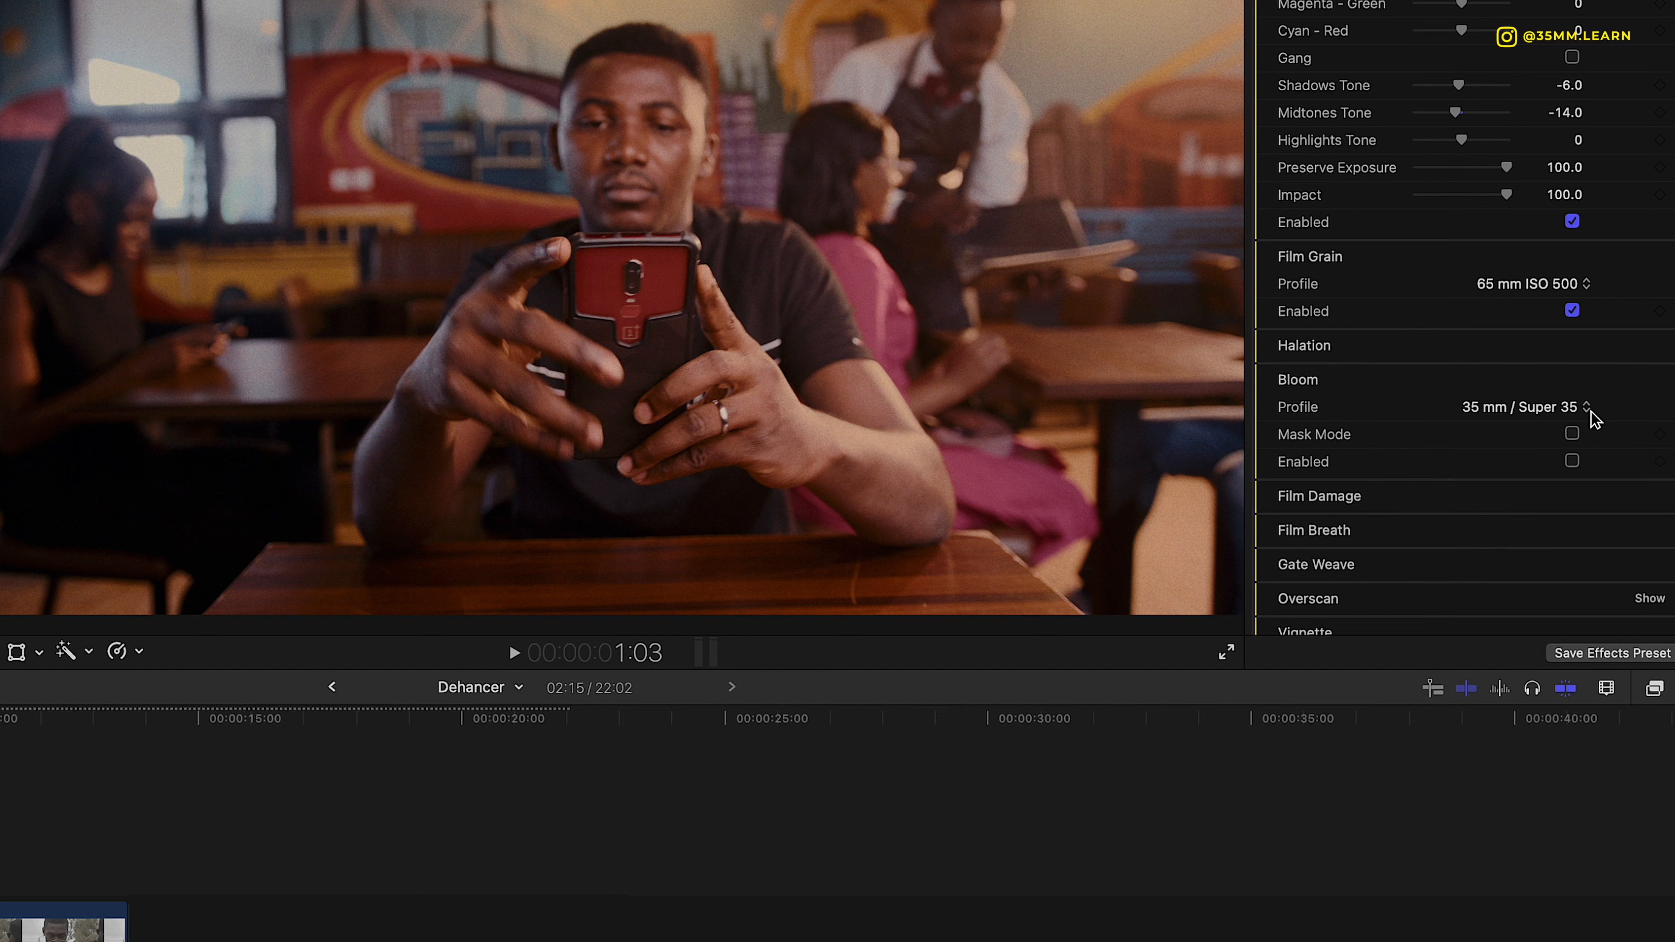
click(1573, 462)
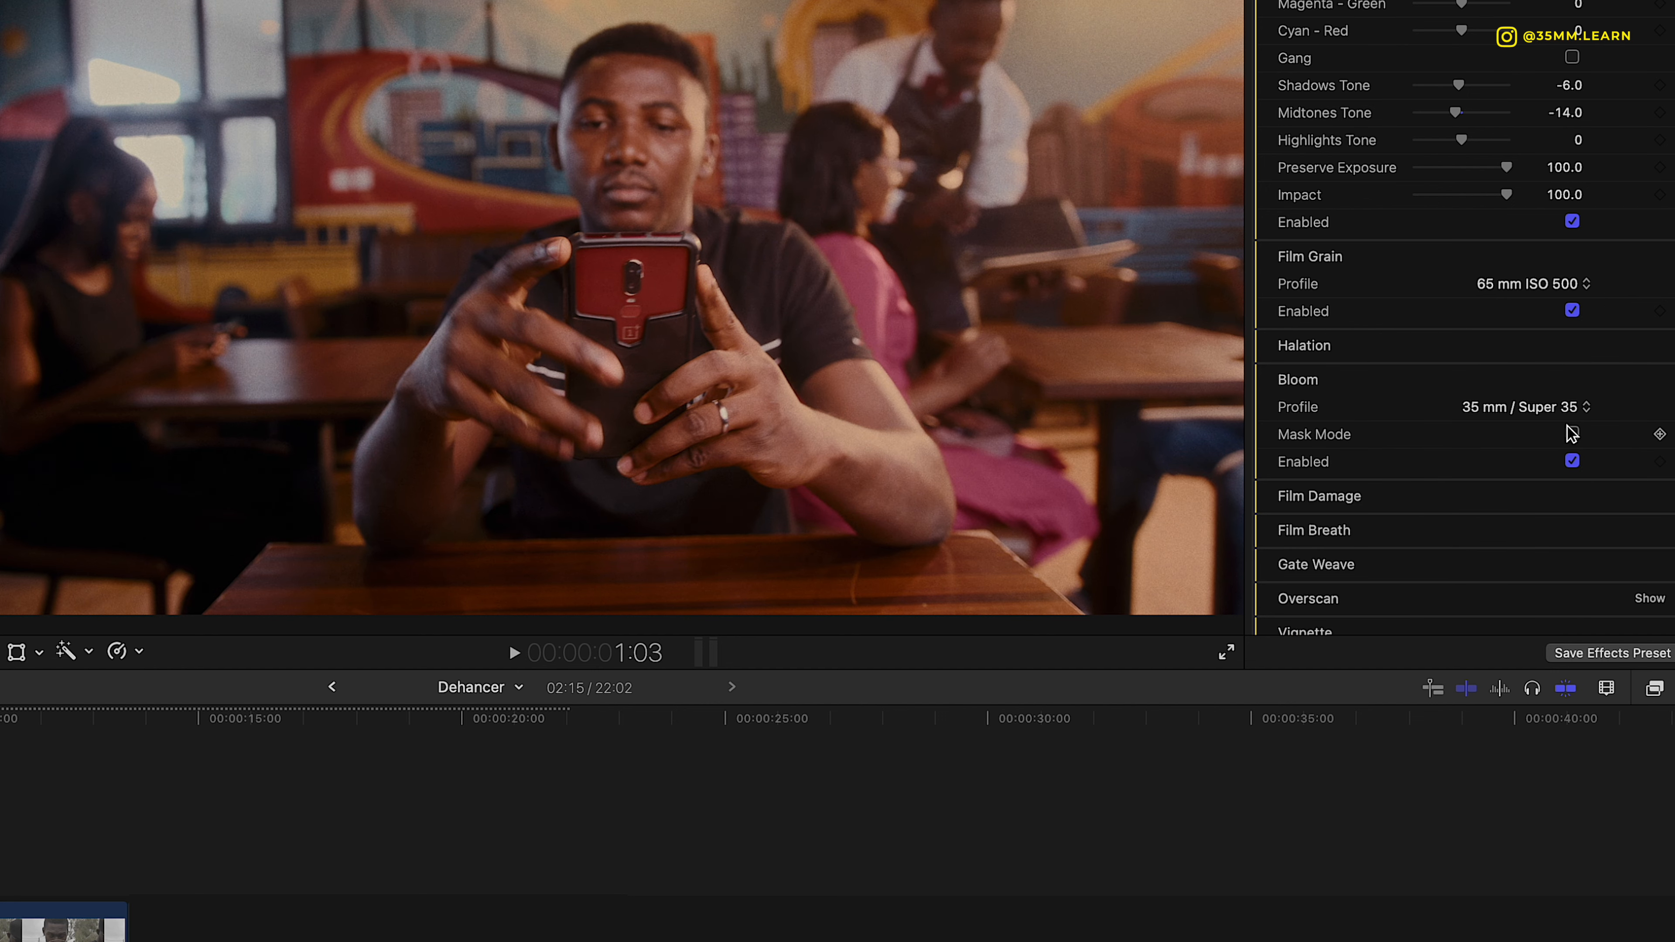
click(1542, 405)
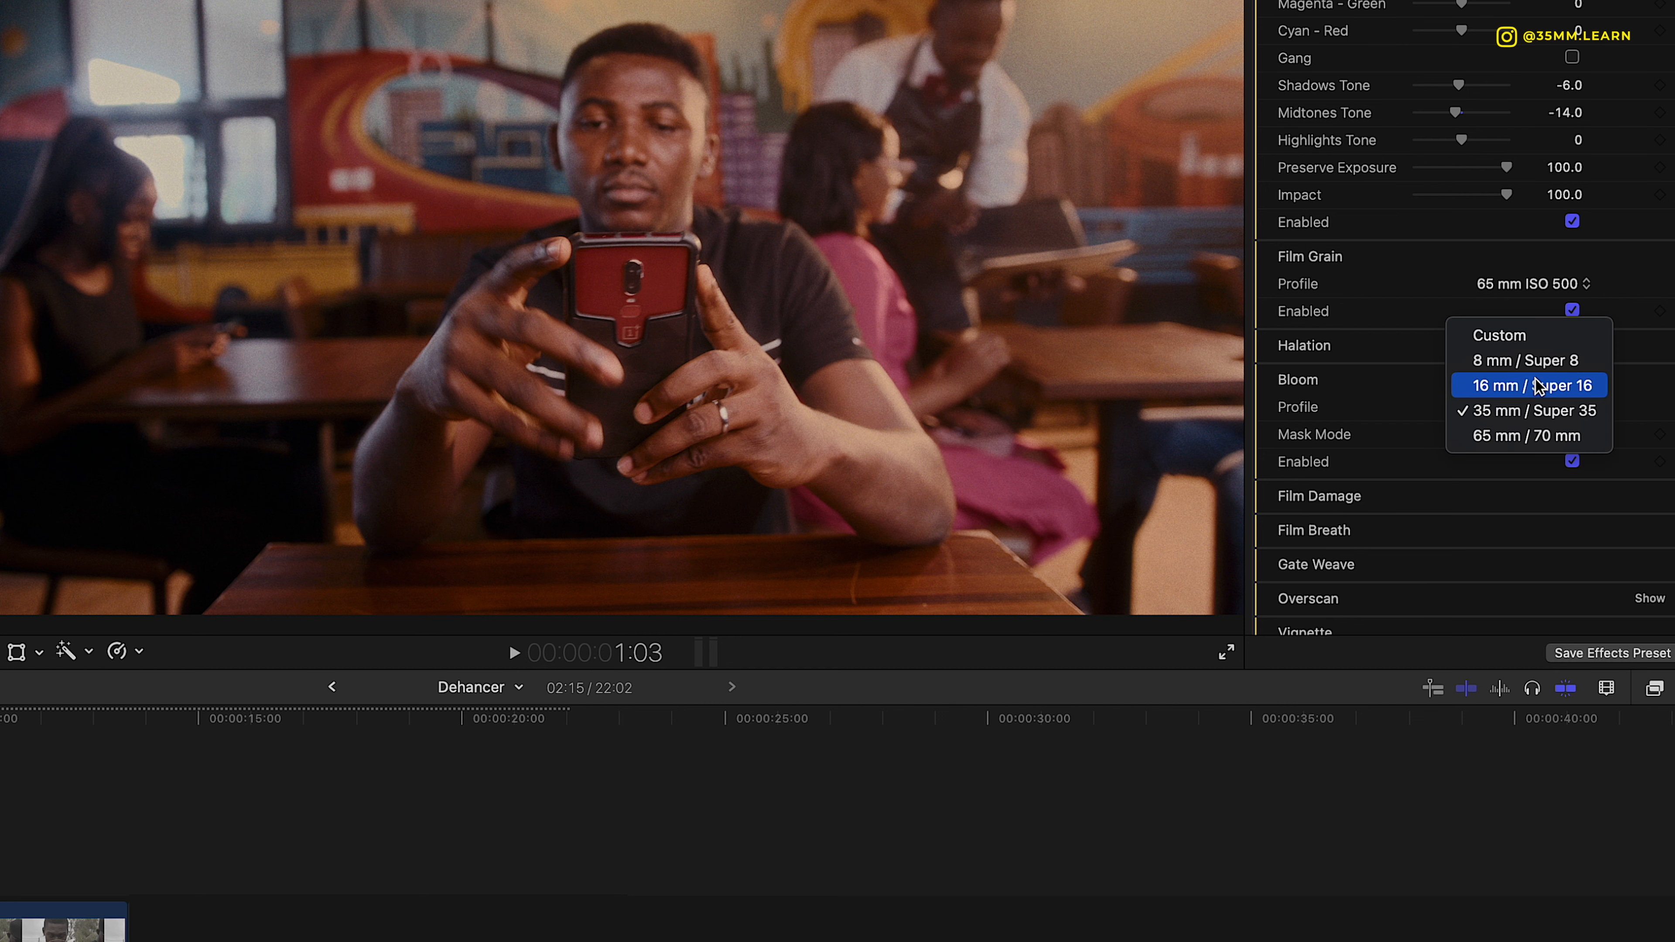
click(1536, 360)
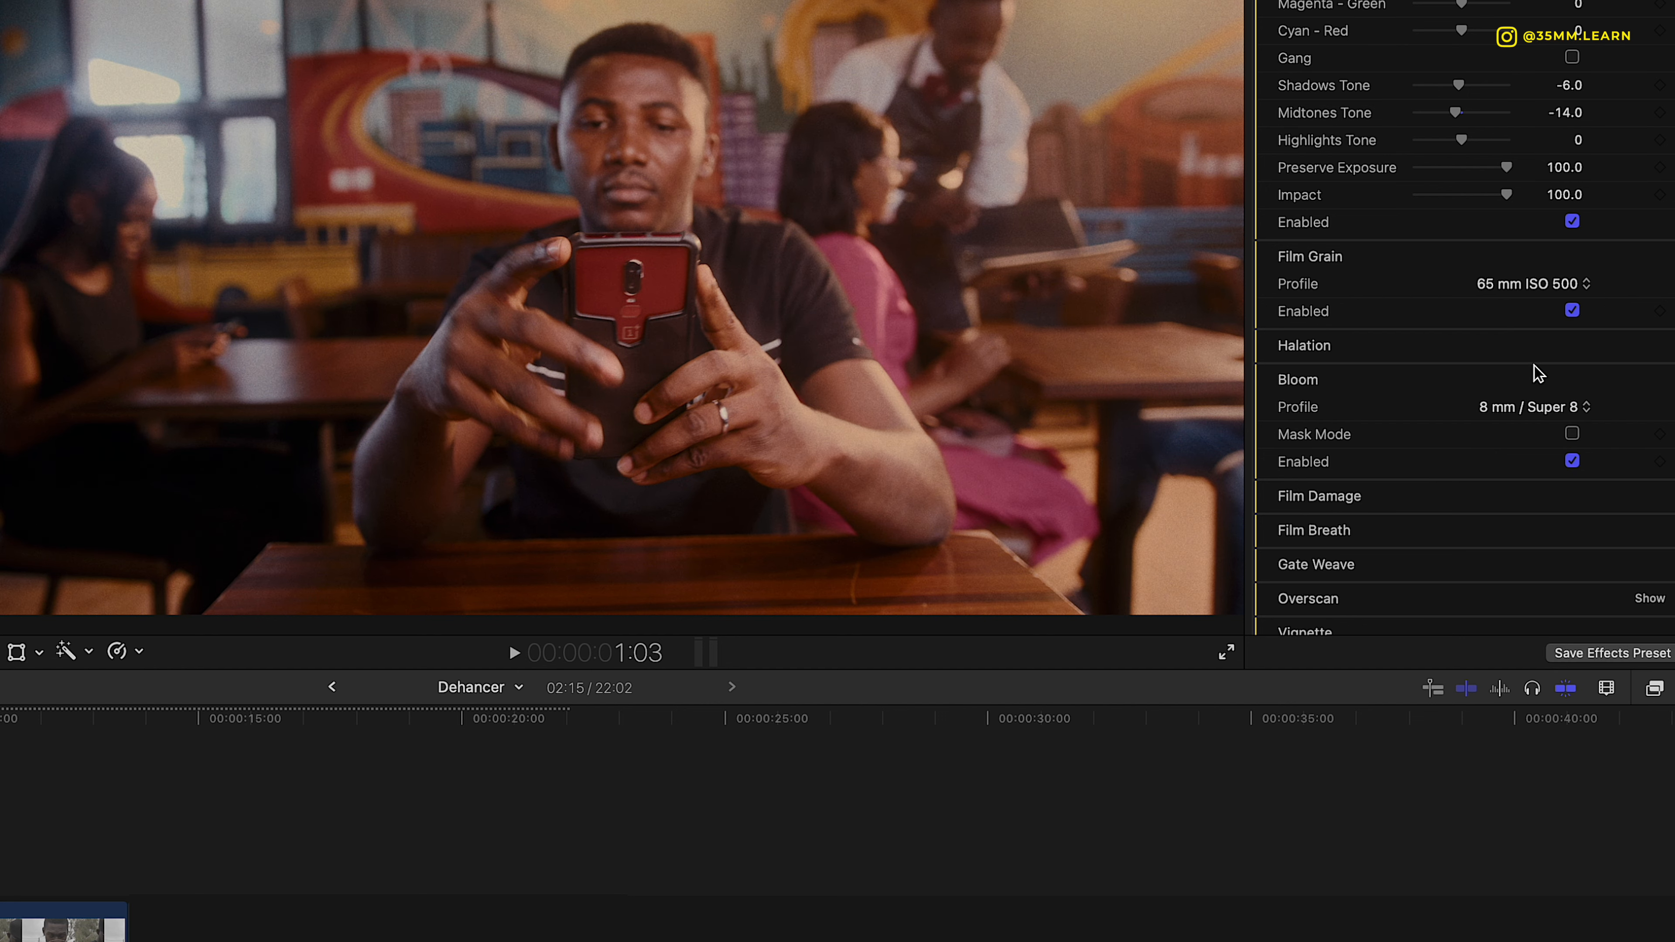
Switch the Bloom profile to 65 mm / 70 mm, disable Bloom and collapse its settings.
click(1533, 407)
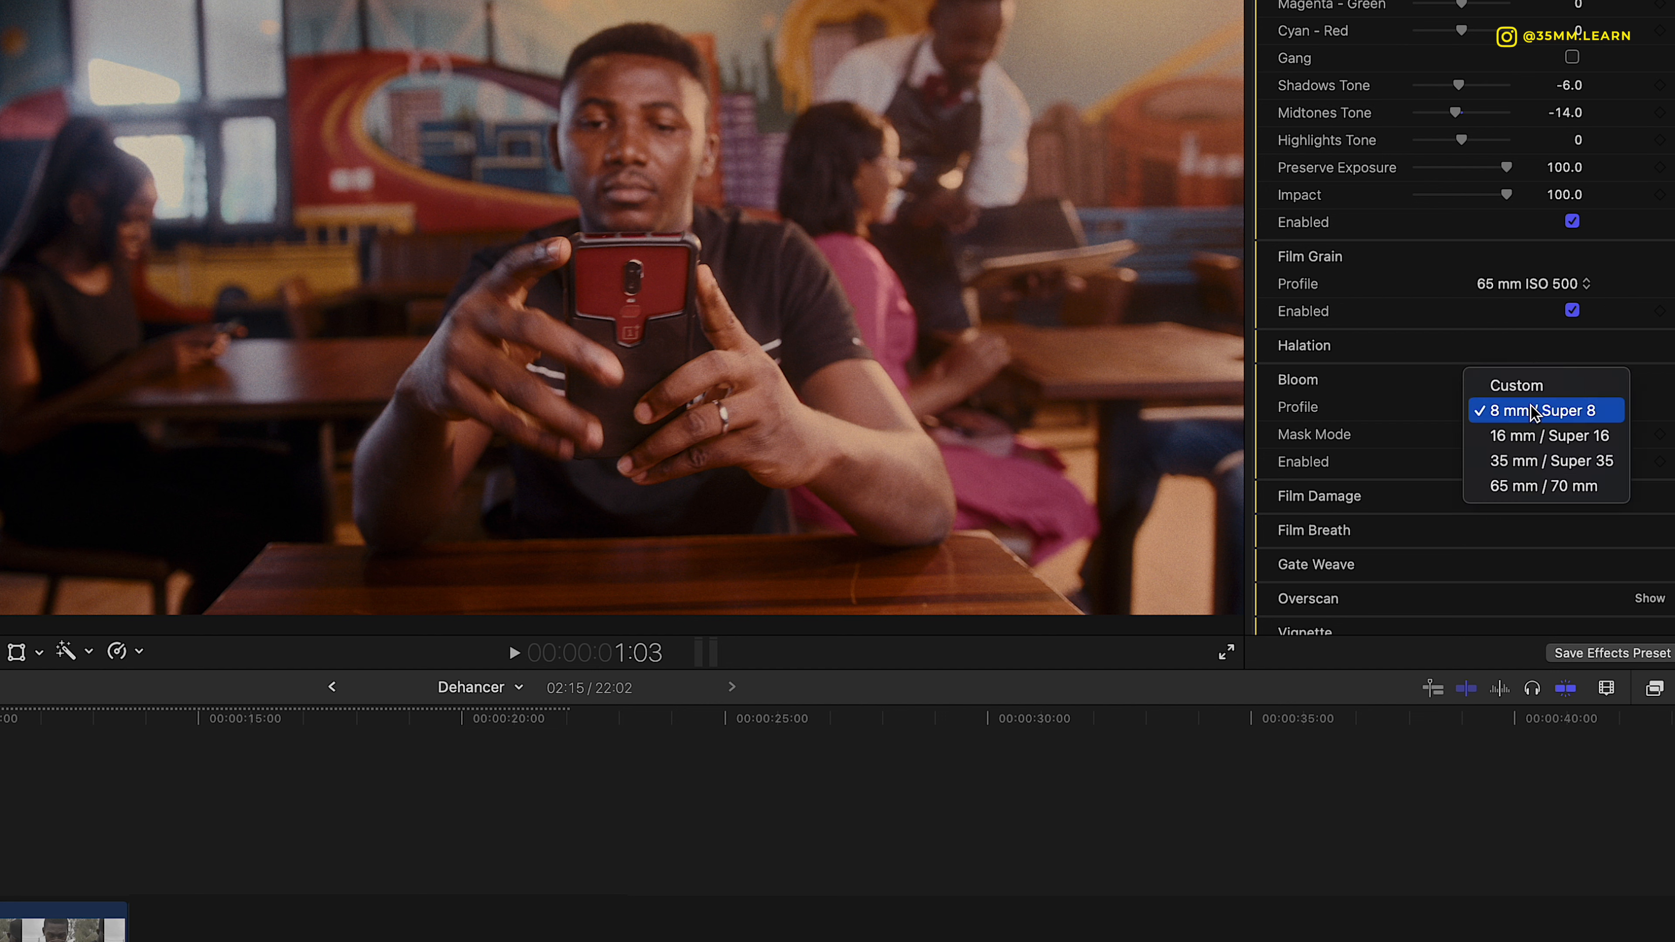
click(1534, 485)
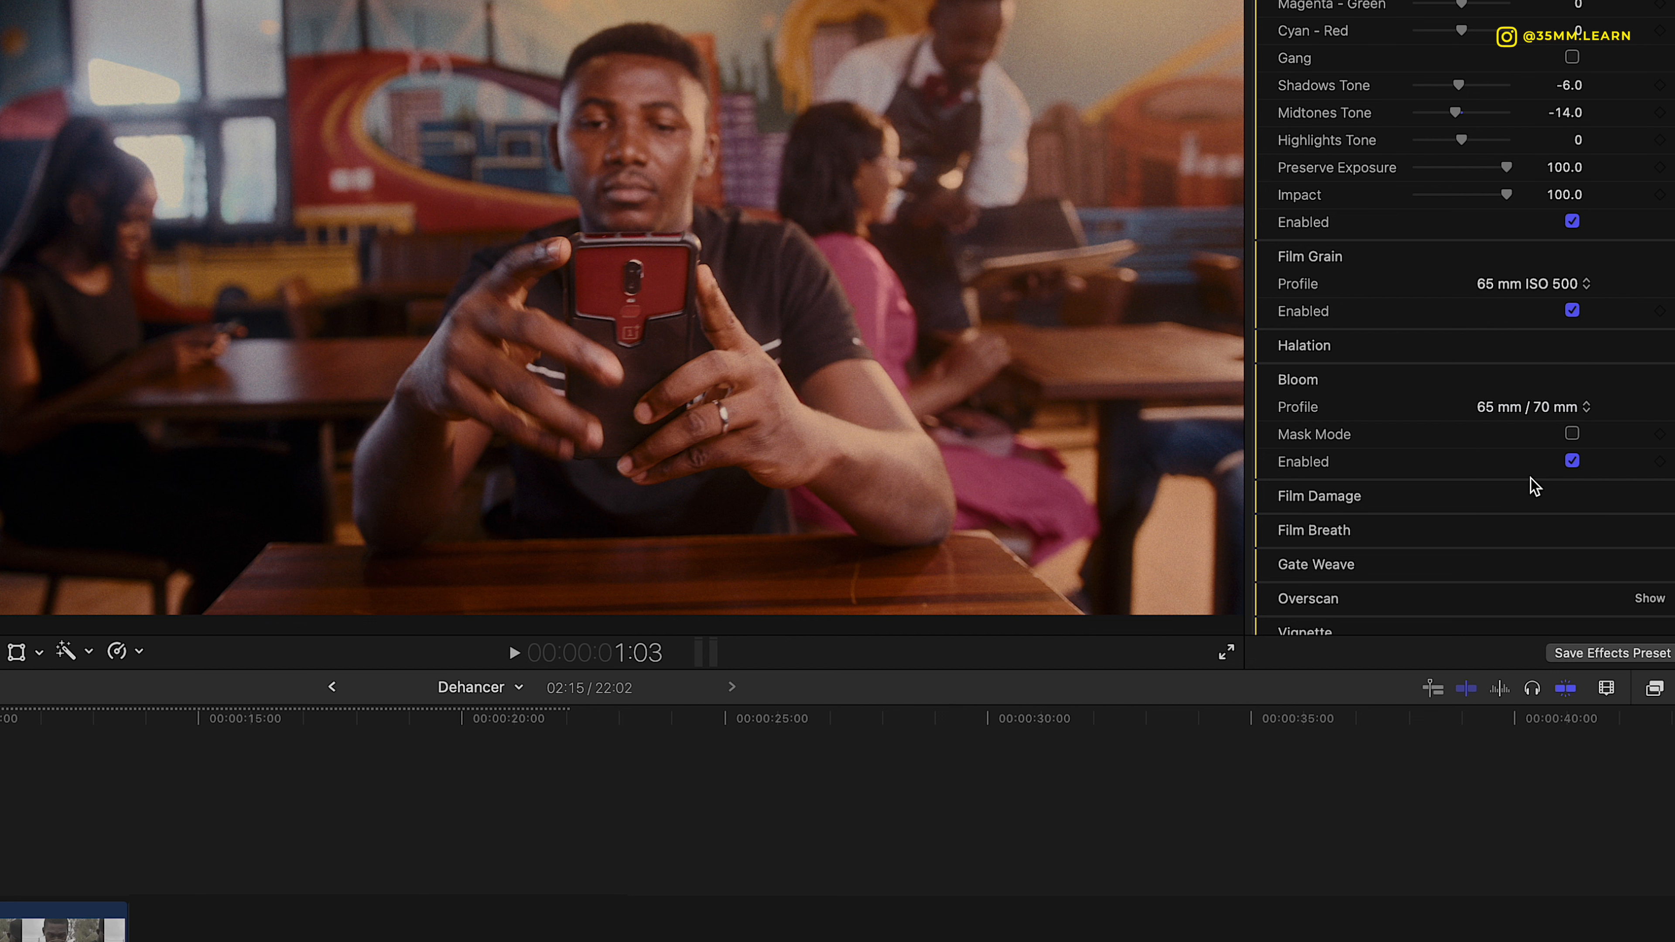
click(1572, 461)
click(1646, 380)
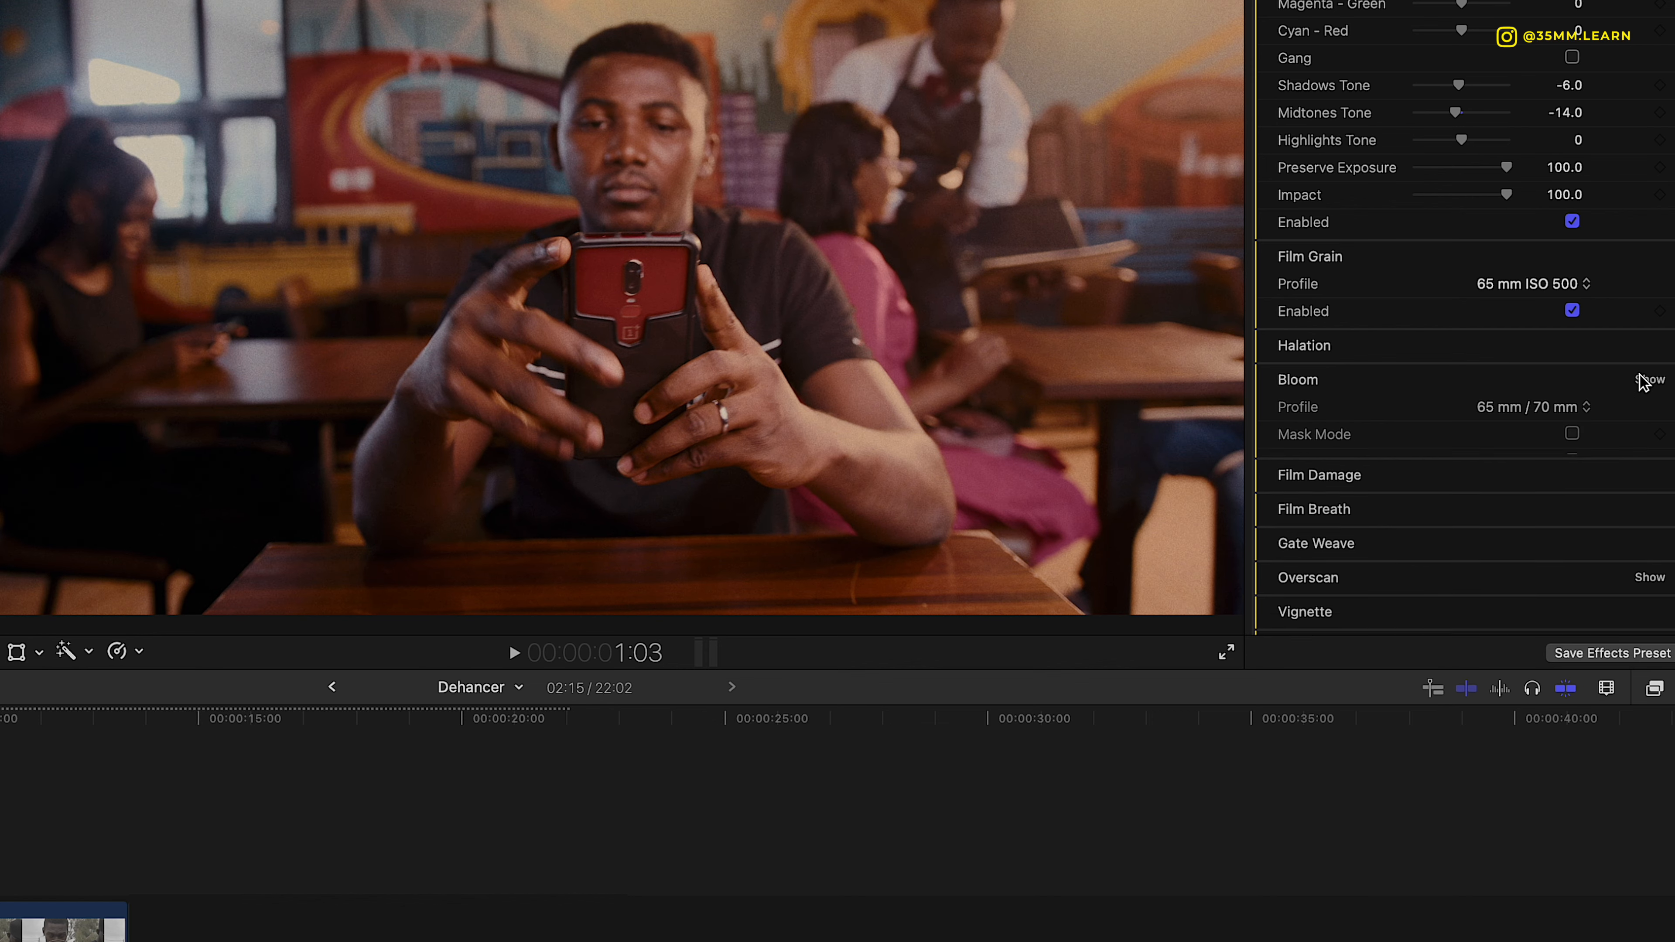
Try Film Damage with the 8 mm / Super 8 profile on the first clip, then disable it and collapse its settings.
click(1649, 475)
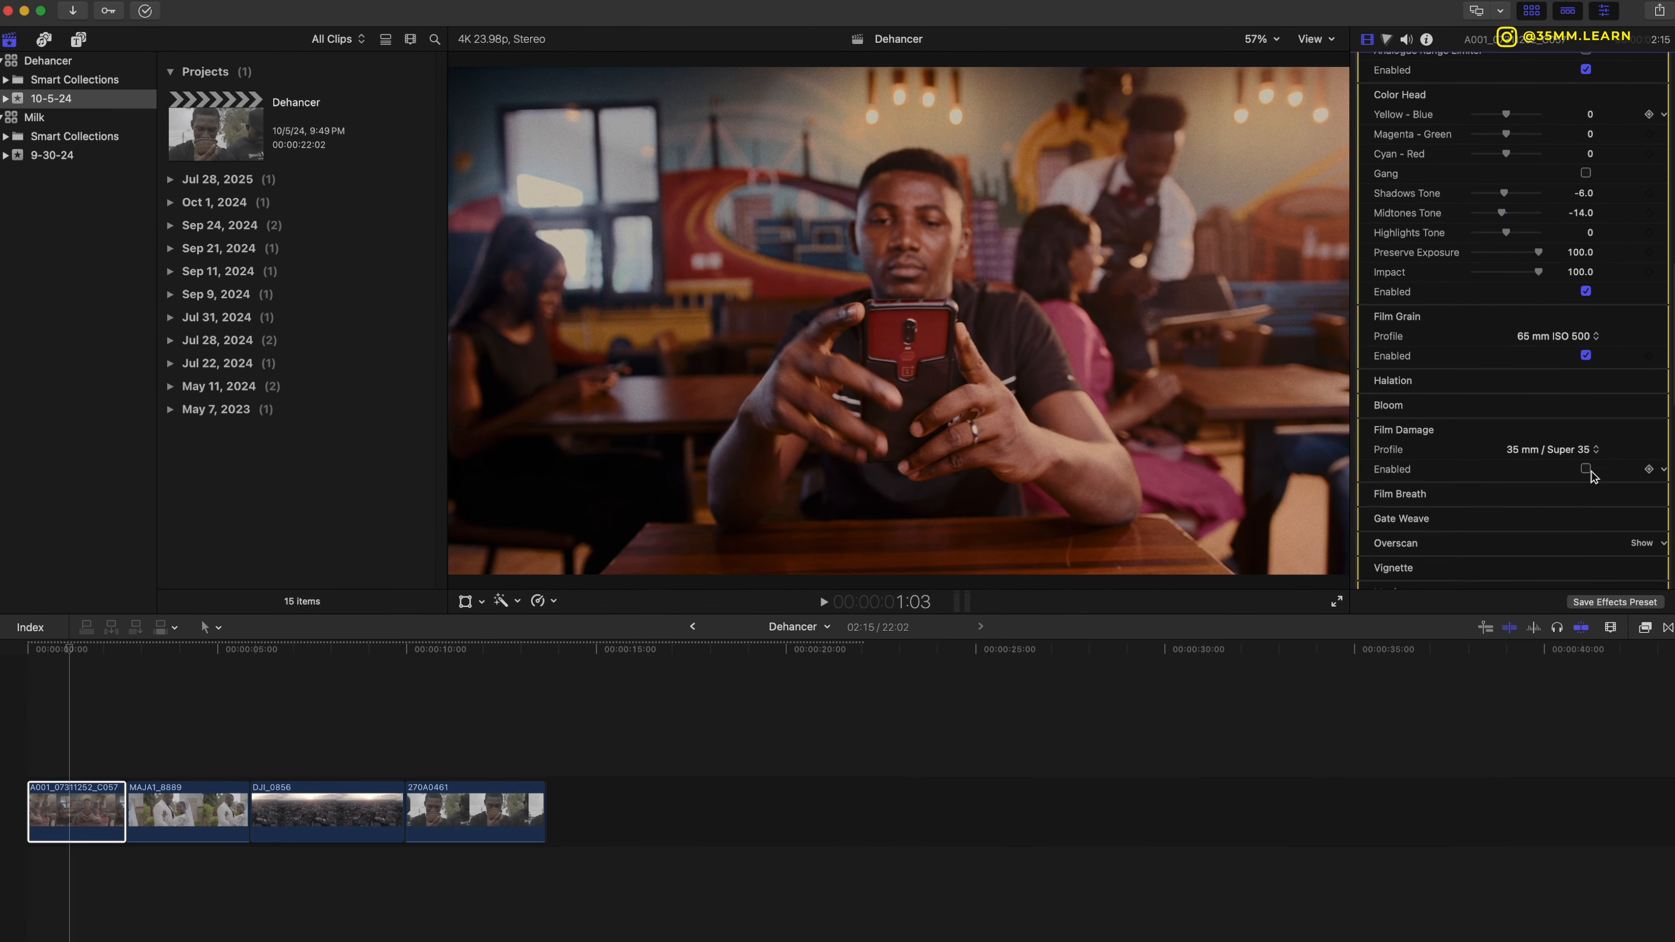
click(1582, 453)
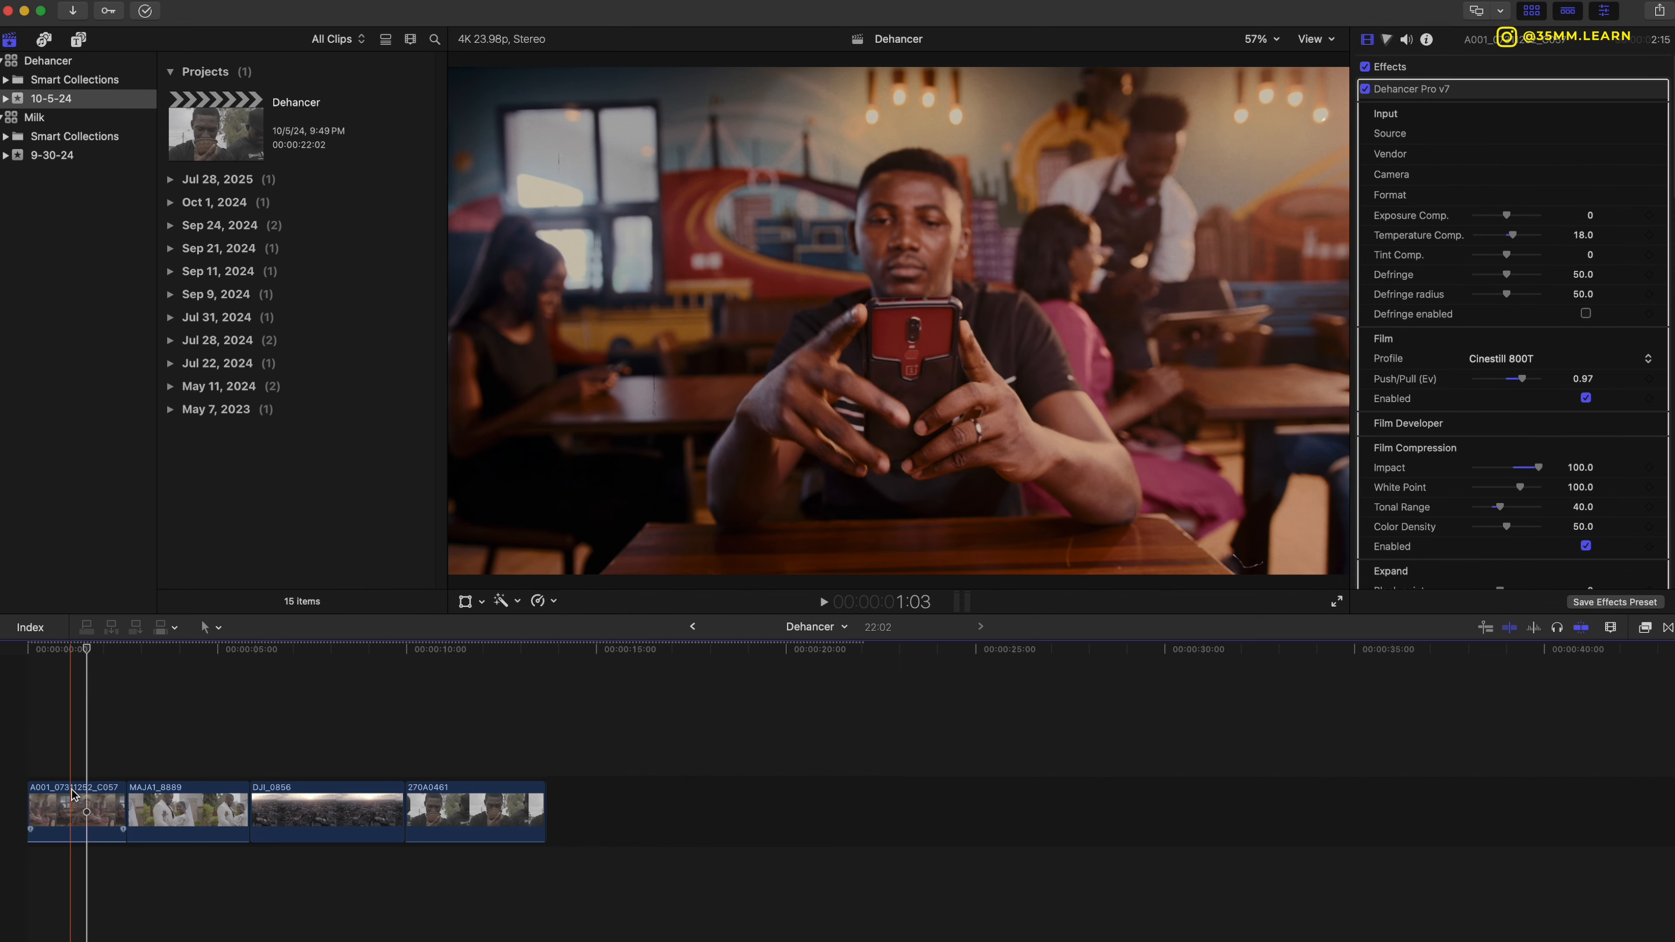
click(73, 794)
scroll(1584, 405, down, 8)
scroll(1584, 405, down, 10)
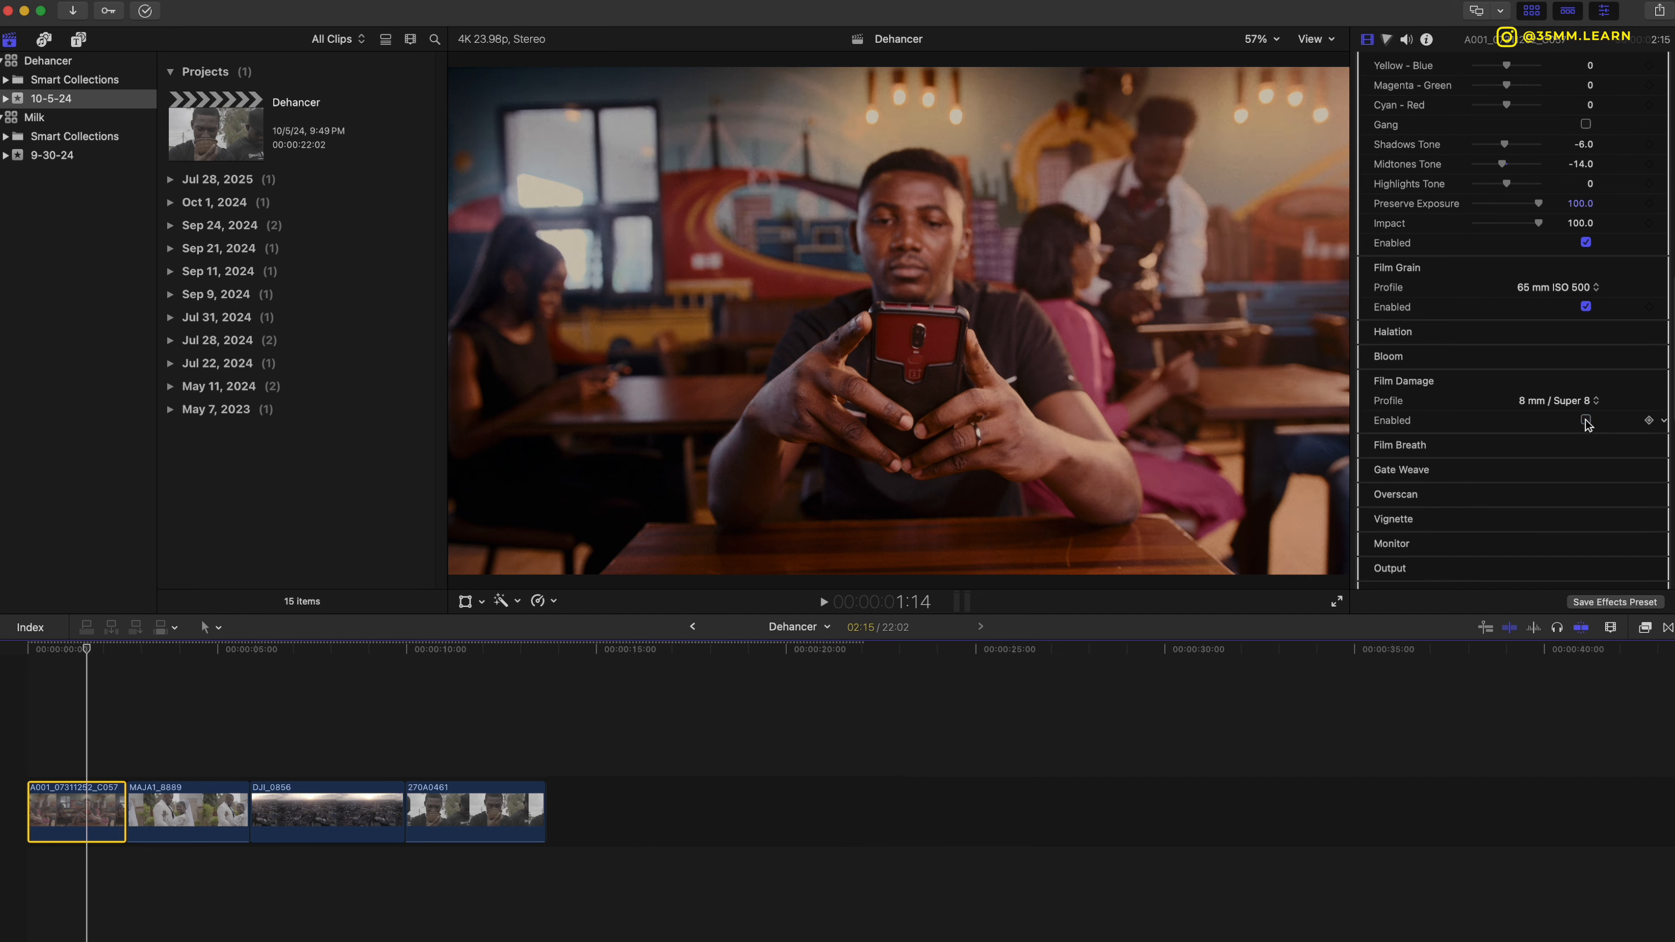
click(1640, 381)
Enable Film Breath with the 35 mm / Super 35 profile and play the first clip to preview it.
click(1641, 406)
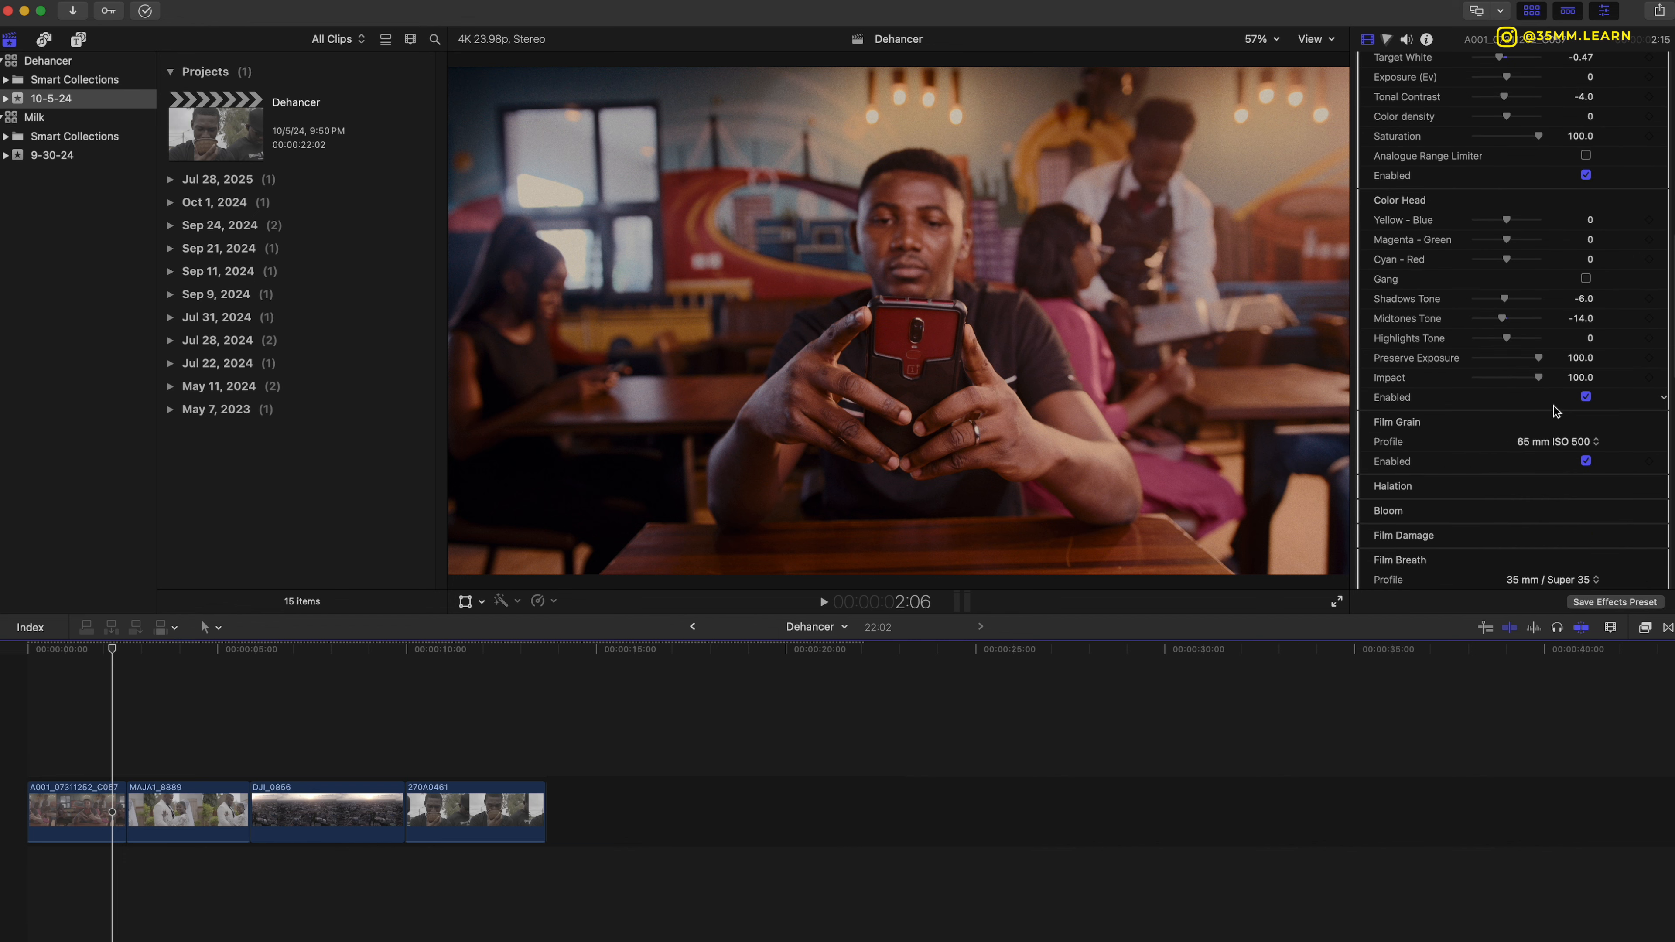
scroll(1573, 426, down, 3)
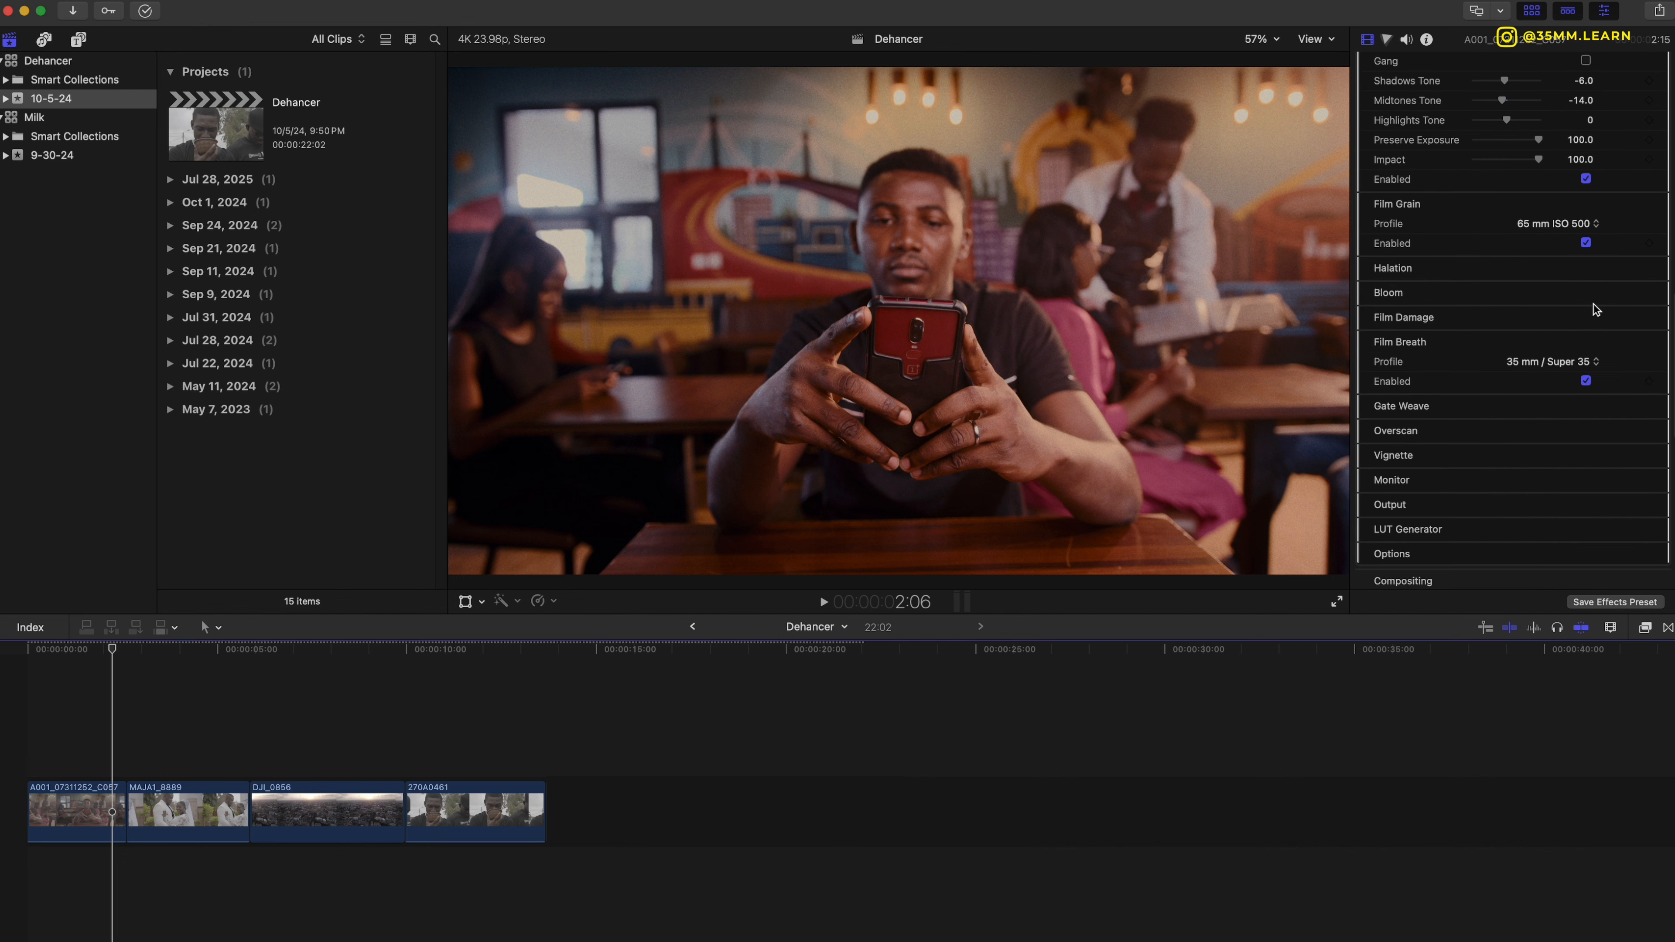
key(space)
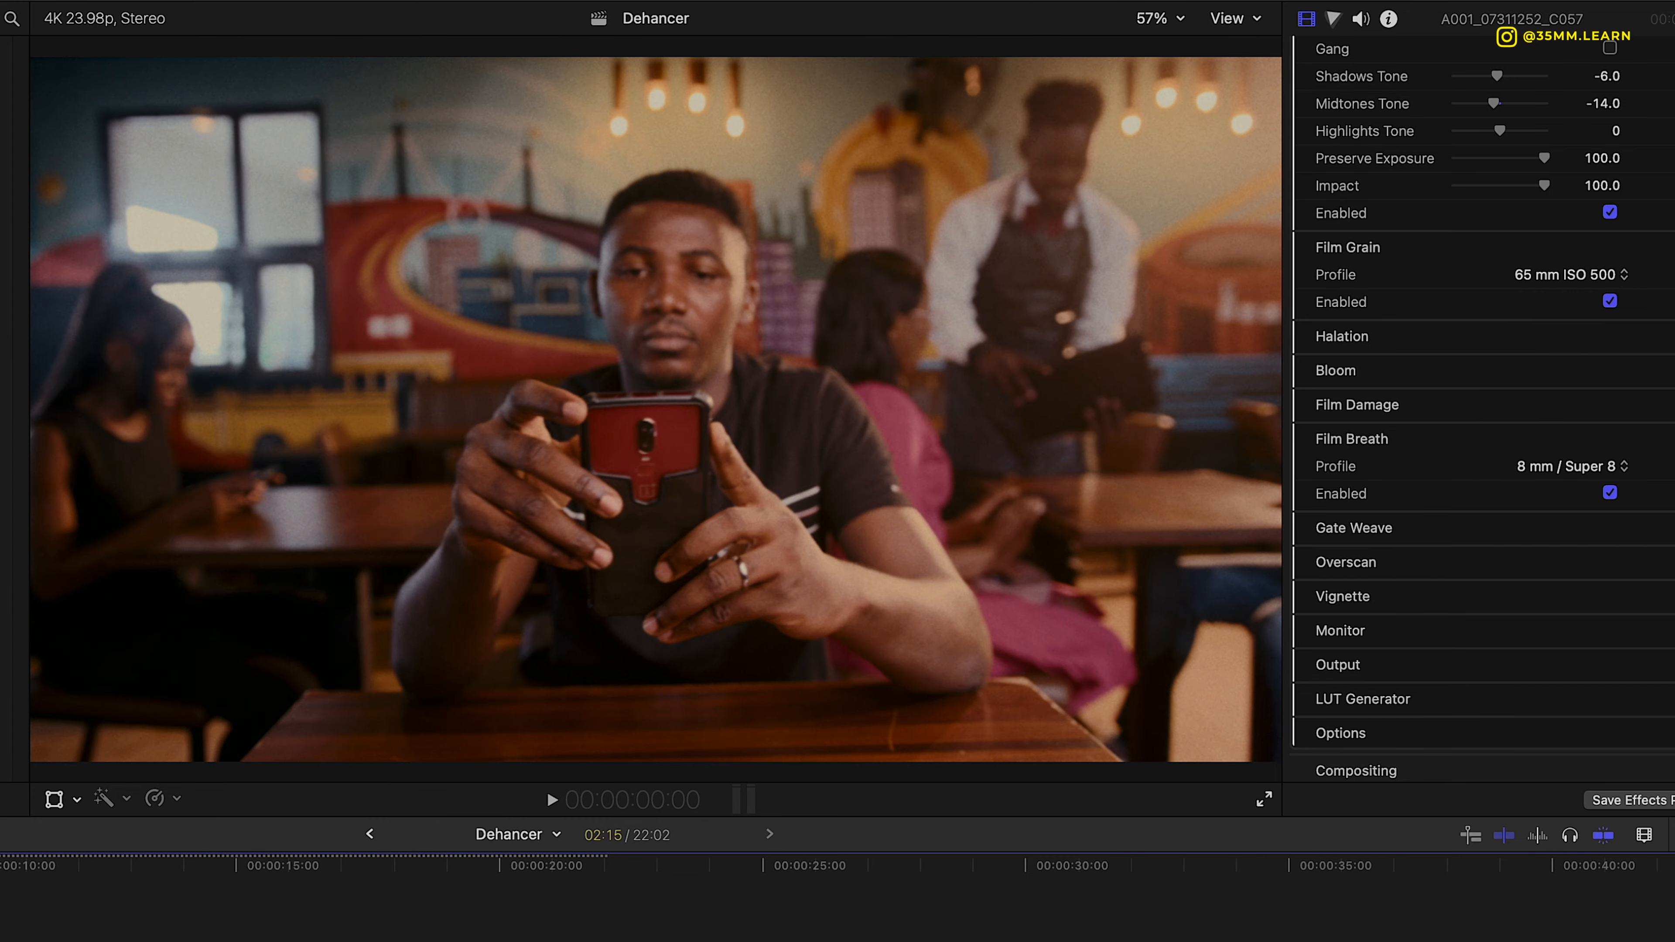
Preview Film Breath with the 8 mm / Super 8 profile by playing the first clip, and collapse its settings.
key(space)
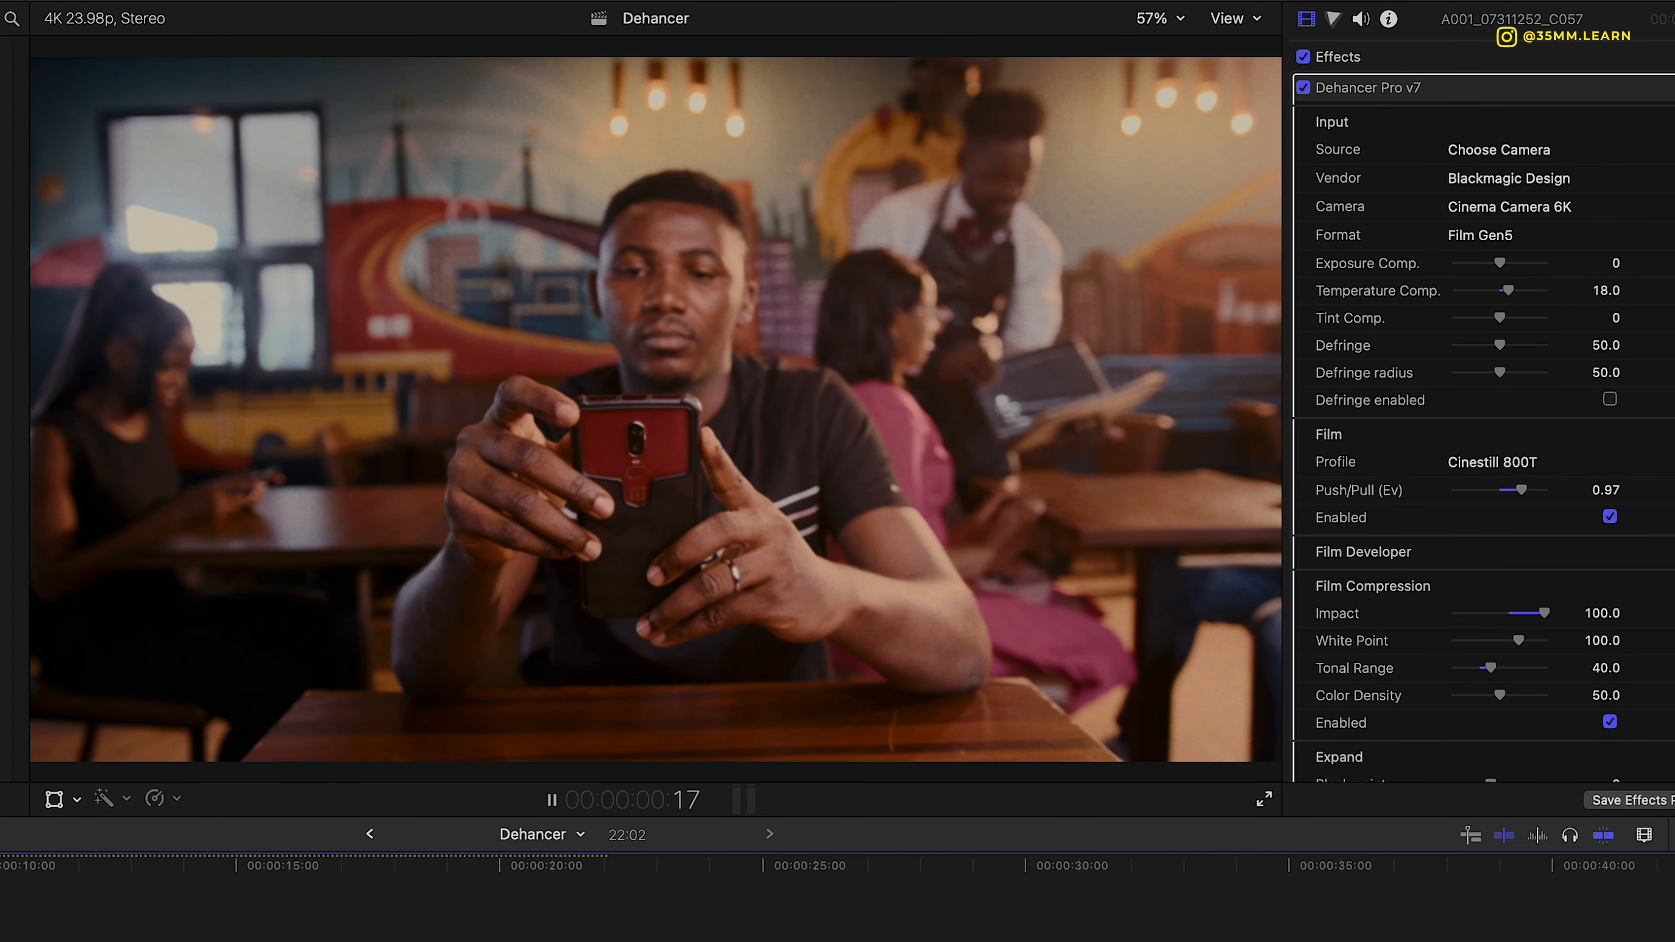
key(space)
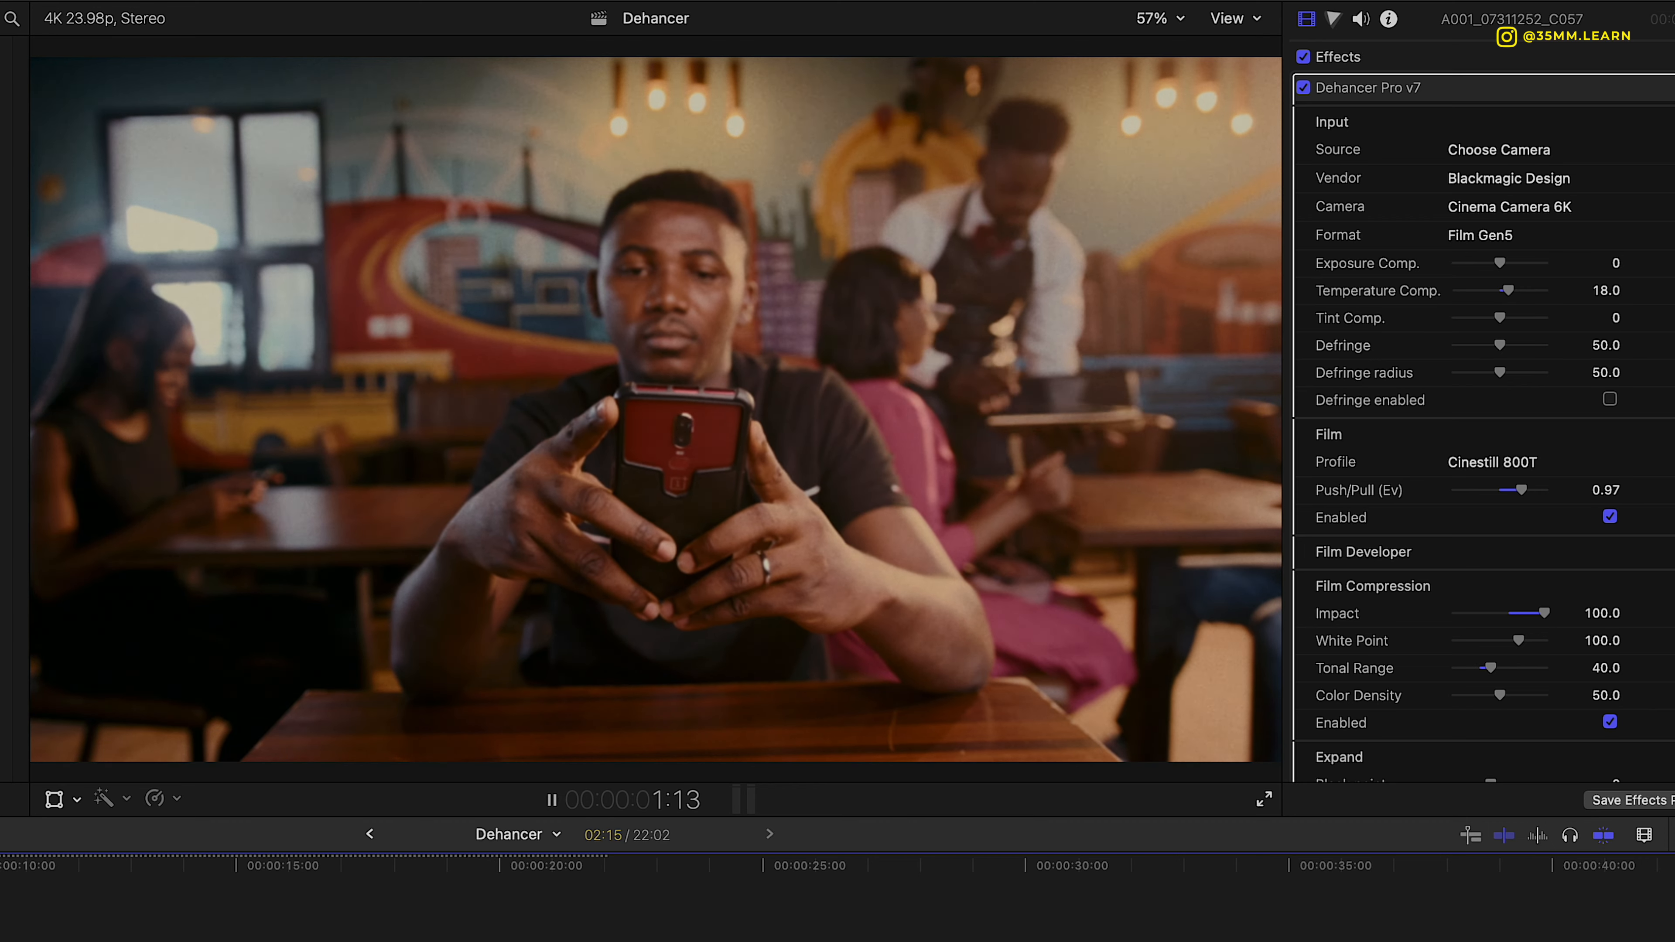
key(space)
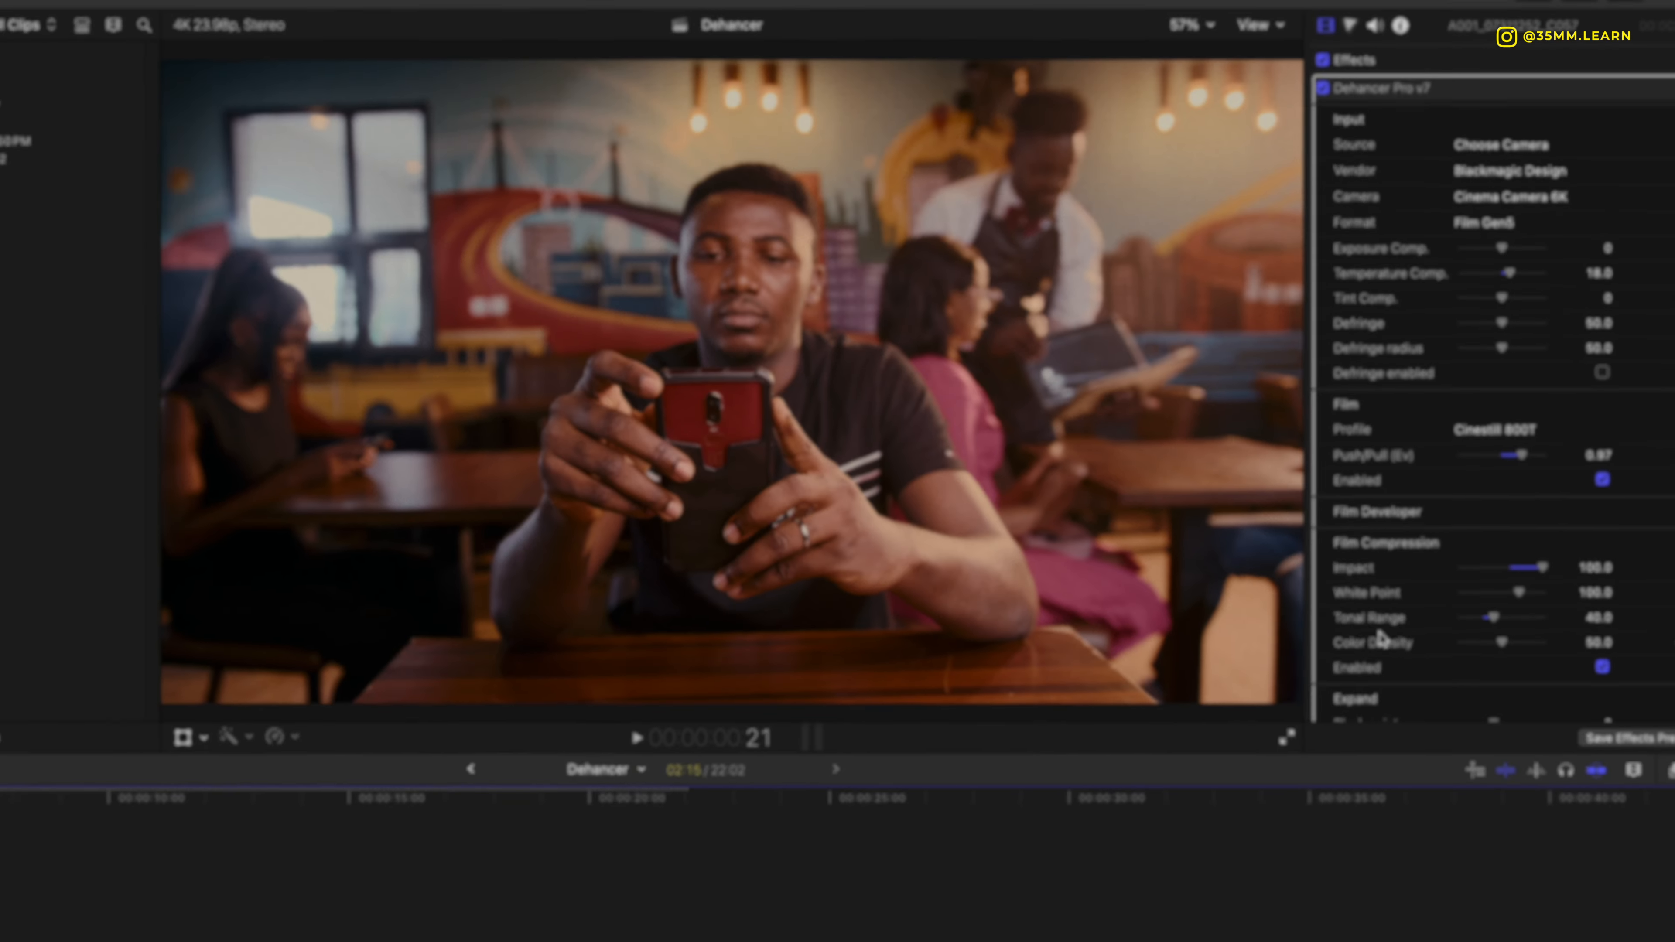
scroll(1506, 530, down, 15)
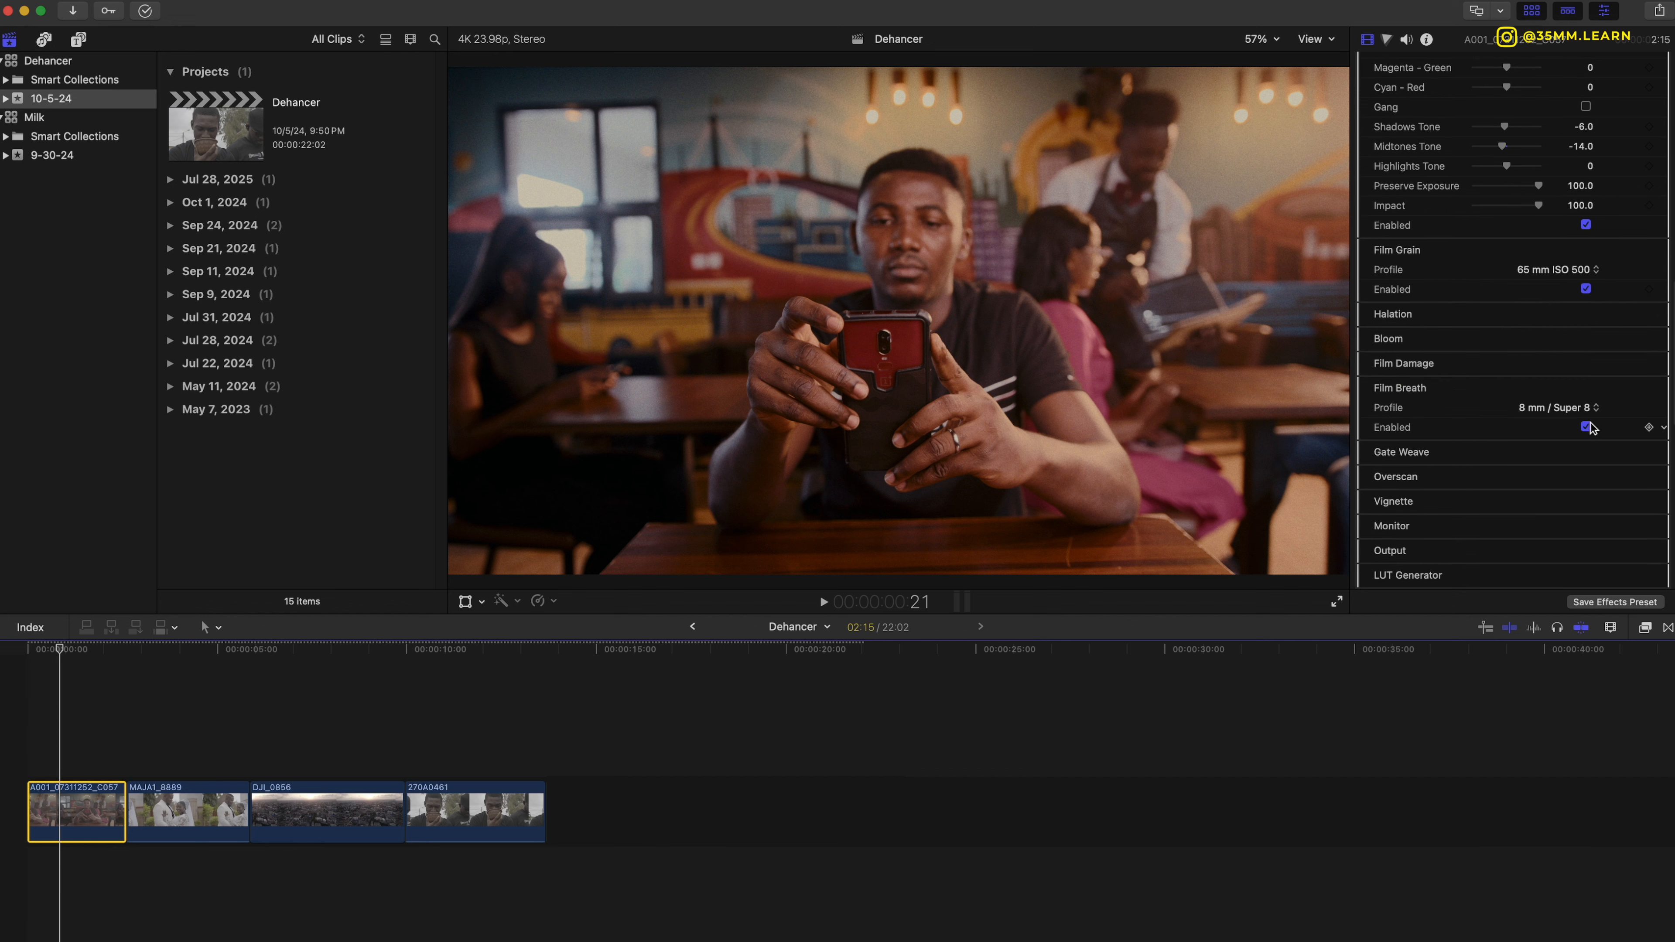
click(1636, 390)
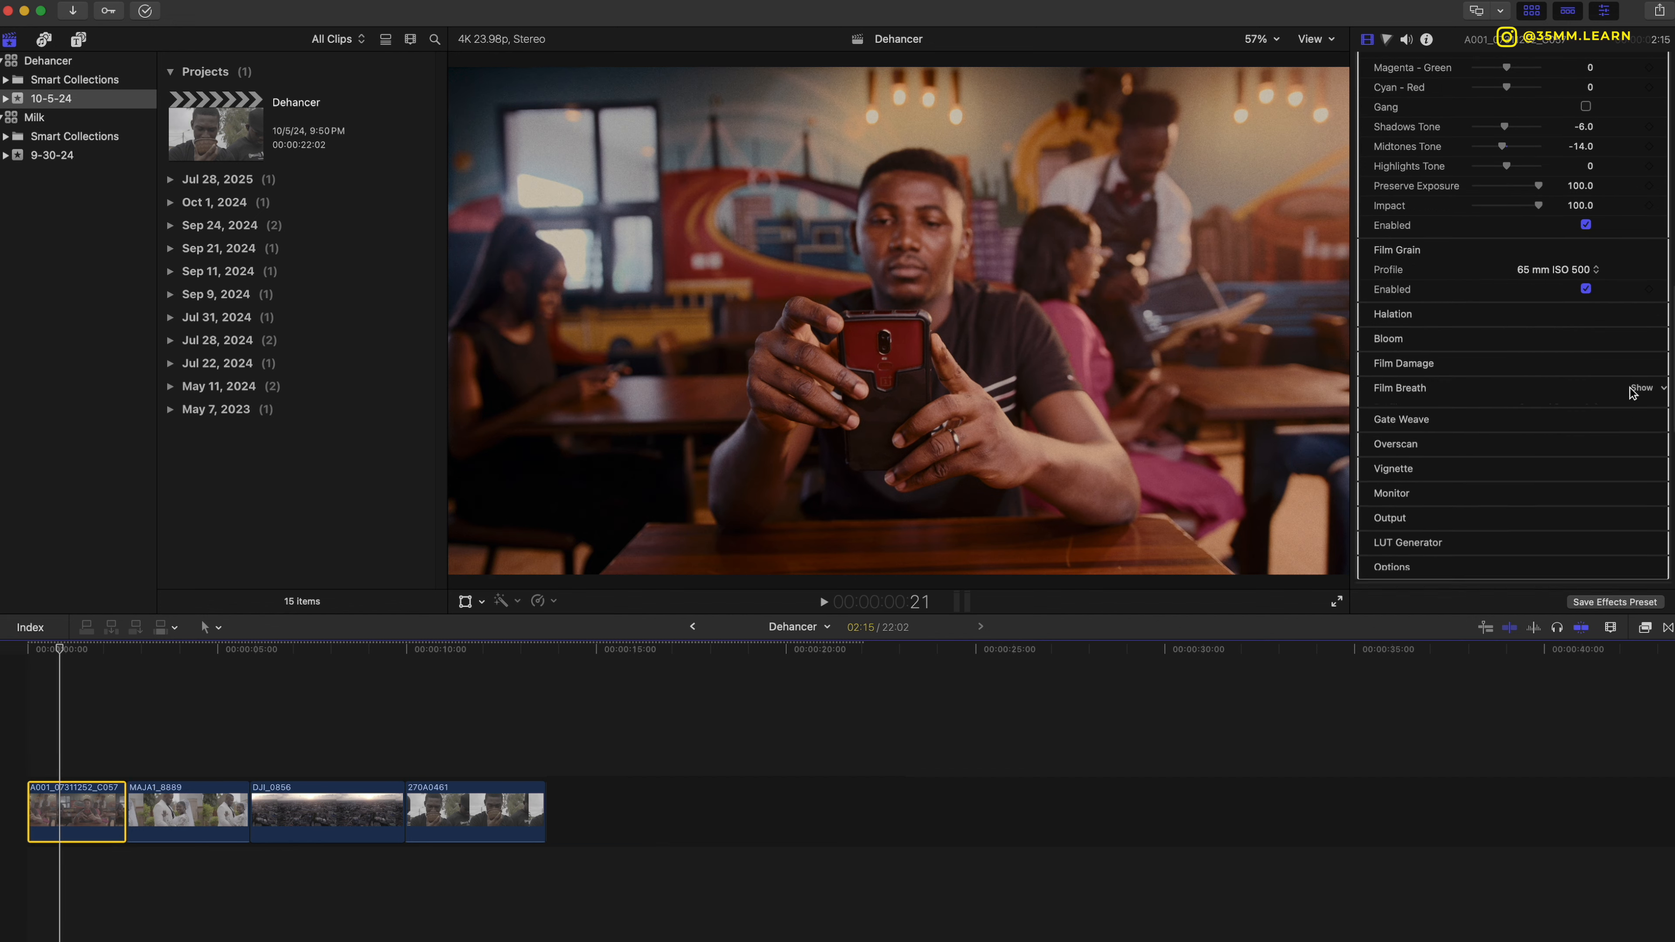
Try Gate Weave with the 35 mm / Super 35 and 8 mm / Super 8 profiles during playback, then disable and collapse it.
click(1638, 413)
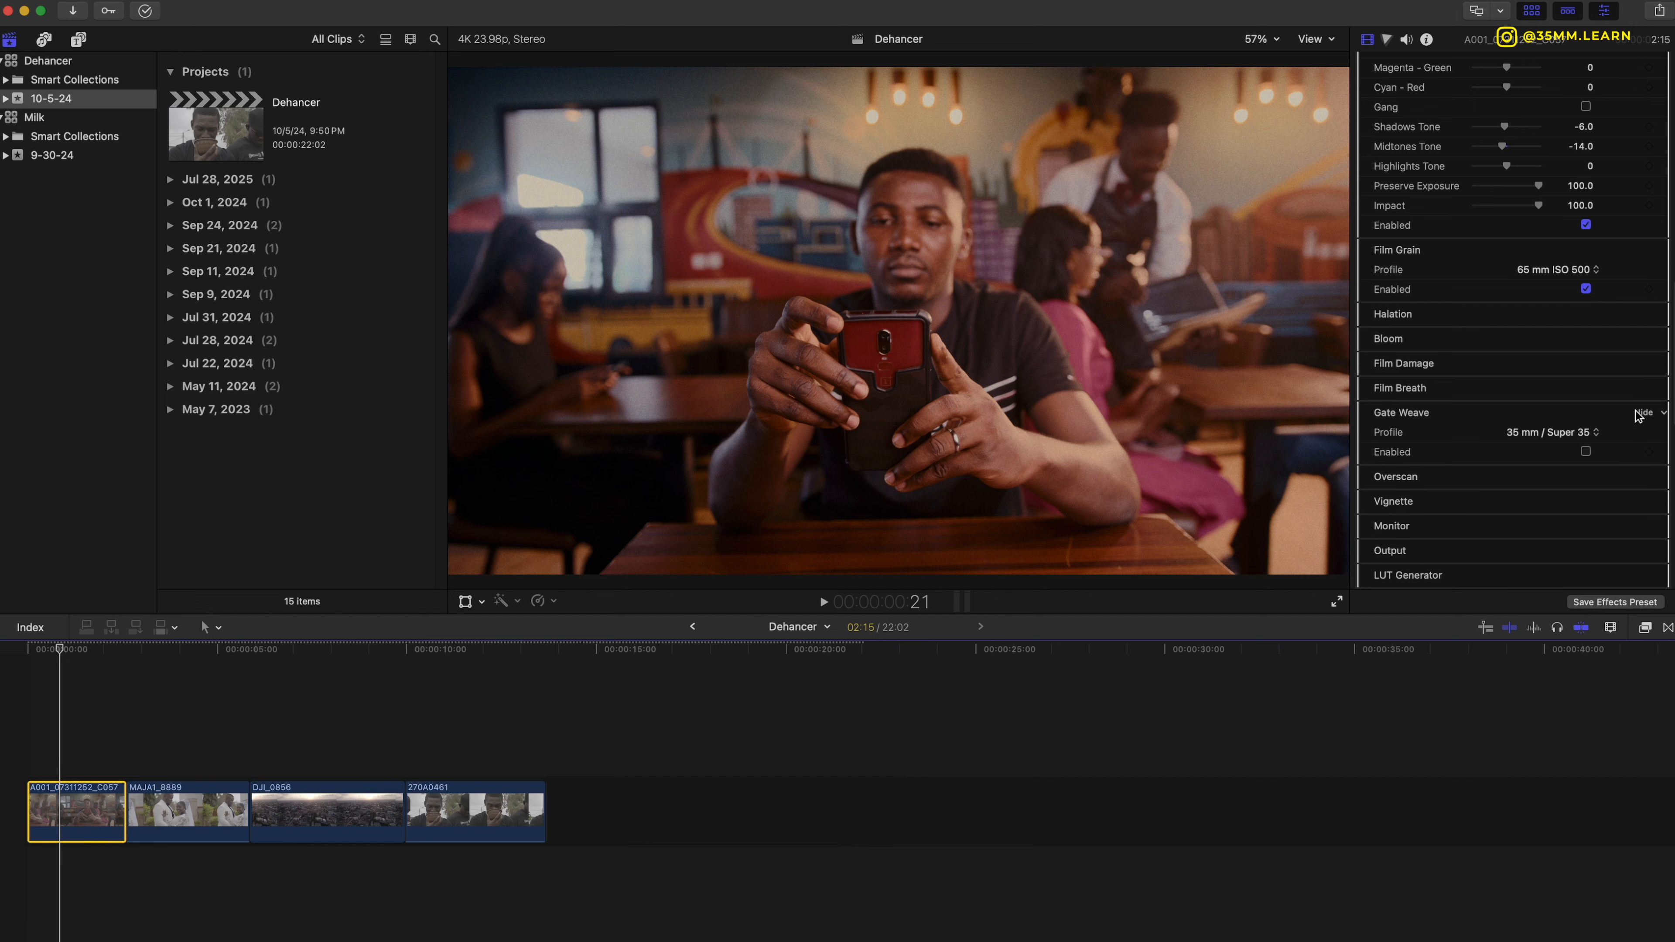
scroll(1582, 303, down, 5)
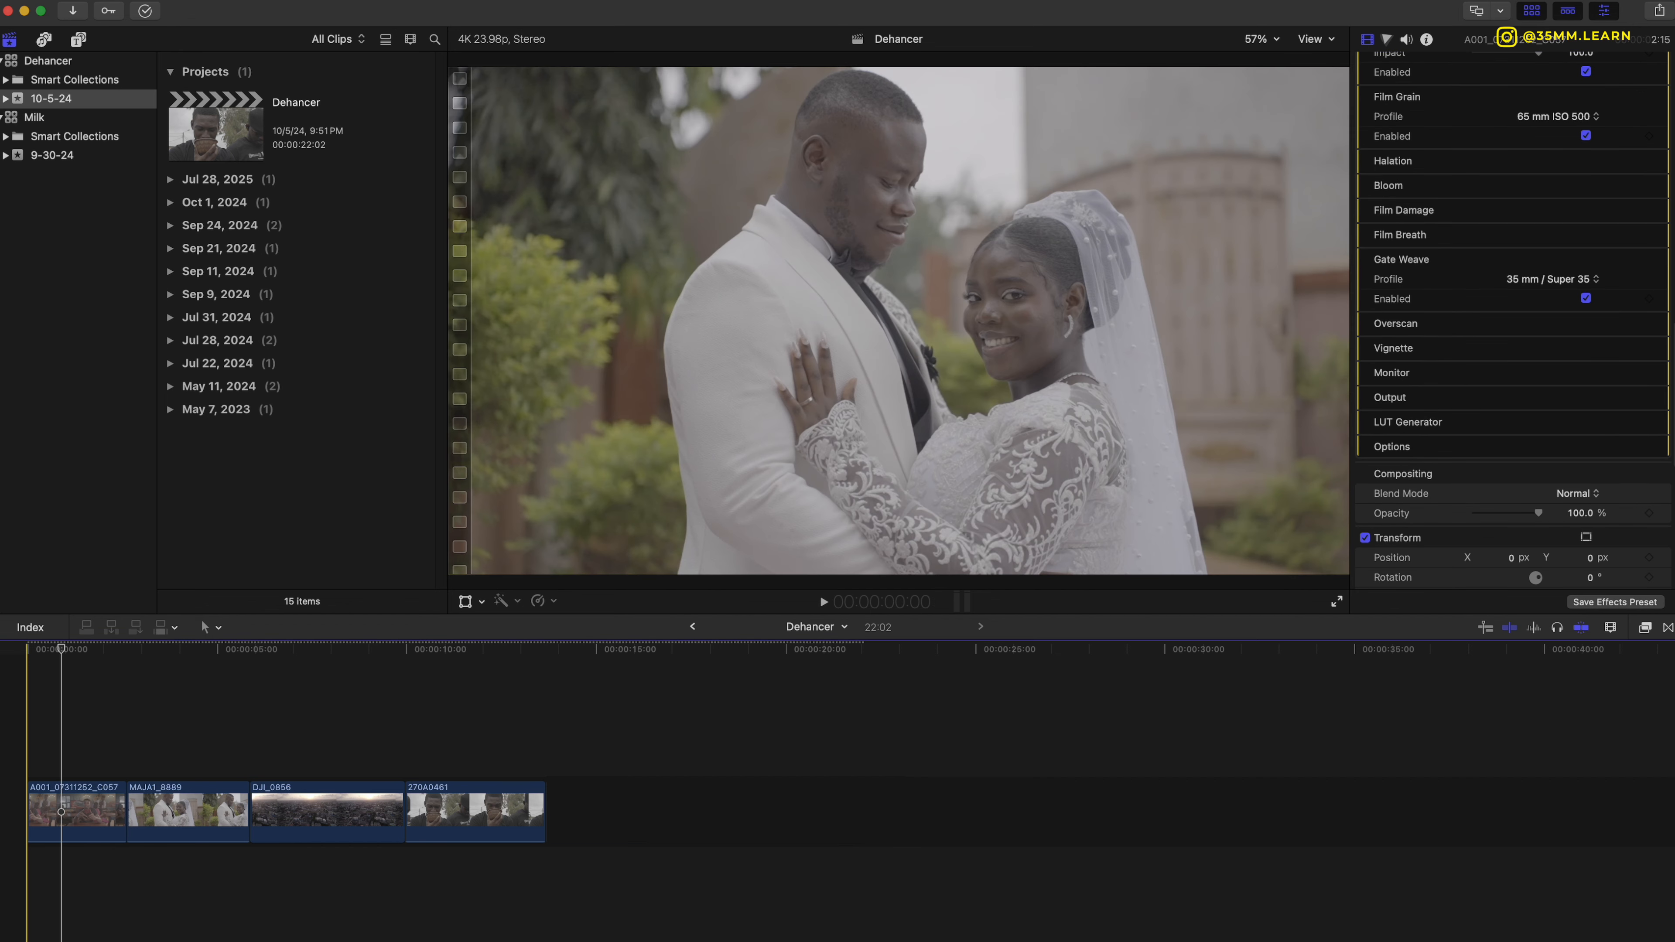
key(space)
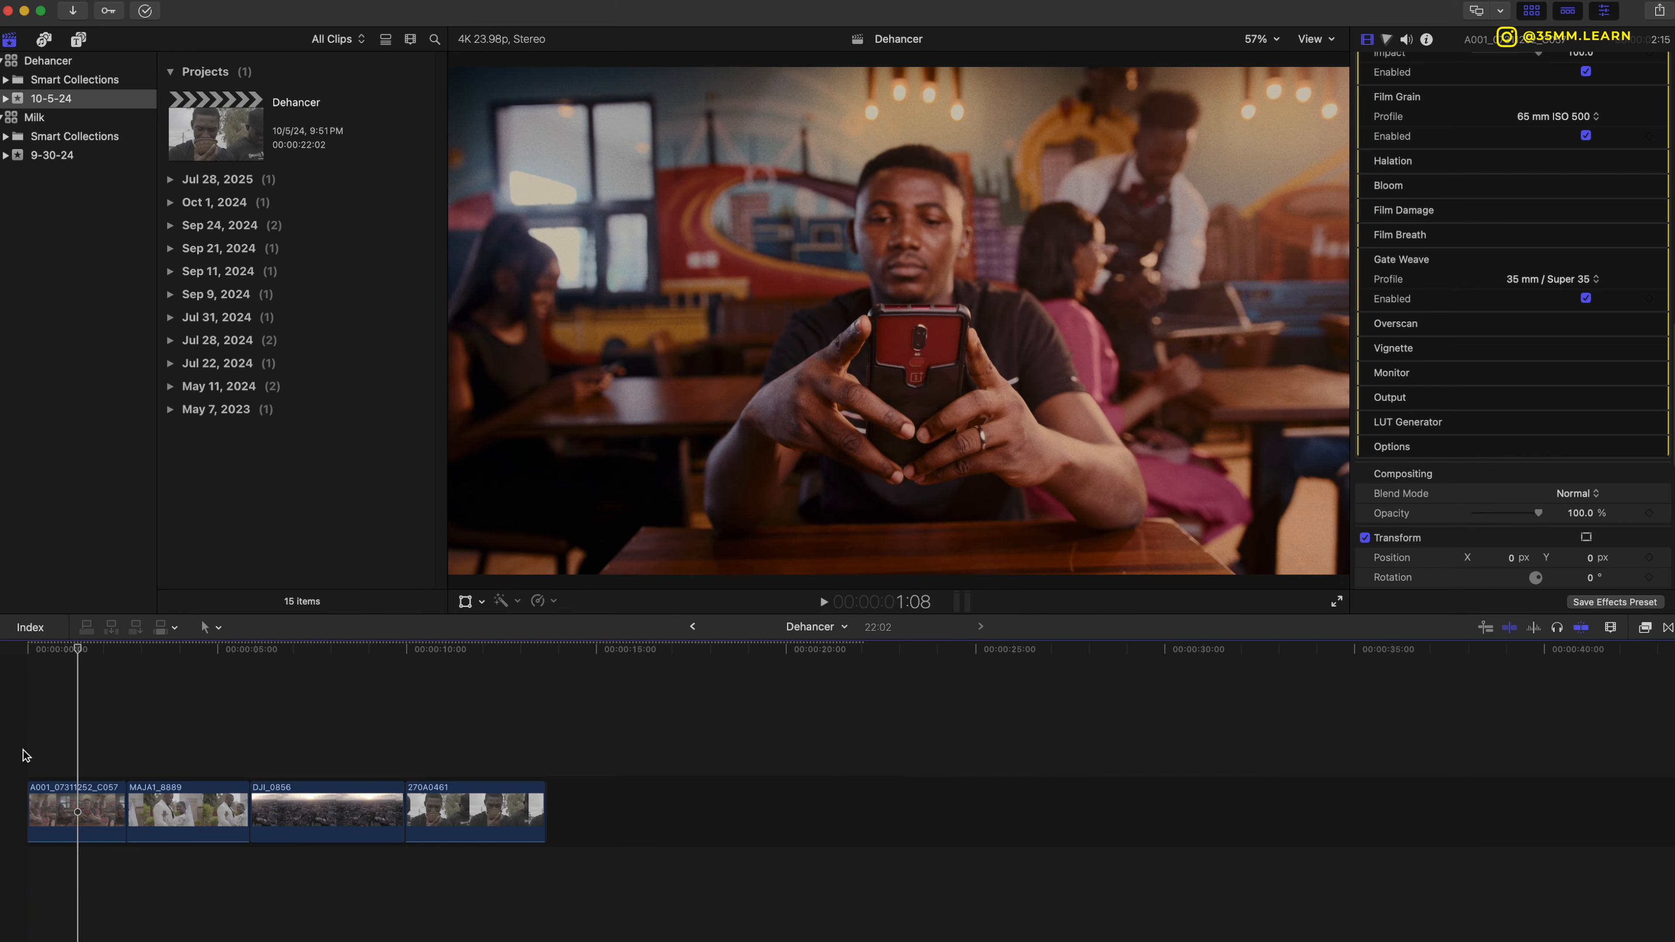
click(1550, 279)
click(1568, 259)
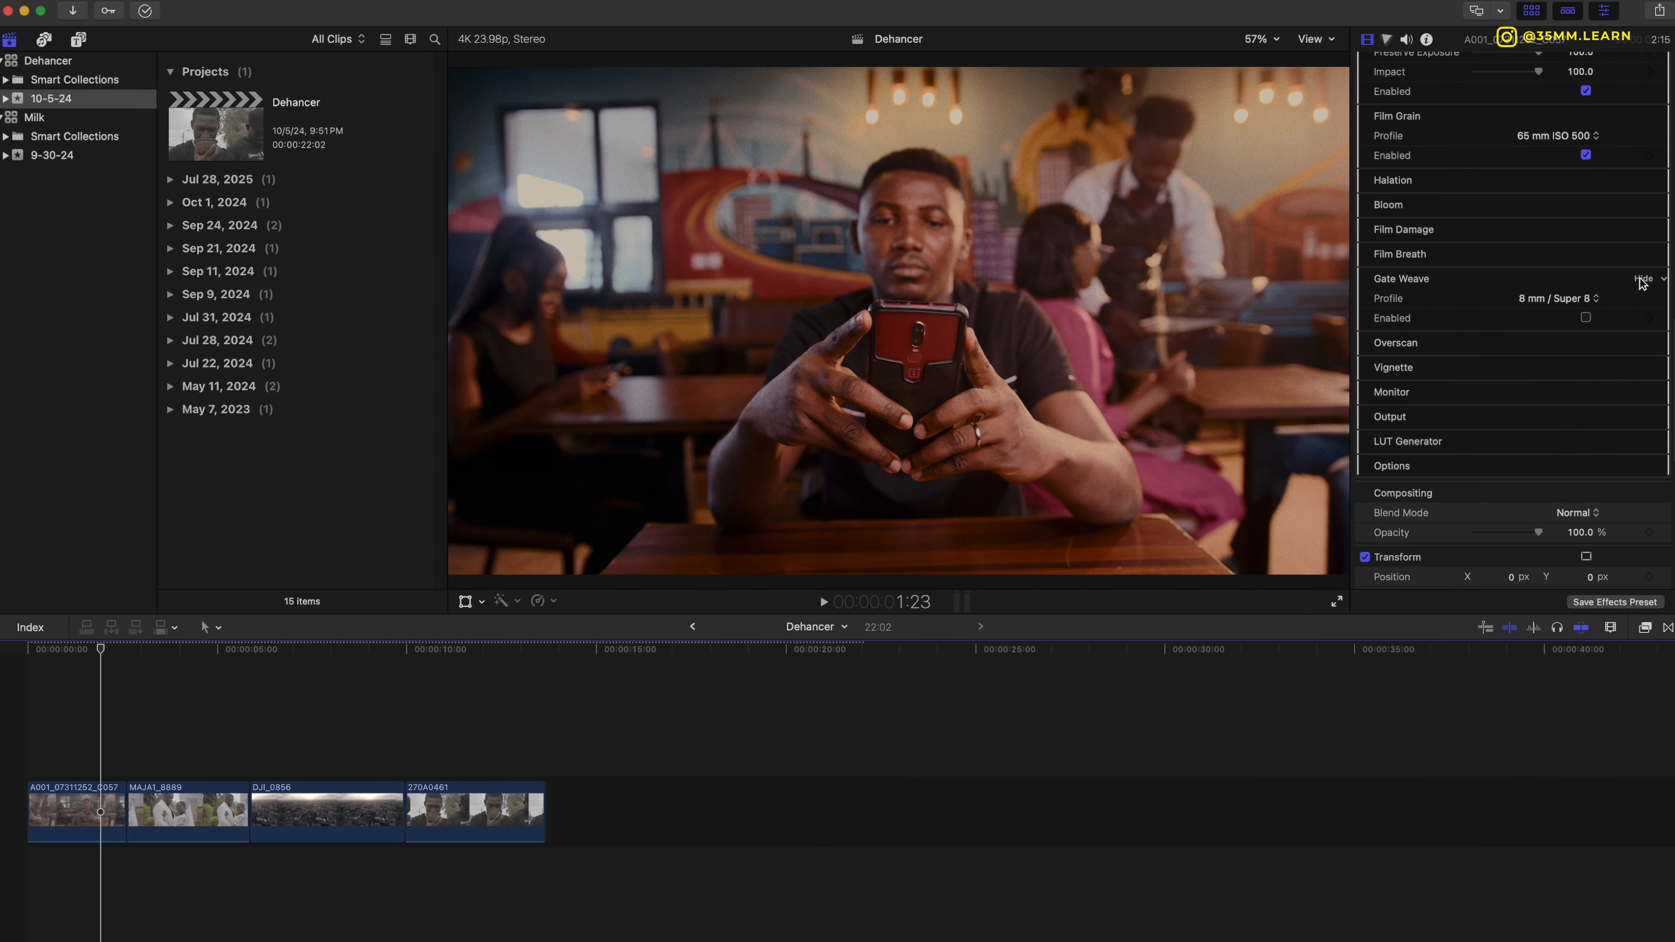
click(1643, 279)
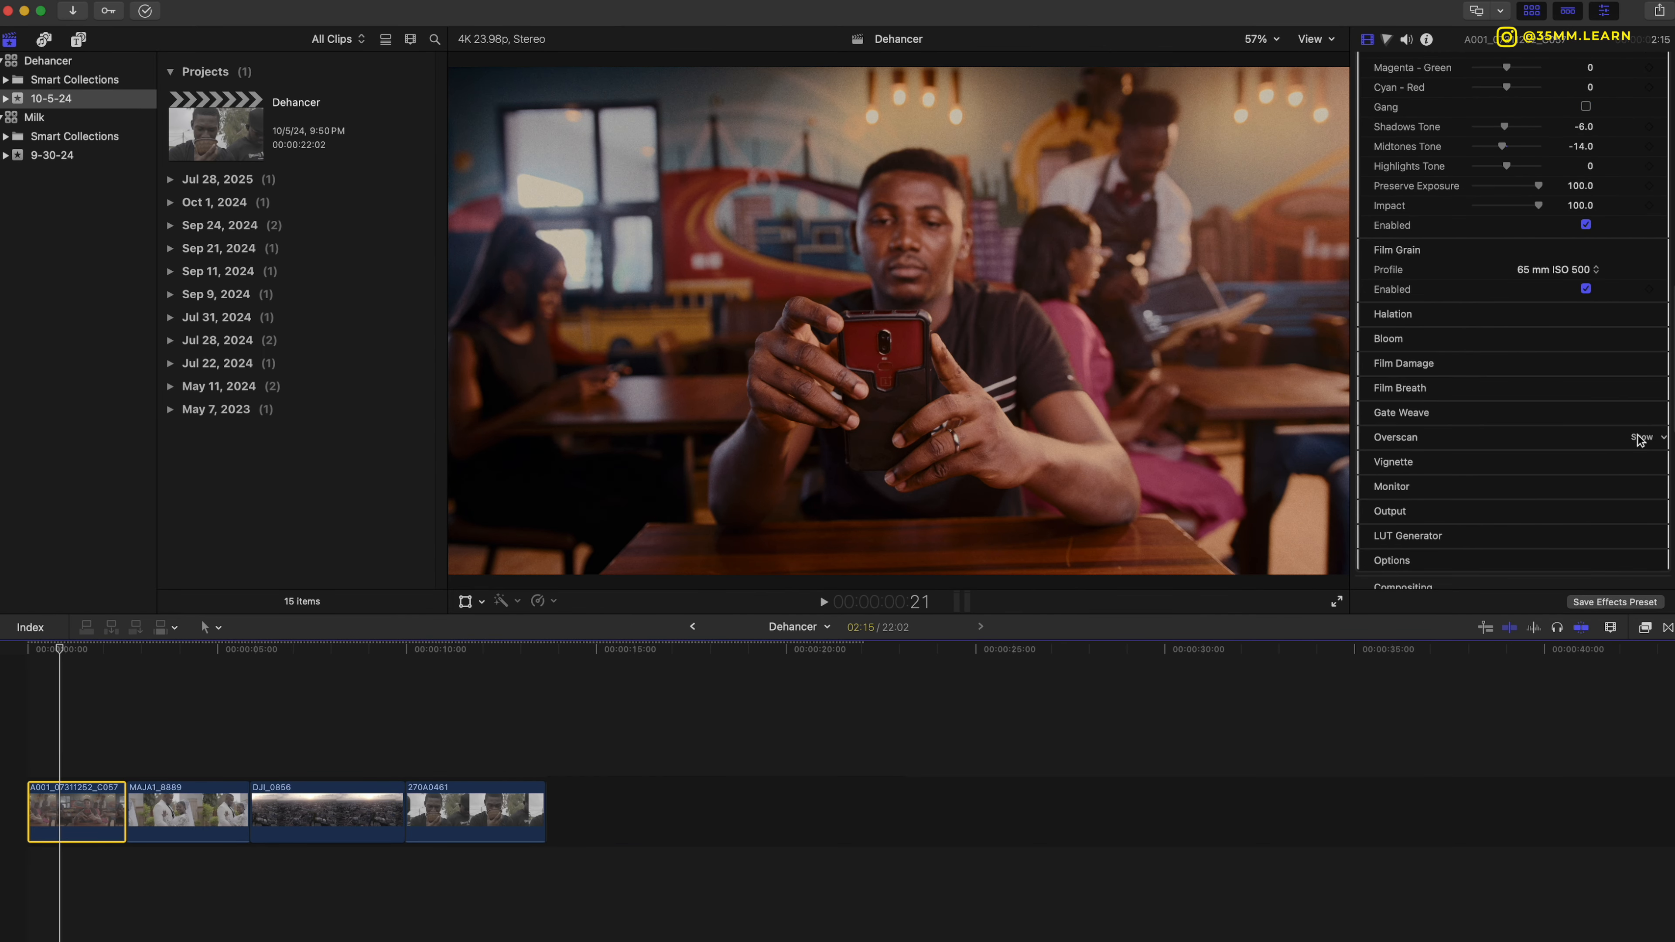
Enable Overscan with the Super 35mm 1.37:1 gate type and play the first clip from its start to preview it.
click(1642, 436)
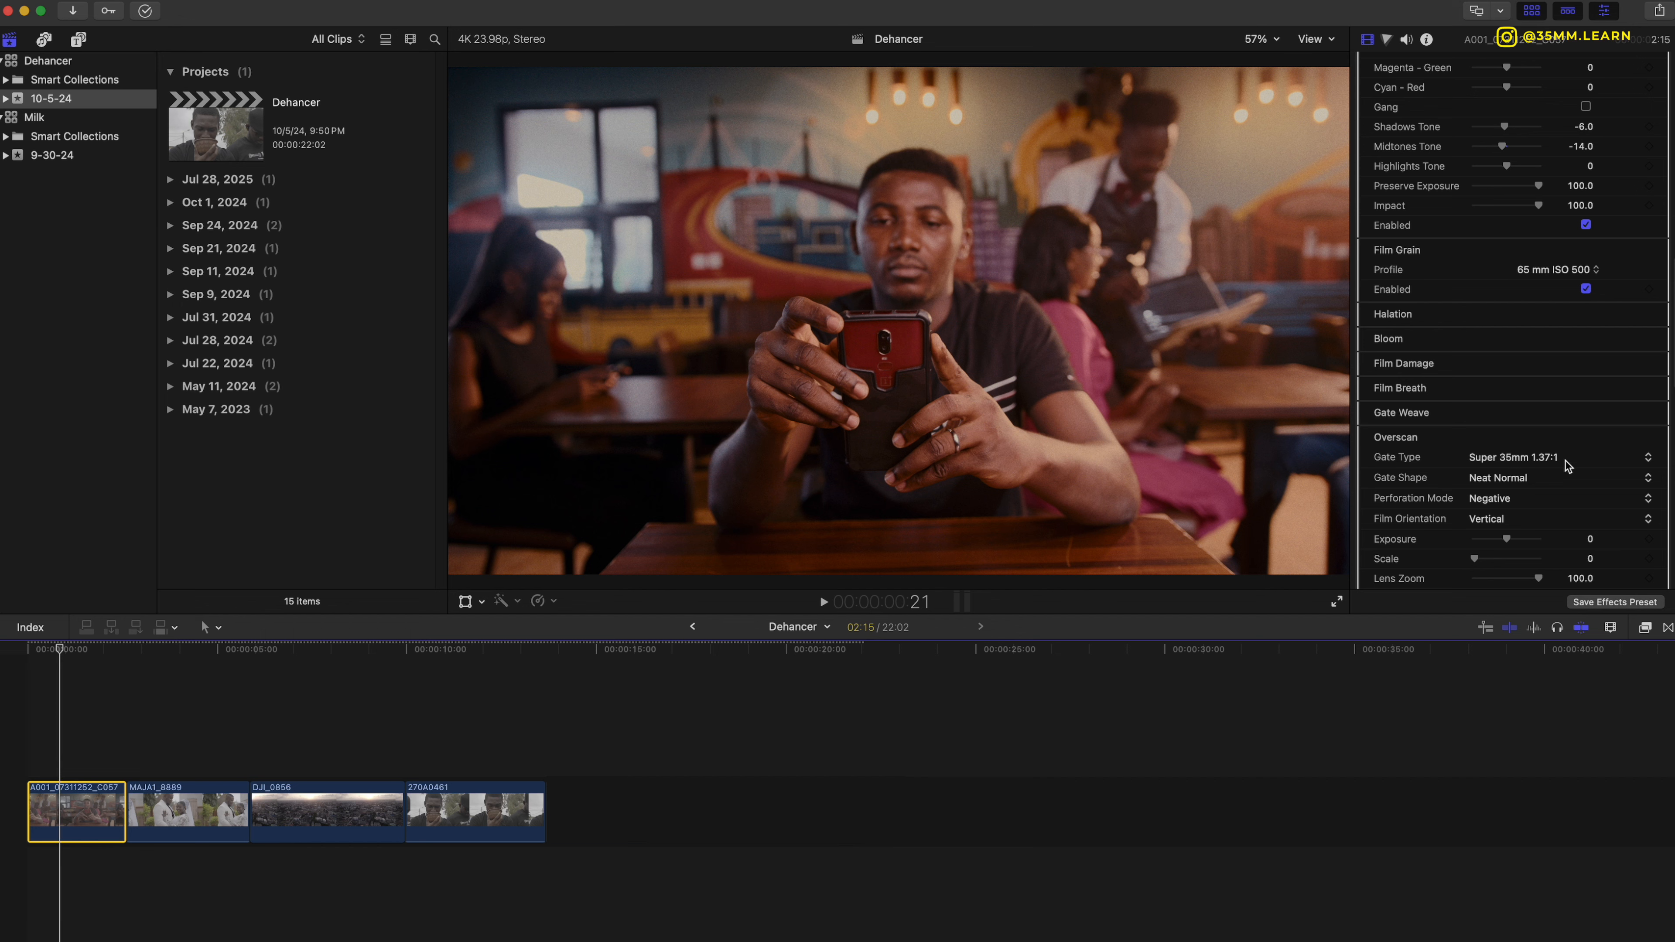
scroll(1564, 463, down, 4)
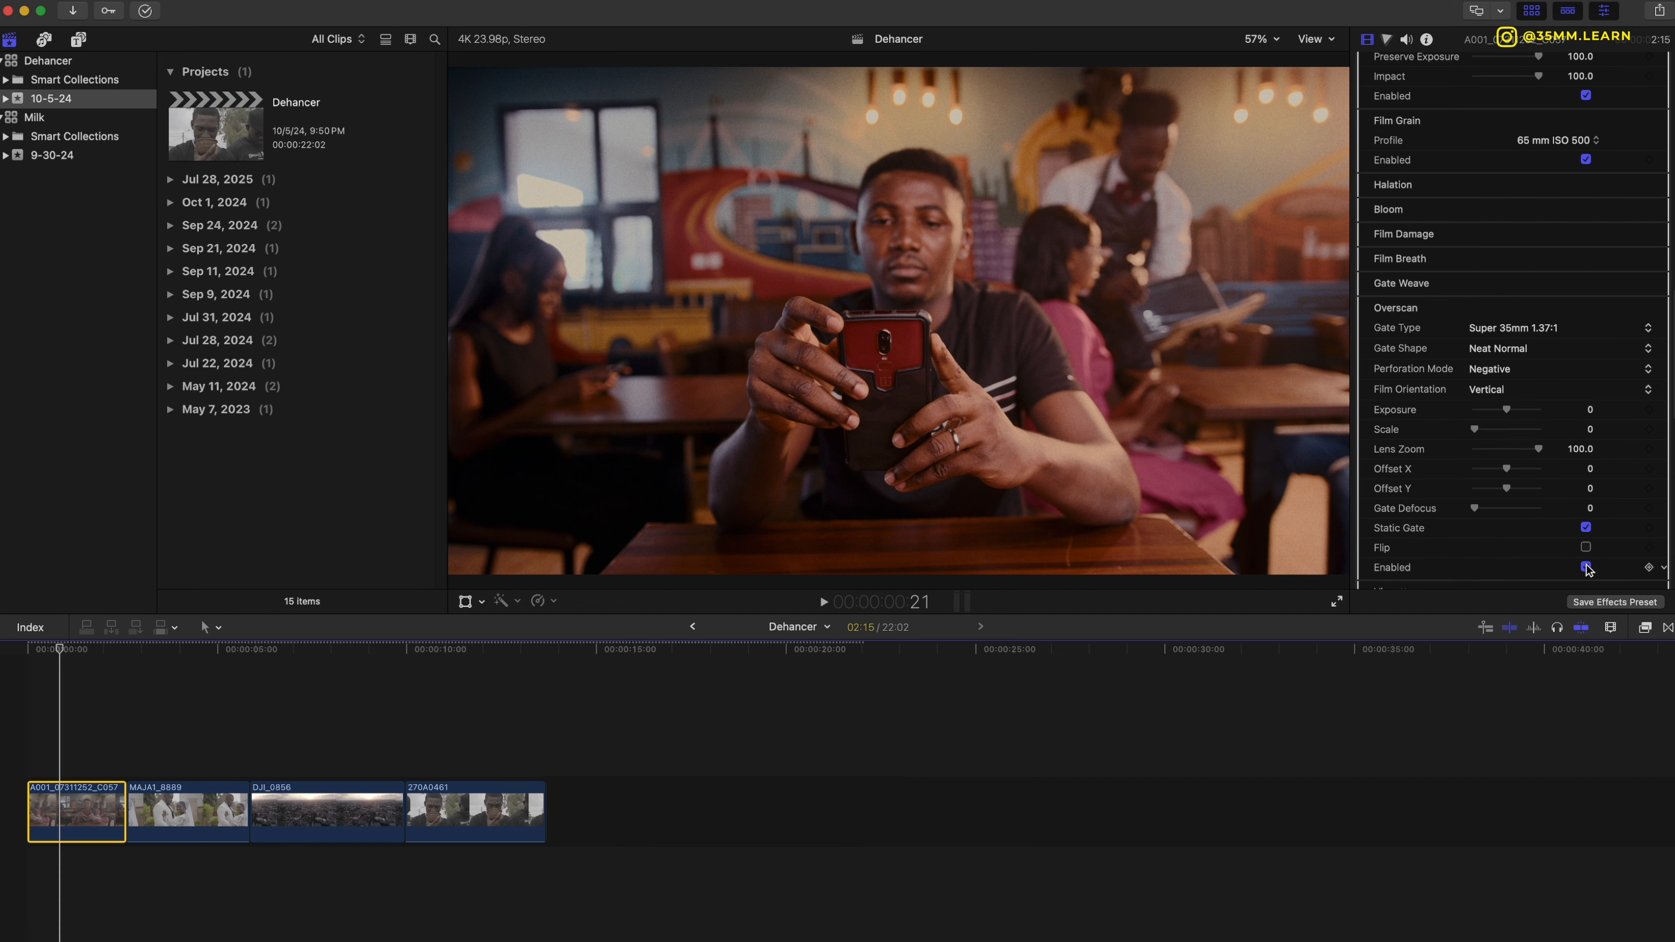
click(1586, 568)
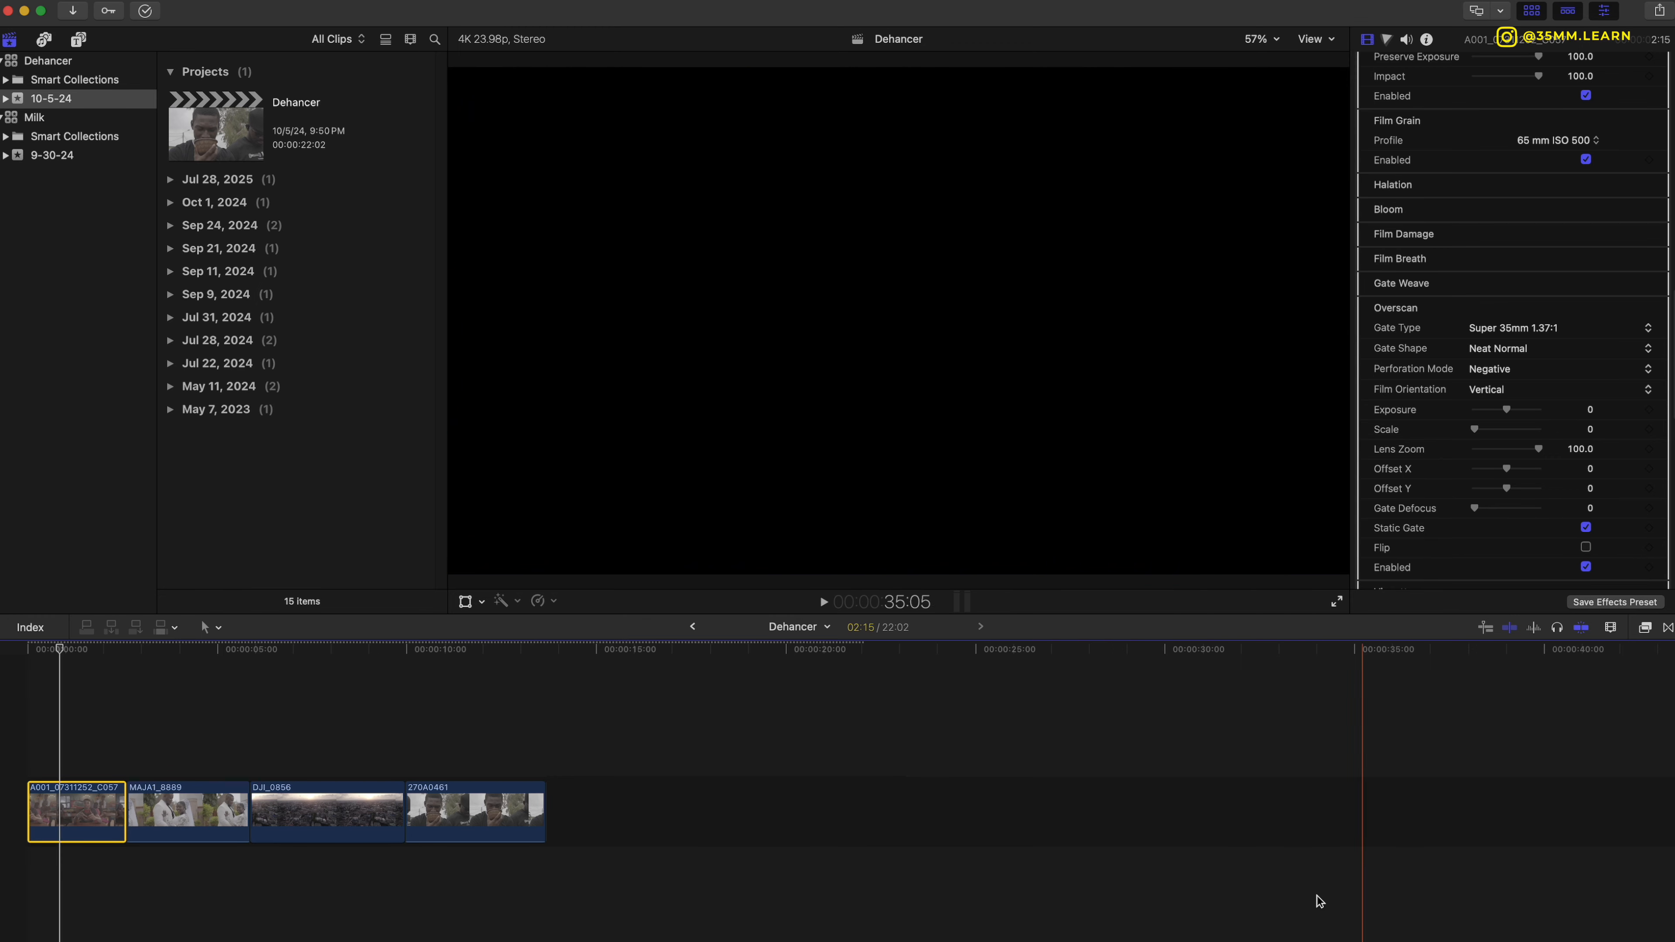
click(3, 773)
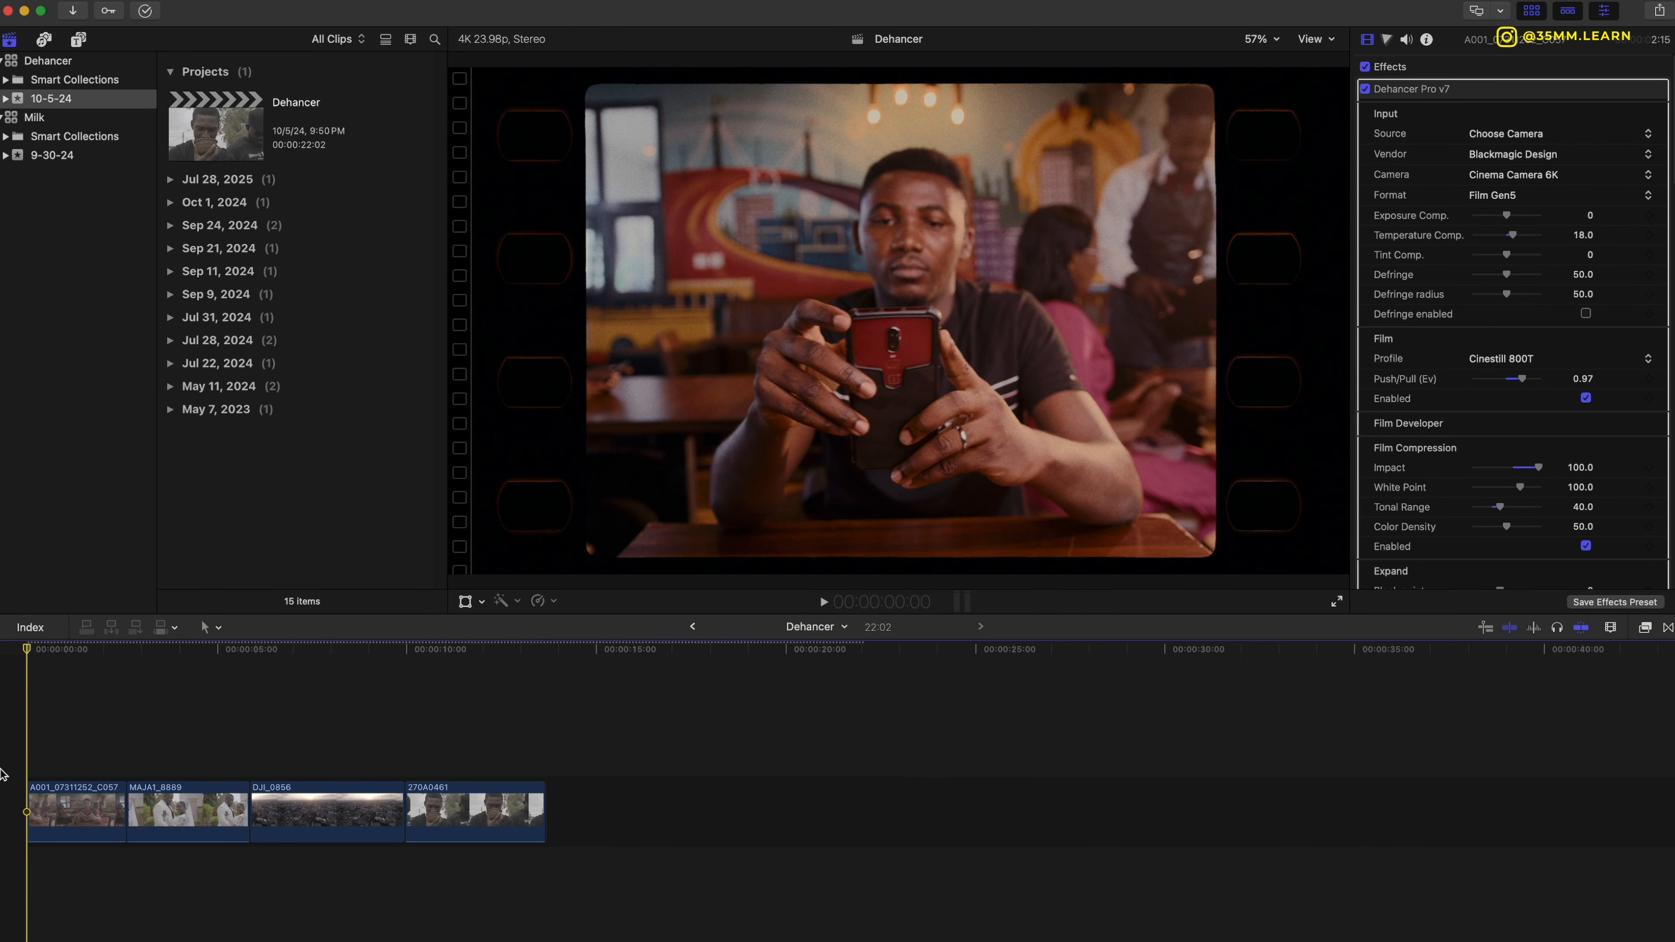
key(space)
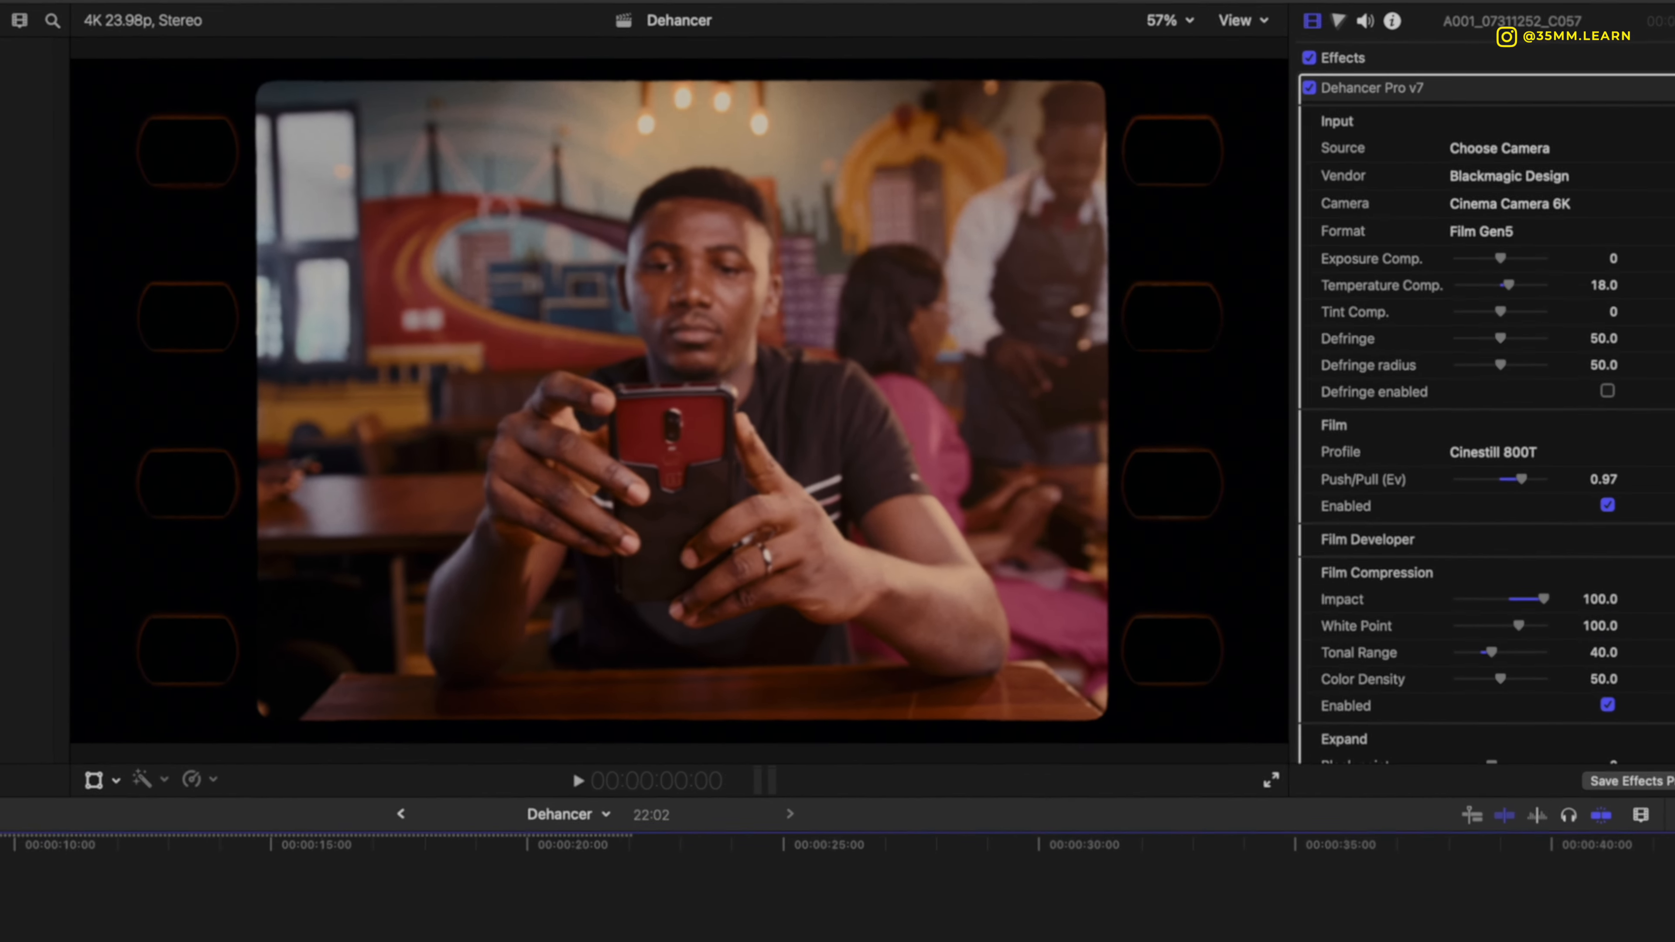
key(space)
key(space)
Try the Ultra 16mm 1.85:1 and Super 8mm 1.33:1 Overscan gate types, then restore Super 35mm 1.37:1.
scroll(1523, 528, down, 2)
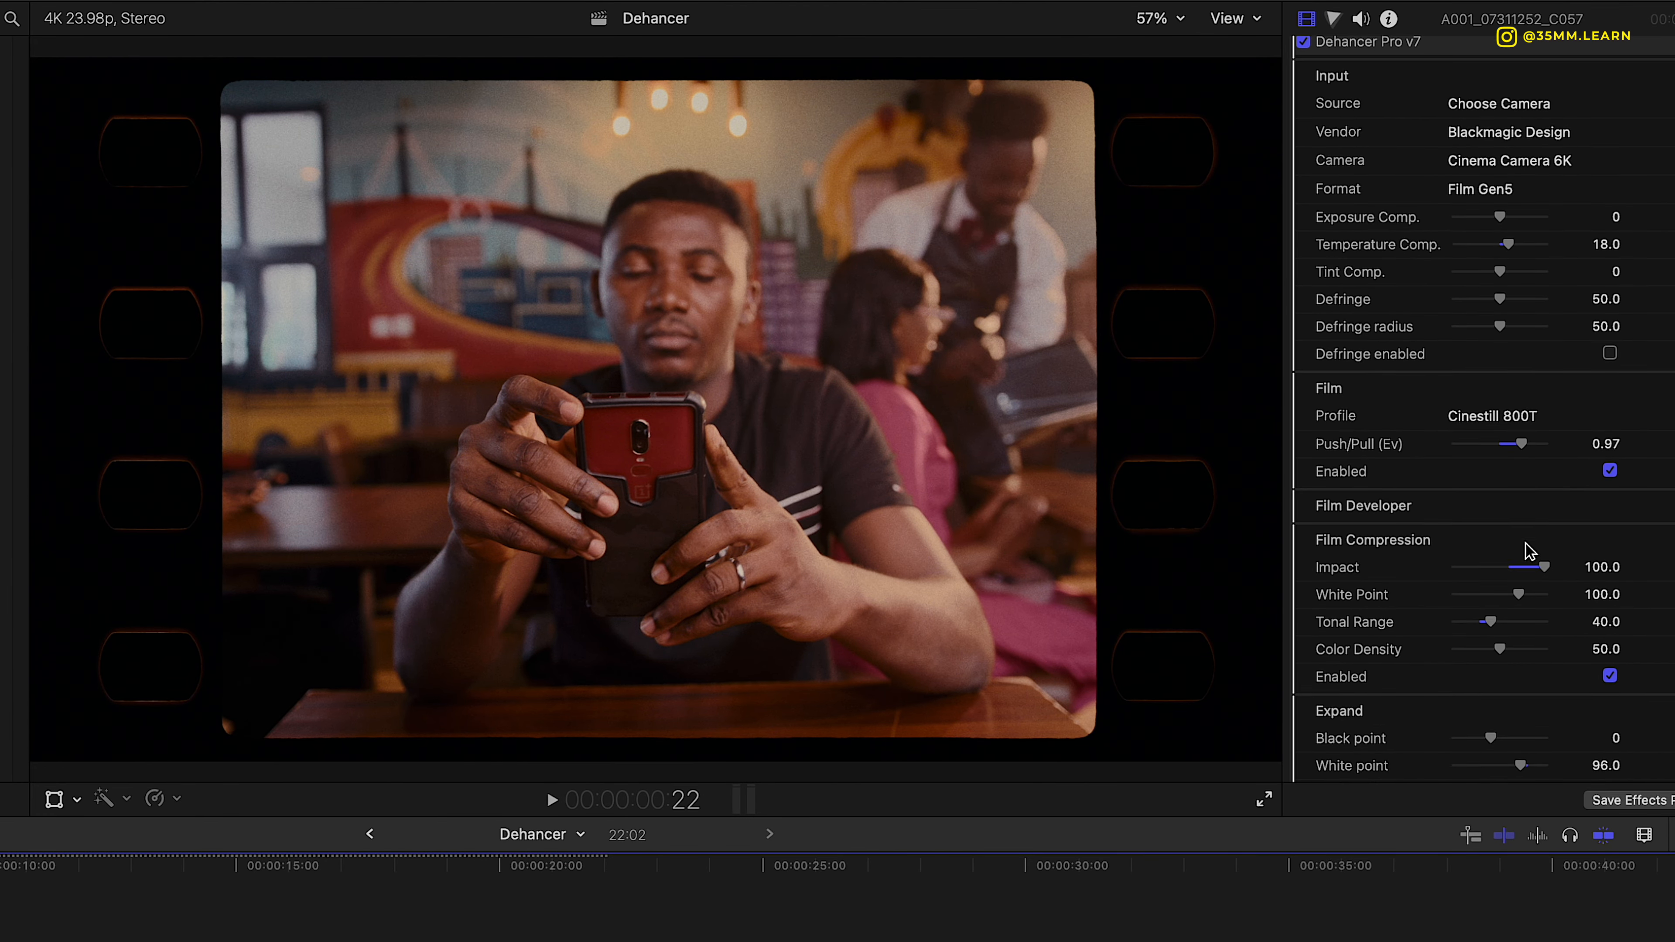
scroll(1529, 551, down, 15)
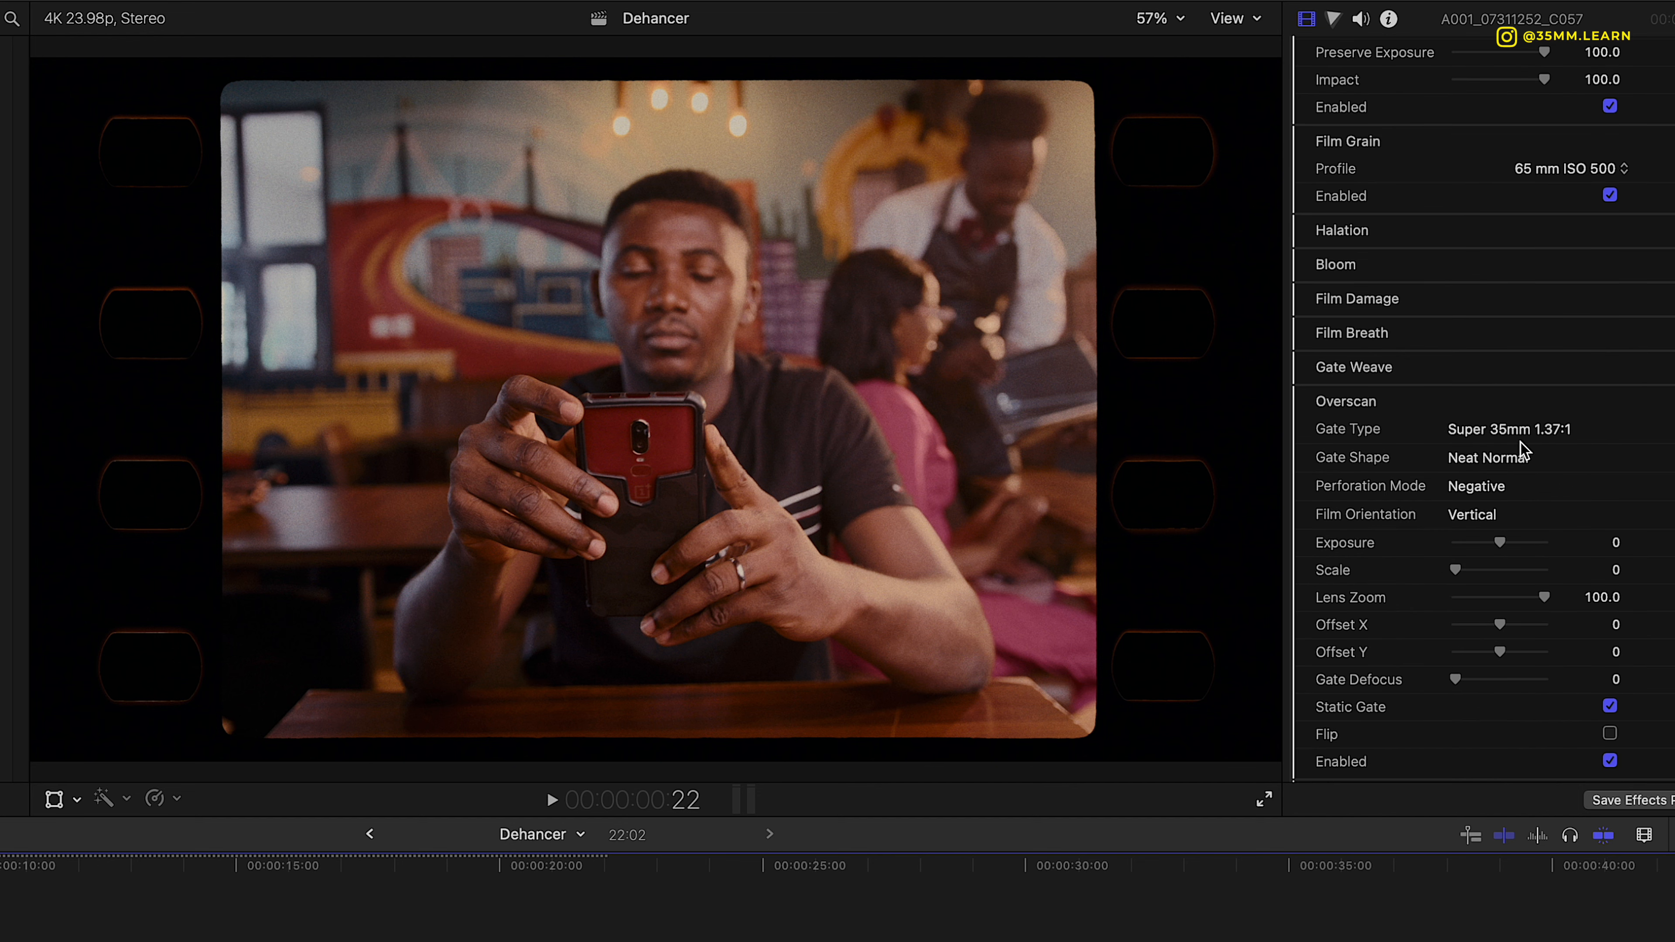
click(1517, 431)
click(1510, 404)
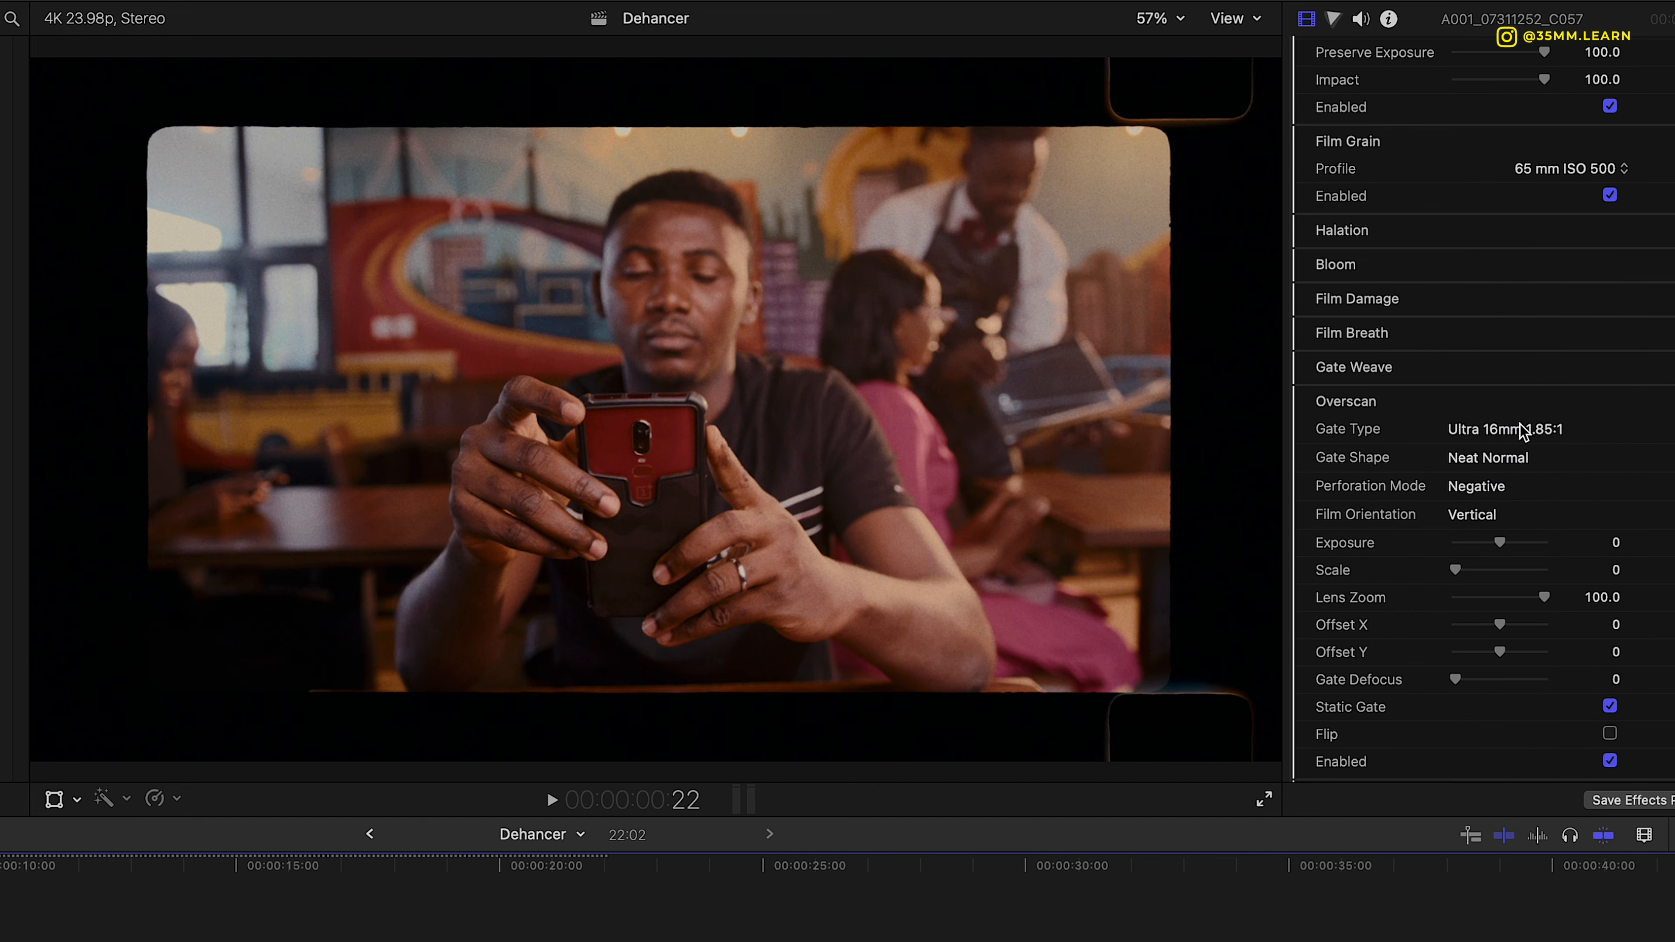
click(1514, 436)
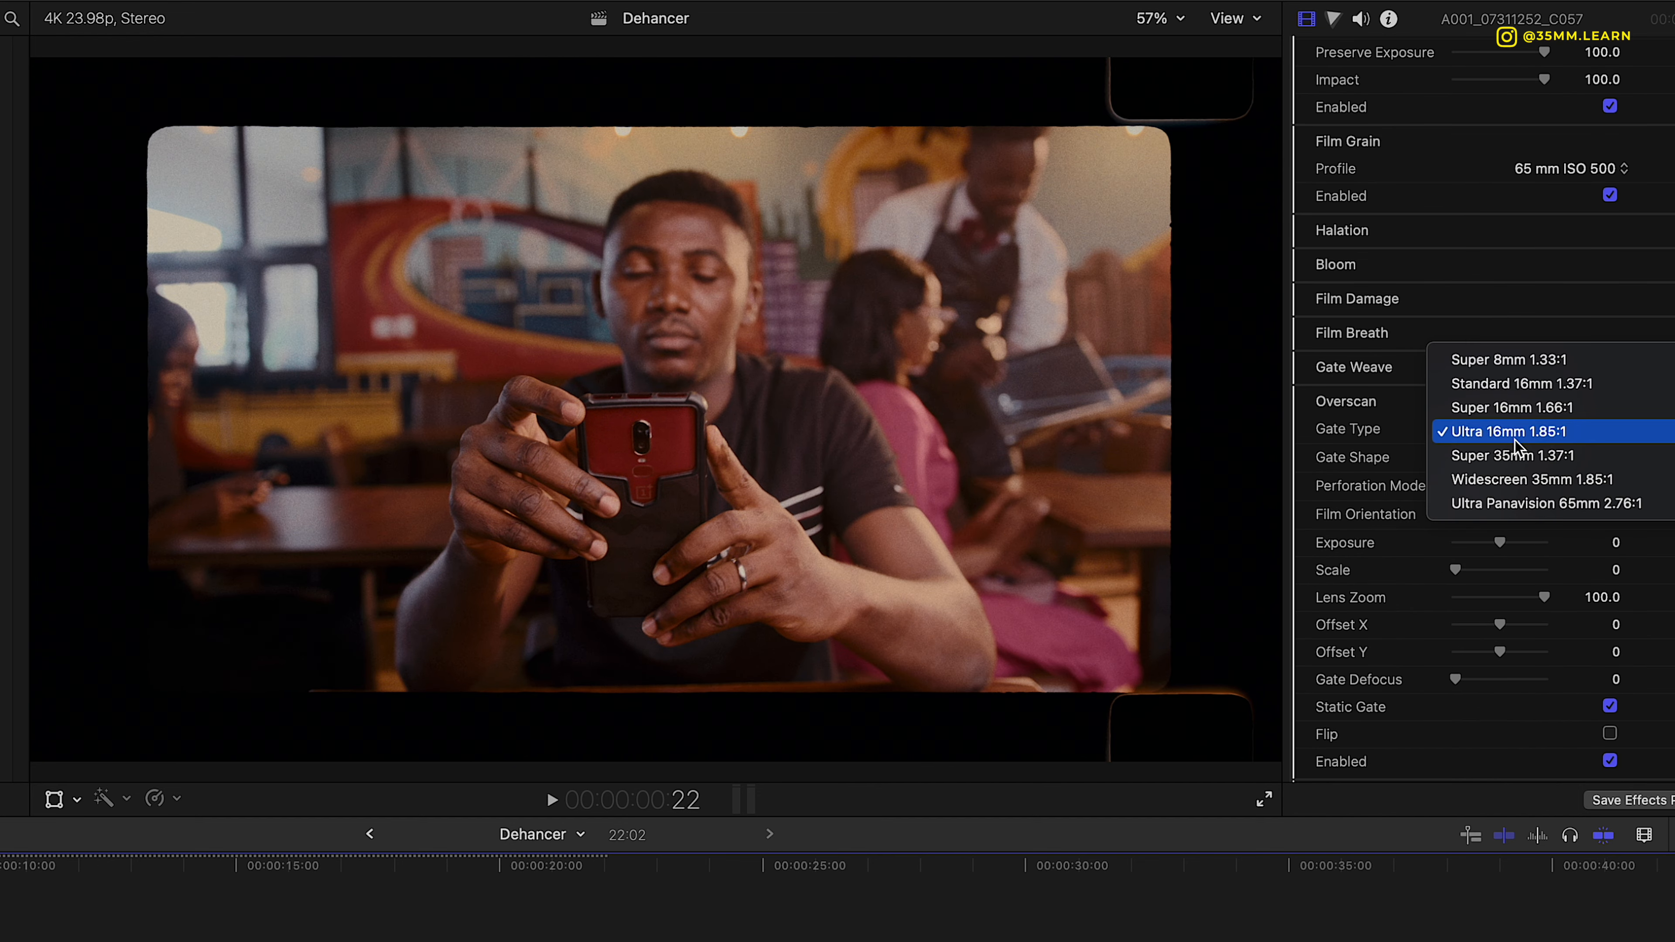
click(1516, 364)
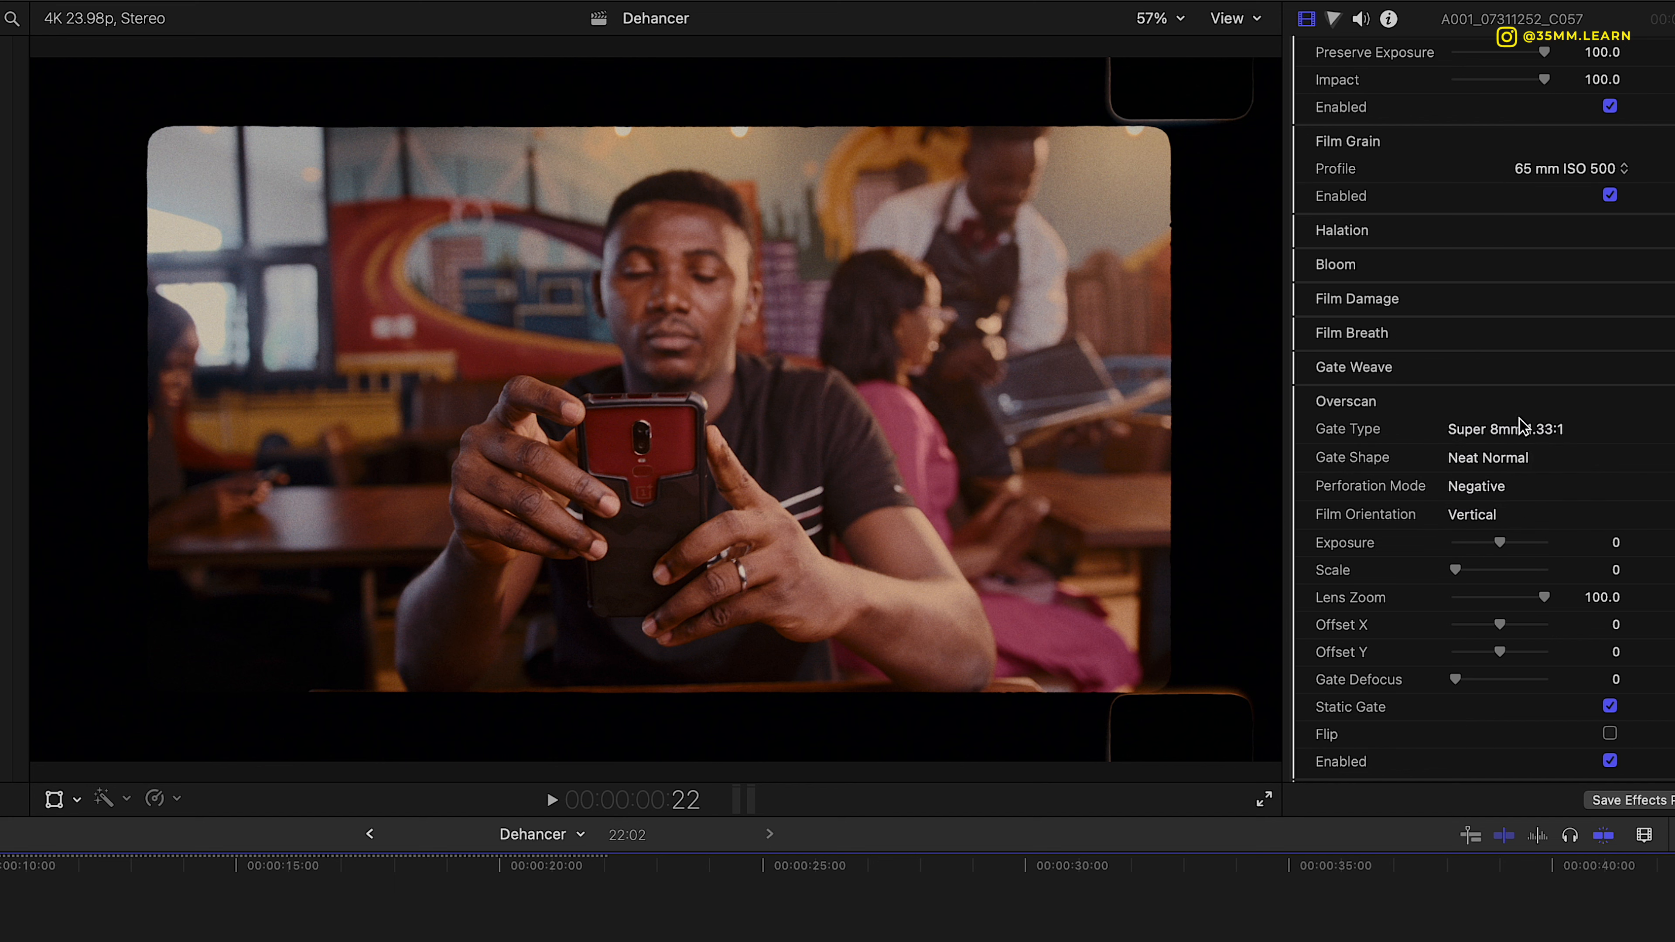
click(1530, 433)
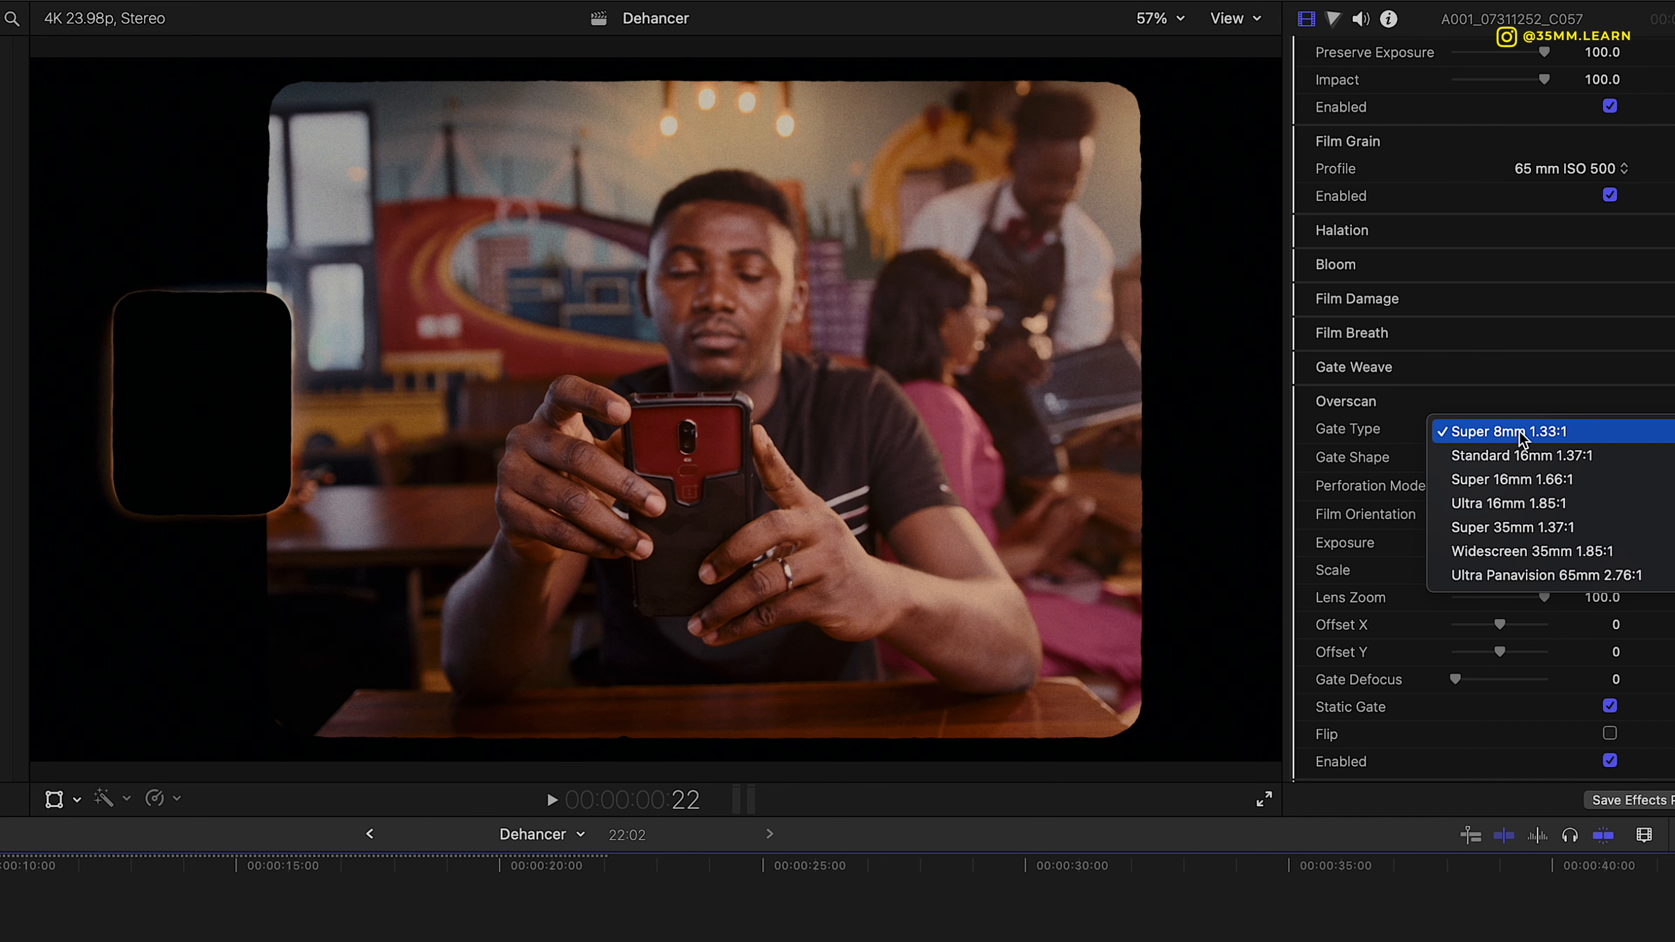
click(1506, 528)
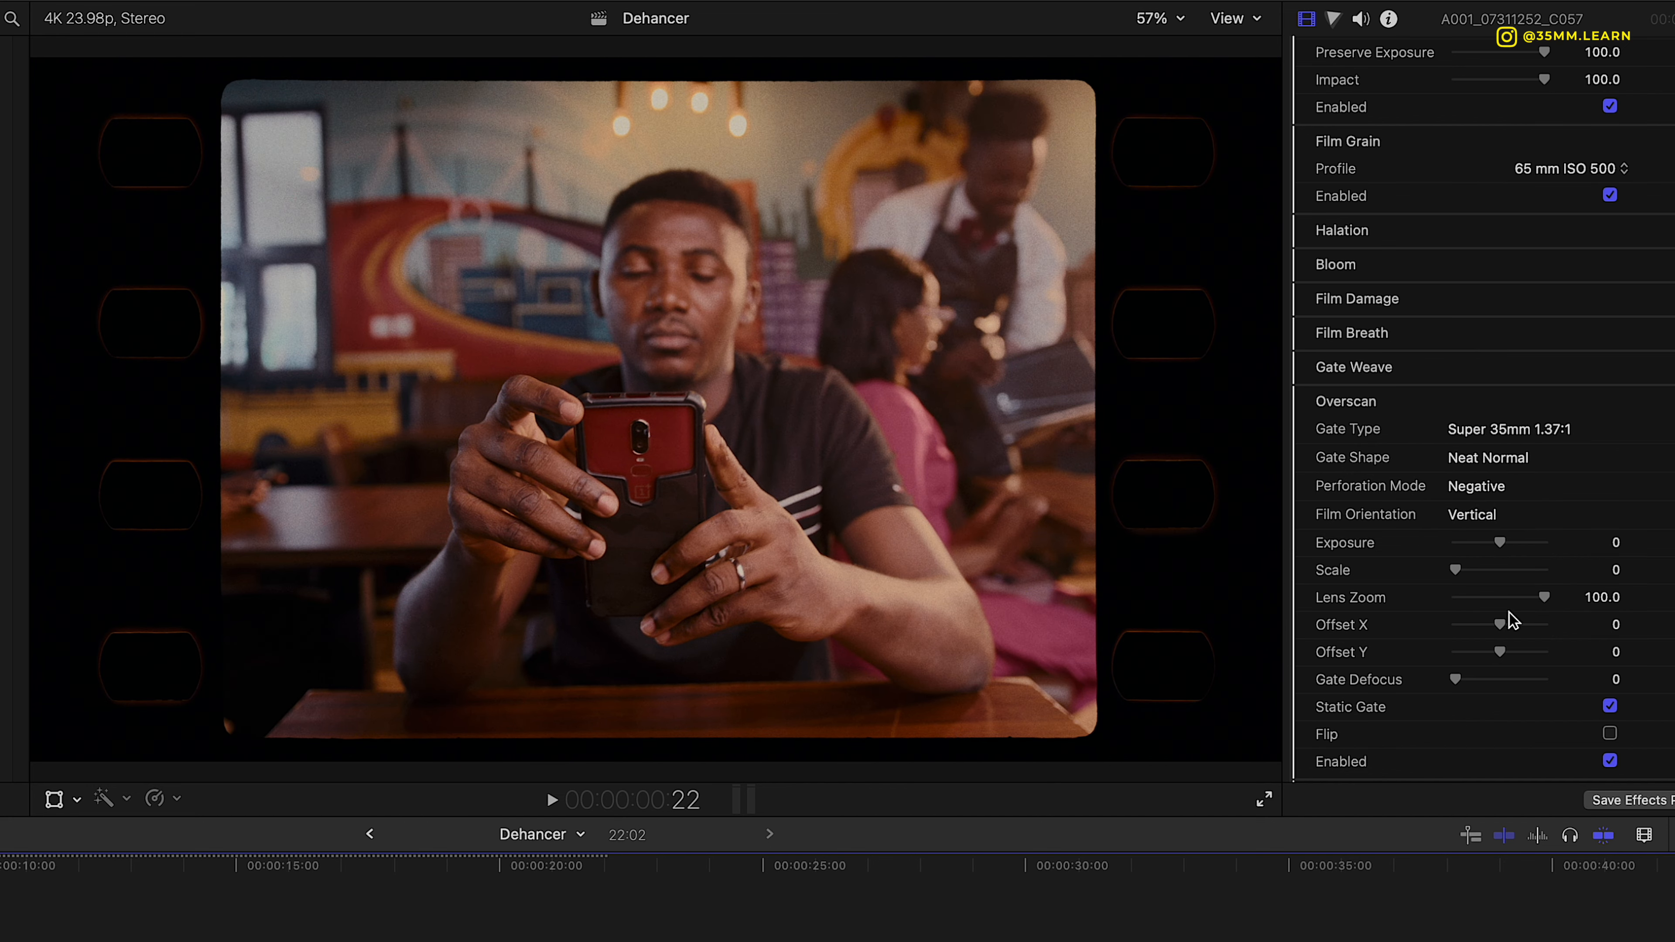
Disable Overscan on the first clip and collapse its settings.
scroll(1576, 729, down, 2)
click(1610, 718)
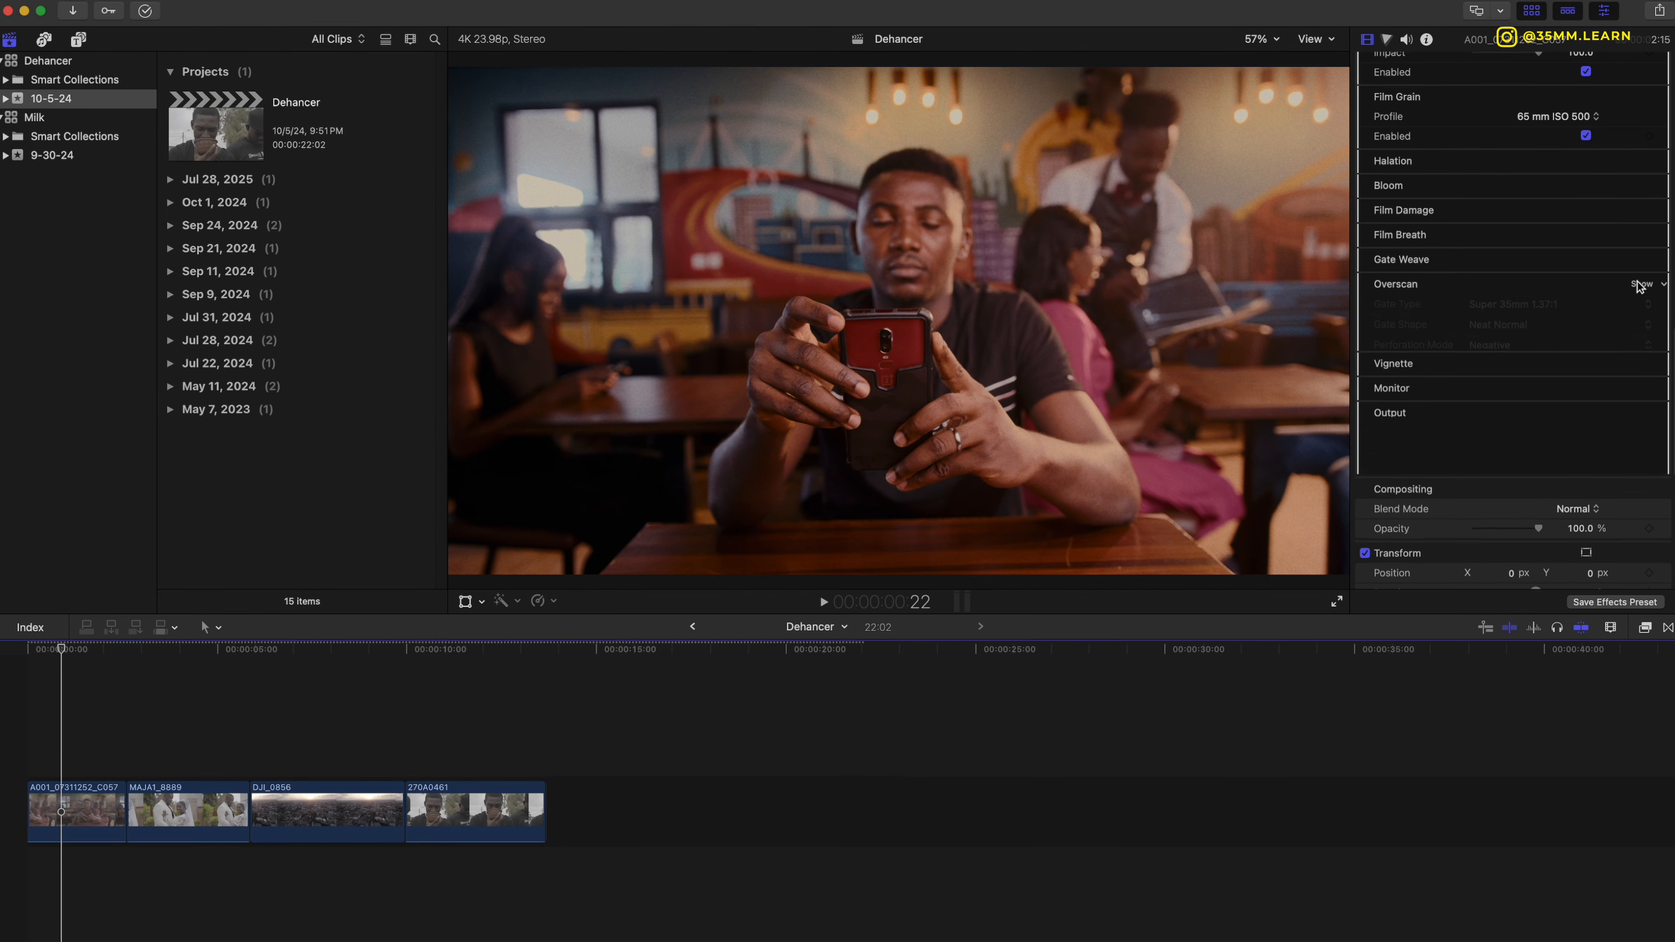
click(1660, 326)
Enable Vignette on the first clip with Exposure -0.39, compare it off and on, and collapse its settings.
click(1644, 328)
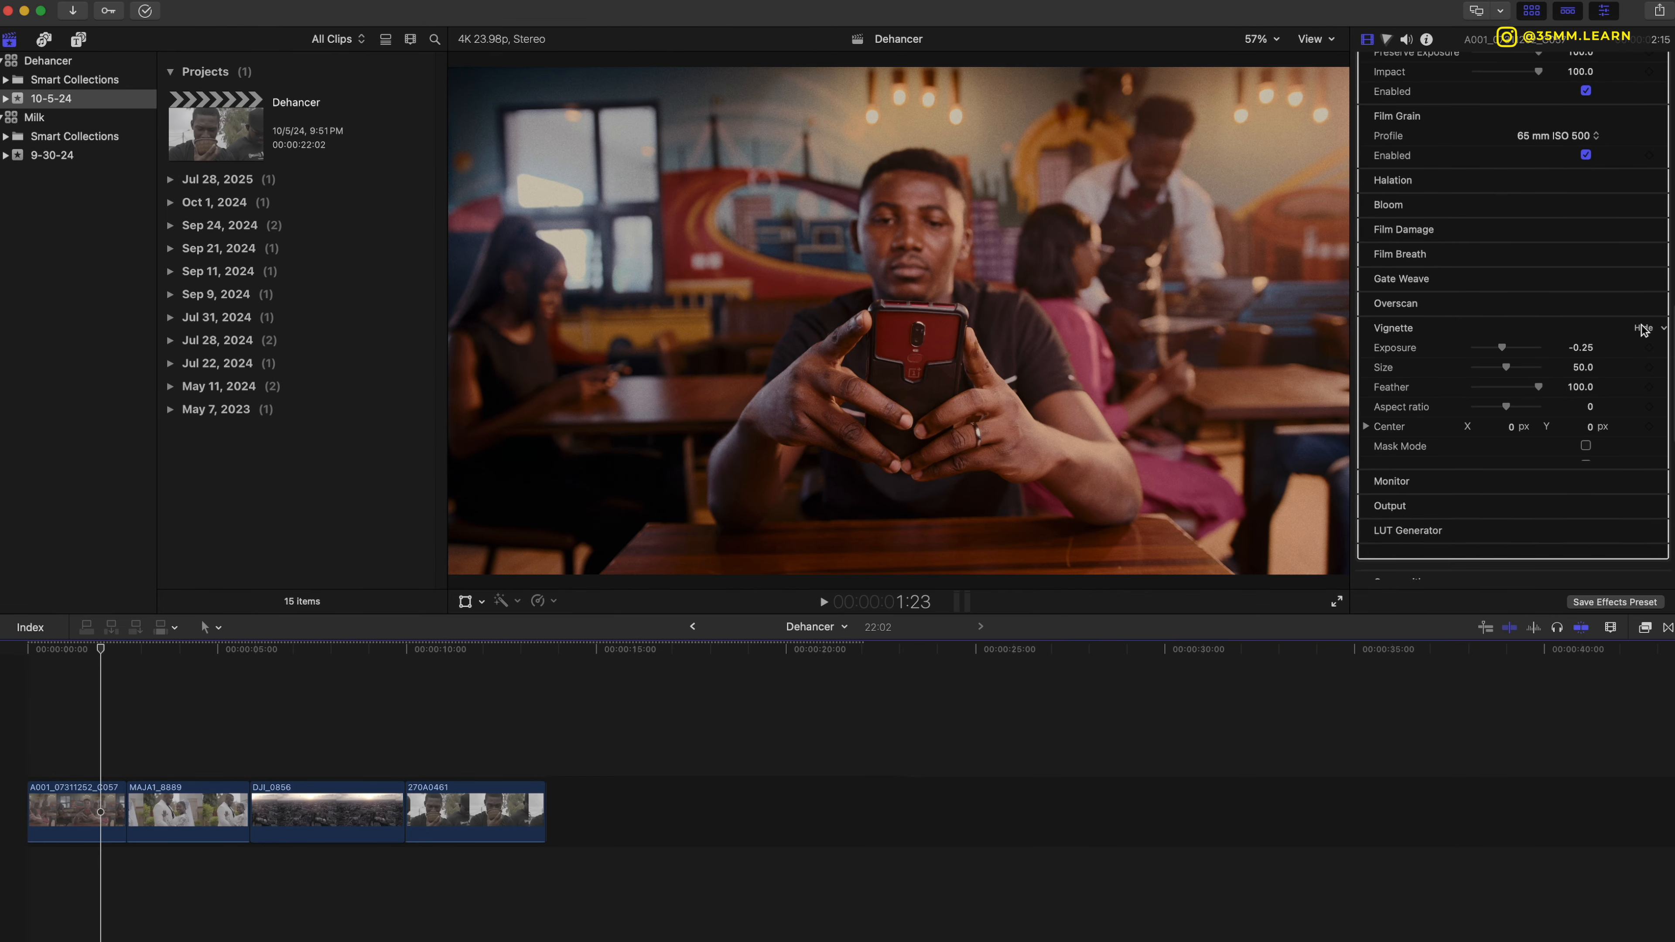
click(1586, 465)
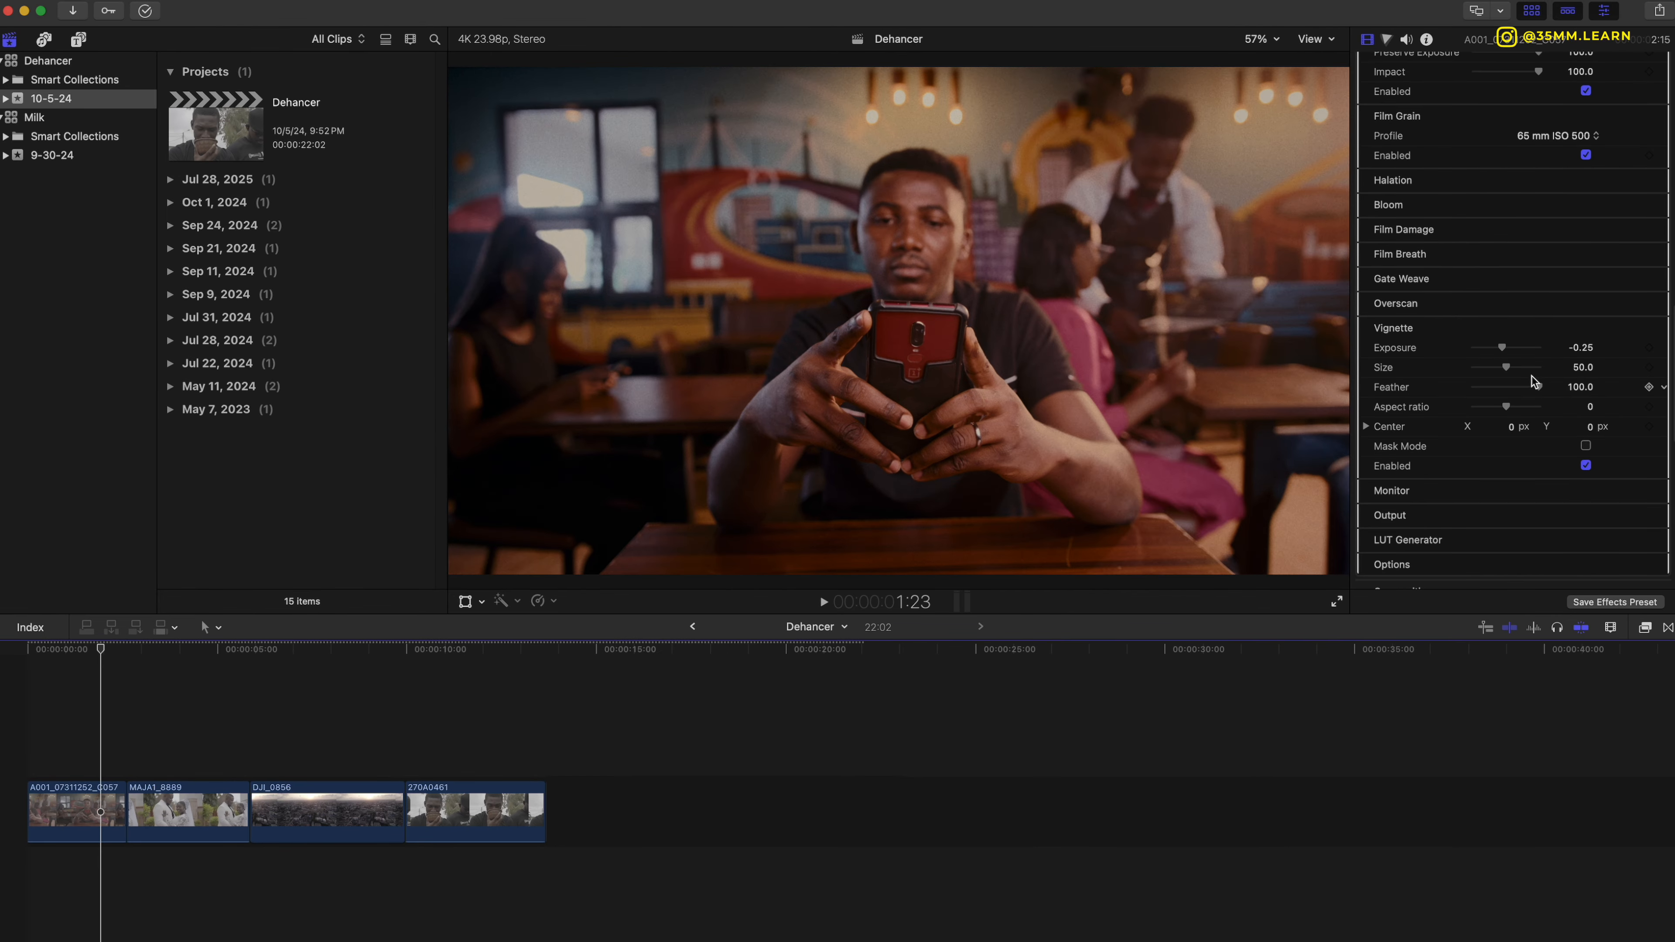
drag(1504, 348, 1502, 352)
click(1586, 466)
click(1586, 466)
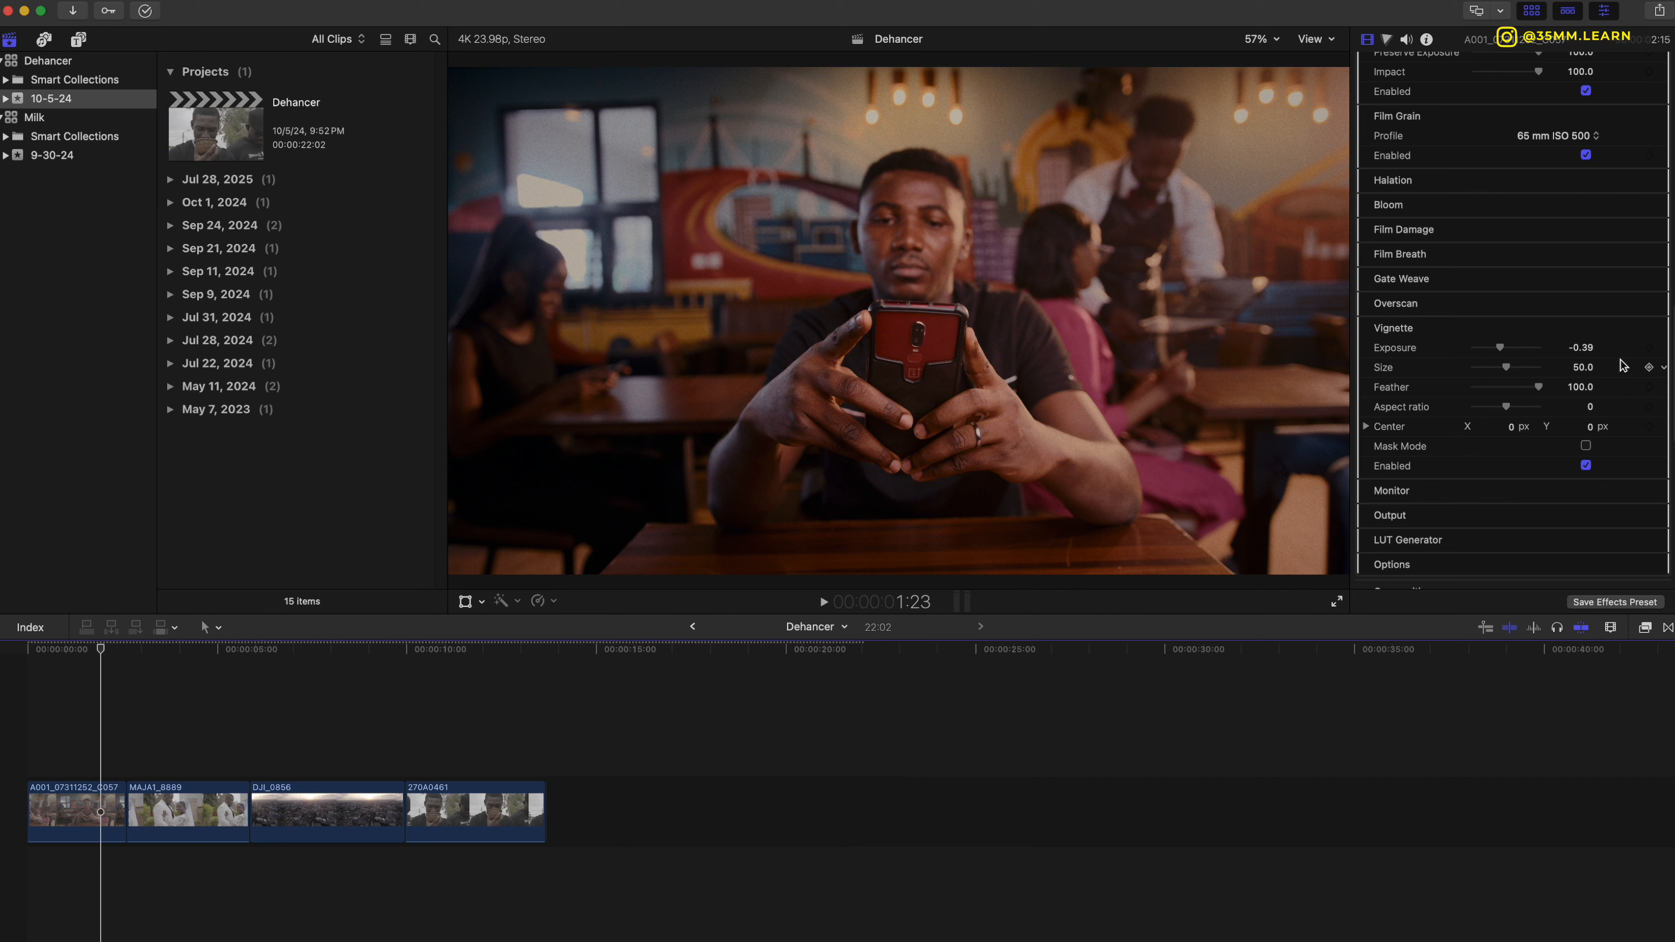
click(1644, 330)
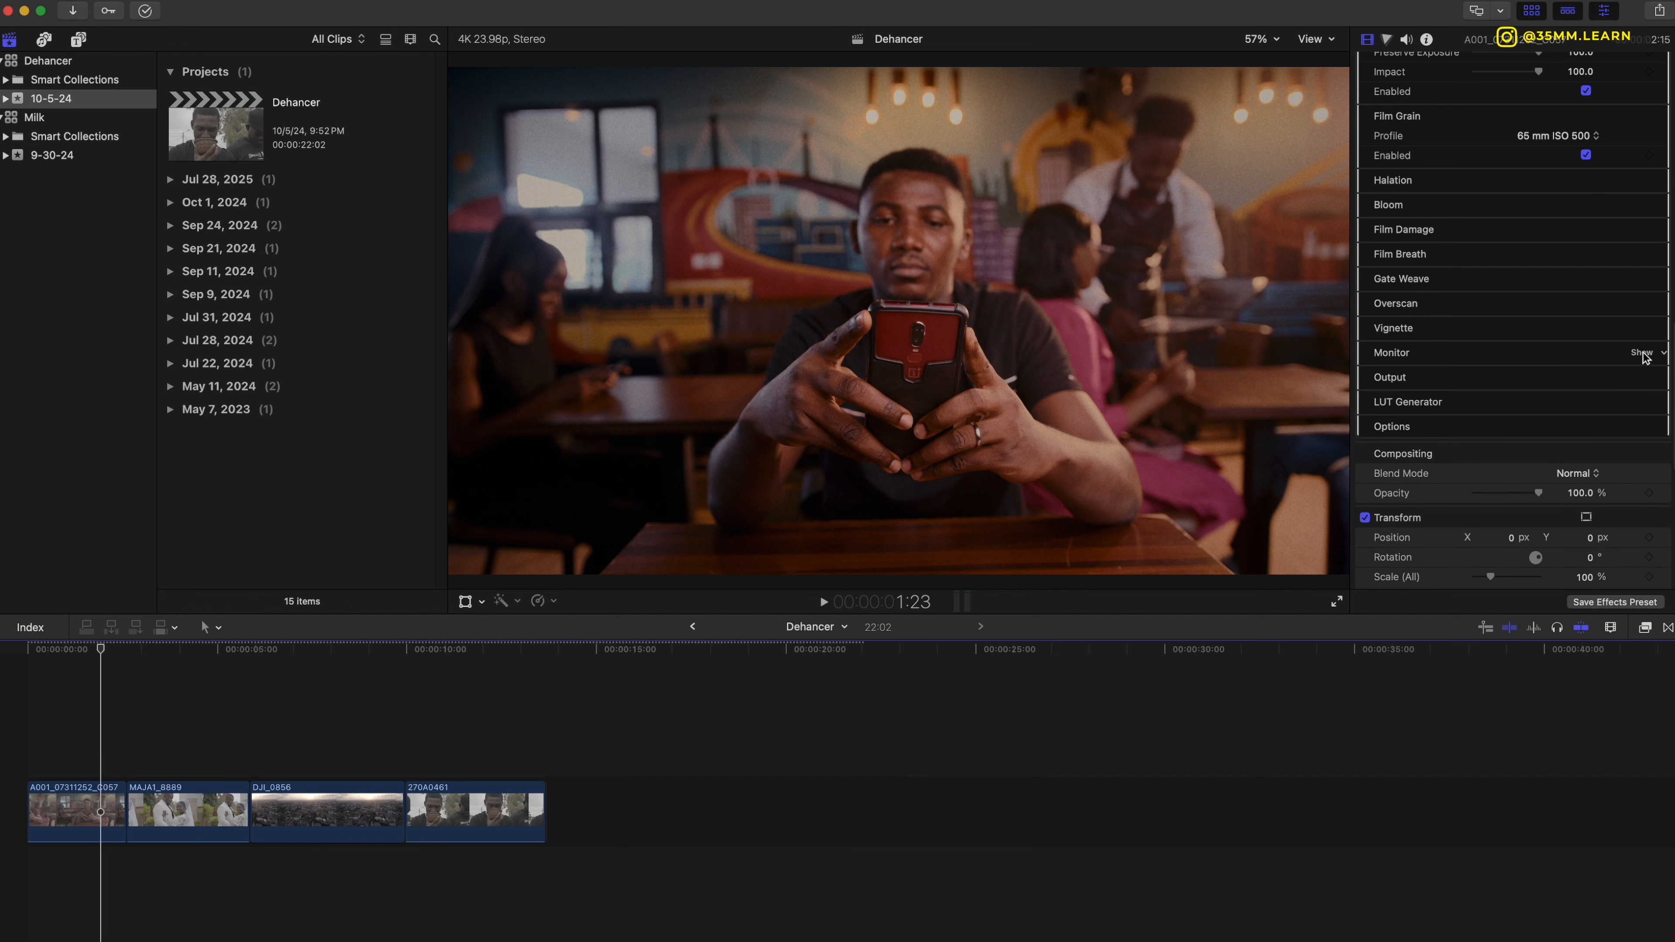
Preview the False Color IRE and Clipping indication monitor overlays, switch both off, and collapse the Monitor settings.
click(1643, 353)
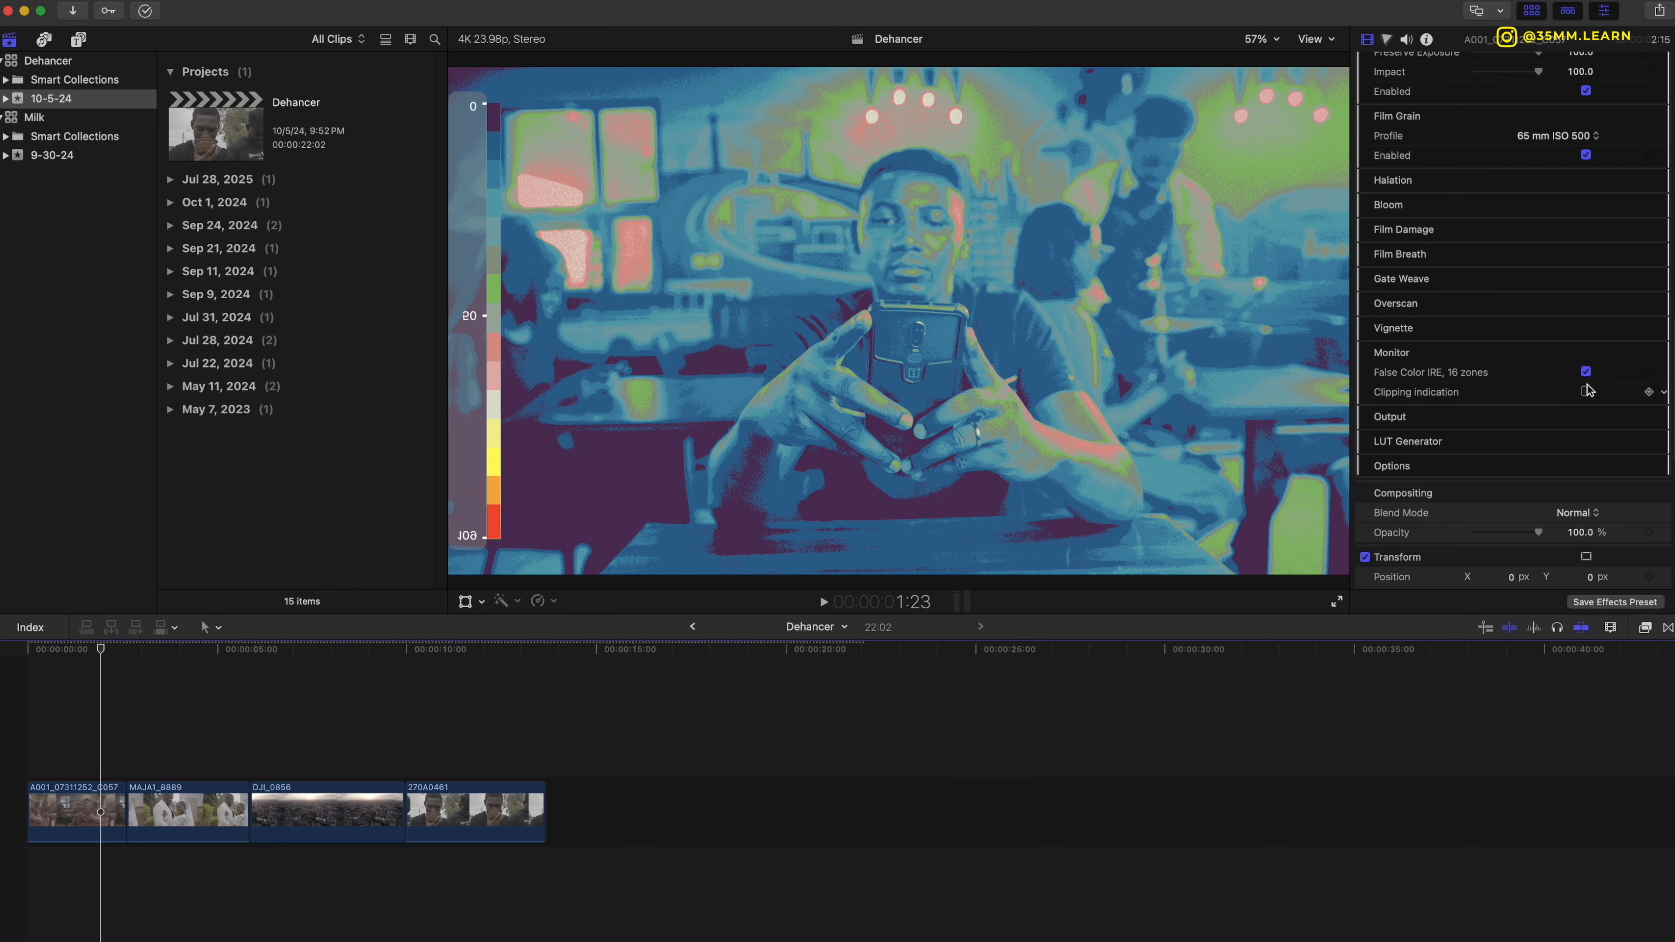
click(1586, 373)
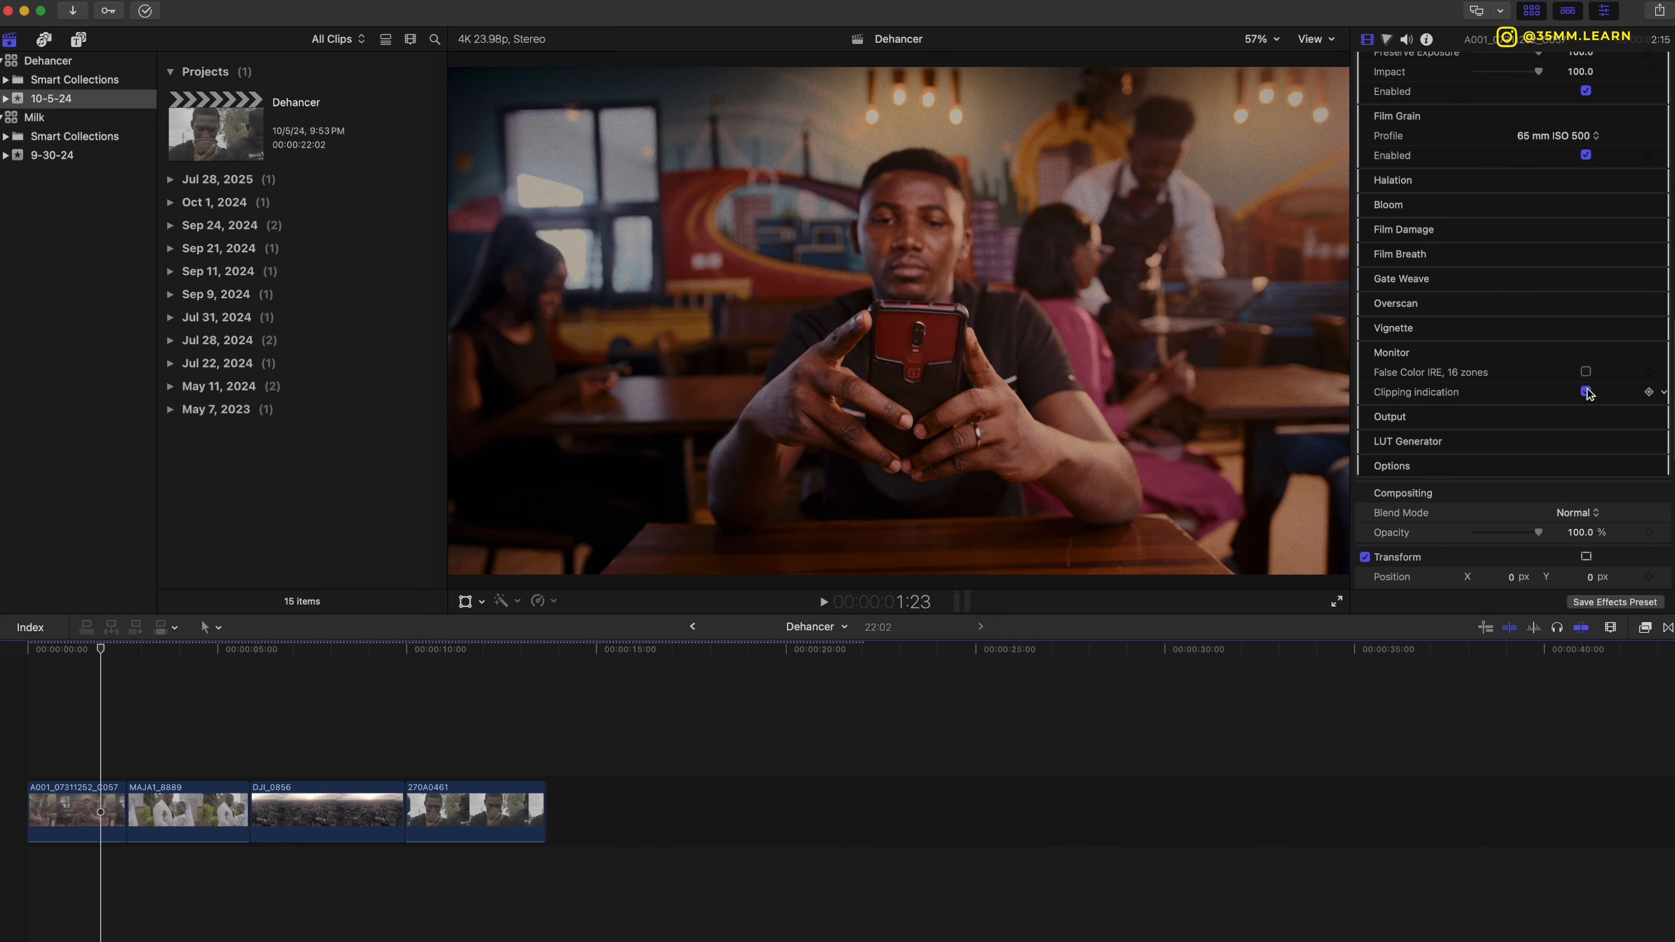
click(1586, 392)
click(1646, 352)
Try the Output Total Impact at 0, restore it to 100, and collapse the Output settings.
click(1643, 377)
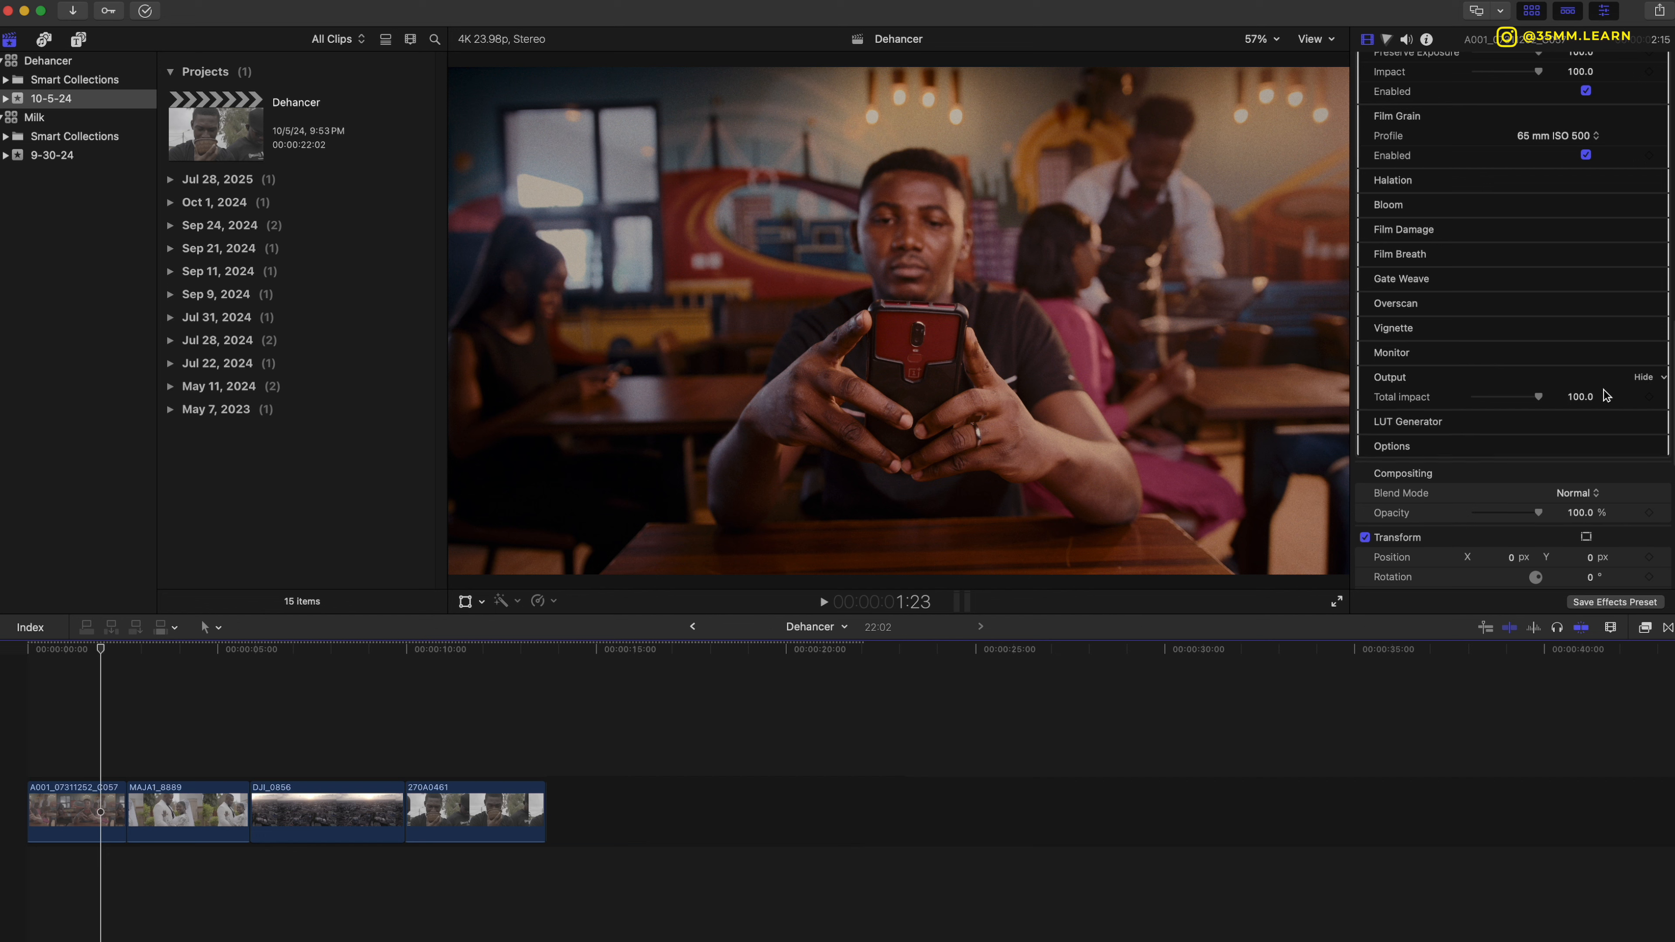
drag(1537, 396, 1458, 404)
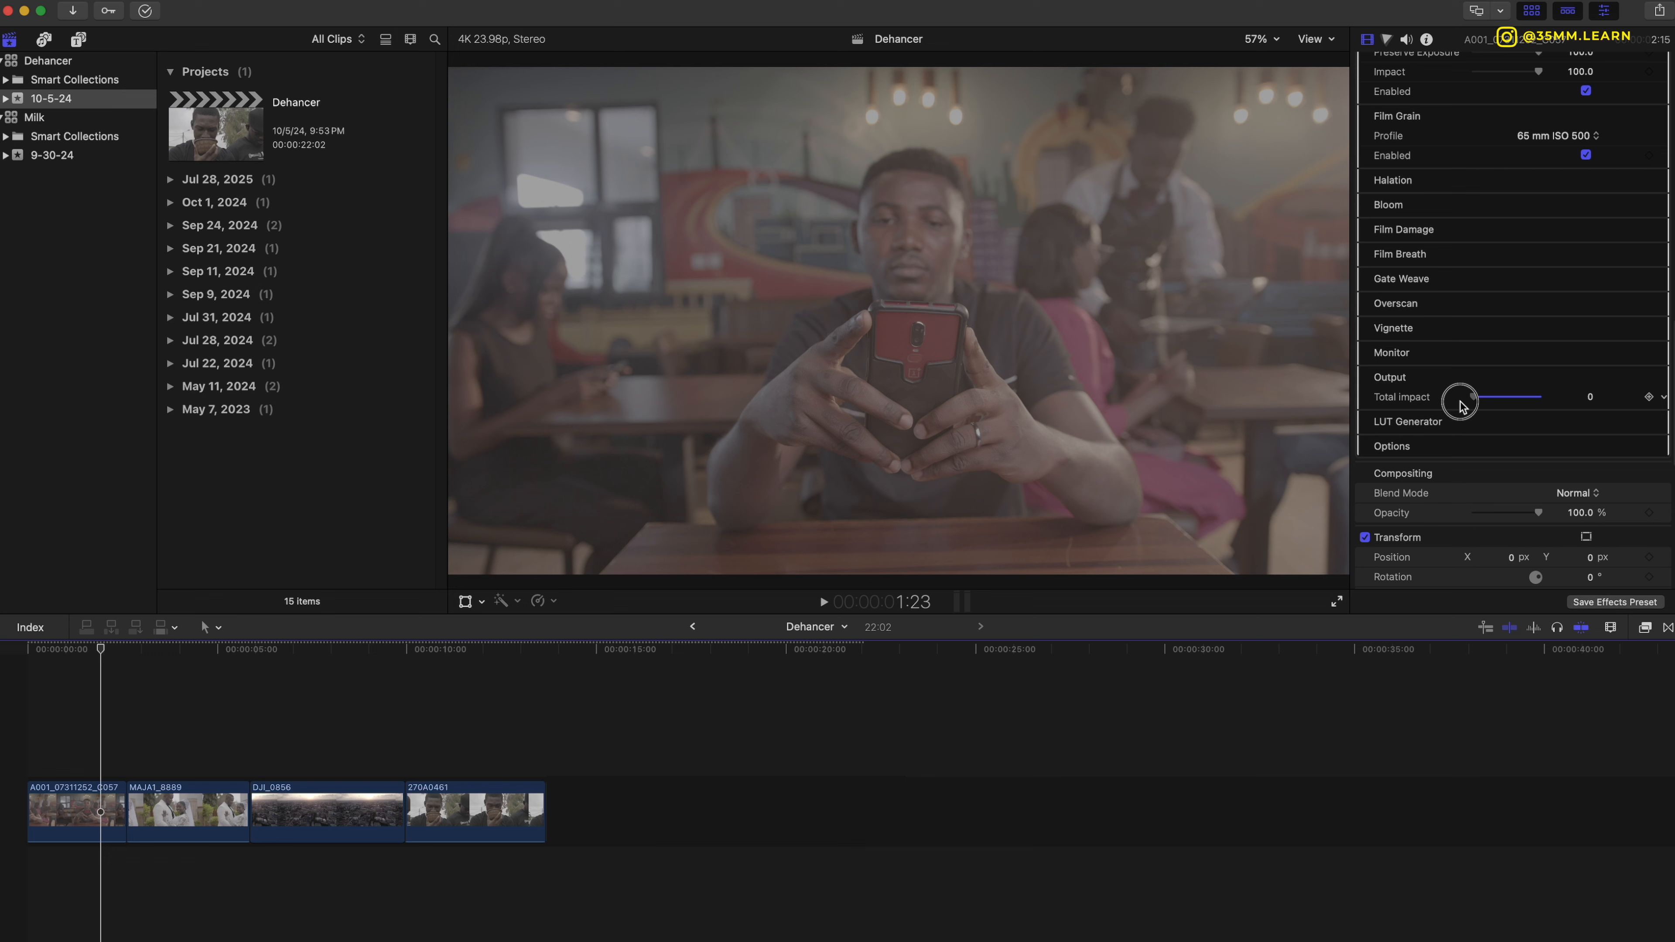
drag(1466, 403, 1597, 385)
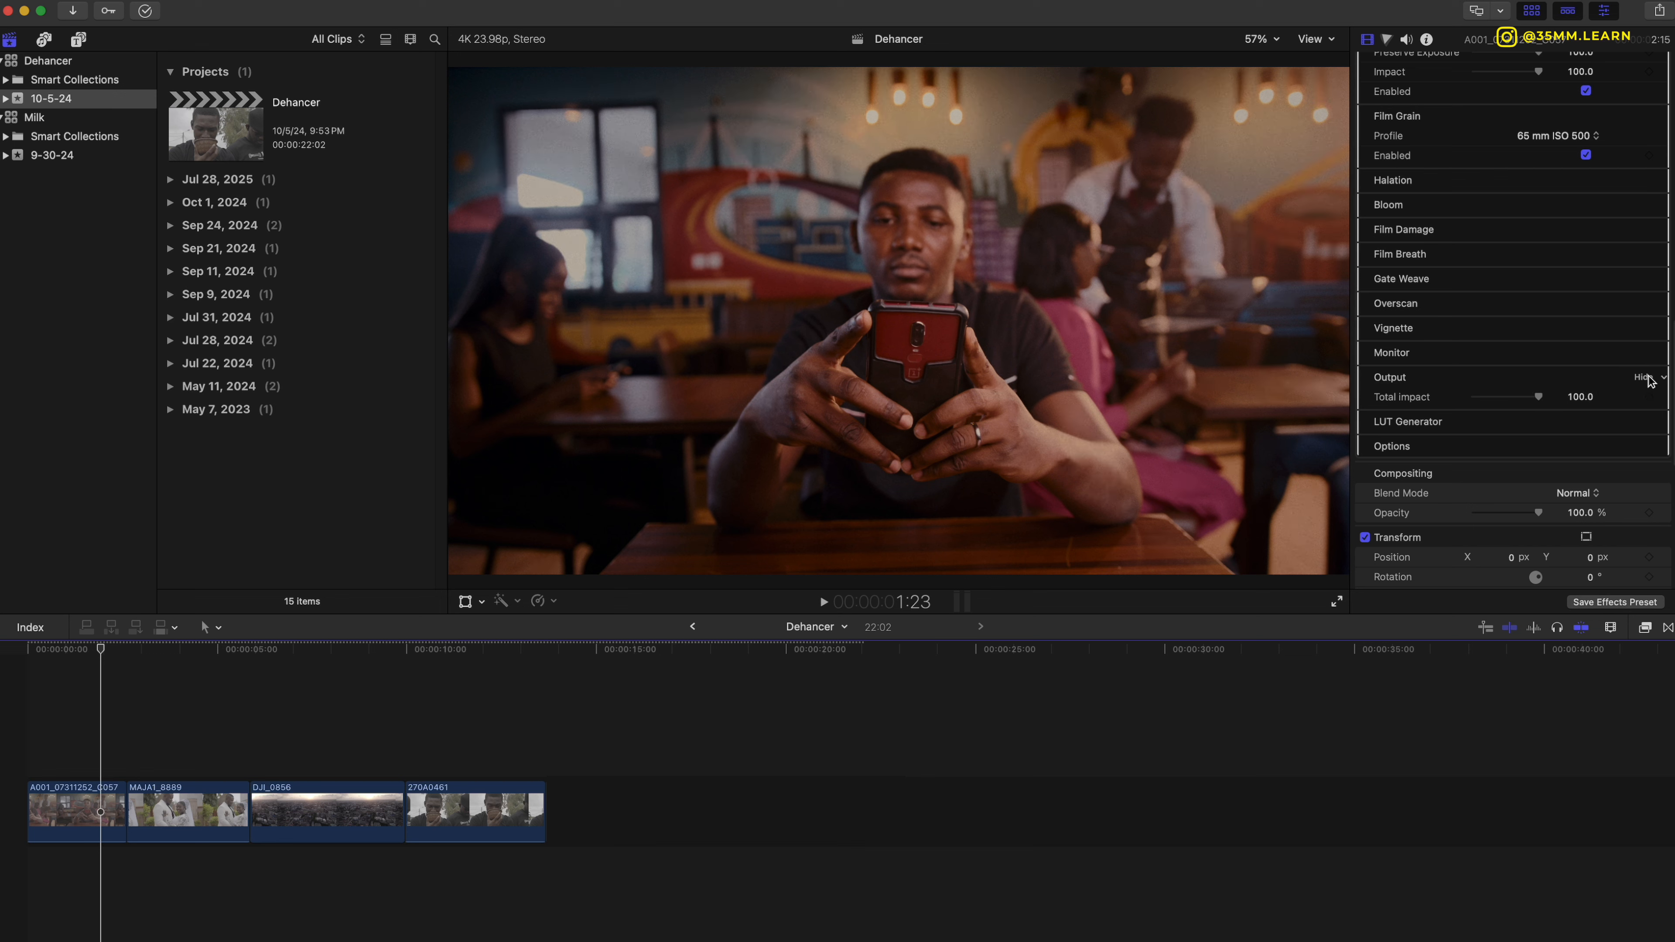
click(1645, 378)
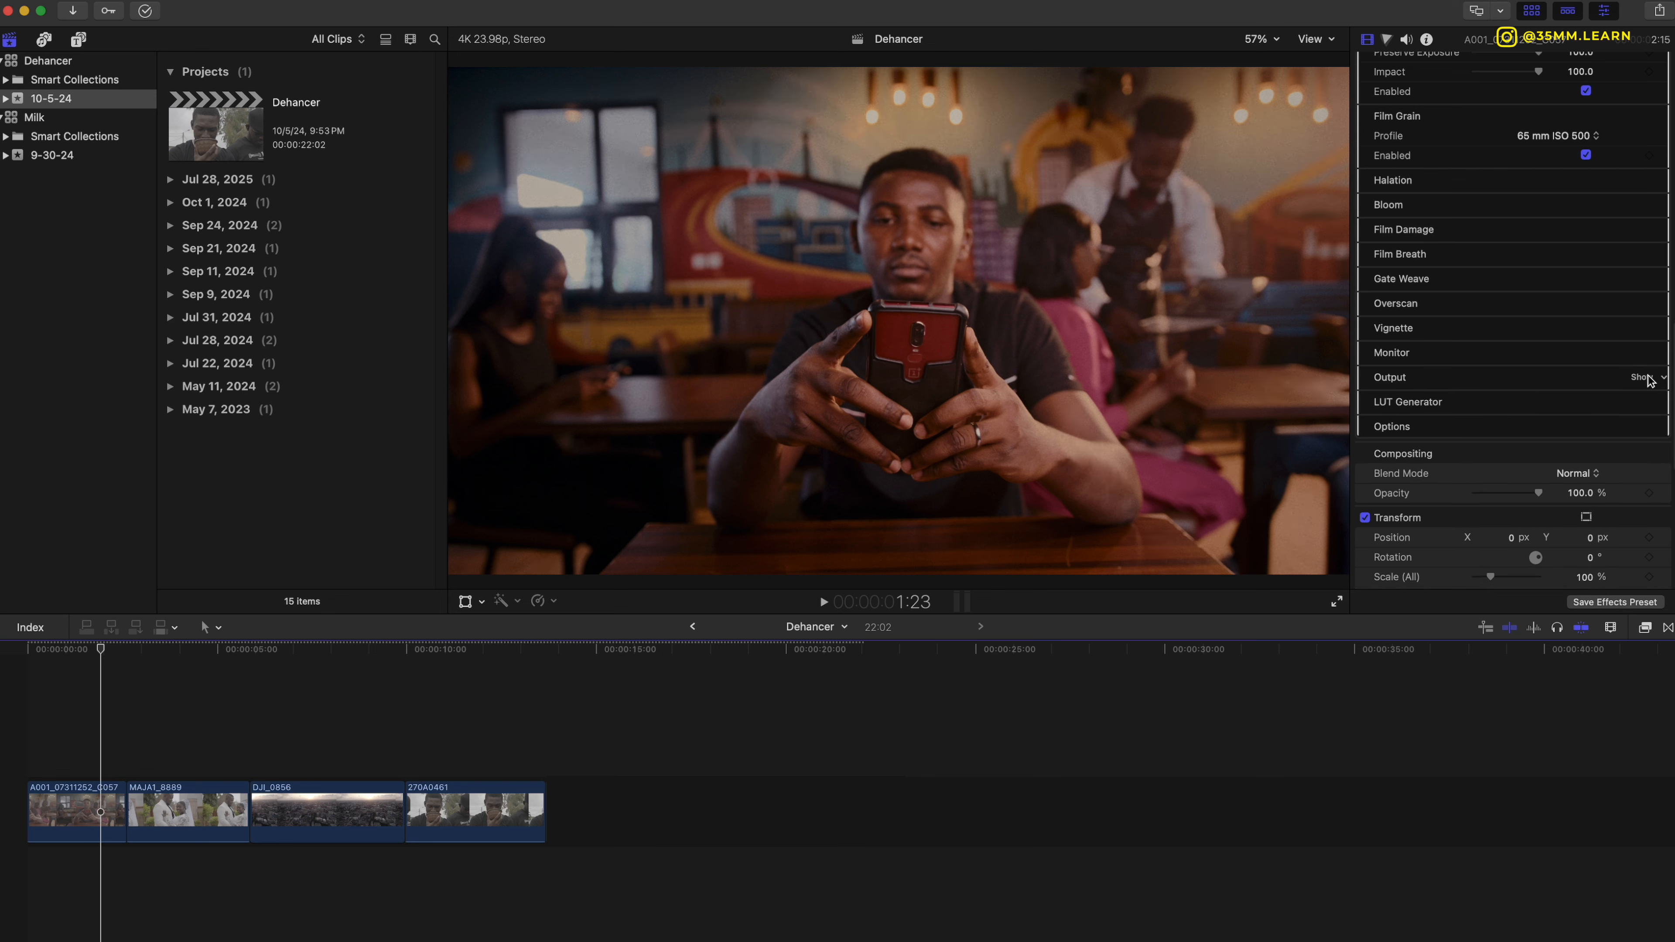
Examine the LUT Generator and Options settings of Dehancer Pro v7, then collapse them and the Film settings.
click(1643, 403)
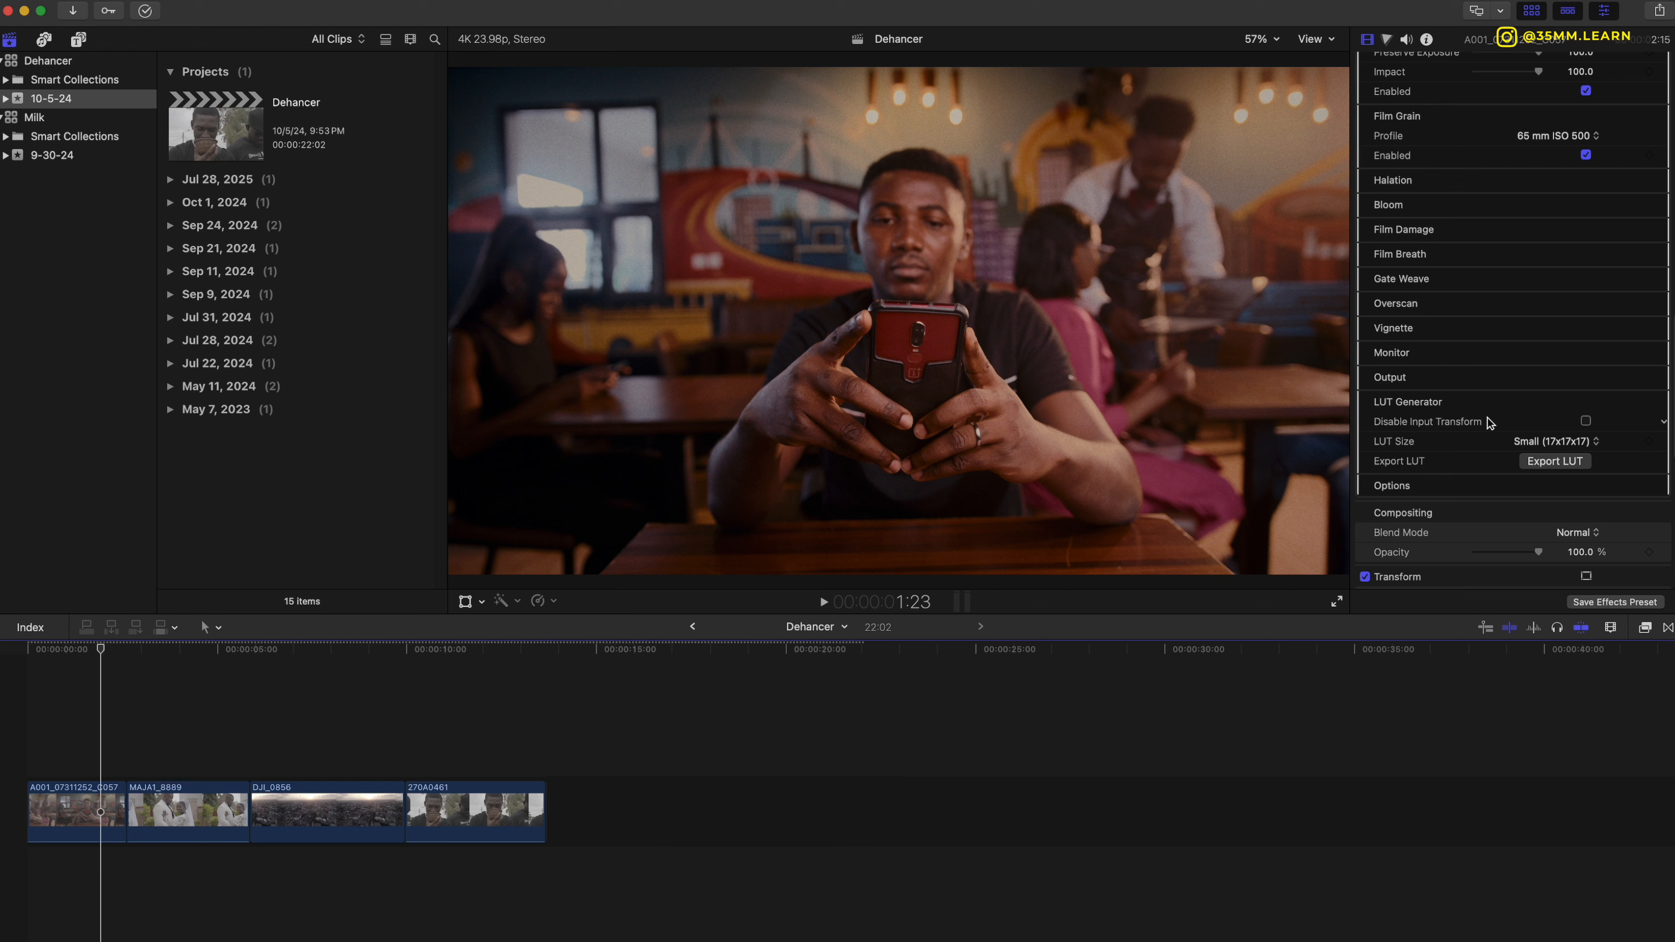
scroll(1488, 417, down, 3)
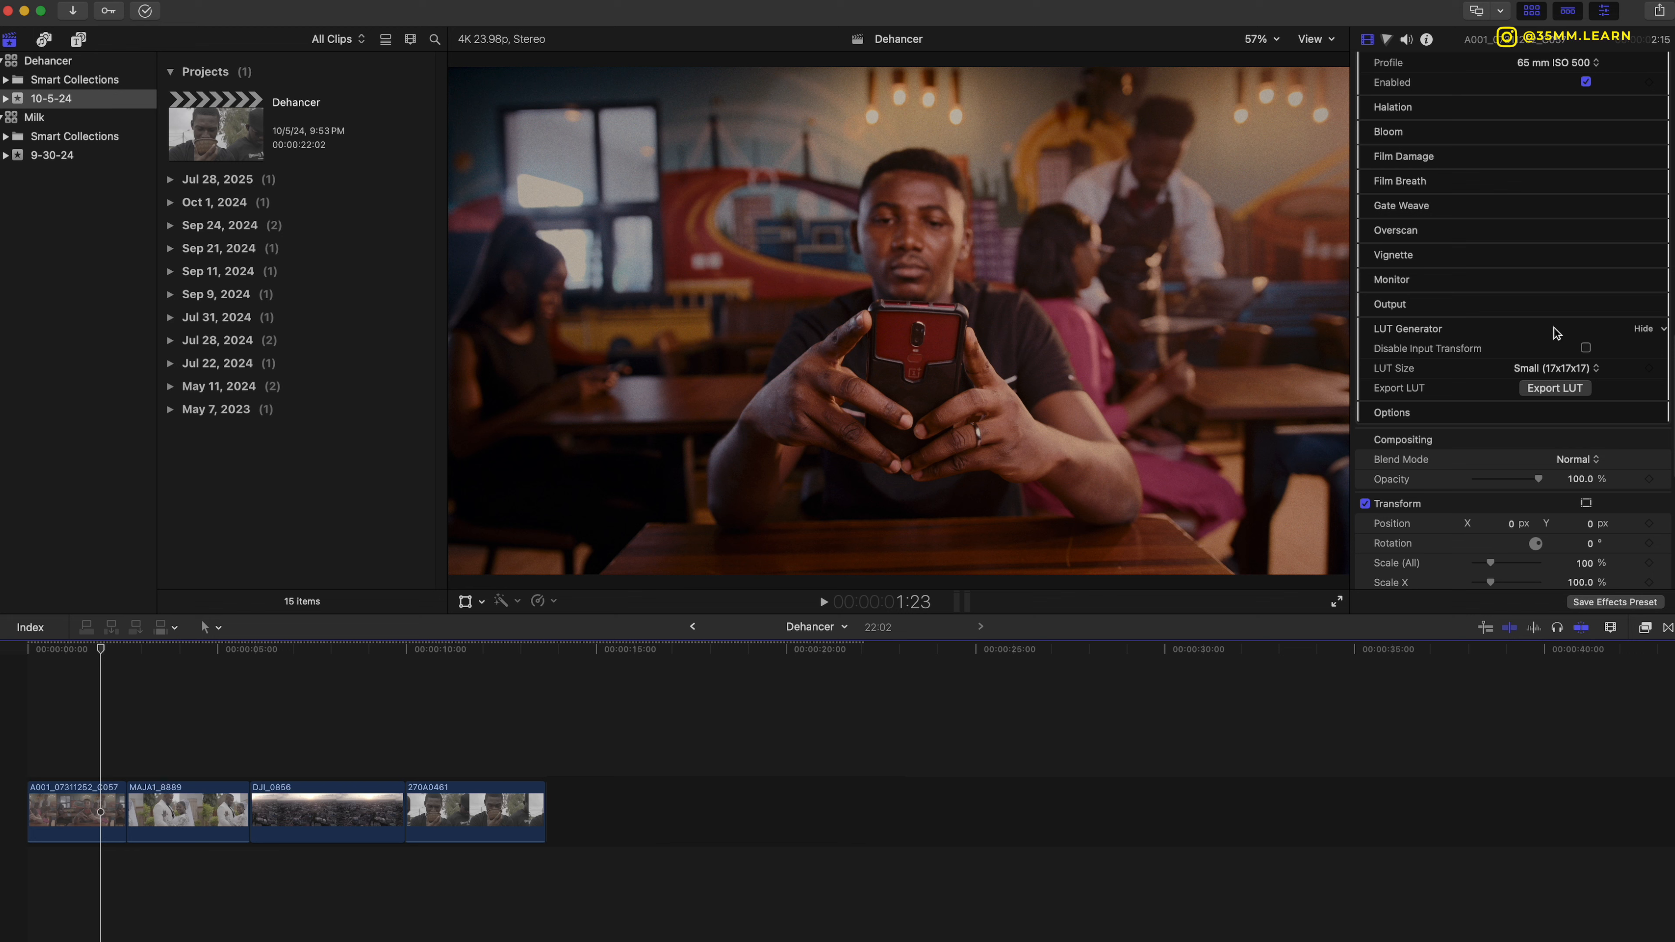
click(1642, 328)
click(1636, 355)
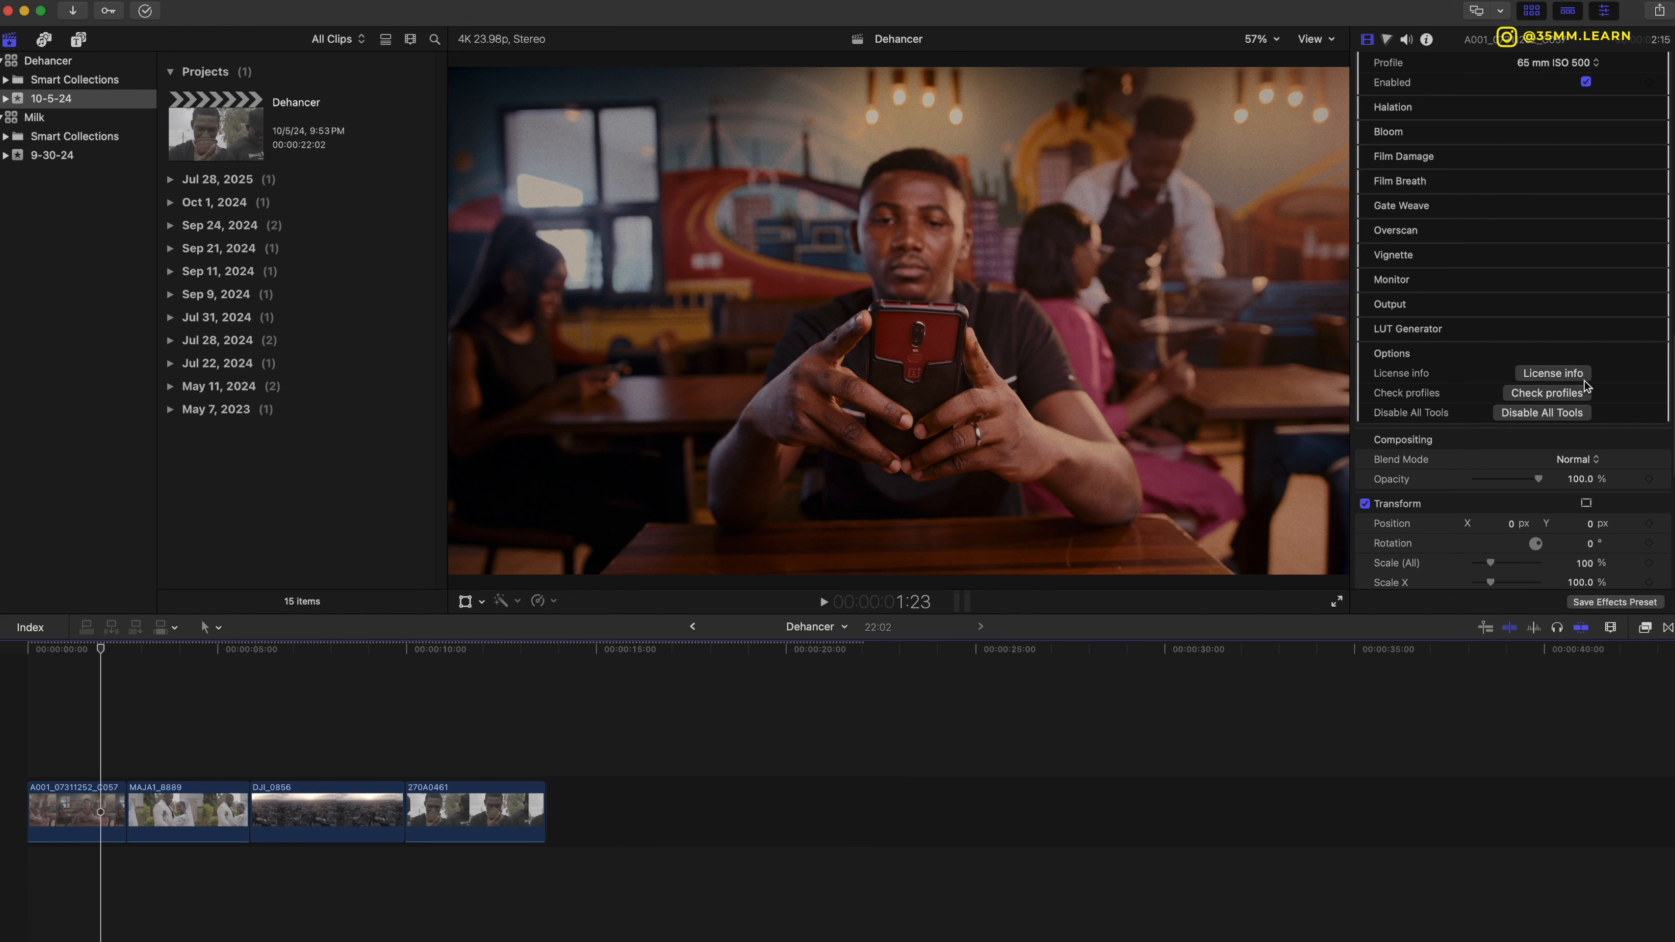
click(1642, 354)
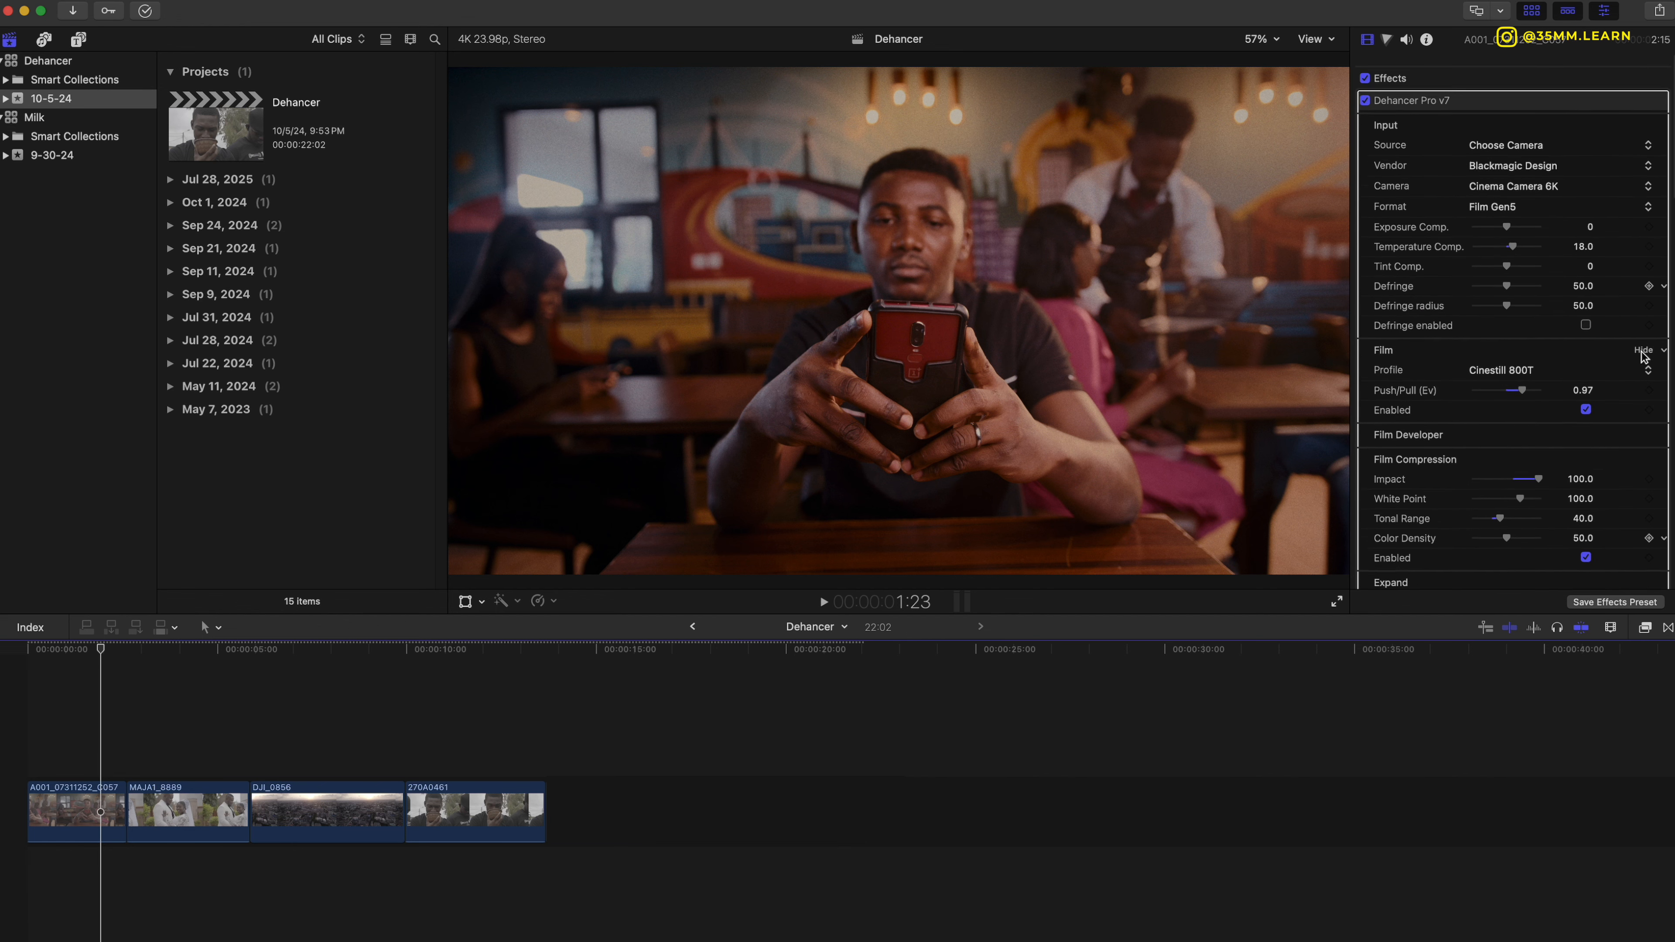
click(1642, 353)
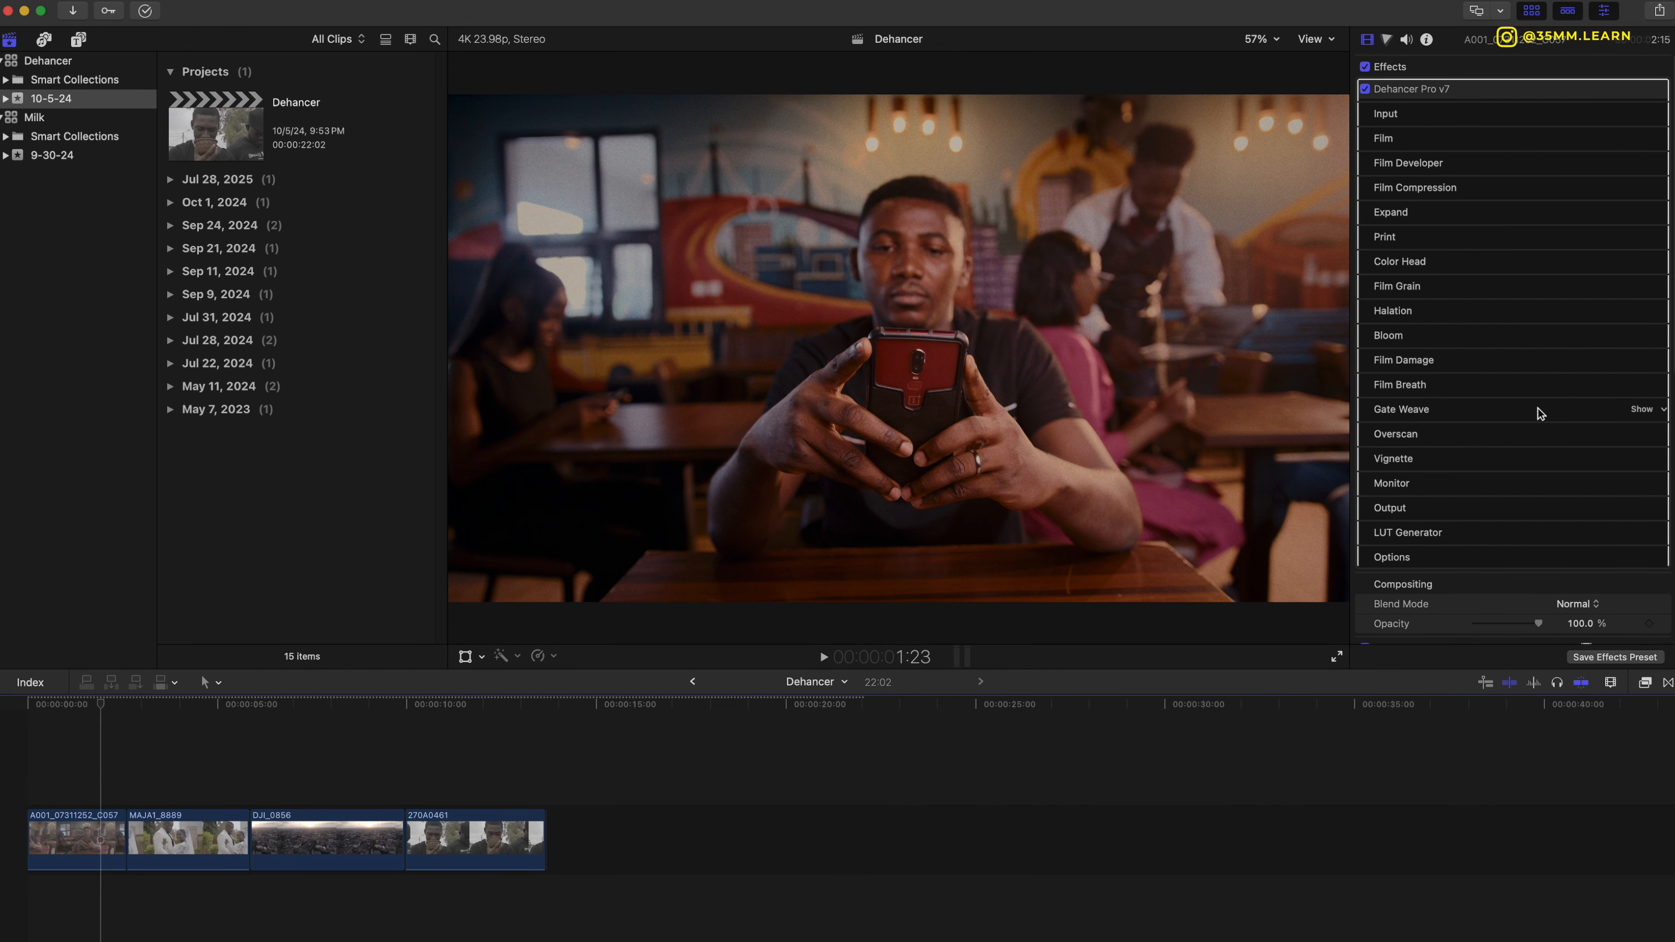
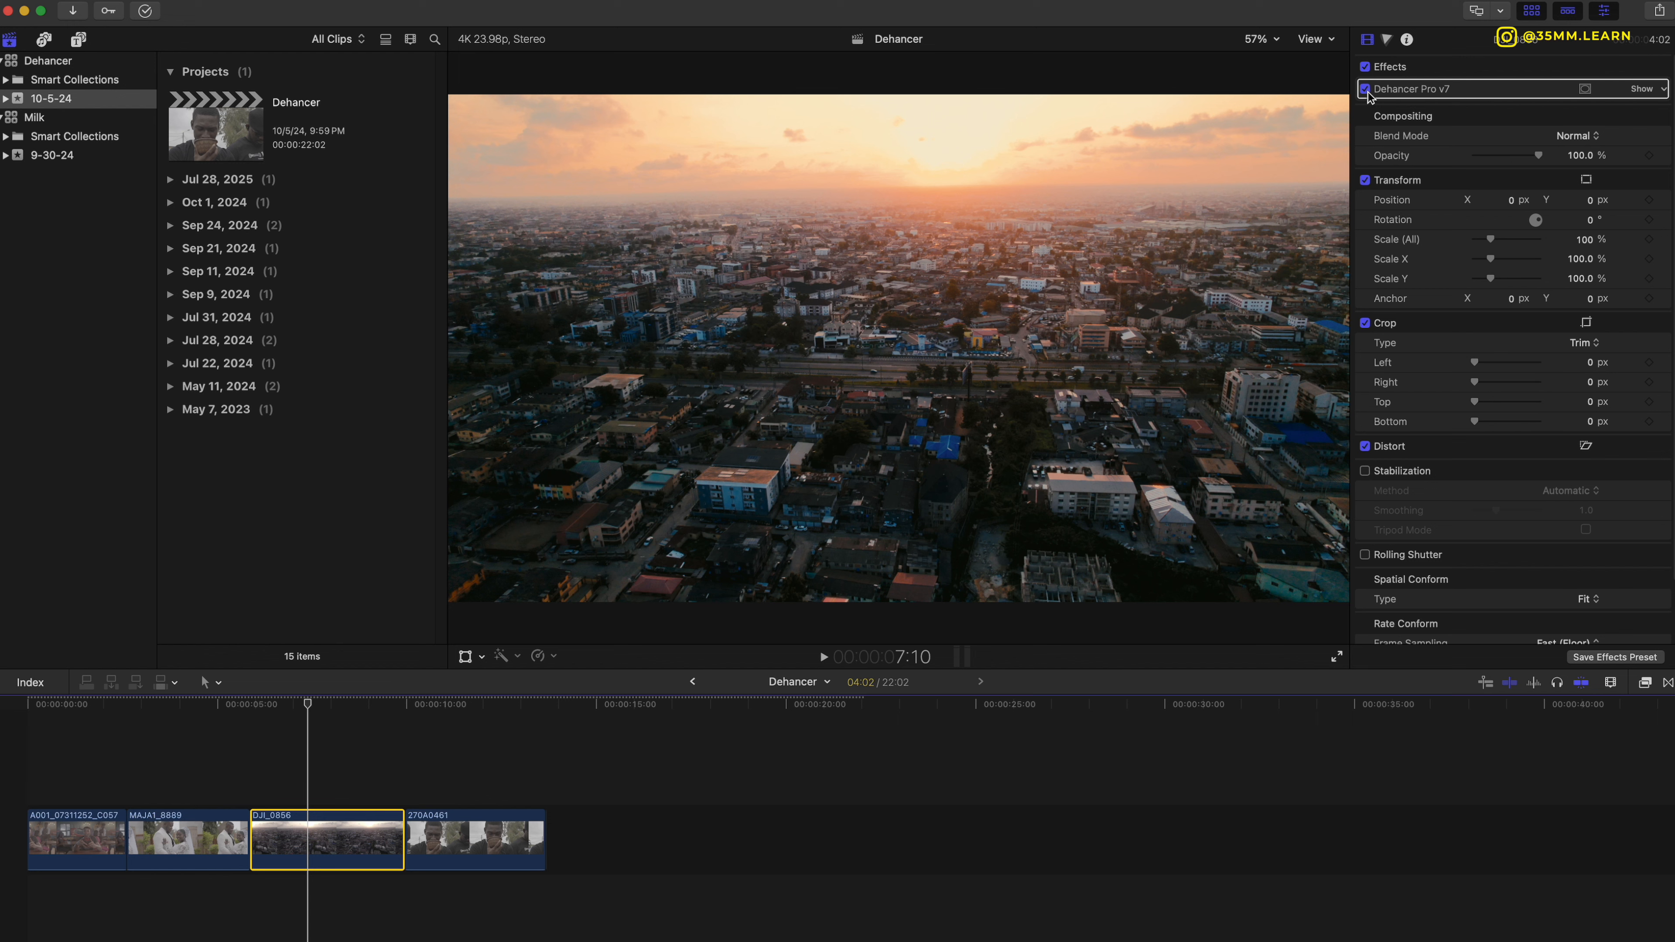
Expand the Dehancer Pro v7 settings on the aerial city clip and compare the image with Film disabled and enabled.
click(1642, 89)
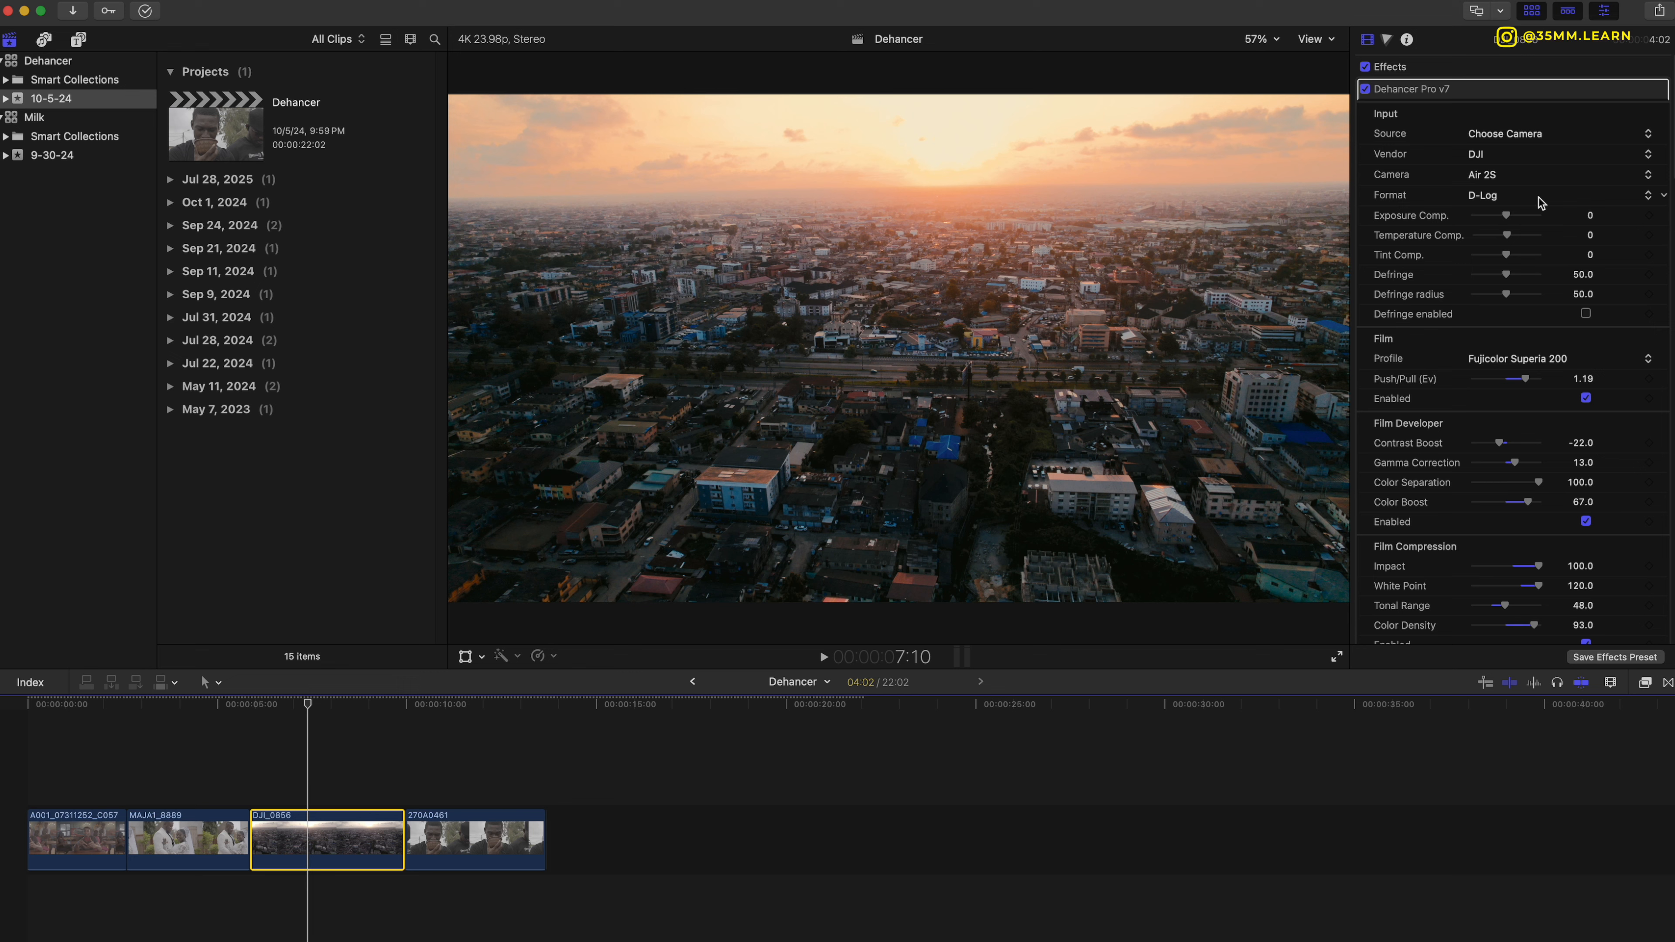
scroll(1566, 317, down, 2)
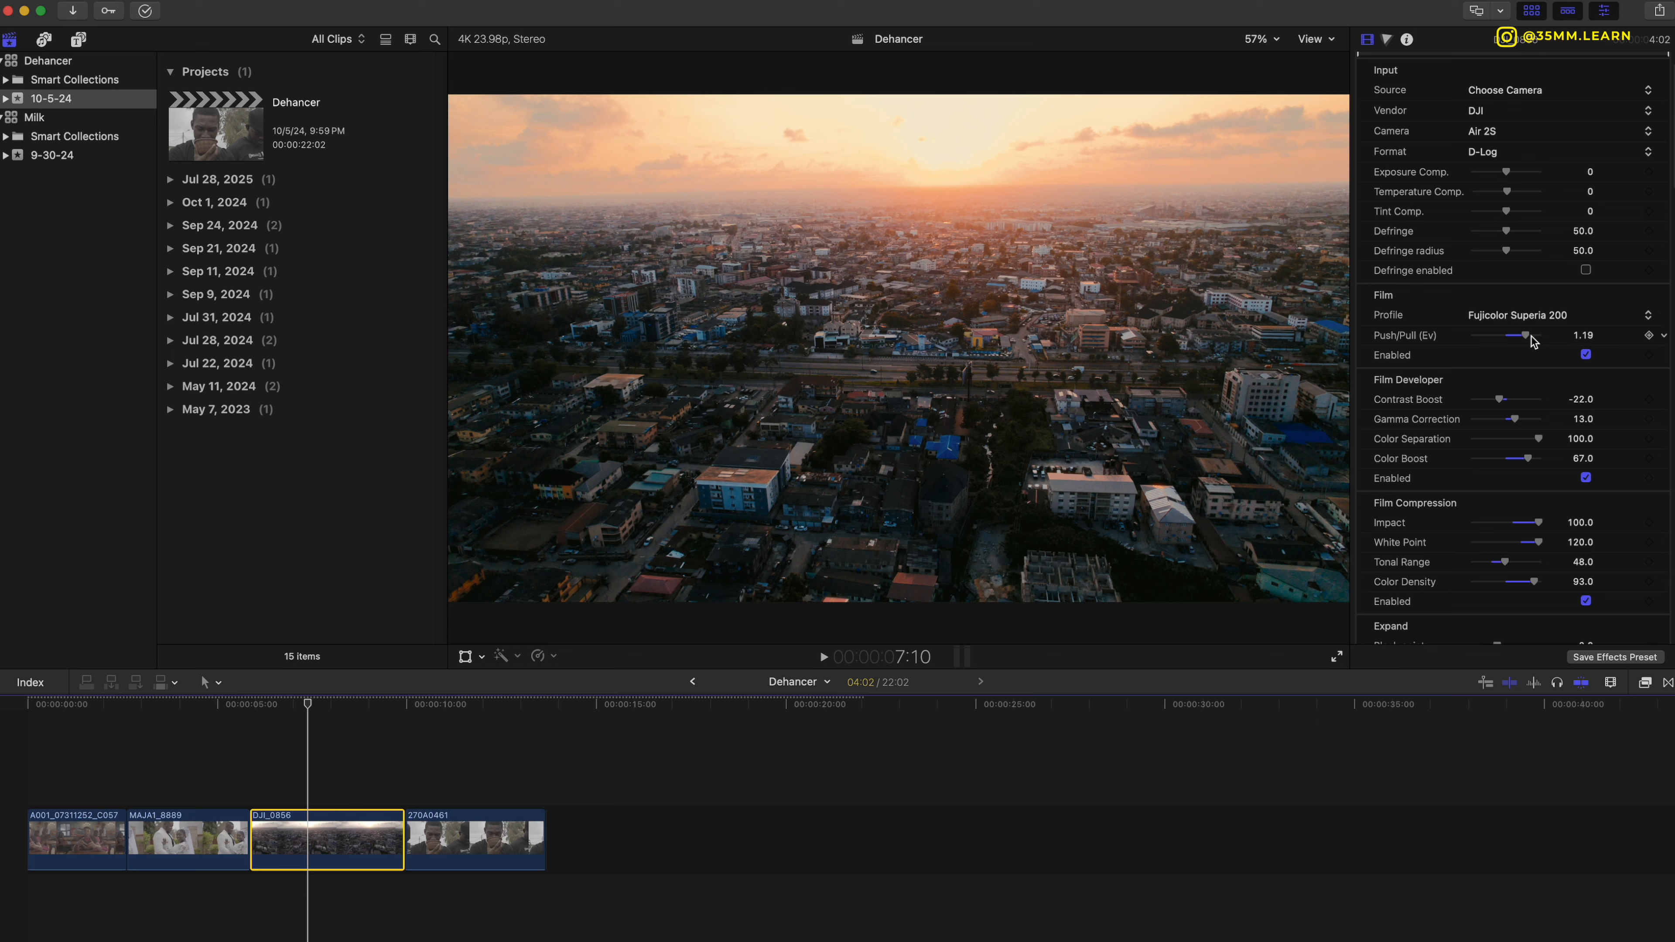
click(1585, 354)
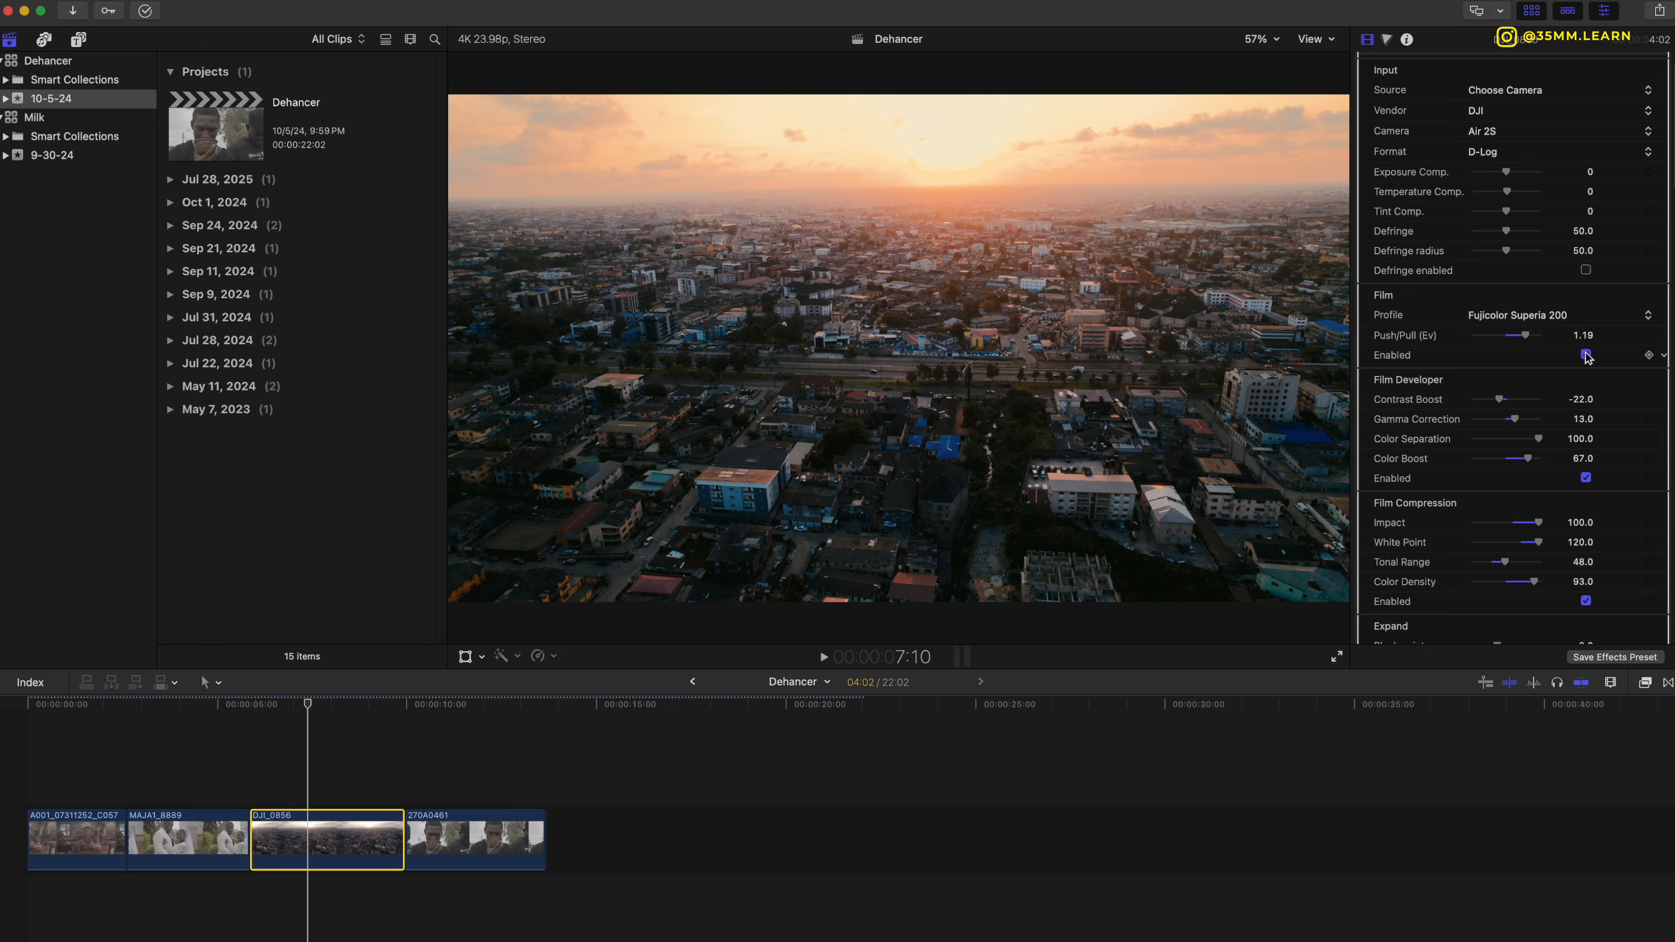
click(1585, 356)
click(1586, 355)
click(1586, 355)
Compare the aerial clip with Film Developer disabled and enabled, and do the same for Film Compression.
scroll(1573, 394, down, 2)
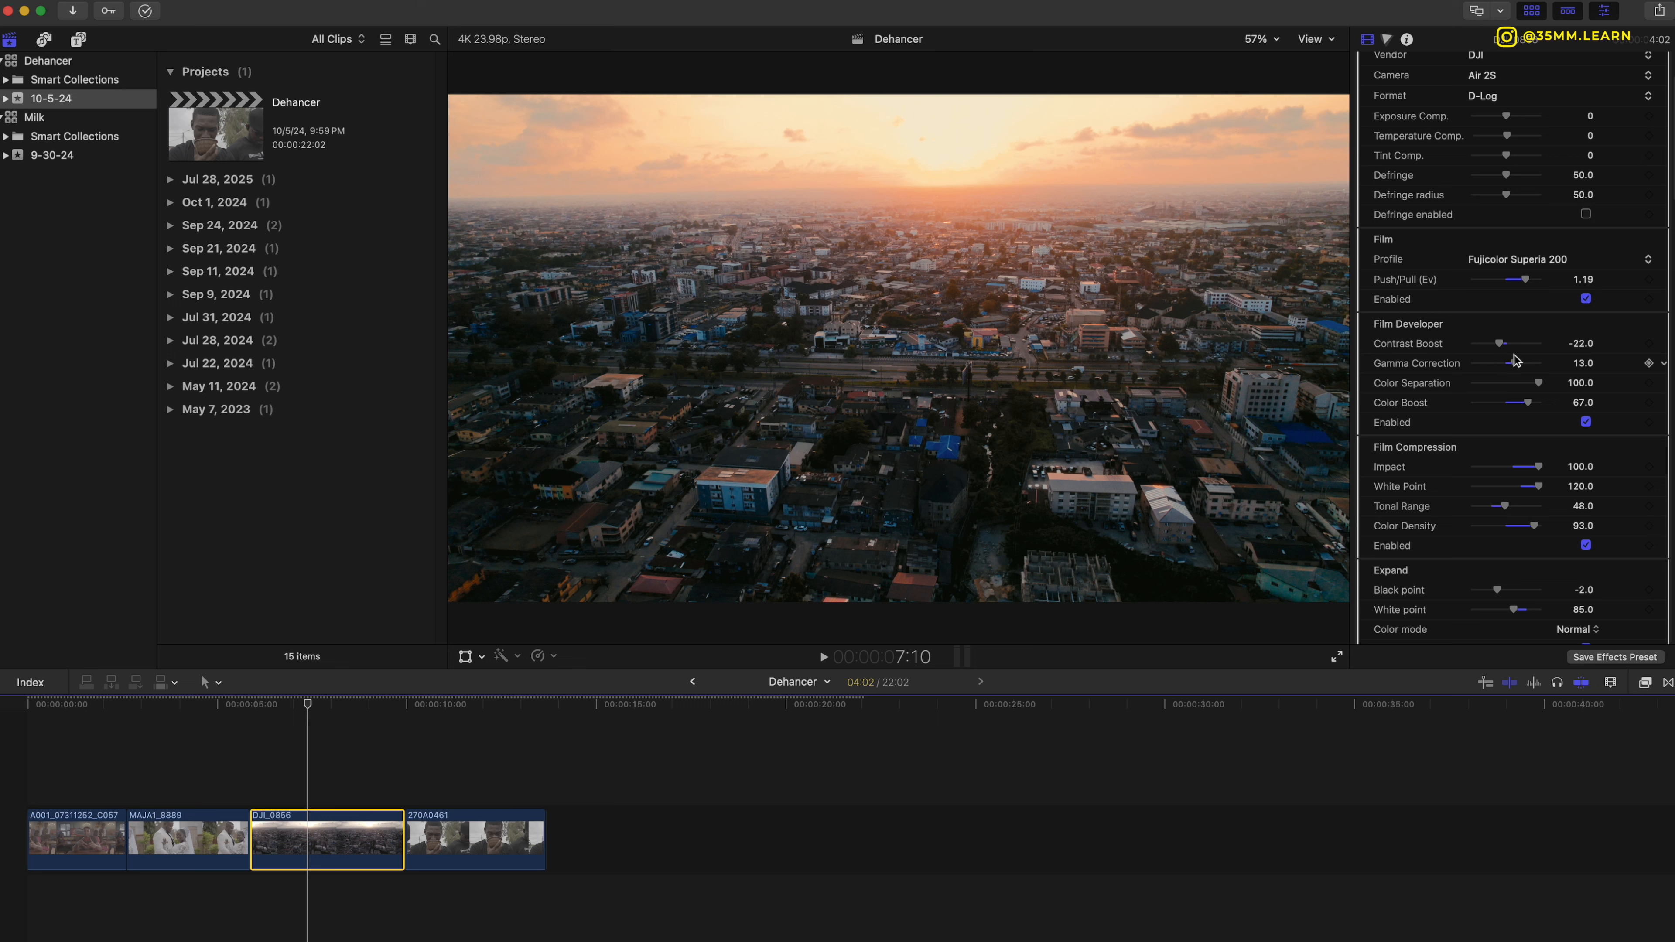
click(1587, 422)
click(1585, 422)
scroll(1586, 428, down, 2)
click(1584, 470)
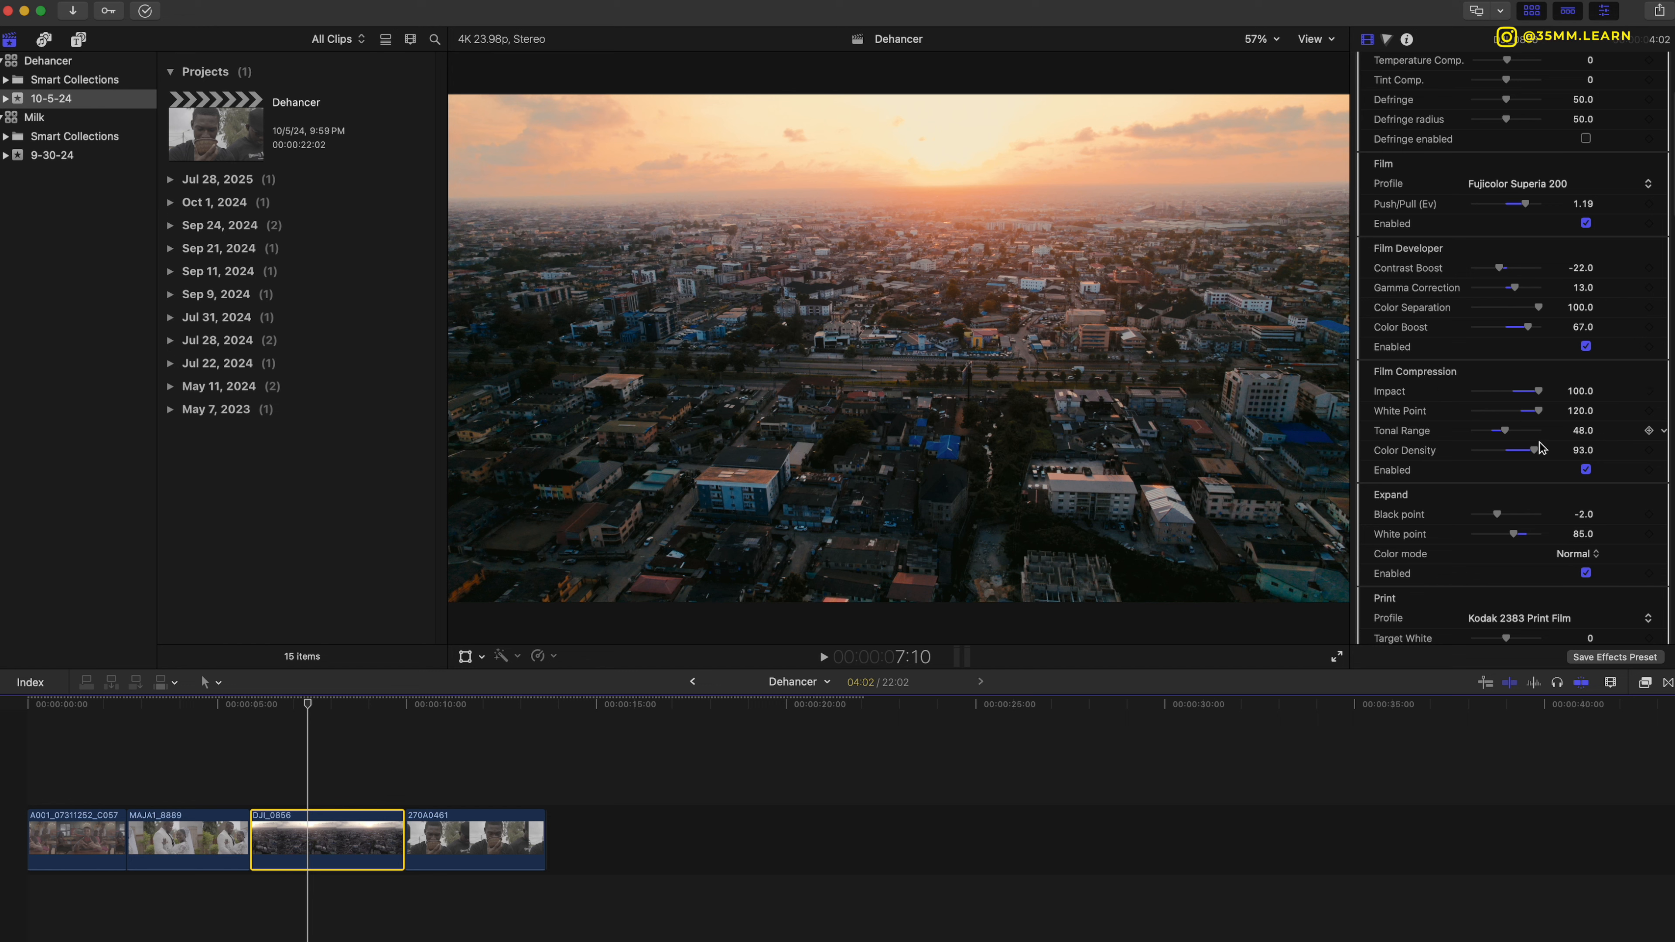
click(1587, 470)
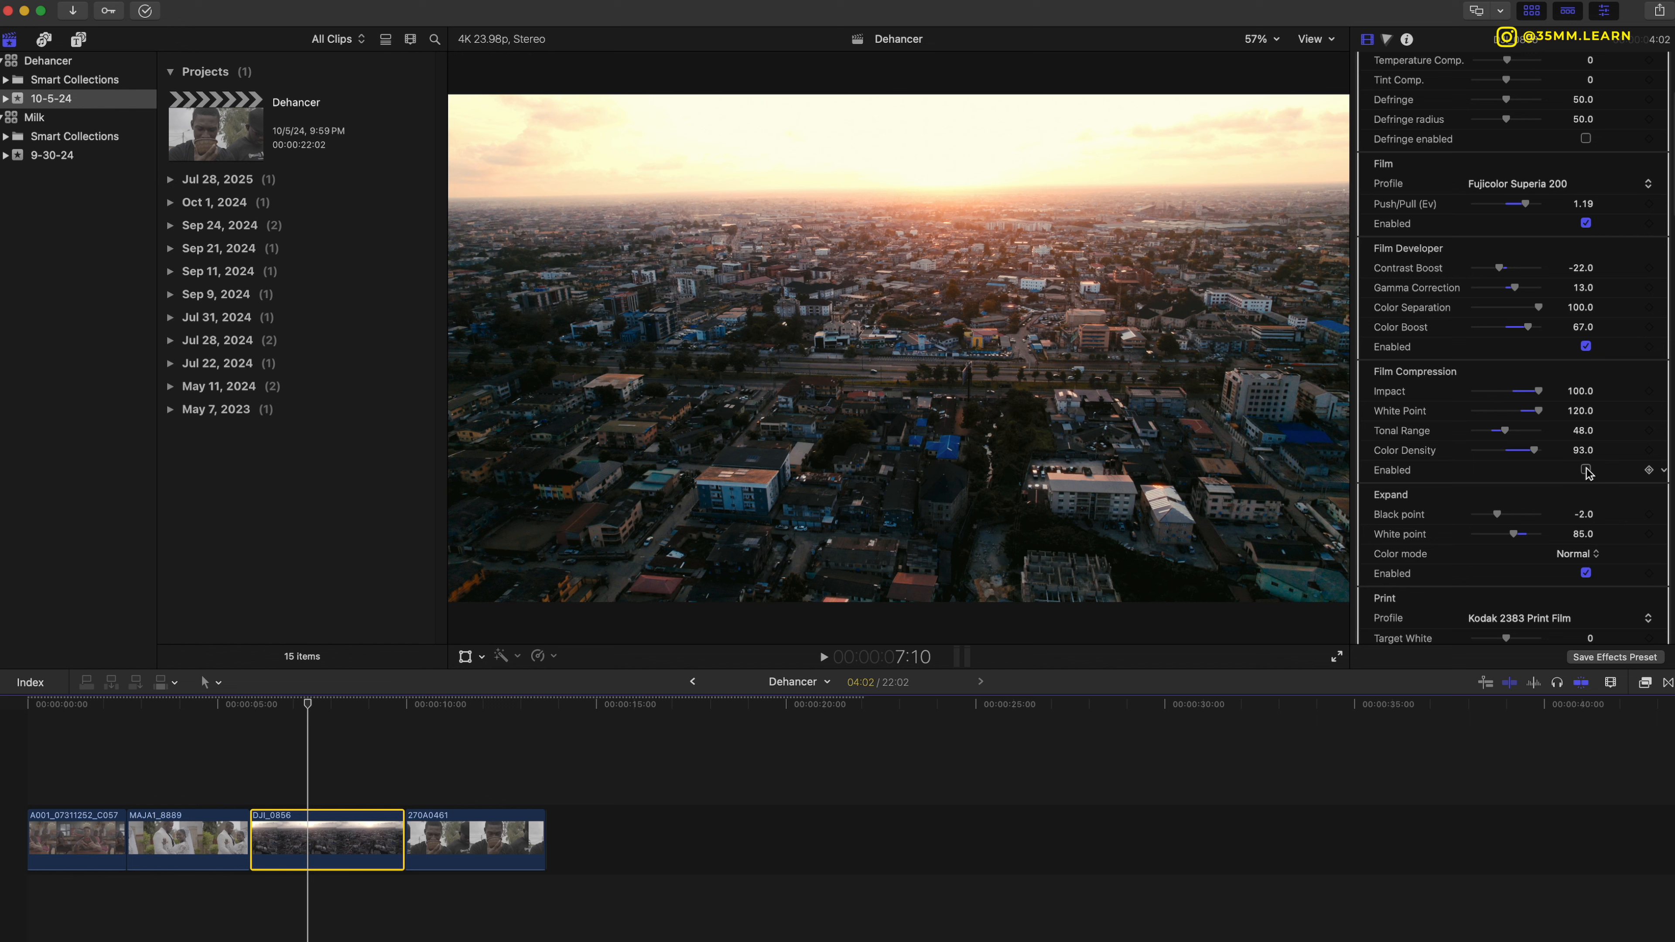
click(1586, 470)
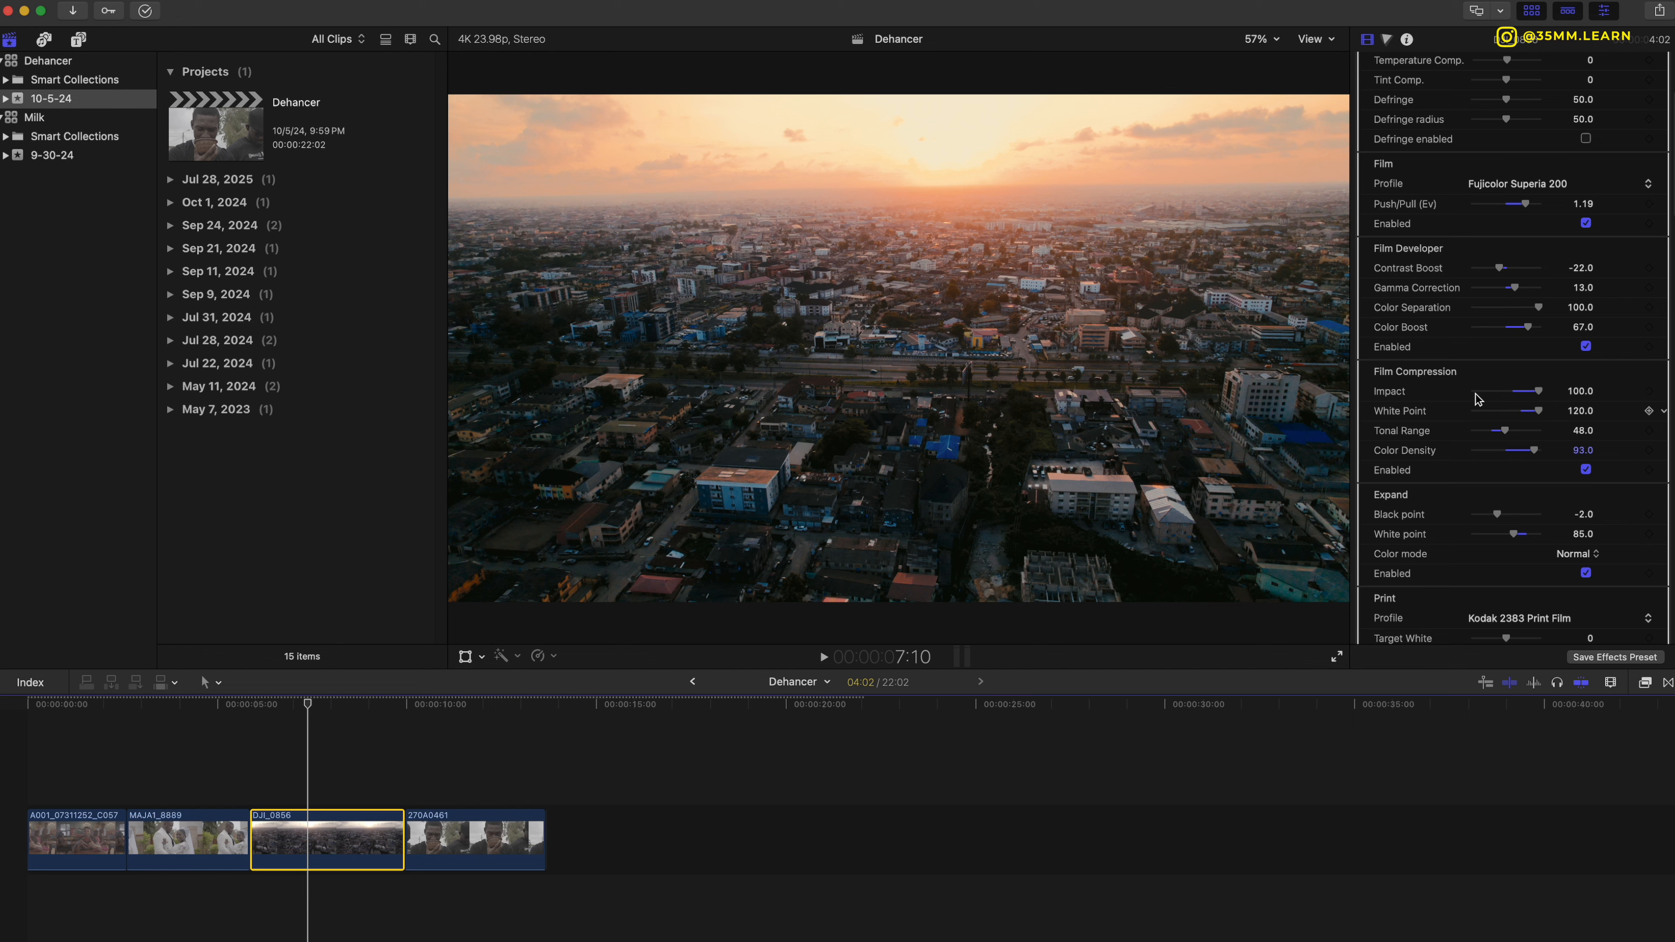
Compare the aerial image with the Expand tool disabled and enabled, leaving it enabled.
scroll(1589, 475, down, 3)
click(1586, 469)
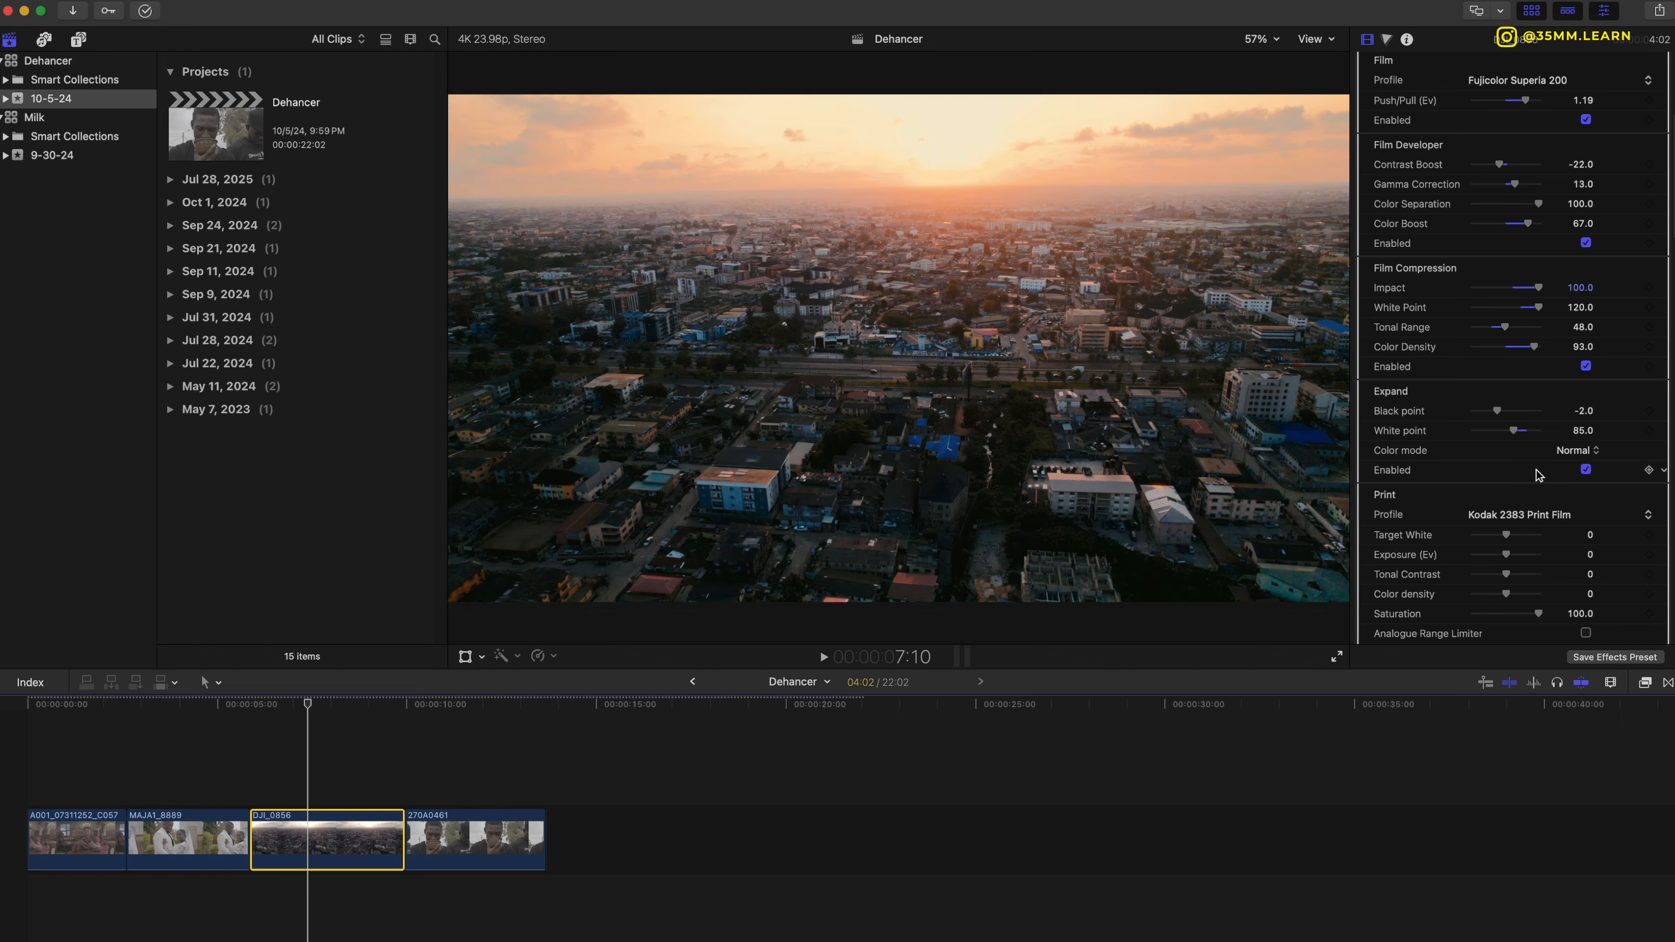
click(1586, 470)
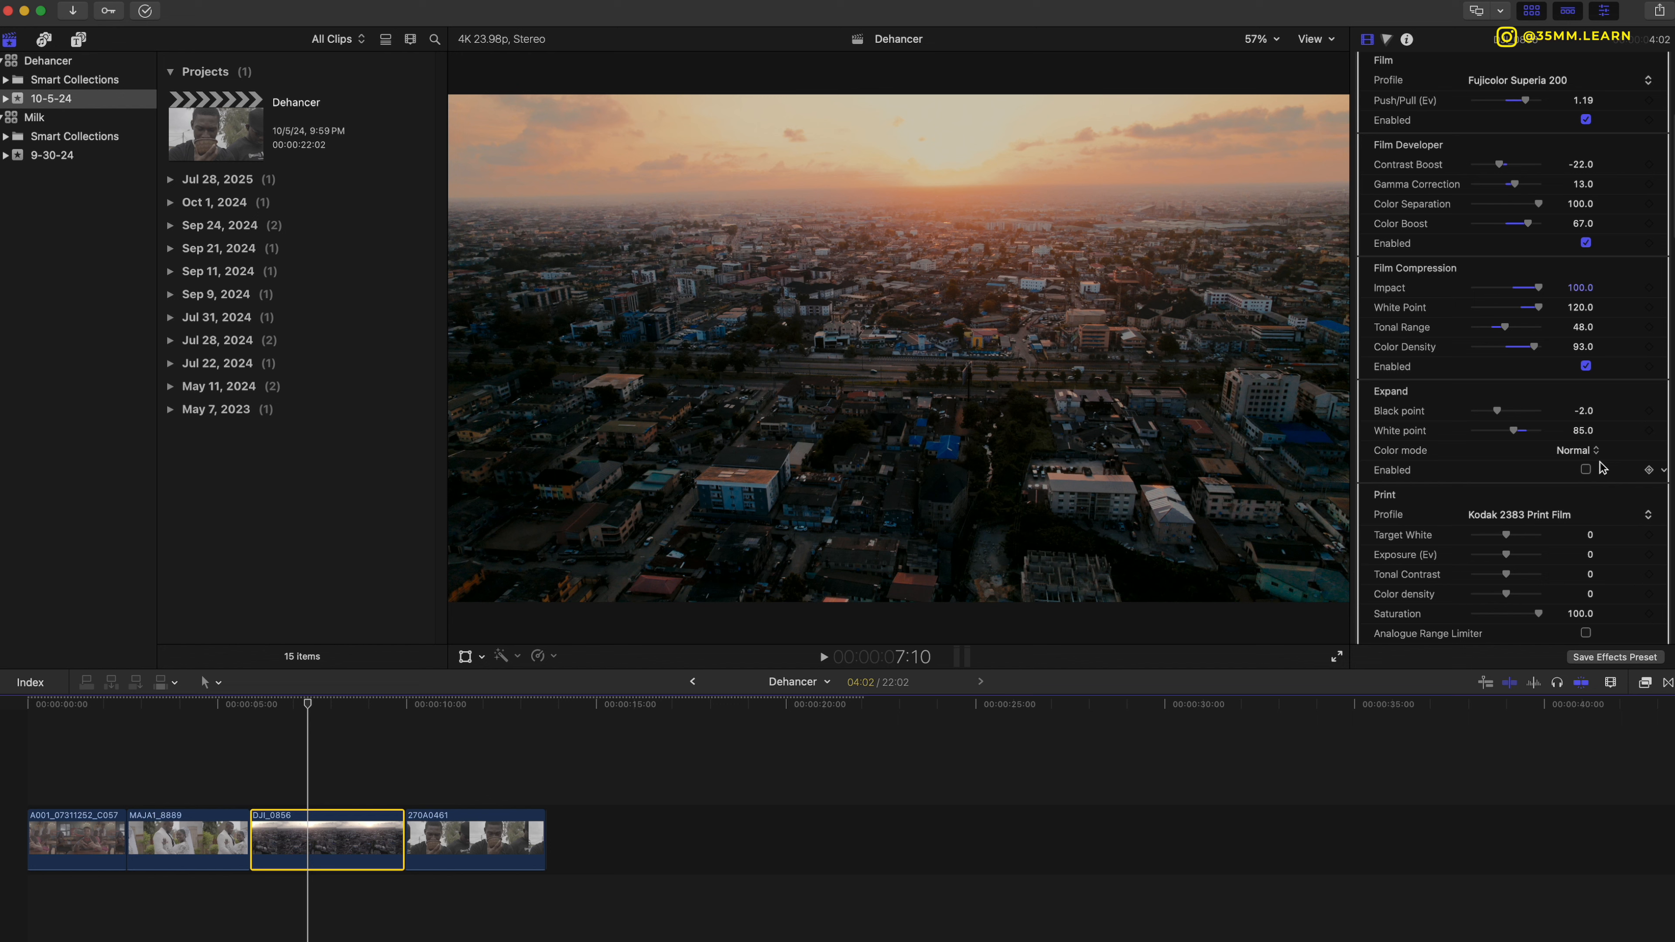
click(1586, 469)
View the Print profile choices, keep Kodak 2383 Print Film, and compare the aerial image with Print disabled and enabled.
scroll(1576, 456, down, 3)
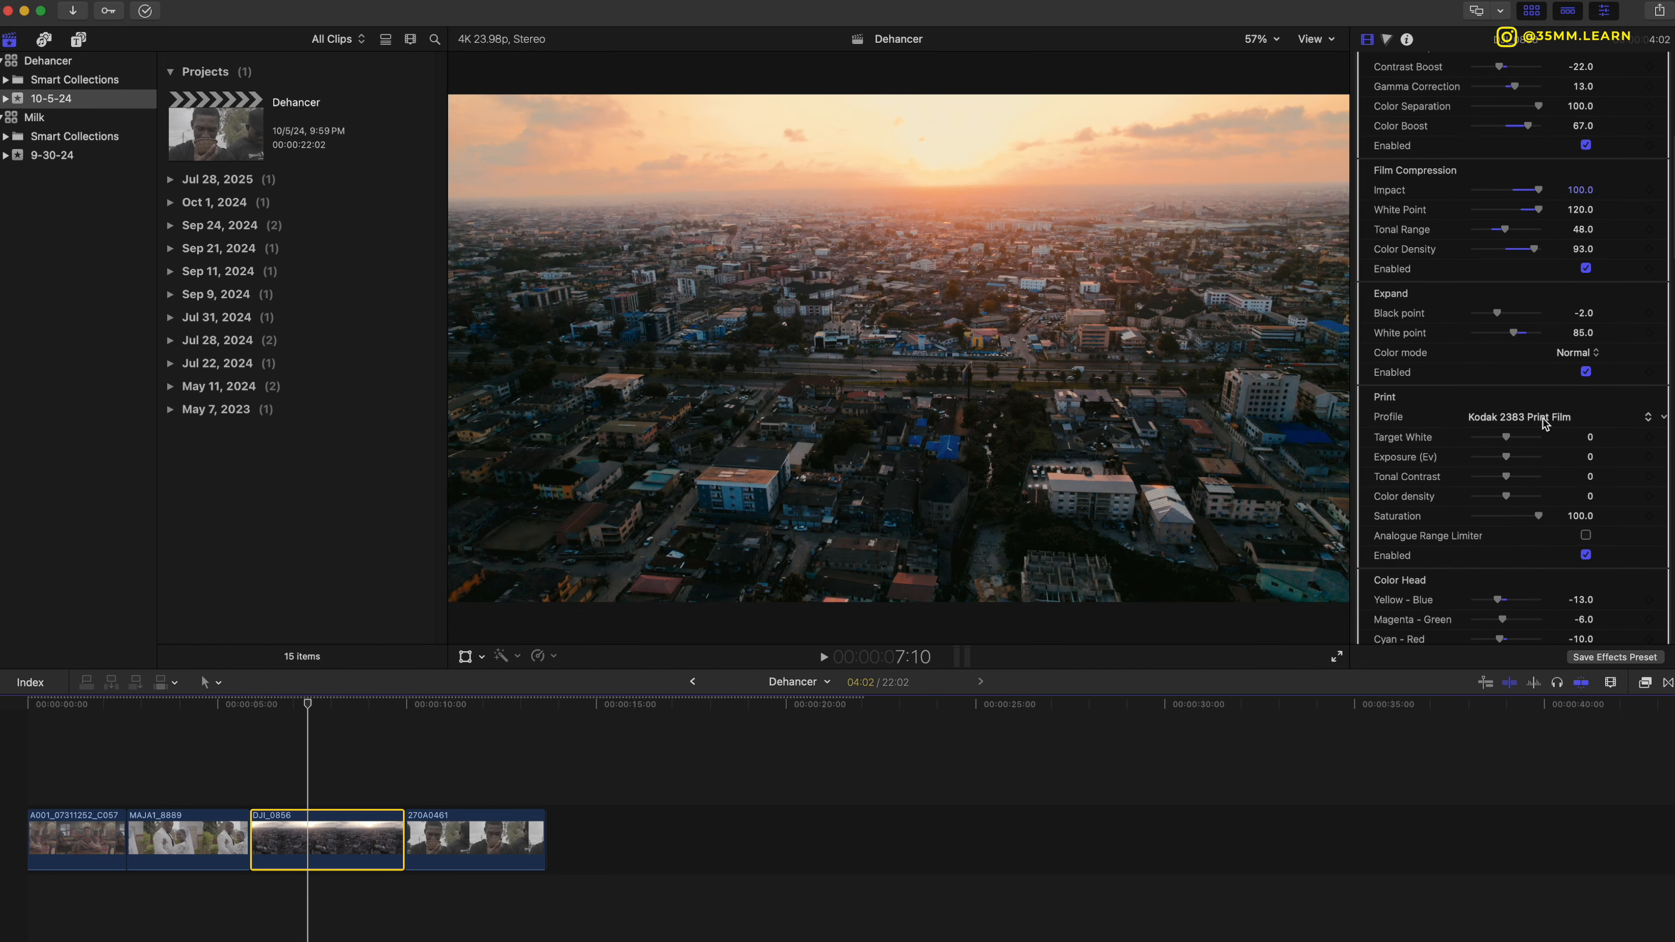
click(1544, 419)
click(1565, 420)
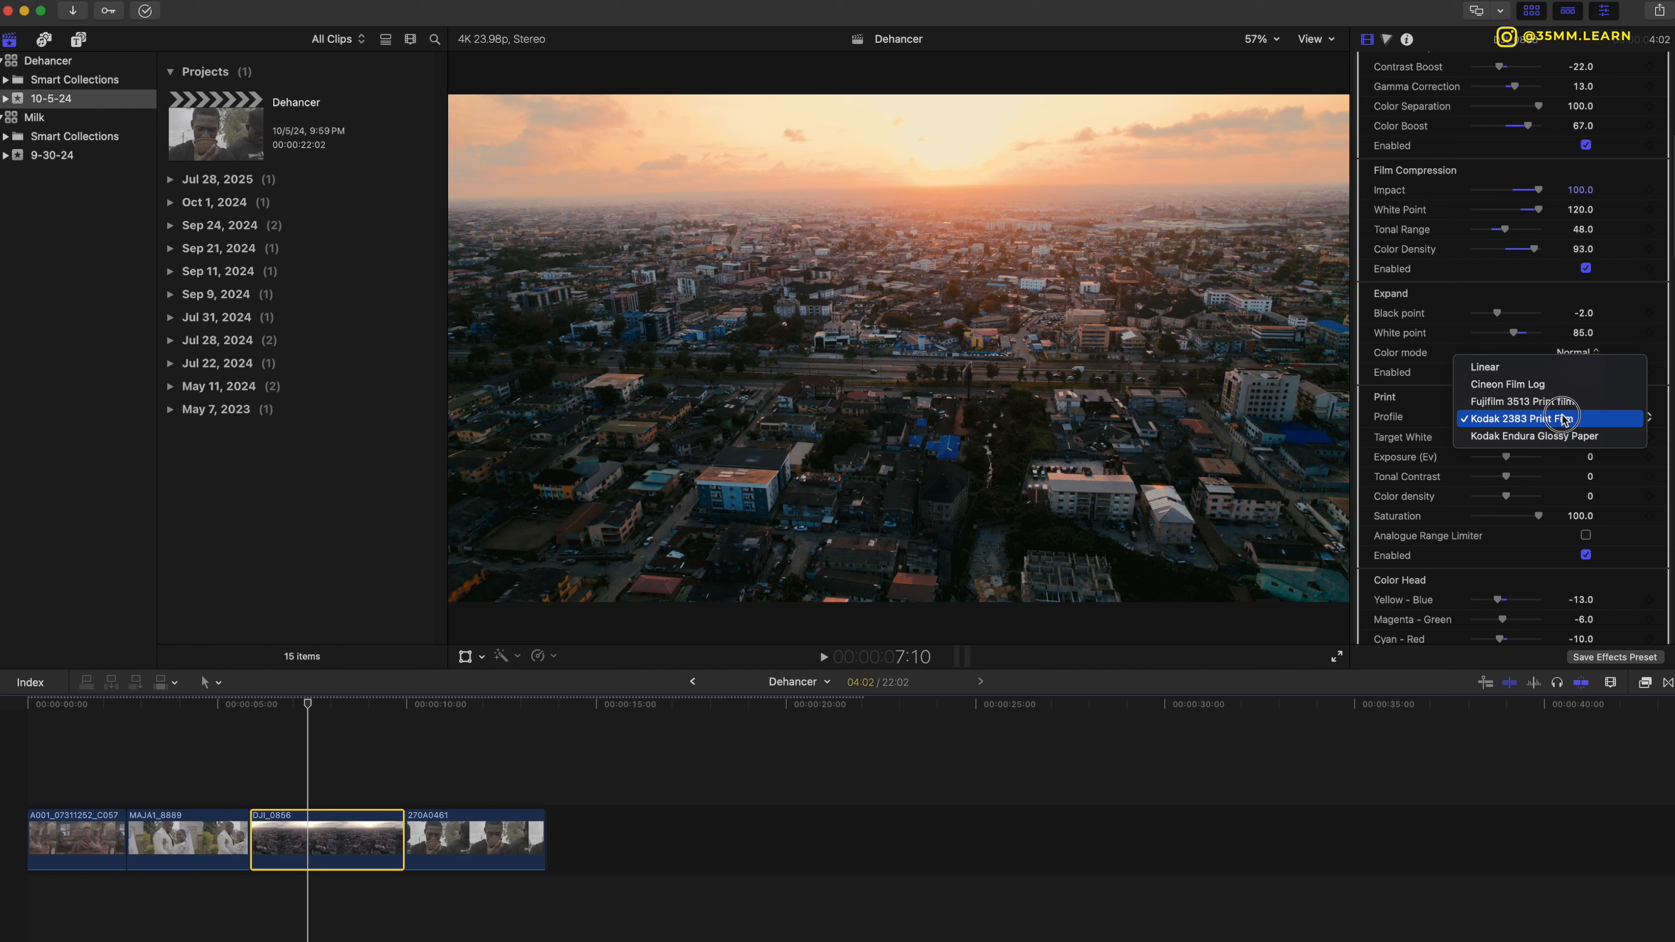
click(1587, 555)
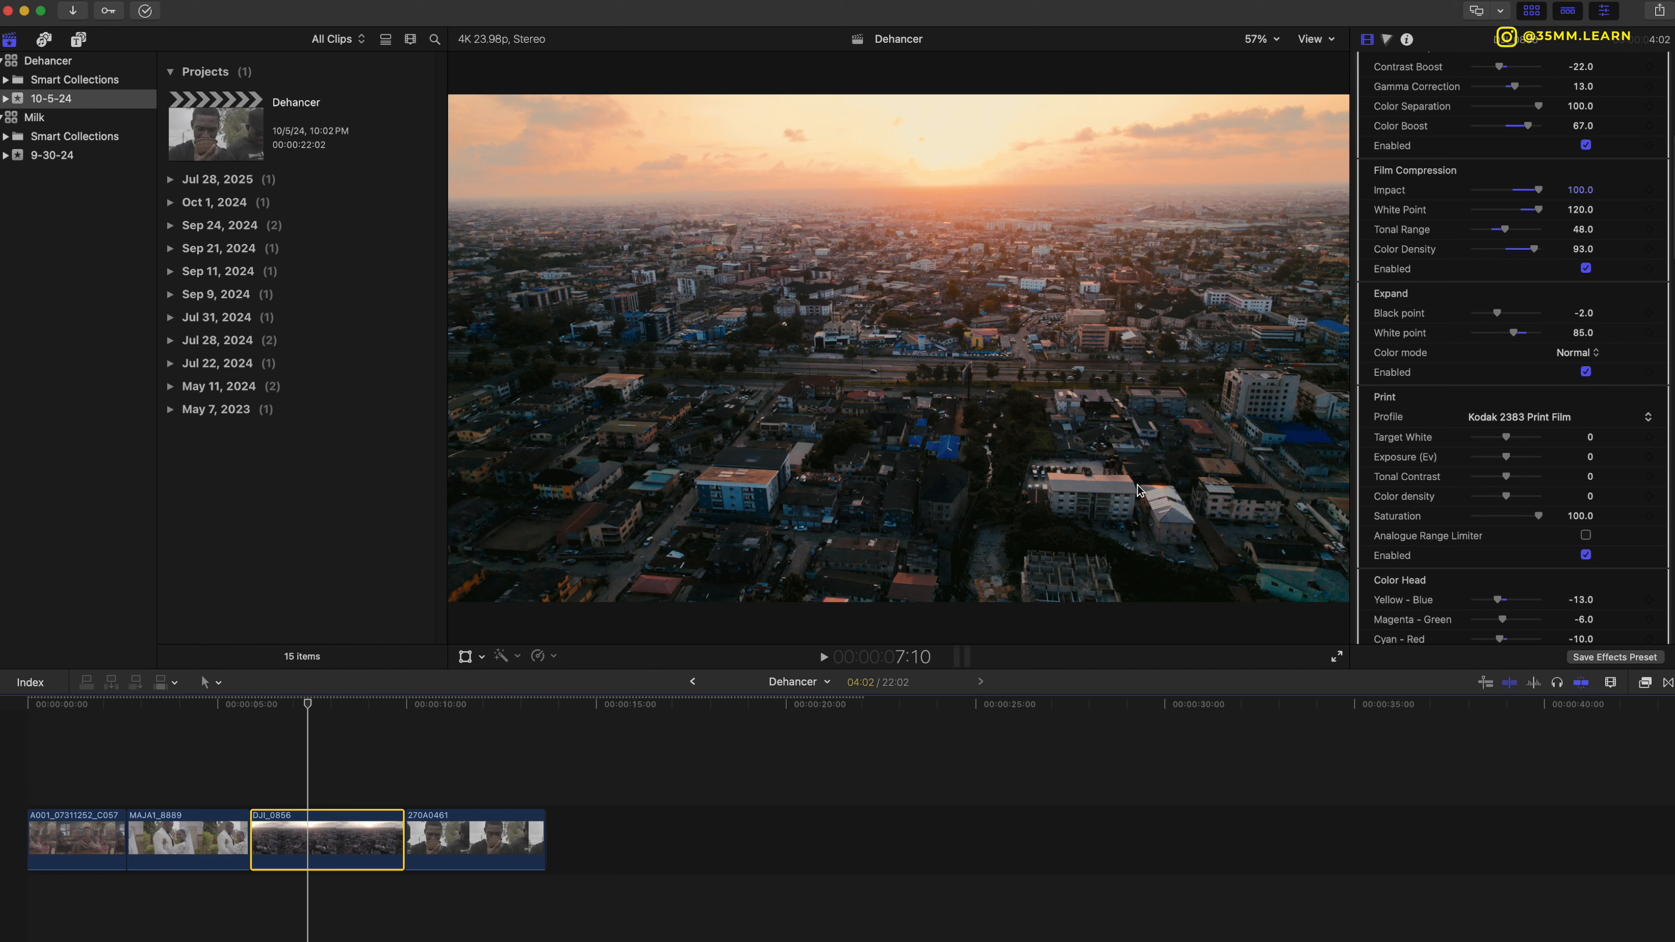
scroll(1597, 483, down, 4)
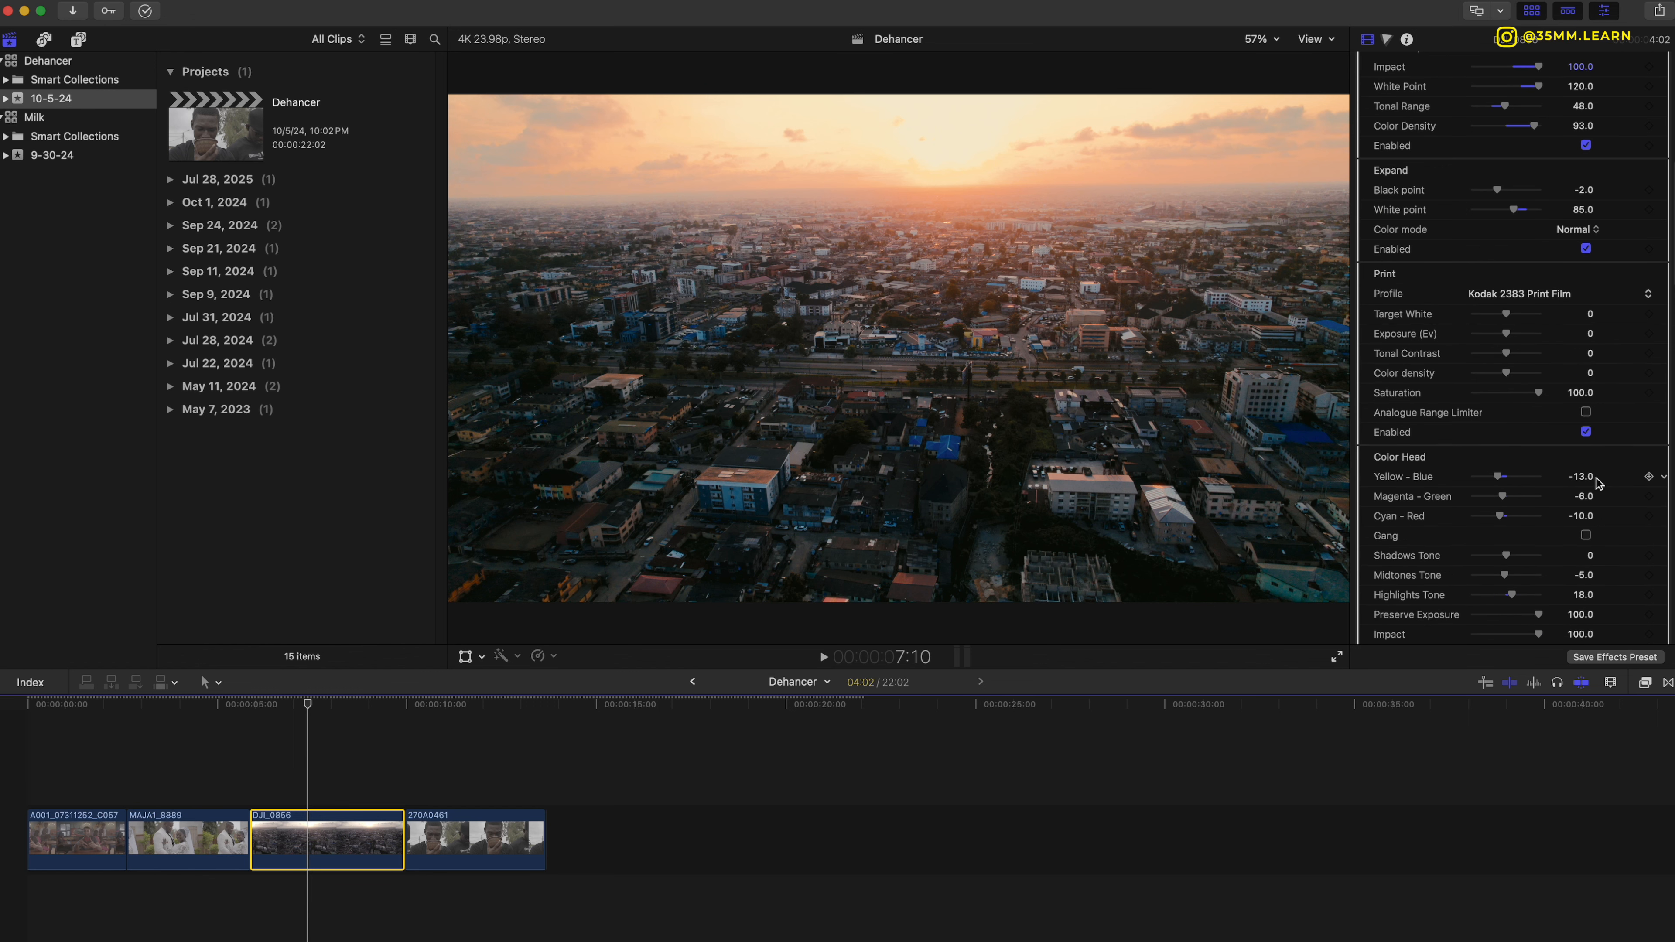
scroll(1597, 483, down, 3)
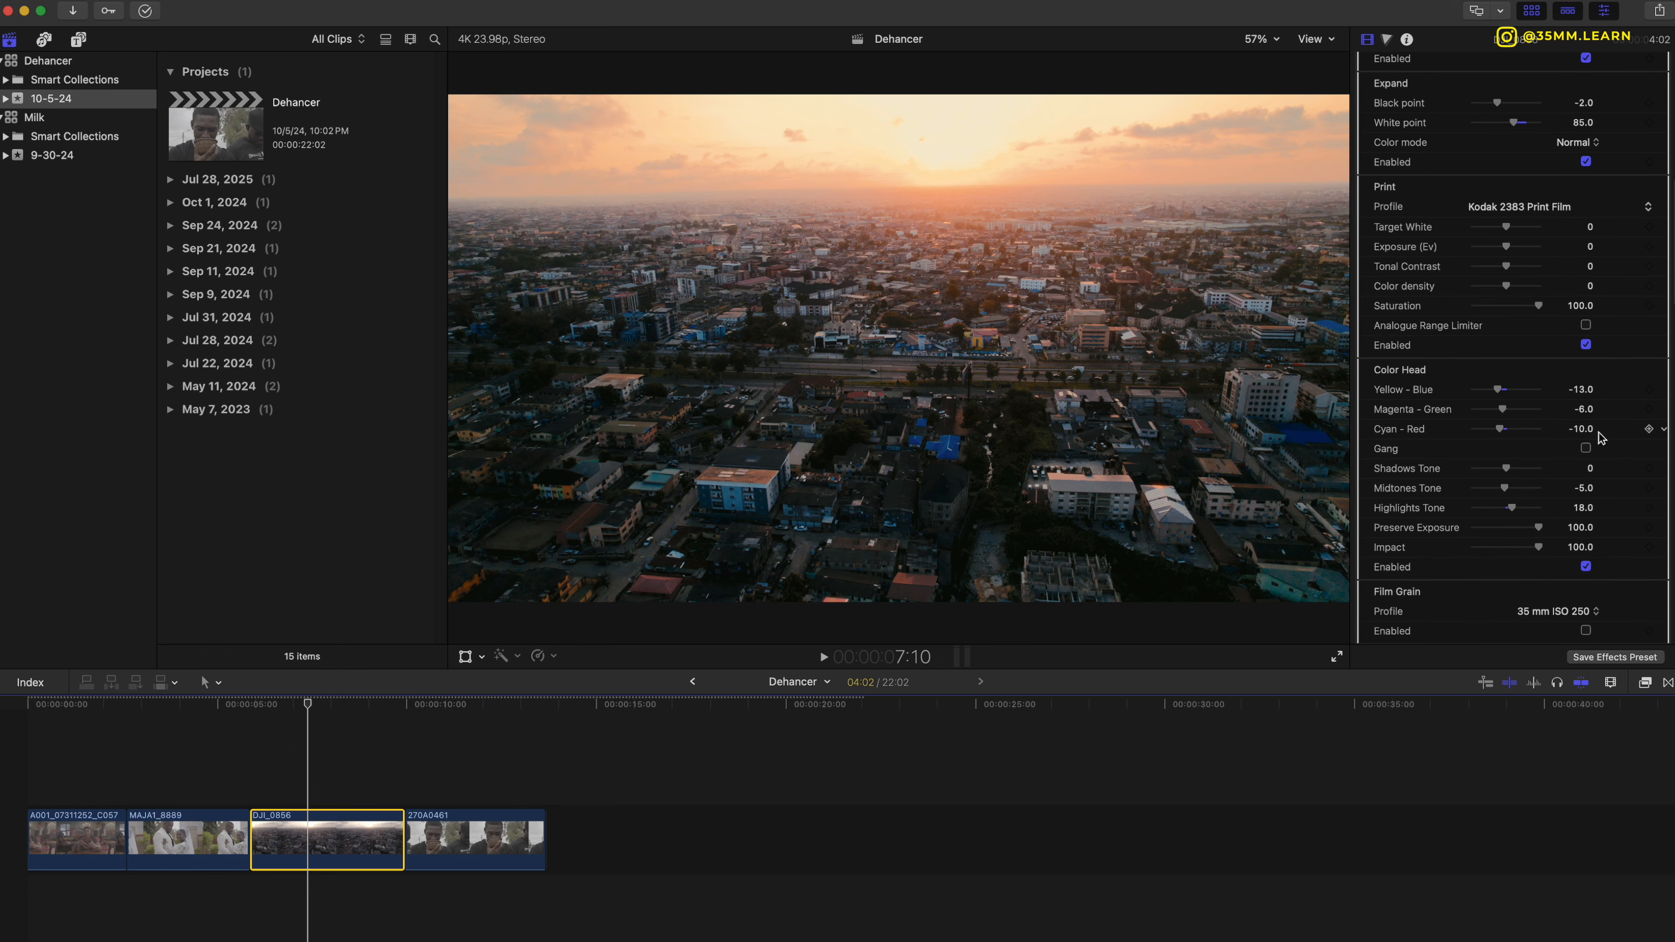
scroll(1590, 322, down, 2)
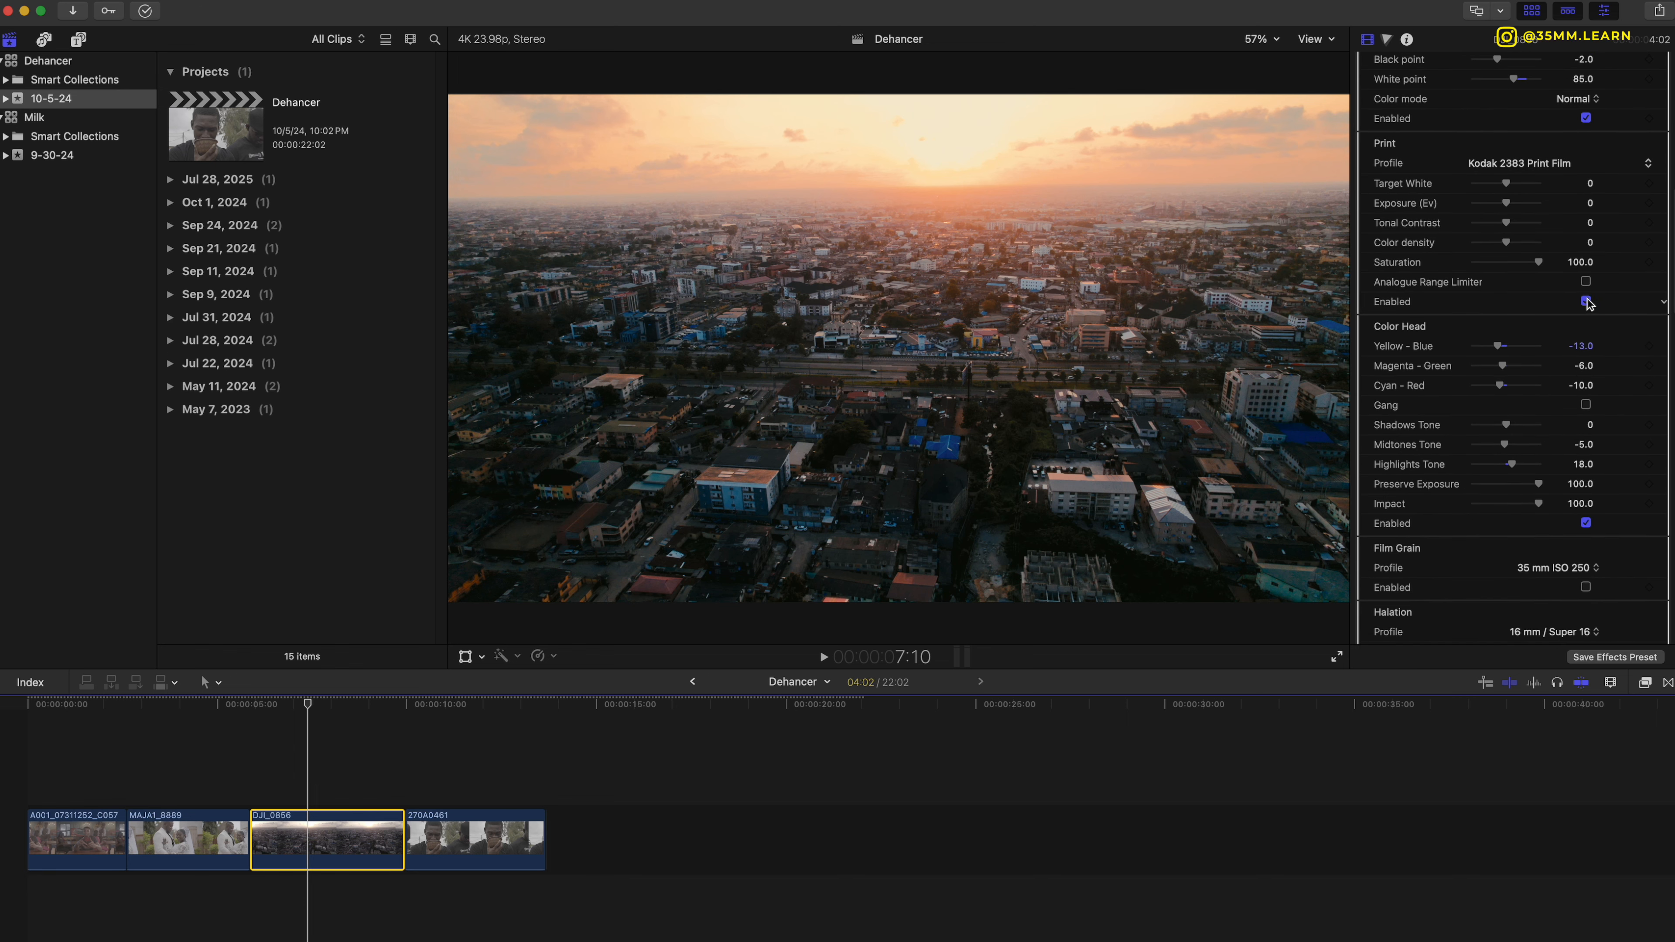
click(1586, 301)
click(1587, 301)
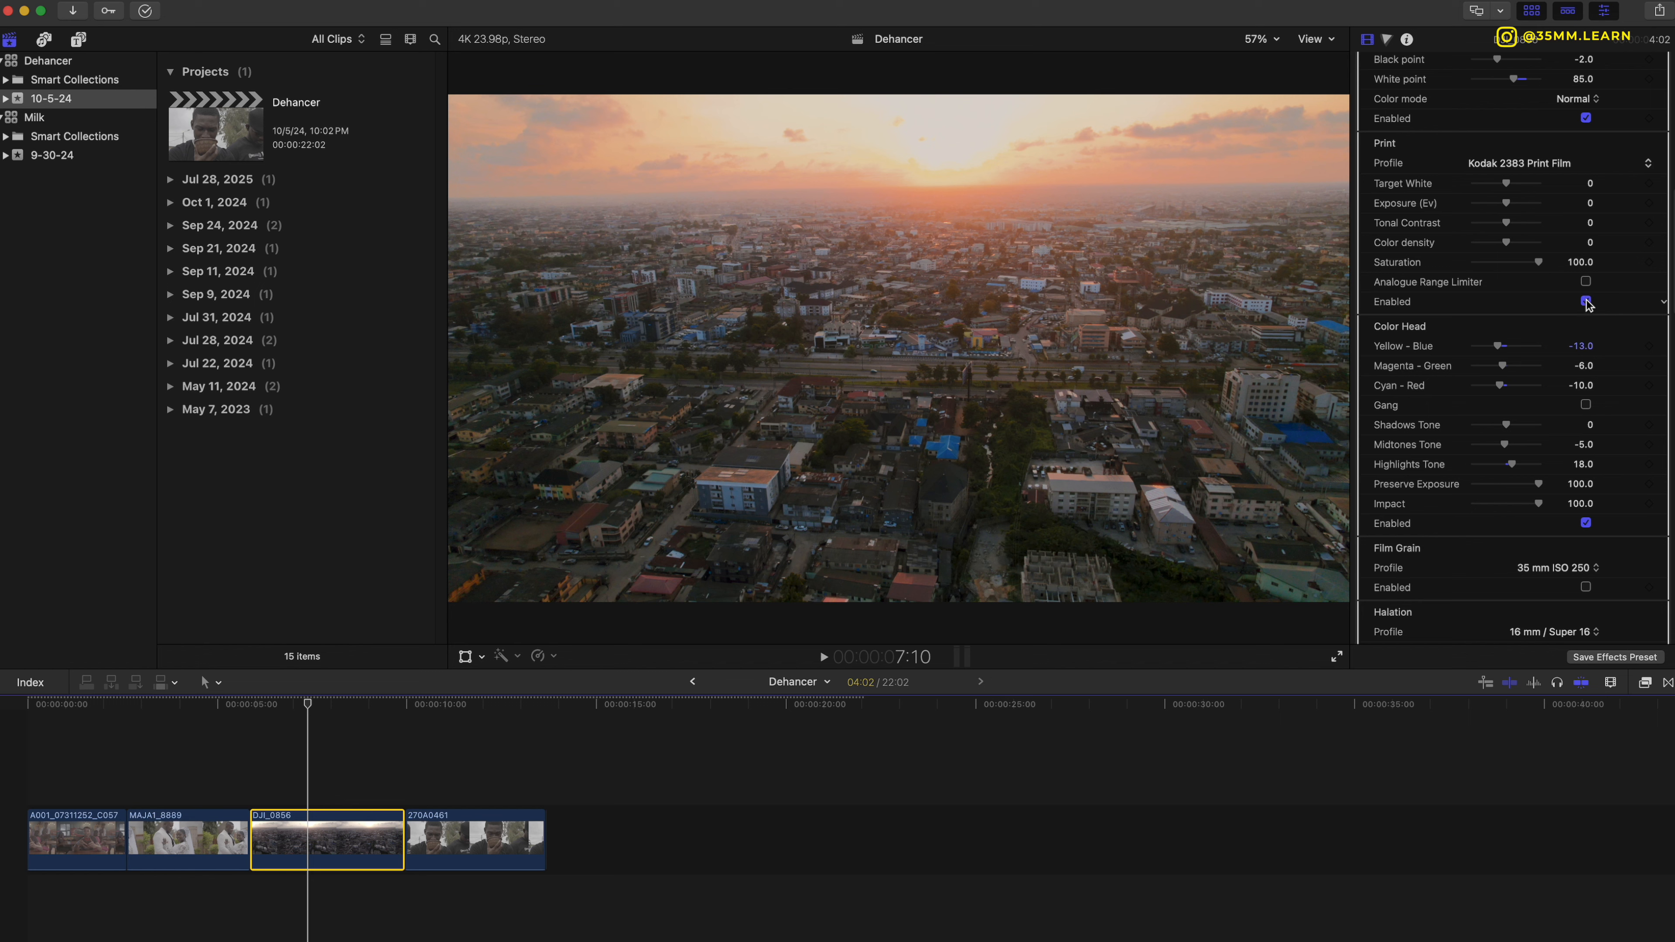
click(1586, 302)
click(1586, 302)
Compare the aerial image with Color Head disabled and enabled, leaving it enabled.
scroll(1537, 317, down, 4)
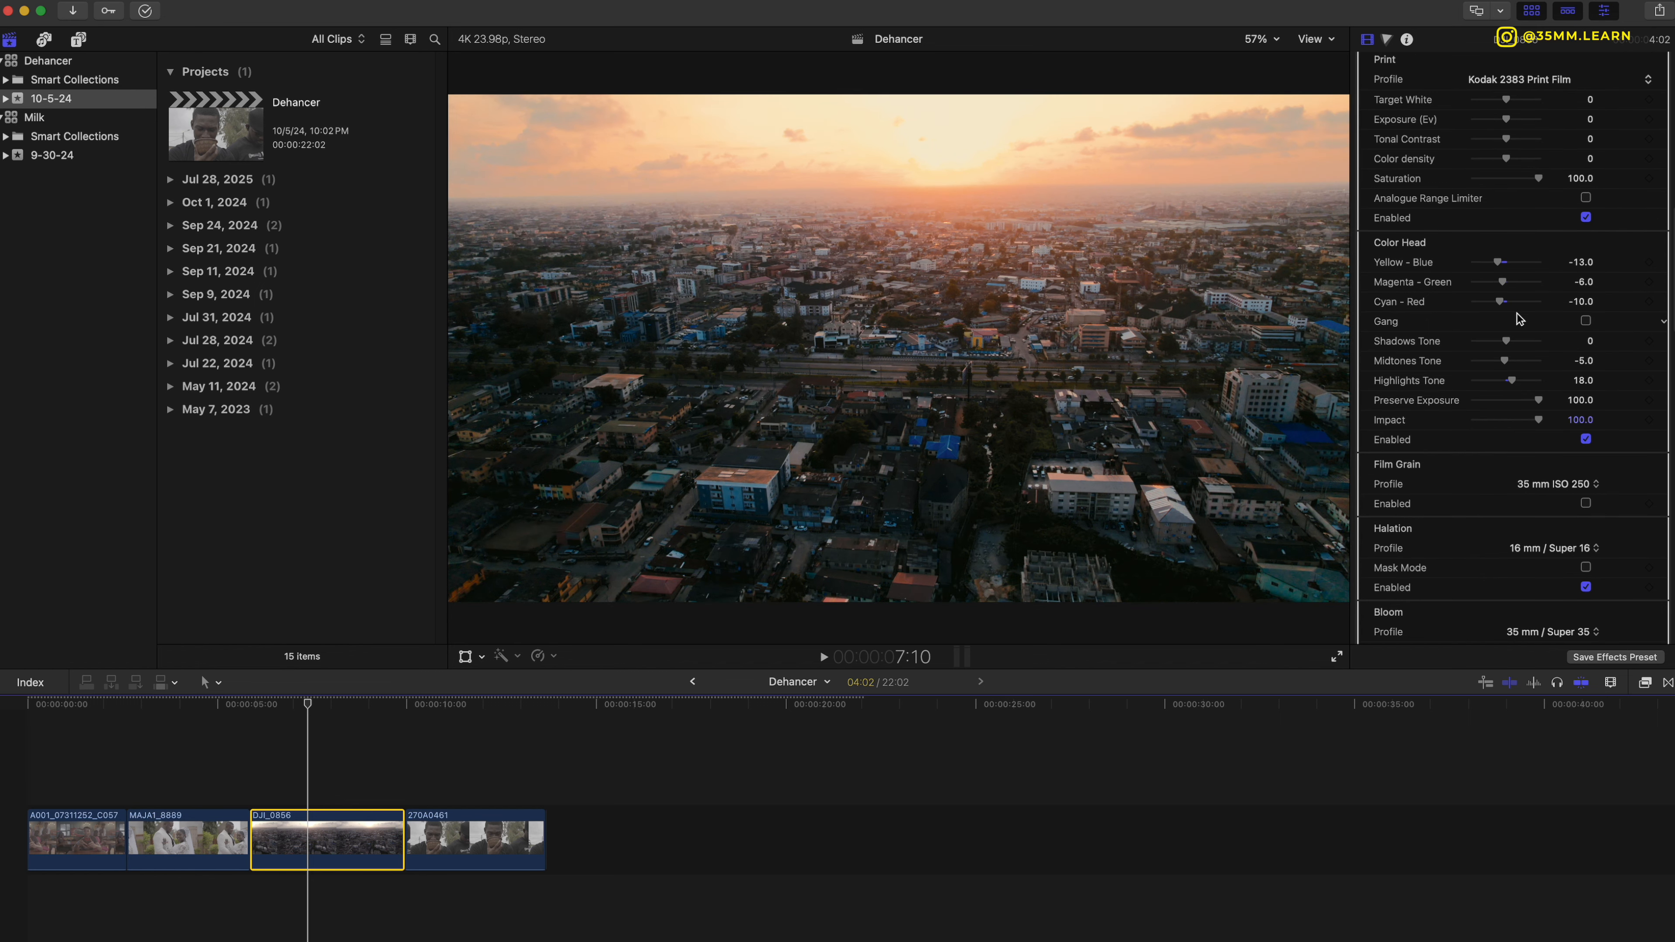
click(1586, 440)
click(1587, 440)
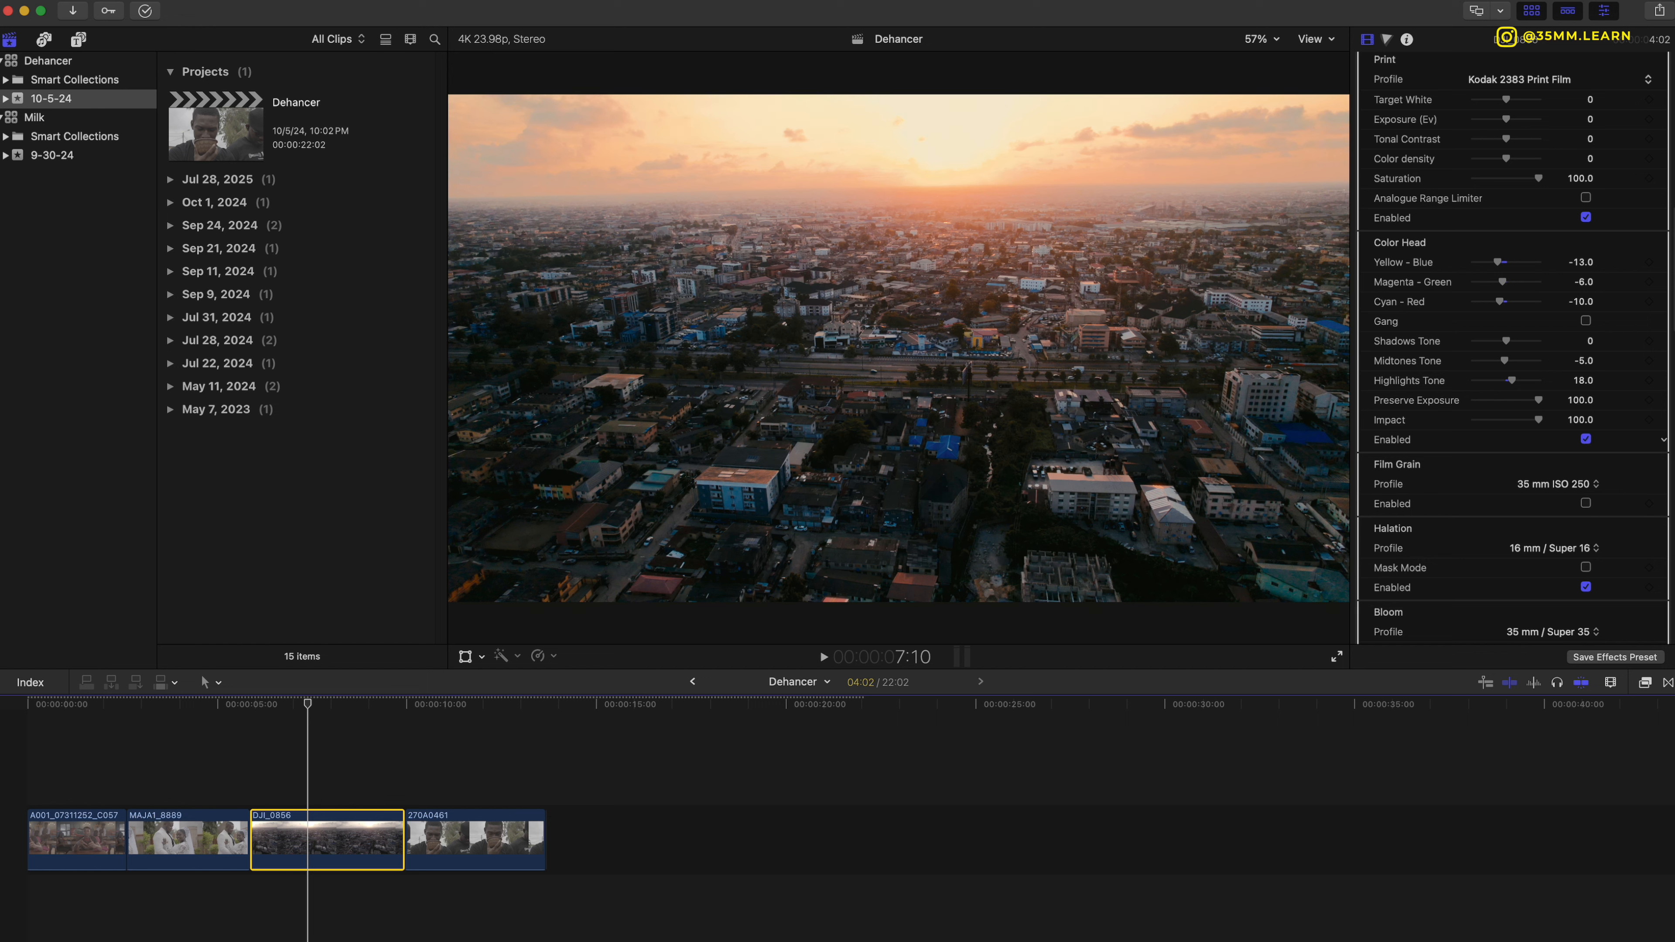
click(1586, 440)
Compare the aerial image with Halation disabled and enabled, leaving it enabled.
scroll(1586, 440, down, 4)
scroll(1563, 376, down, 2)
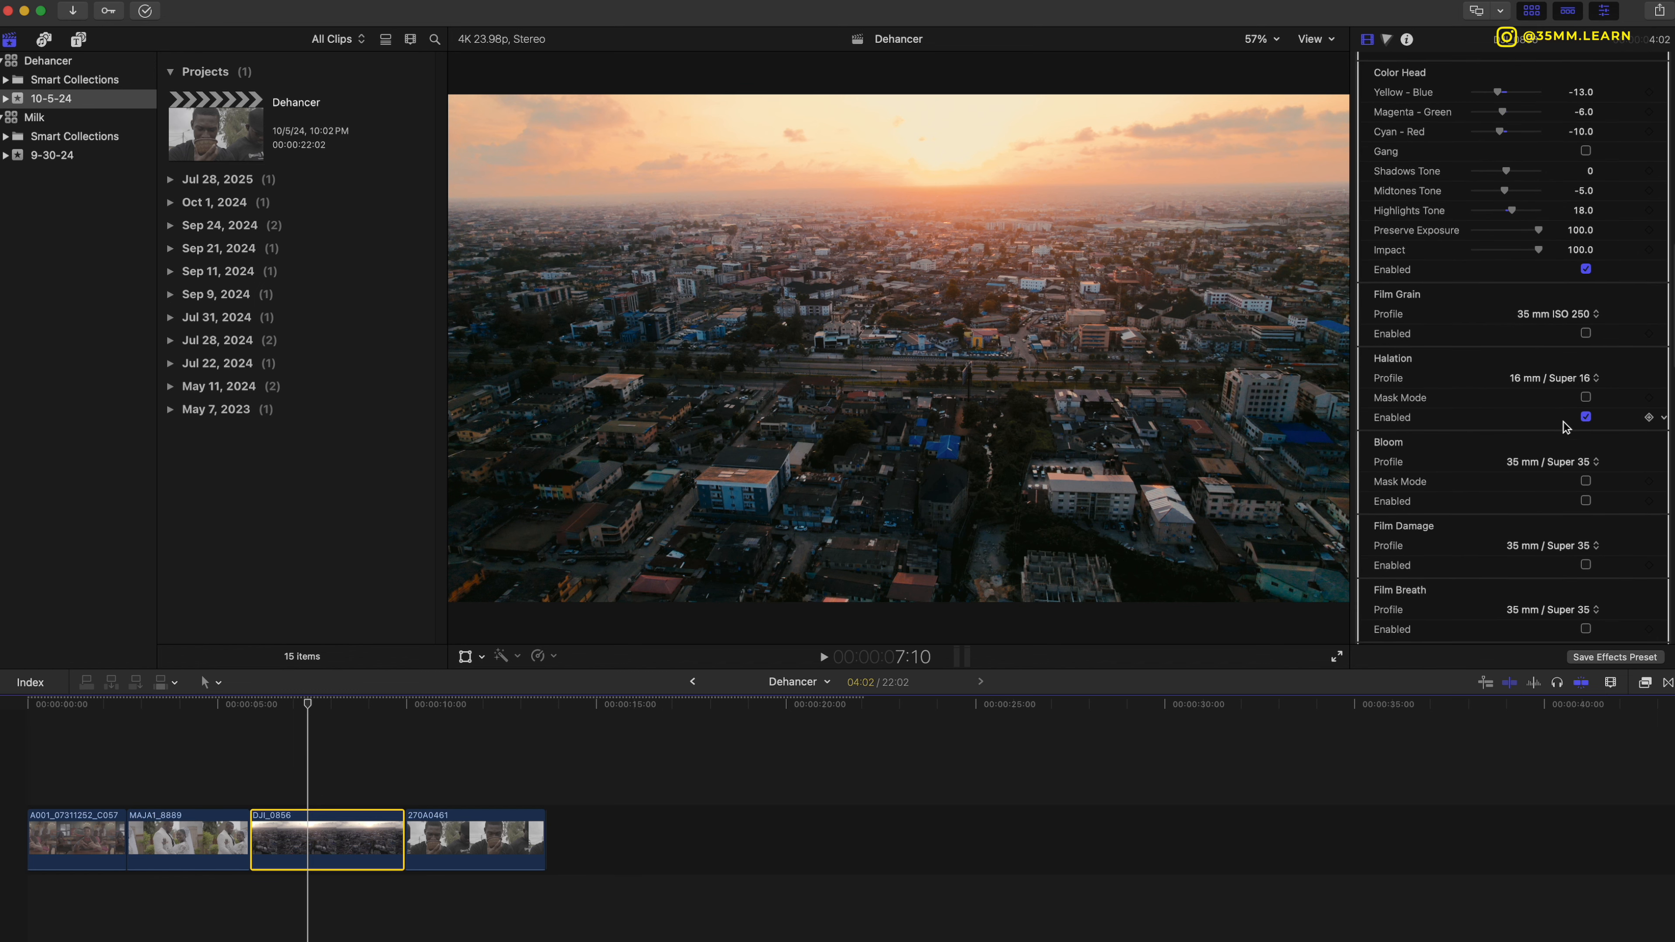
scroll(1567, 427, down, 1)
click(1587, 387)
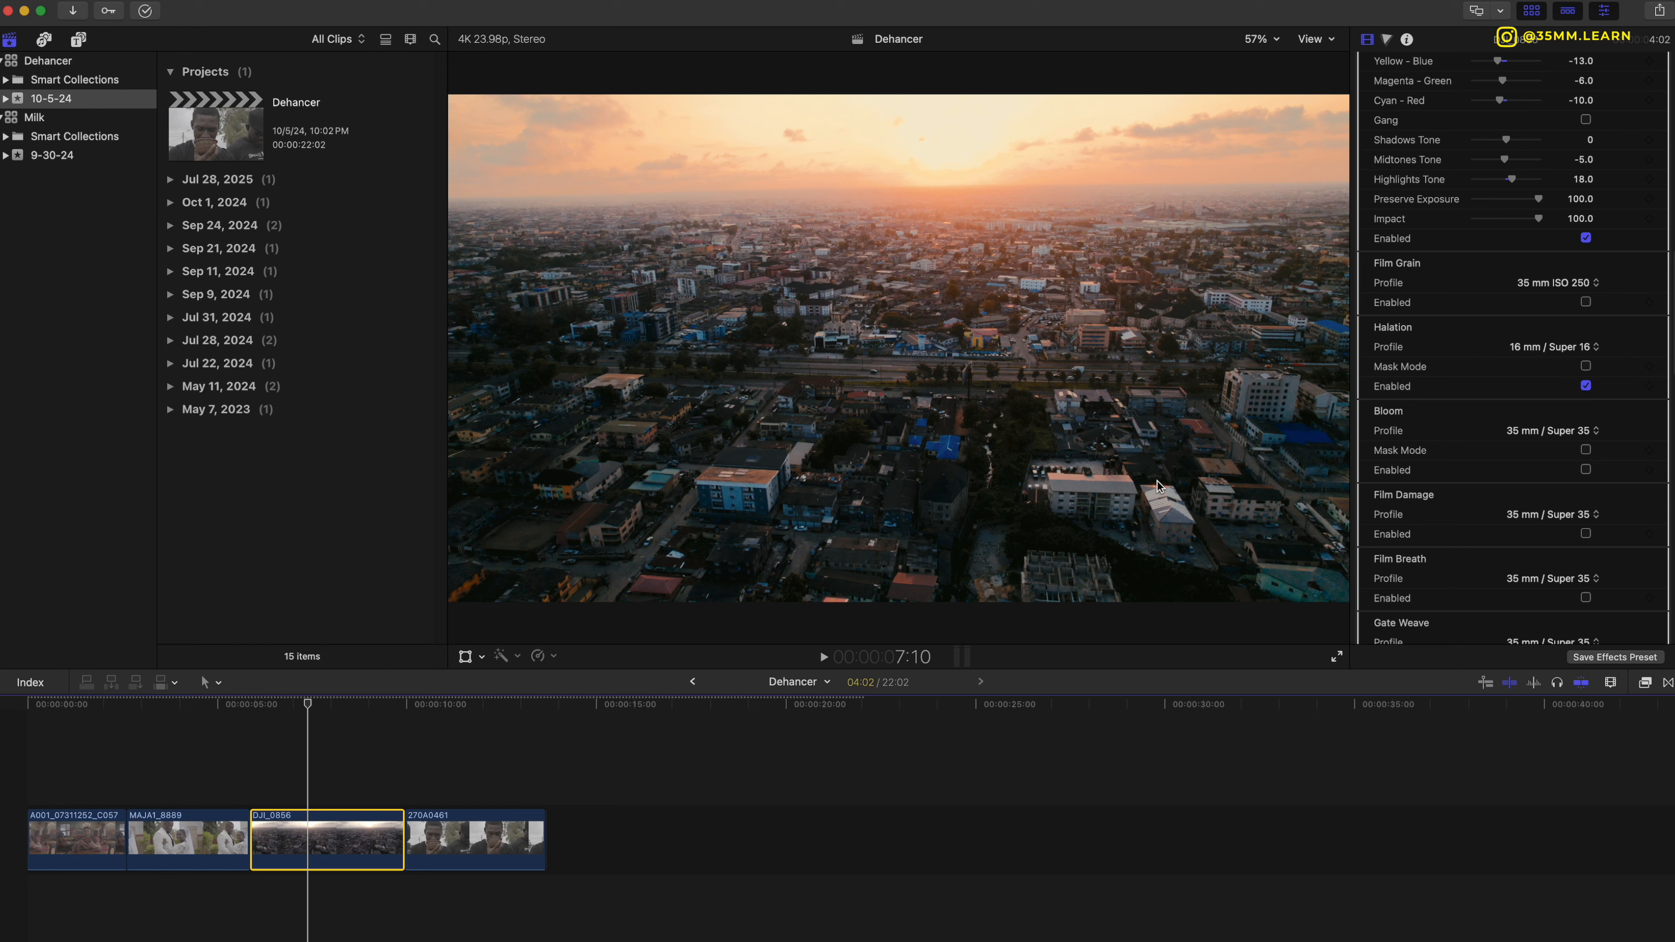
click(1586, 386)
click(1586, 386)
Examine the remaining film effect settings, collapse Dehancer Pro v7, and compare the aerial clip with the whole effect off and on.
scroll(1542, 427, down, 5)
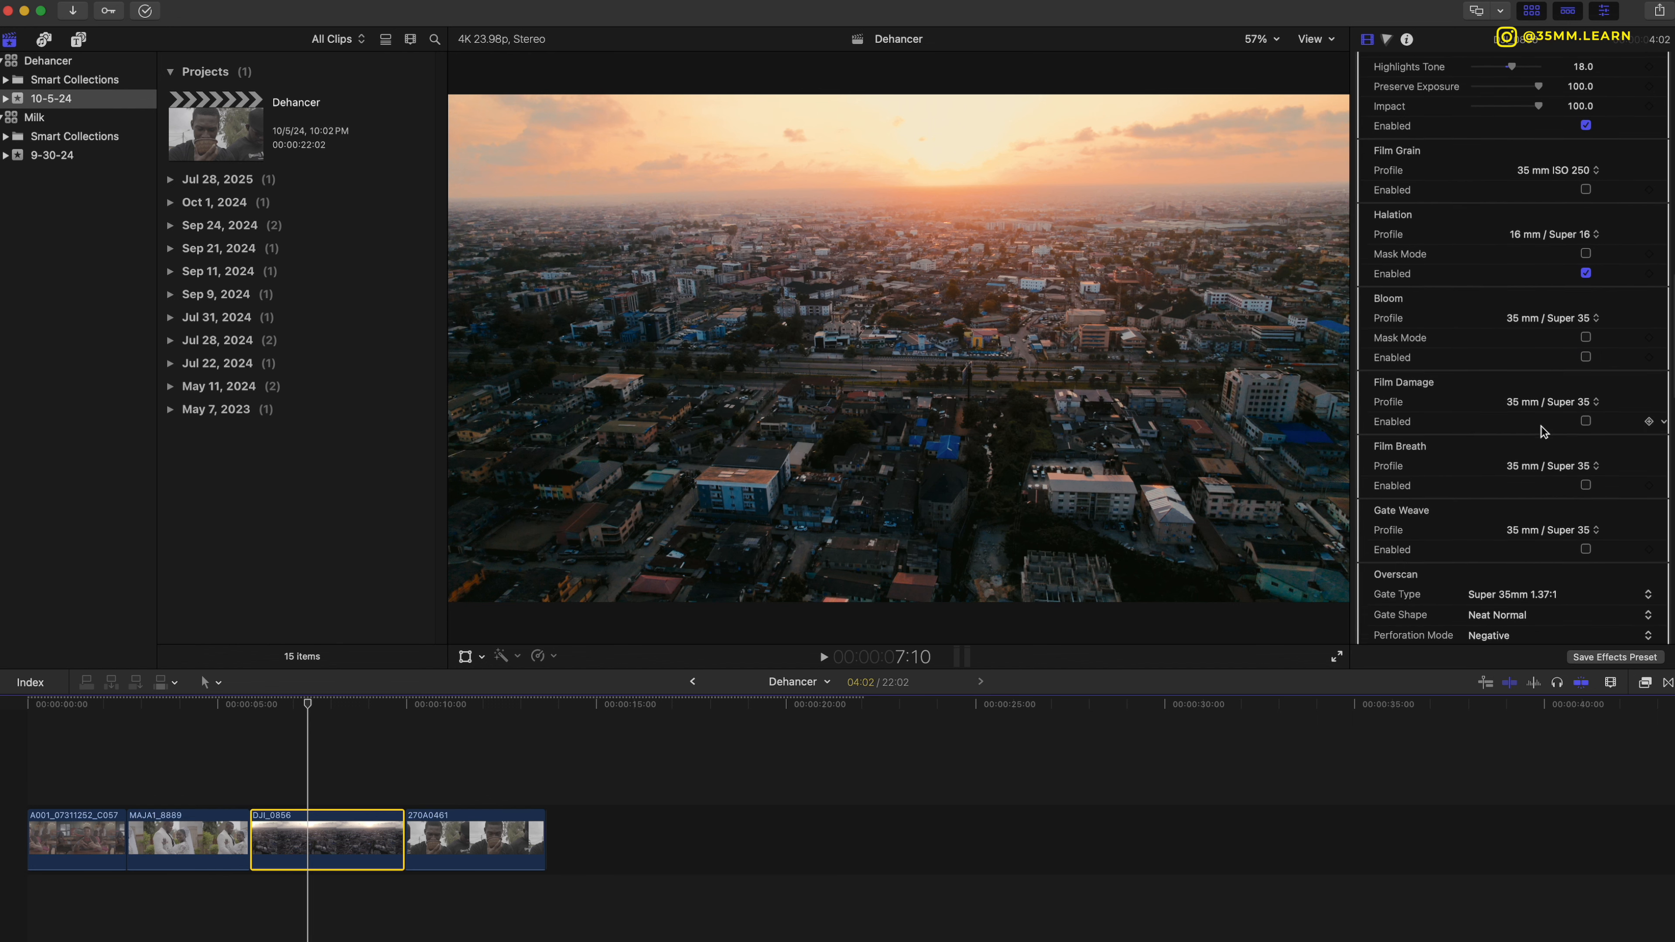
scroll(1542, 427, down, 3)
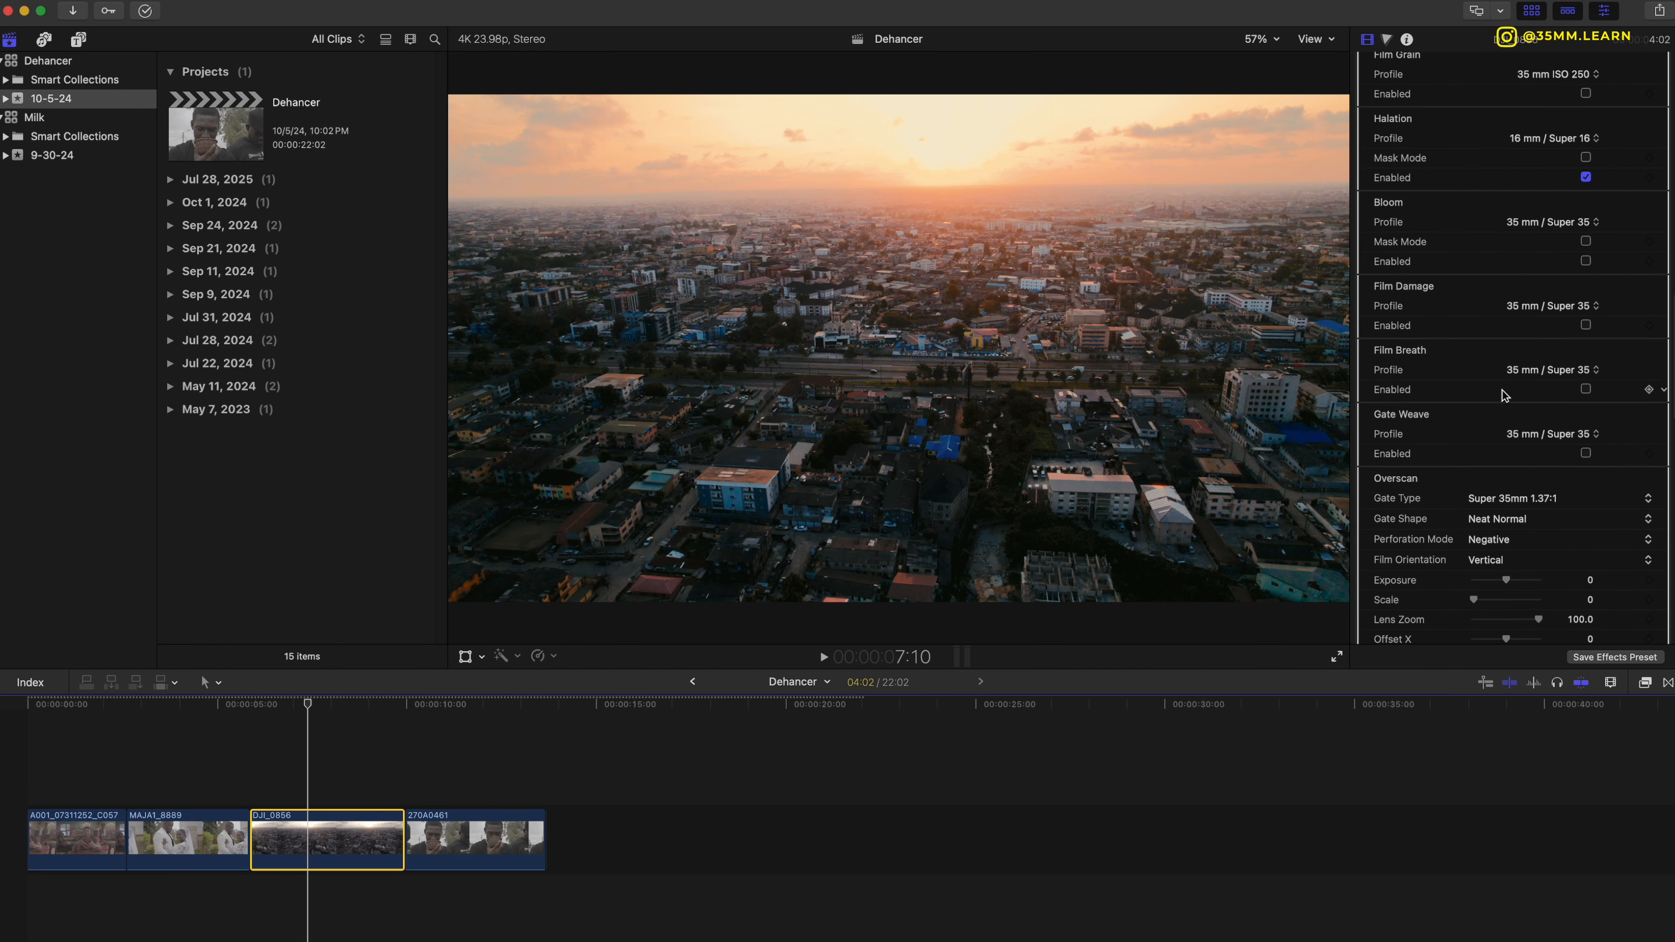
scroll(1502, 390, down, 6)
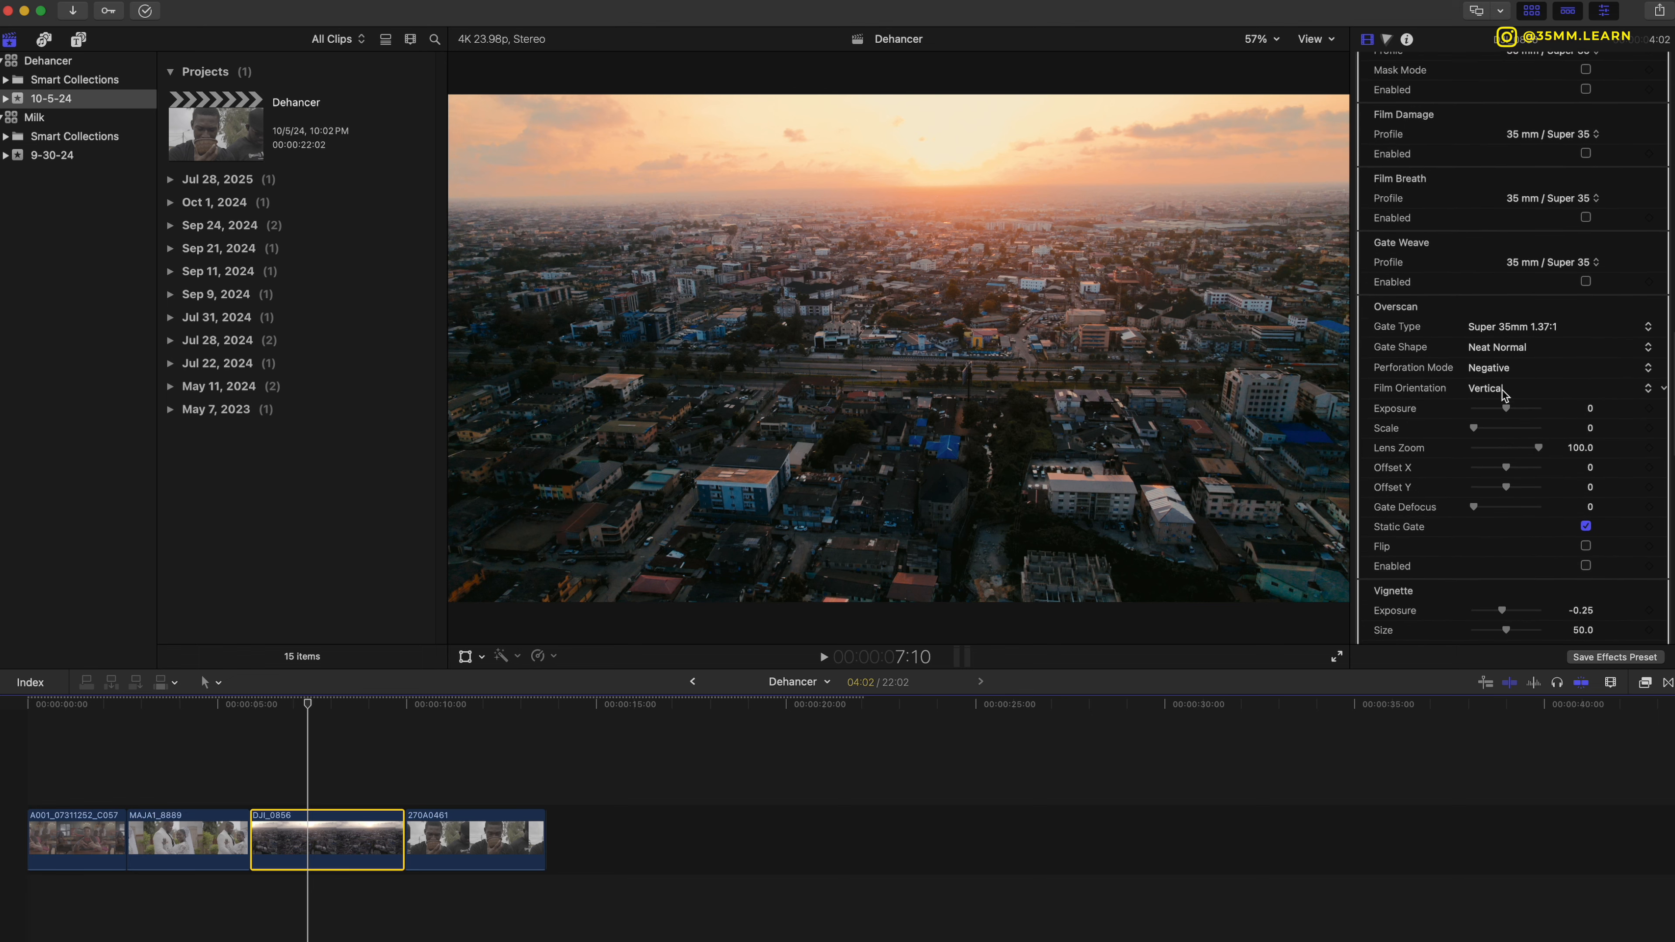
scroll(1503, 390, up, 15)
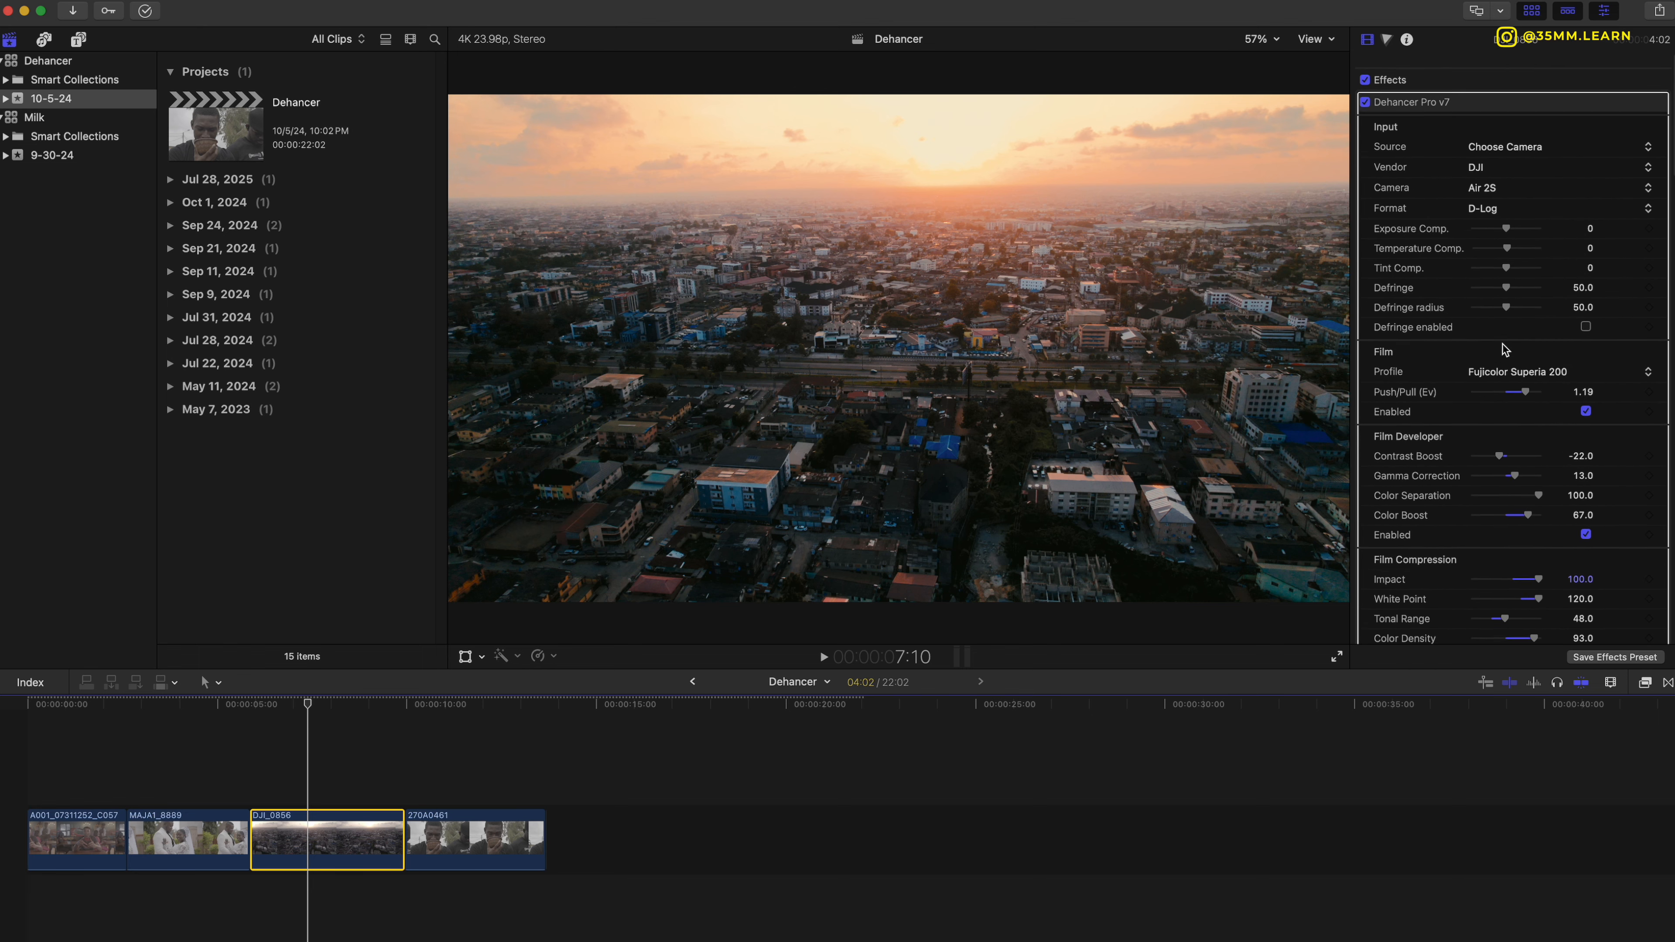
click(1641, 89)
click(1365, 88)
click(1365, 88)
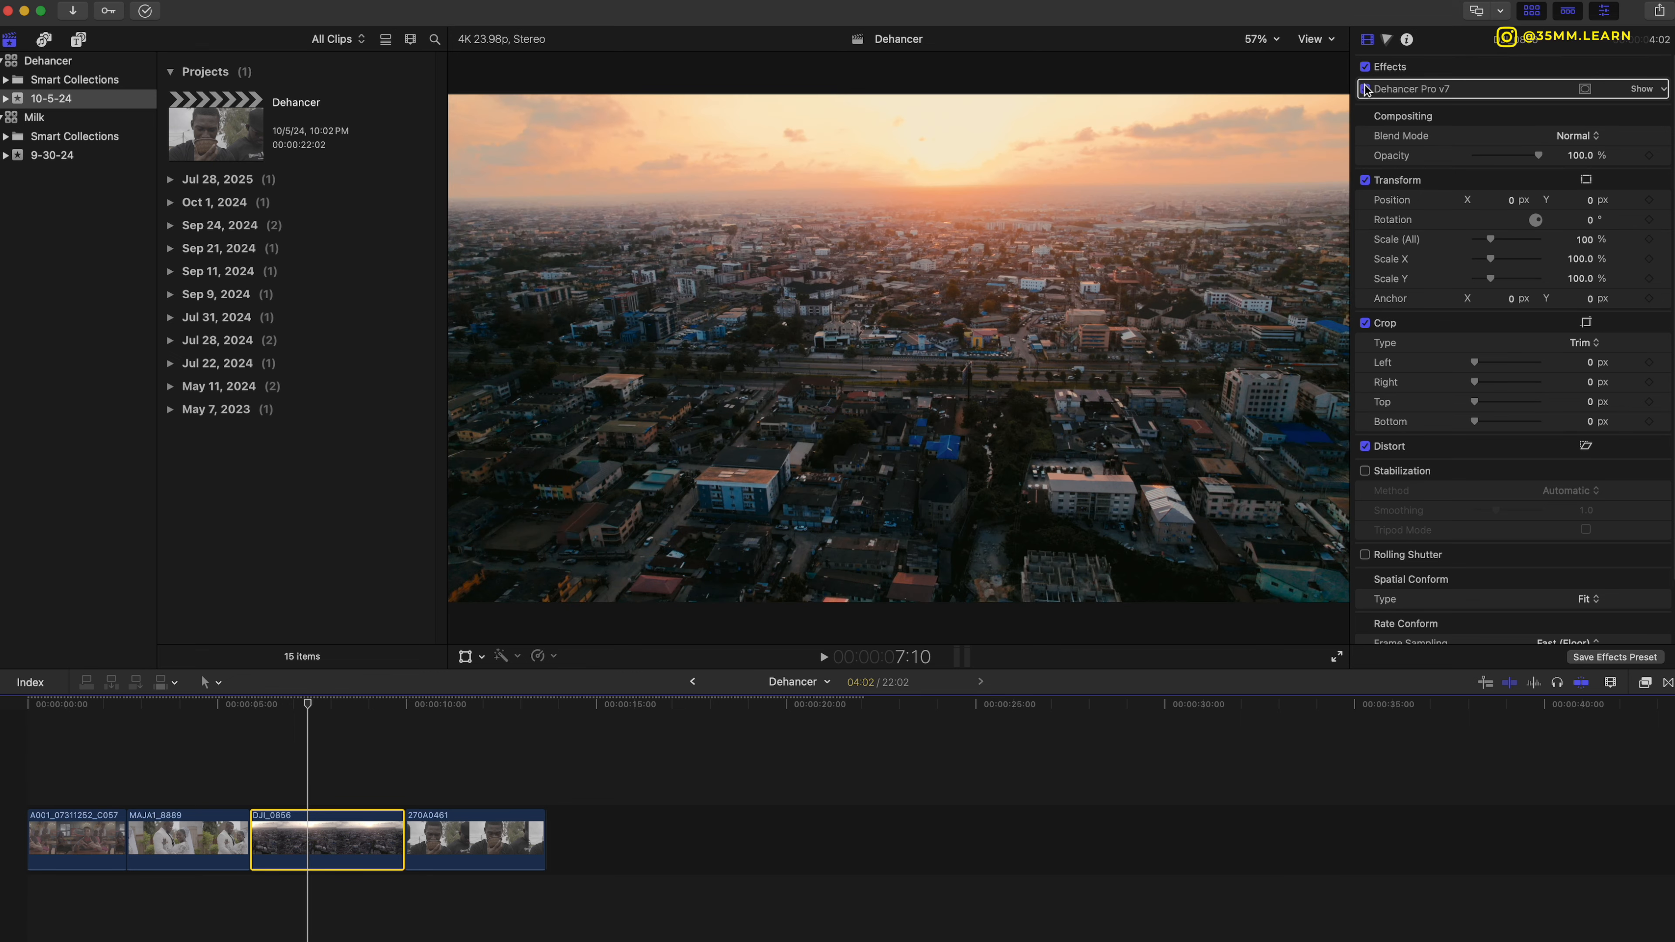
Play back the graded aerial clip from its start and stop playback.
click(256, 736)
key(space)
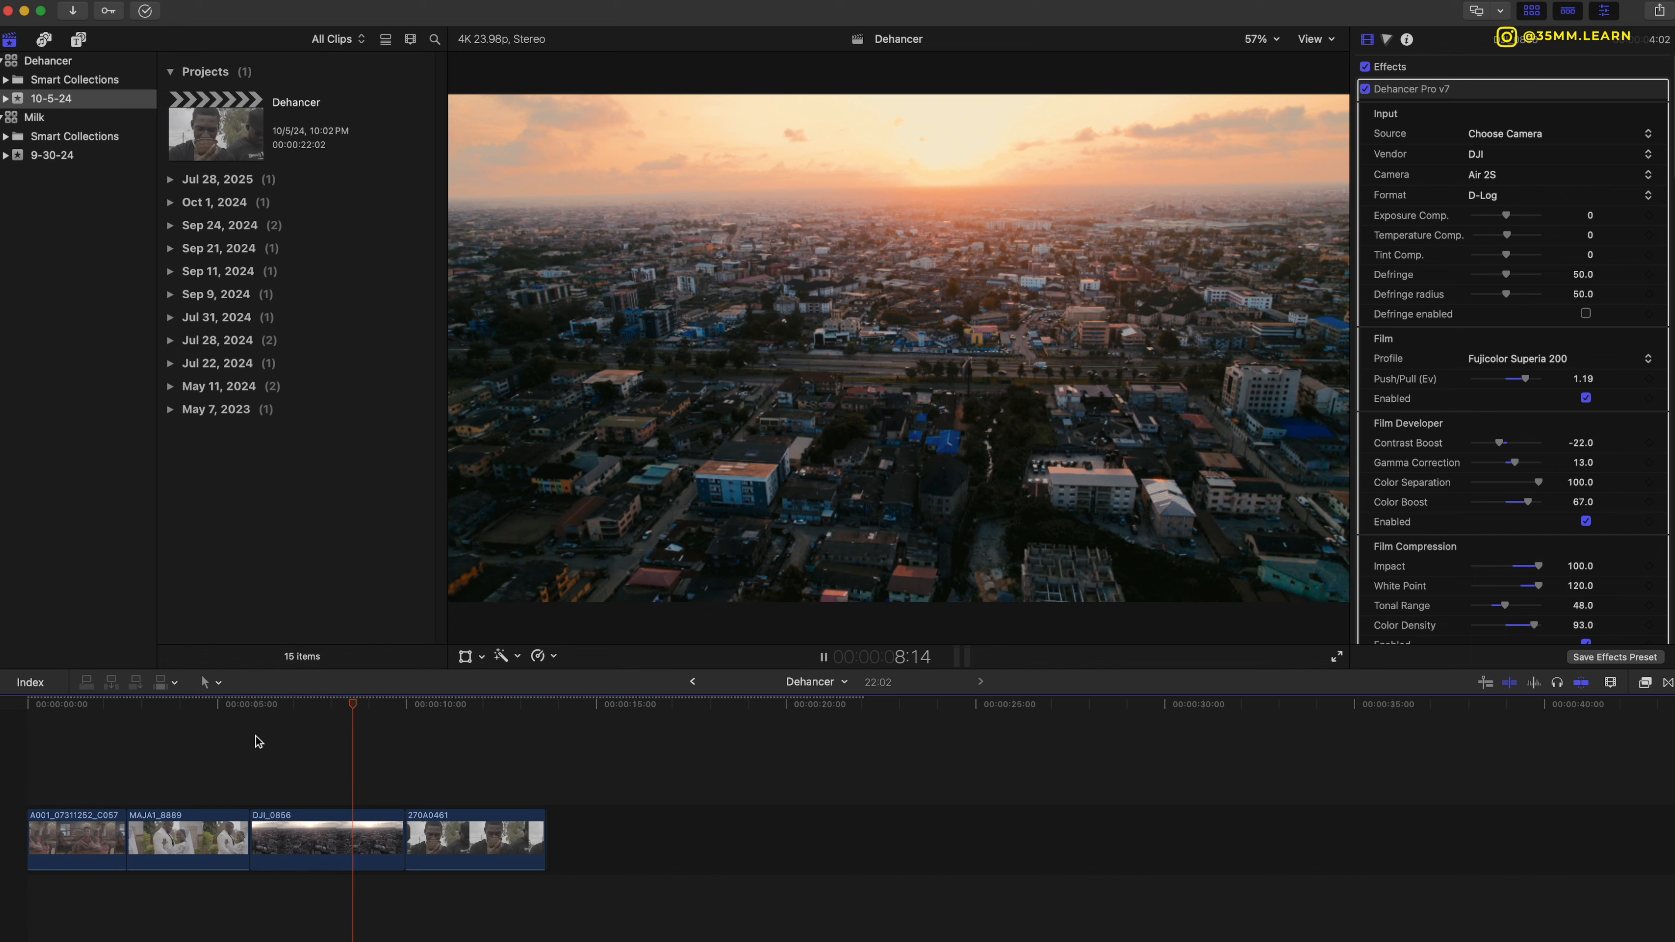
key(space)
Enable Dehancer Pro v7 on the last timeline clip, 270A0461, and expand its settings.
click(460, 812)
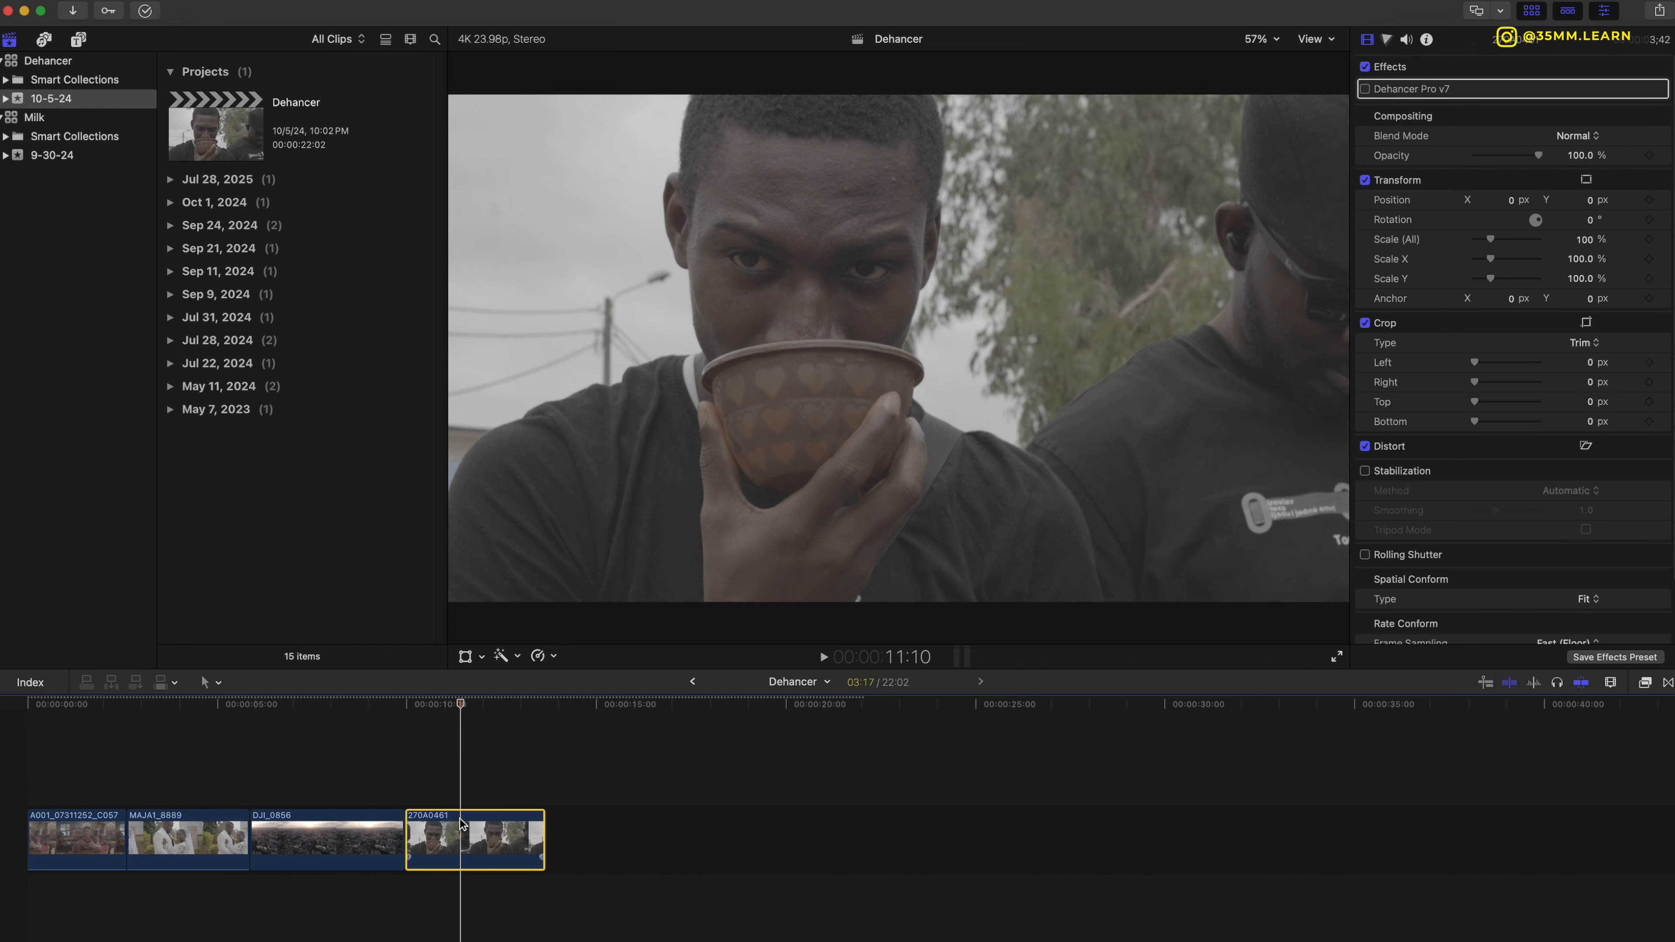
click(1365, 88)
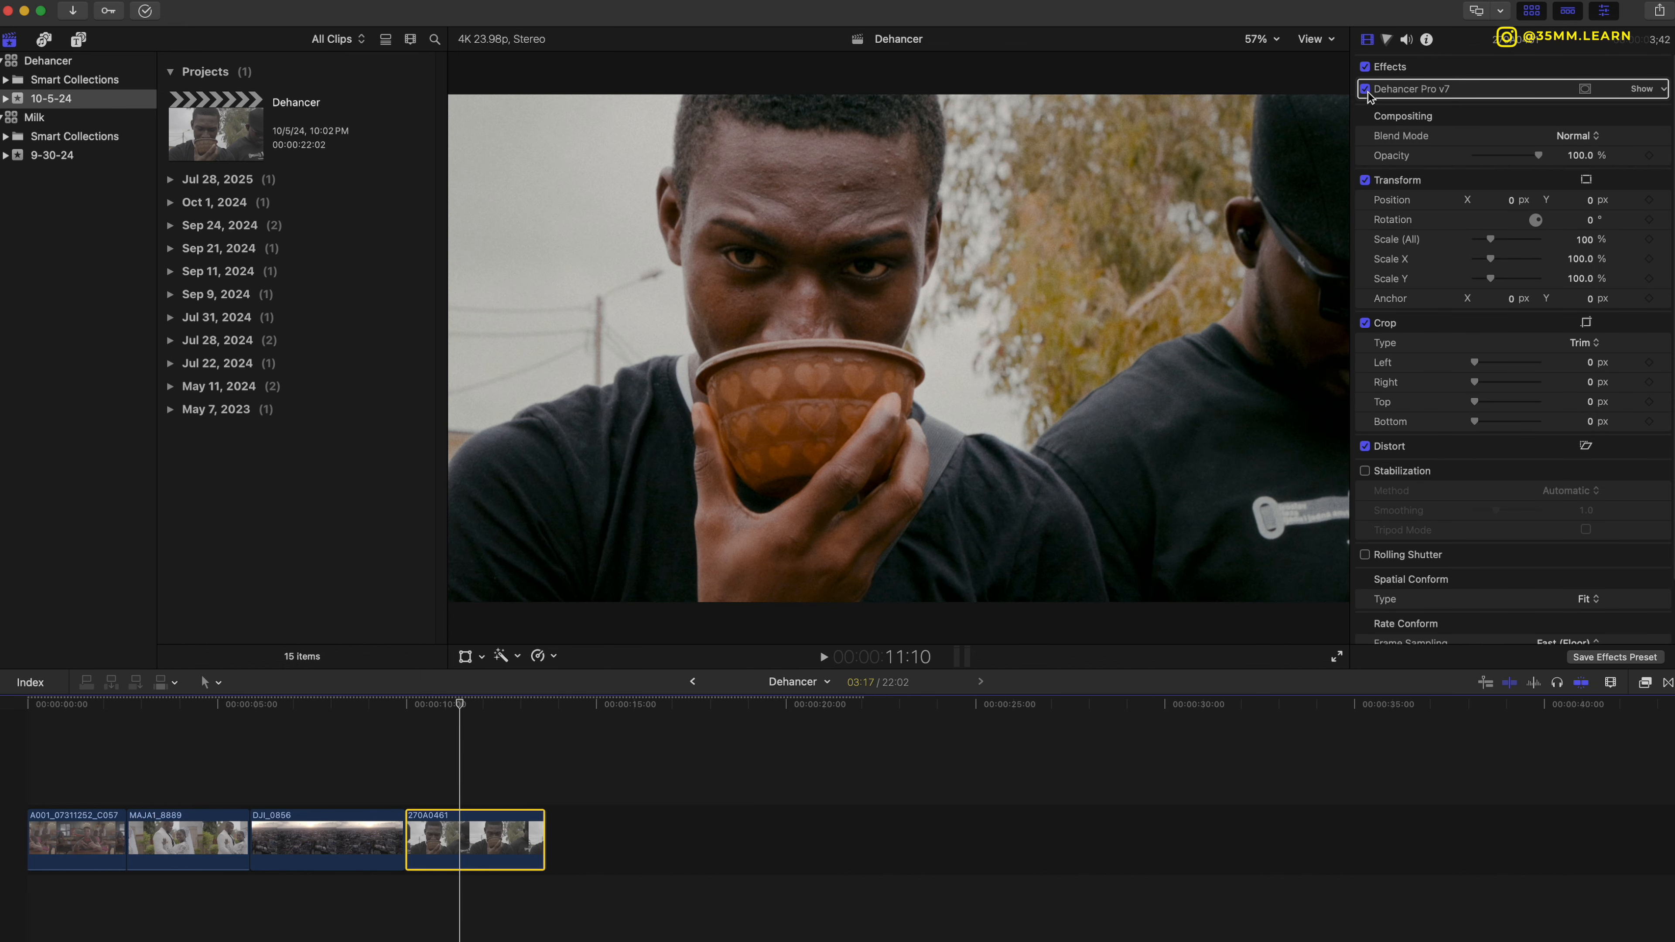
click(1642, 89)
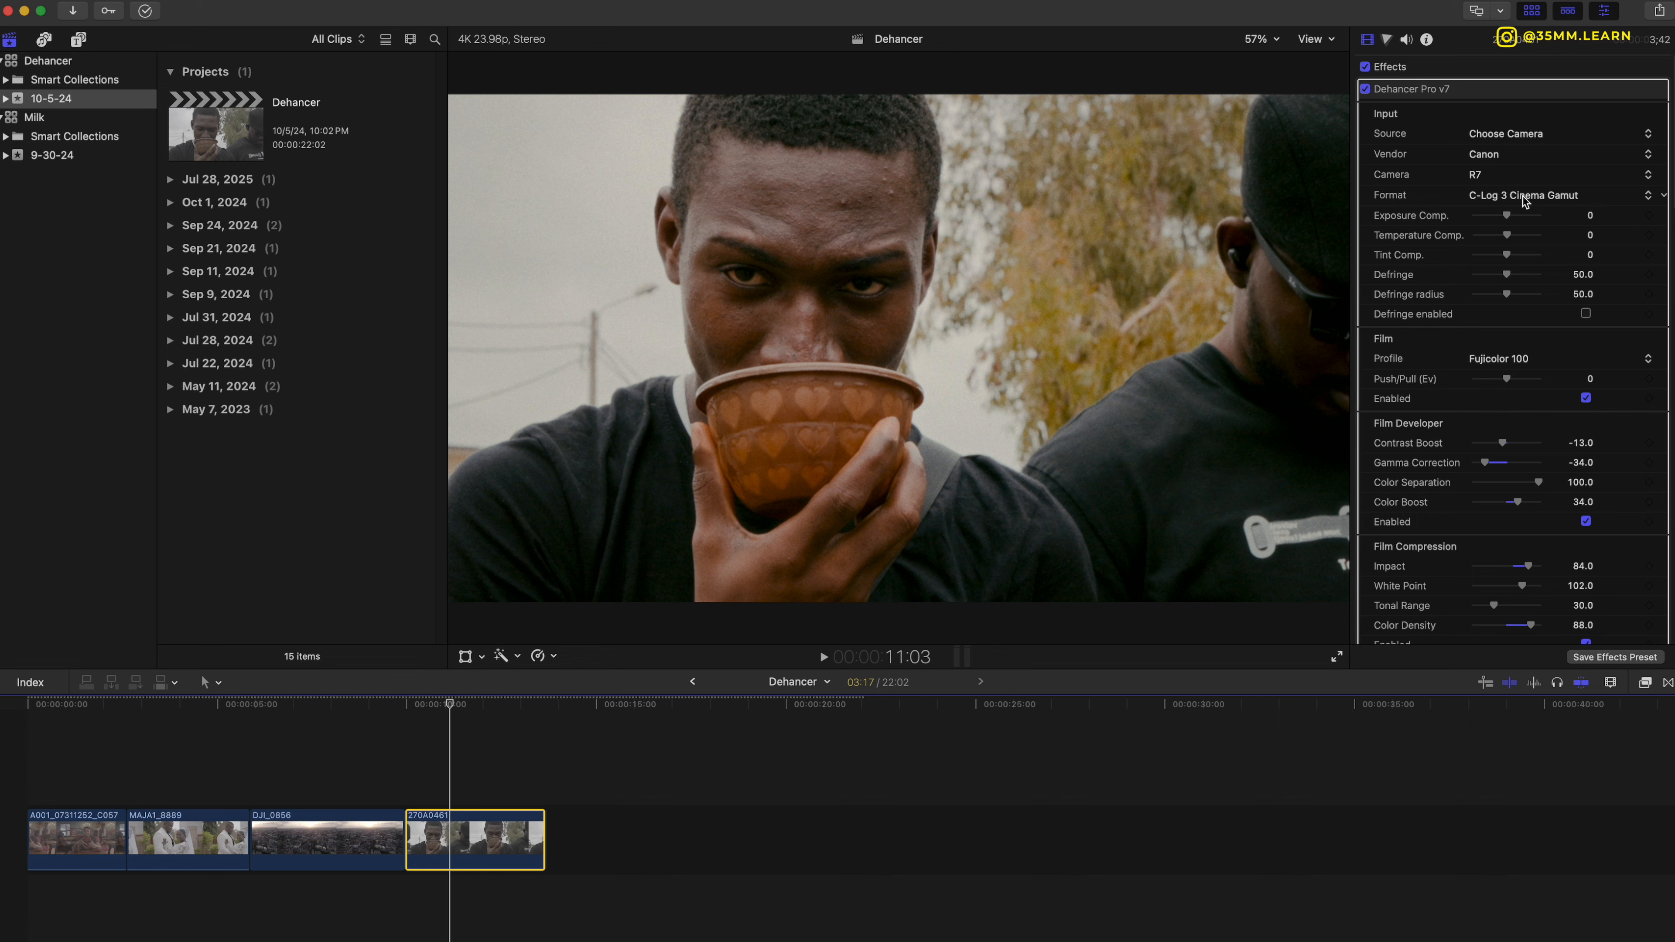
Play back part of the graded clip 270A0461 and stop playback.
key(space)
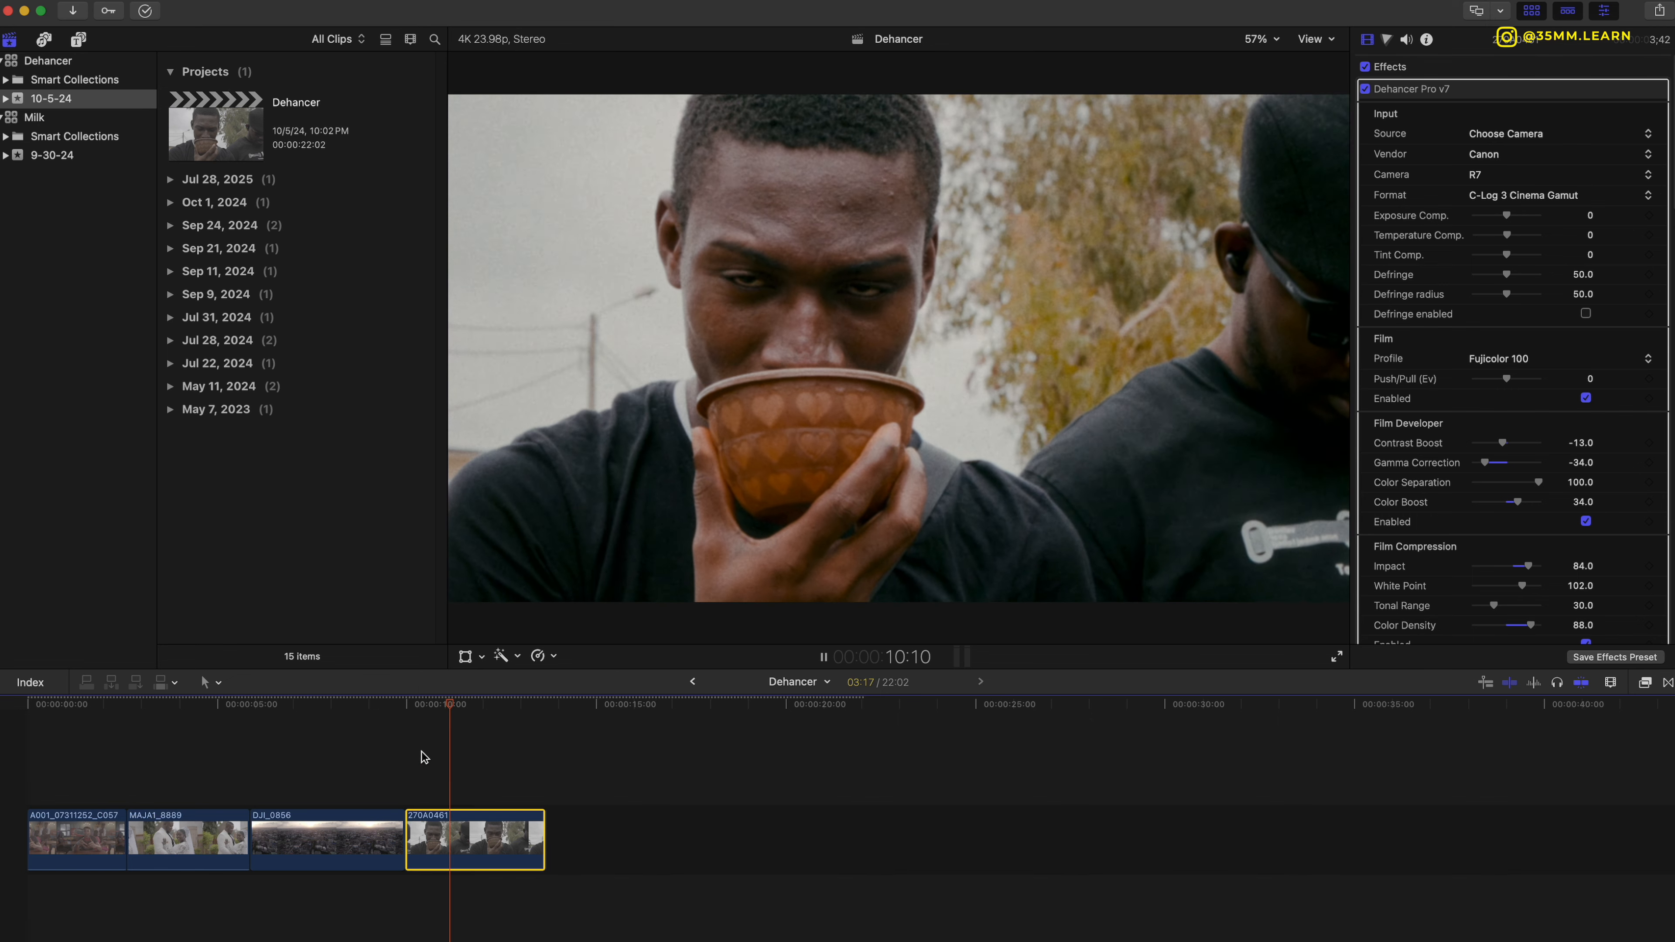
click(430, 771)
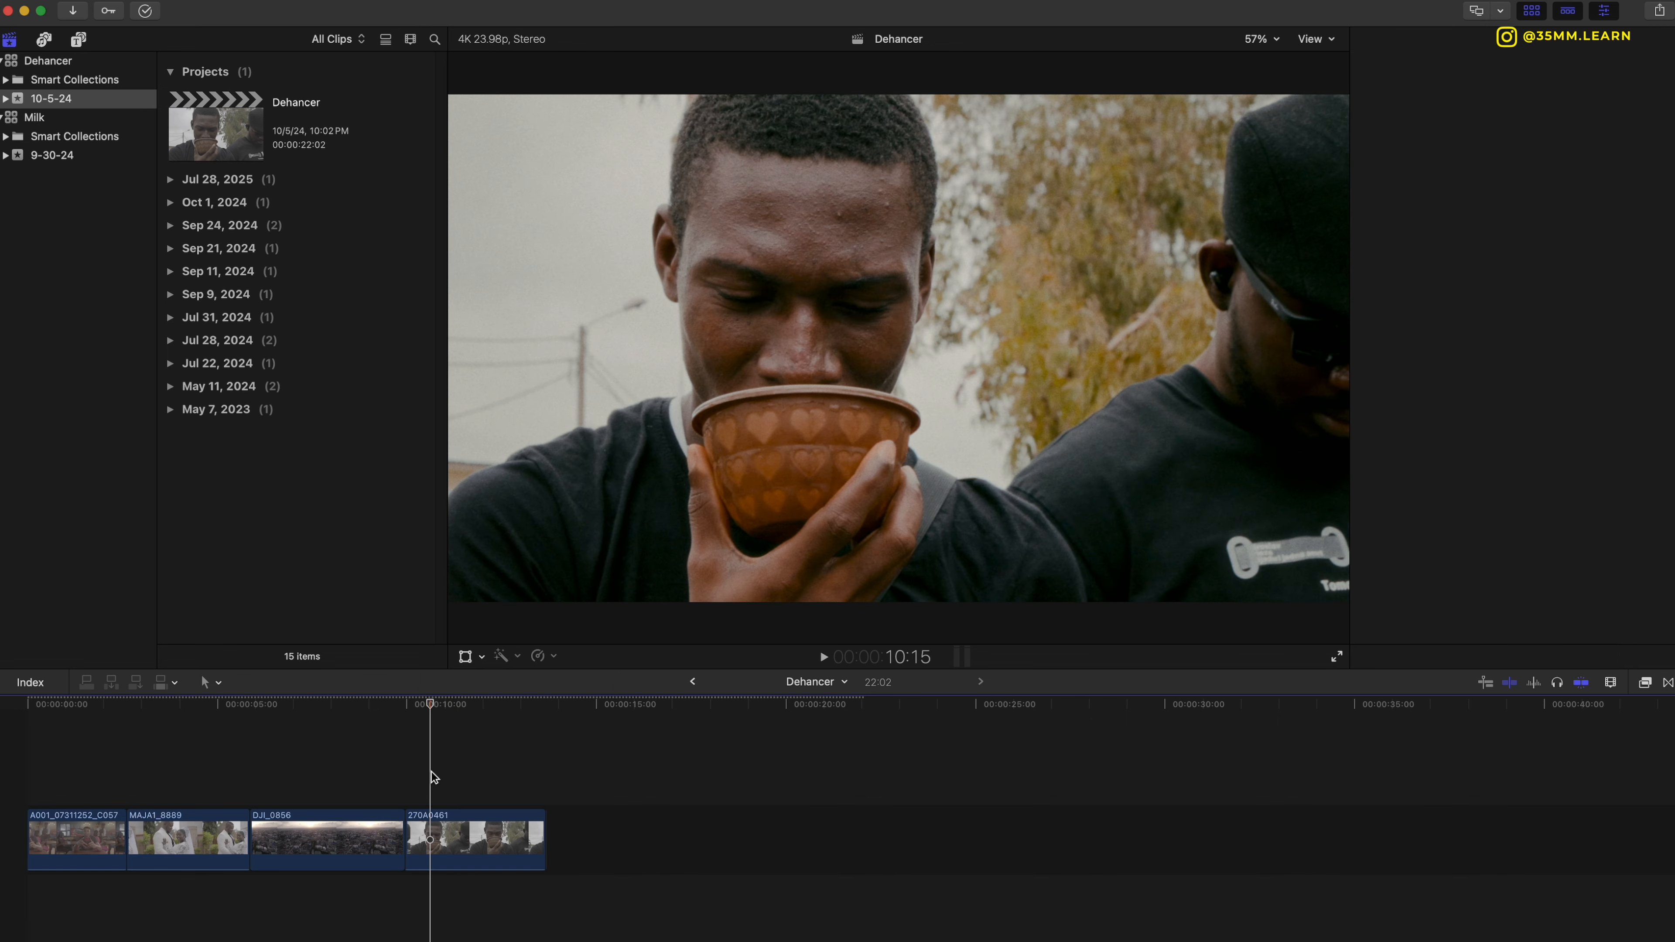
key(space)
key(space)
Select clip 270A0461 and view its Print profile choices, keeping Fujifilm 3513 Print film.
click(455, 838)
scroll(1570, 397, down, 6)
click(1570, 328)
click(1572, 328)
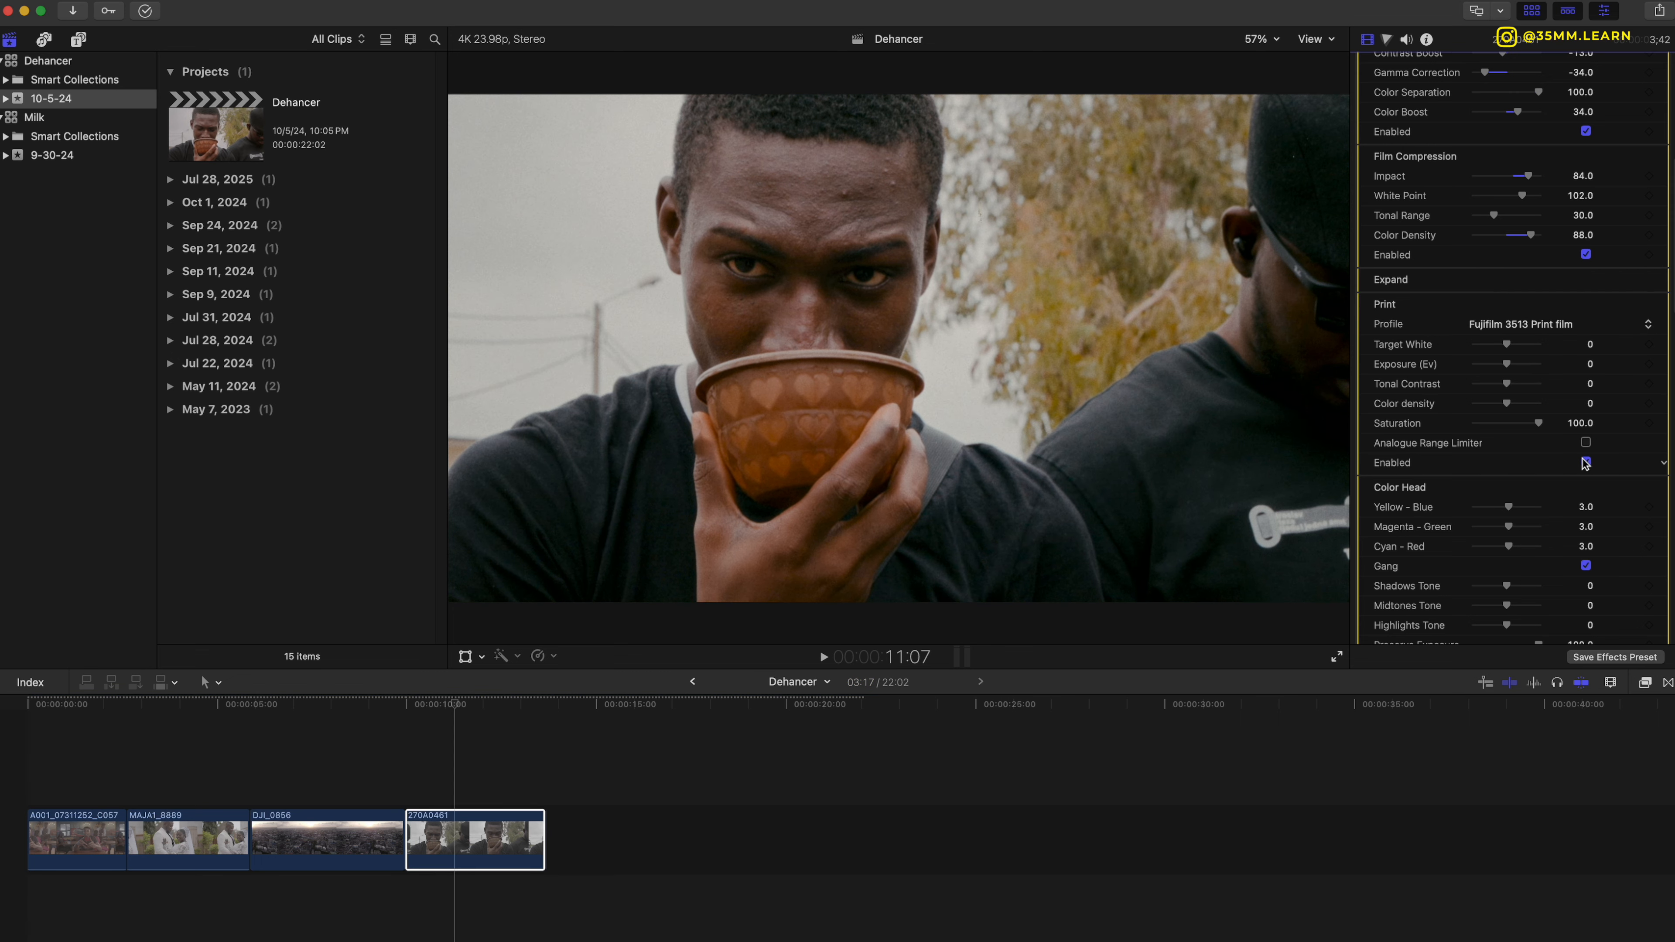
Review the Color Head and film effect settings of clip 270A0461, and compare the image with Film Grain disabled and enabled.
scroll(1580, 456, down, 5)
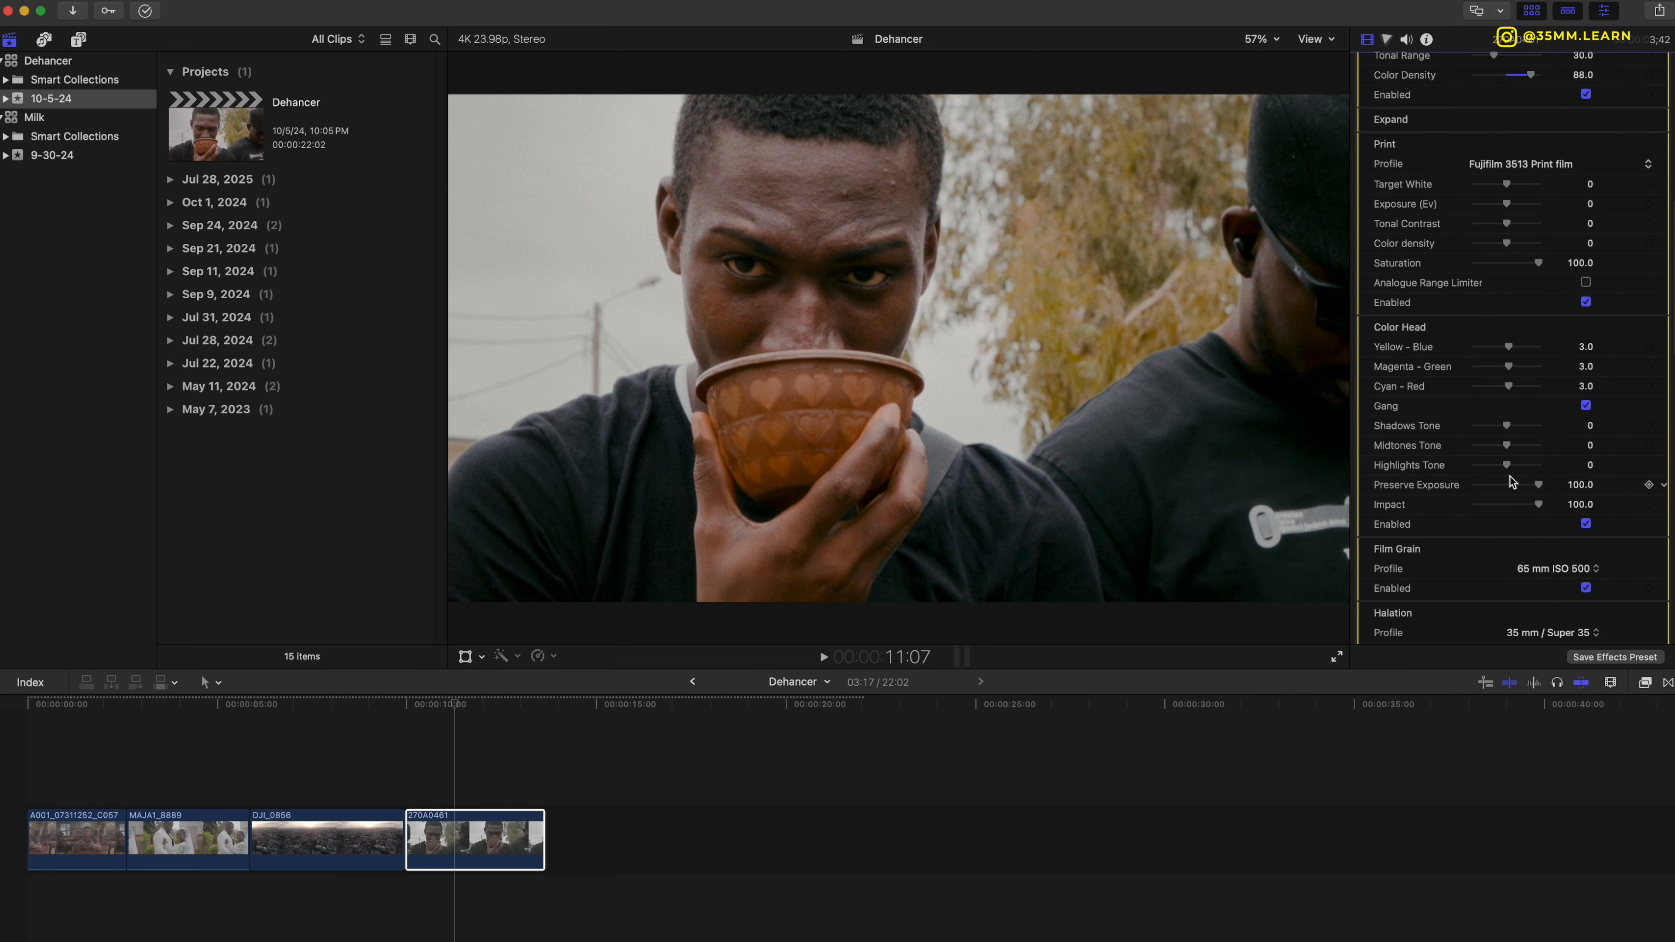
scroll(1542, 365, down, 5)
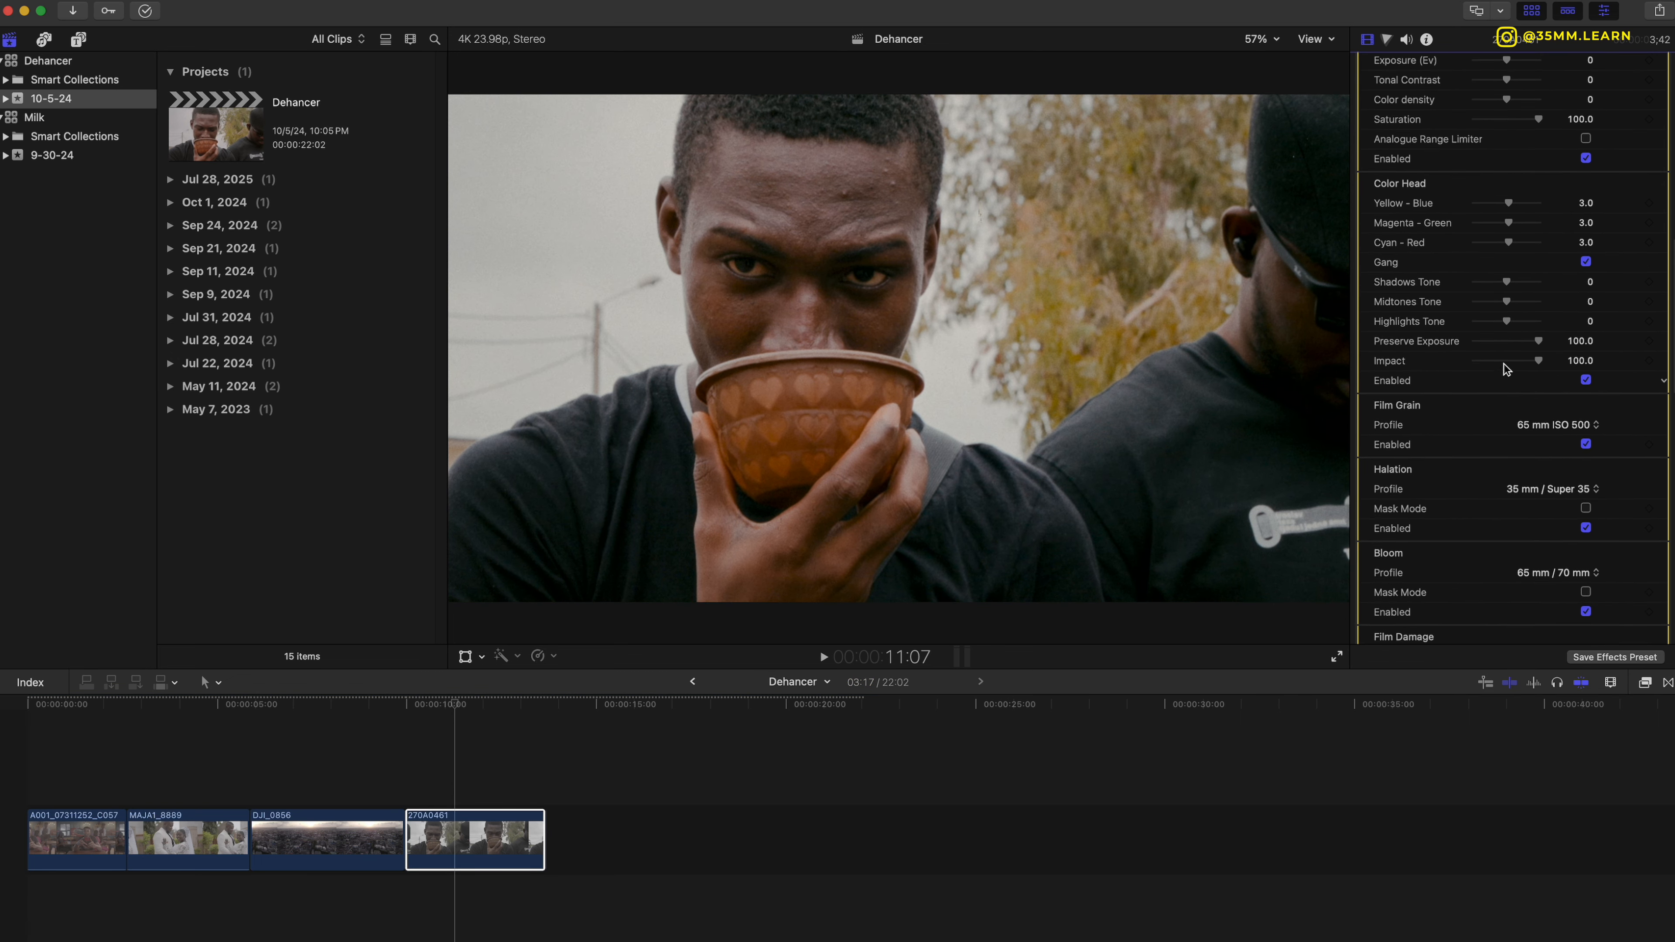
scroll(1575, 458, down, 7)
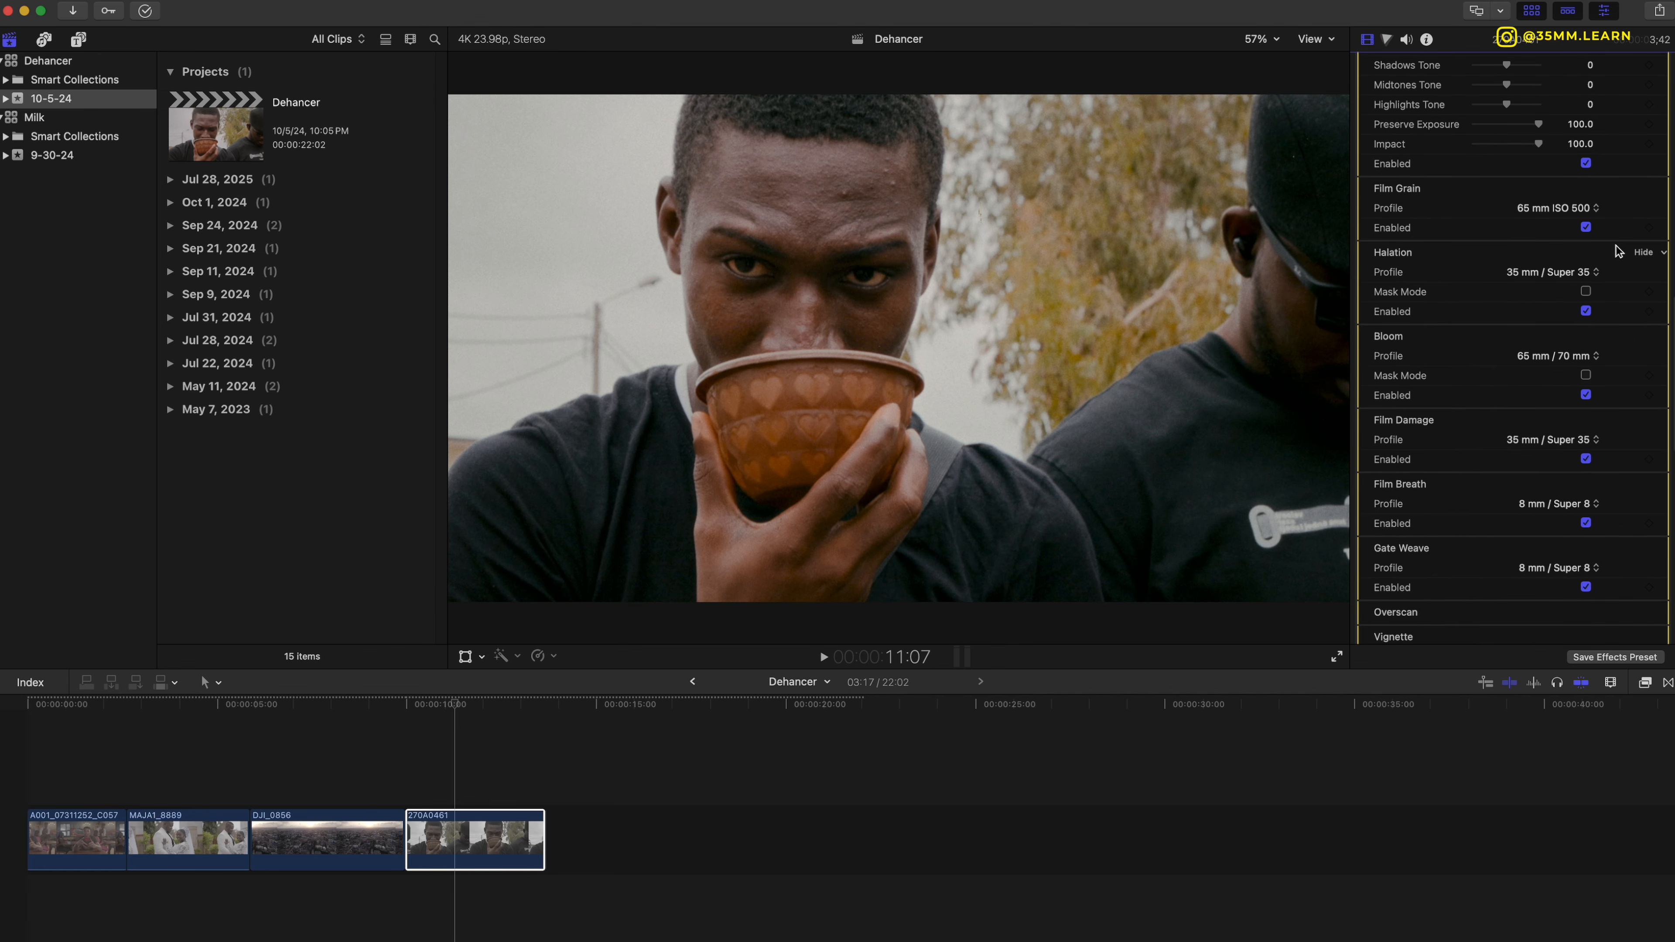
click(1586, 227)
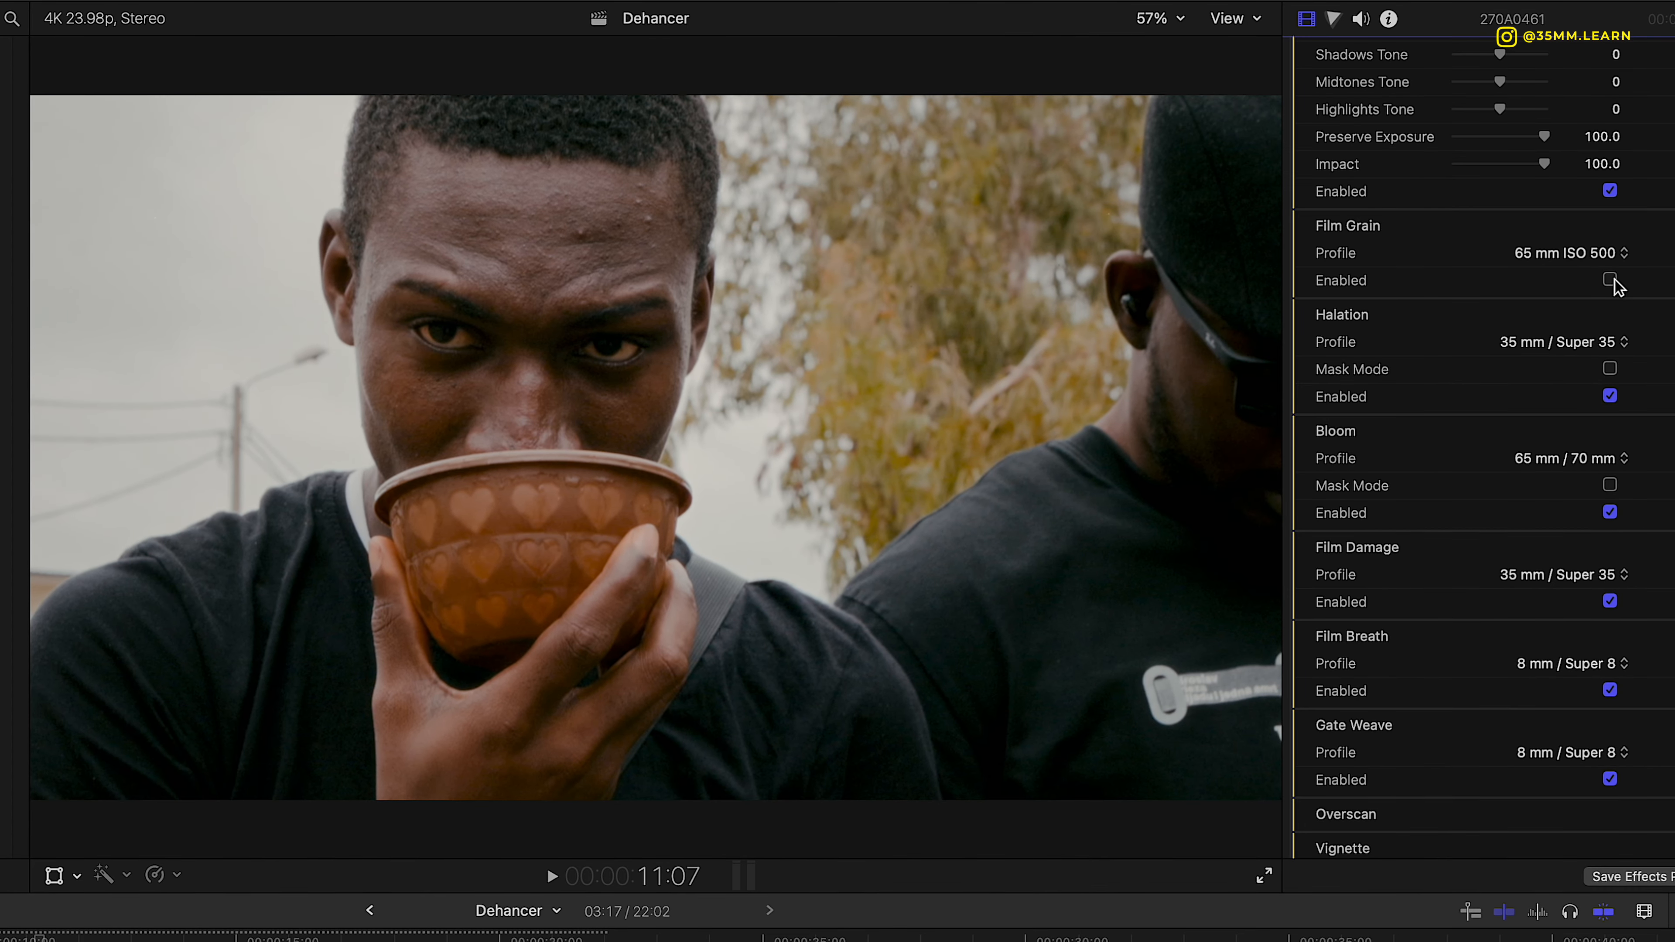
click(1610, 279)
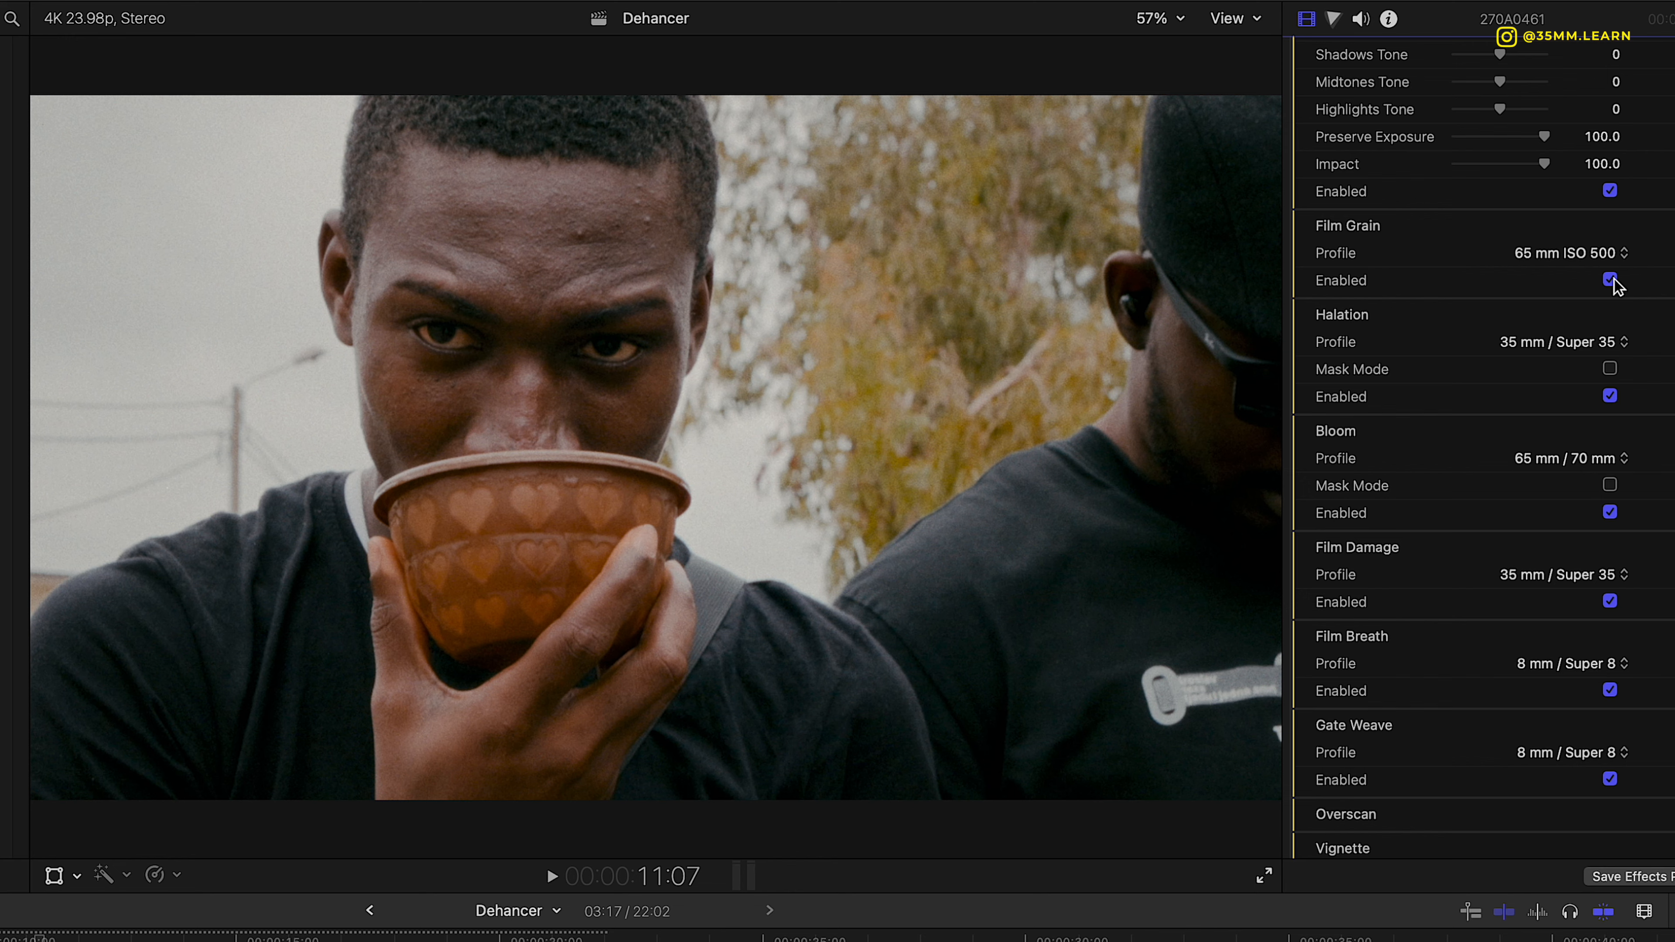
click(2, 941)
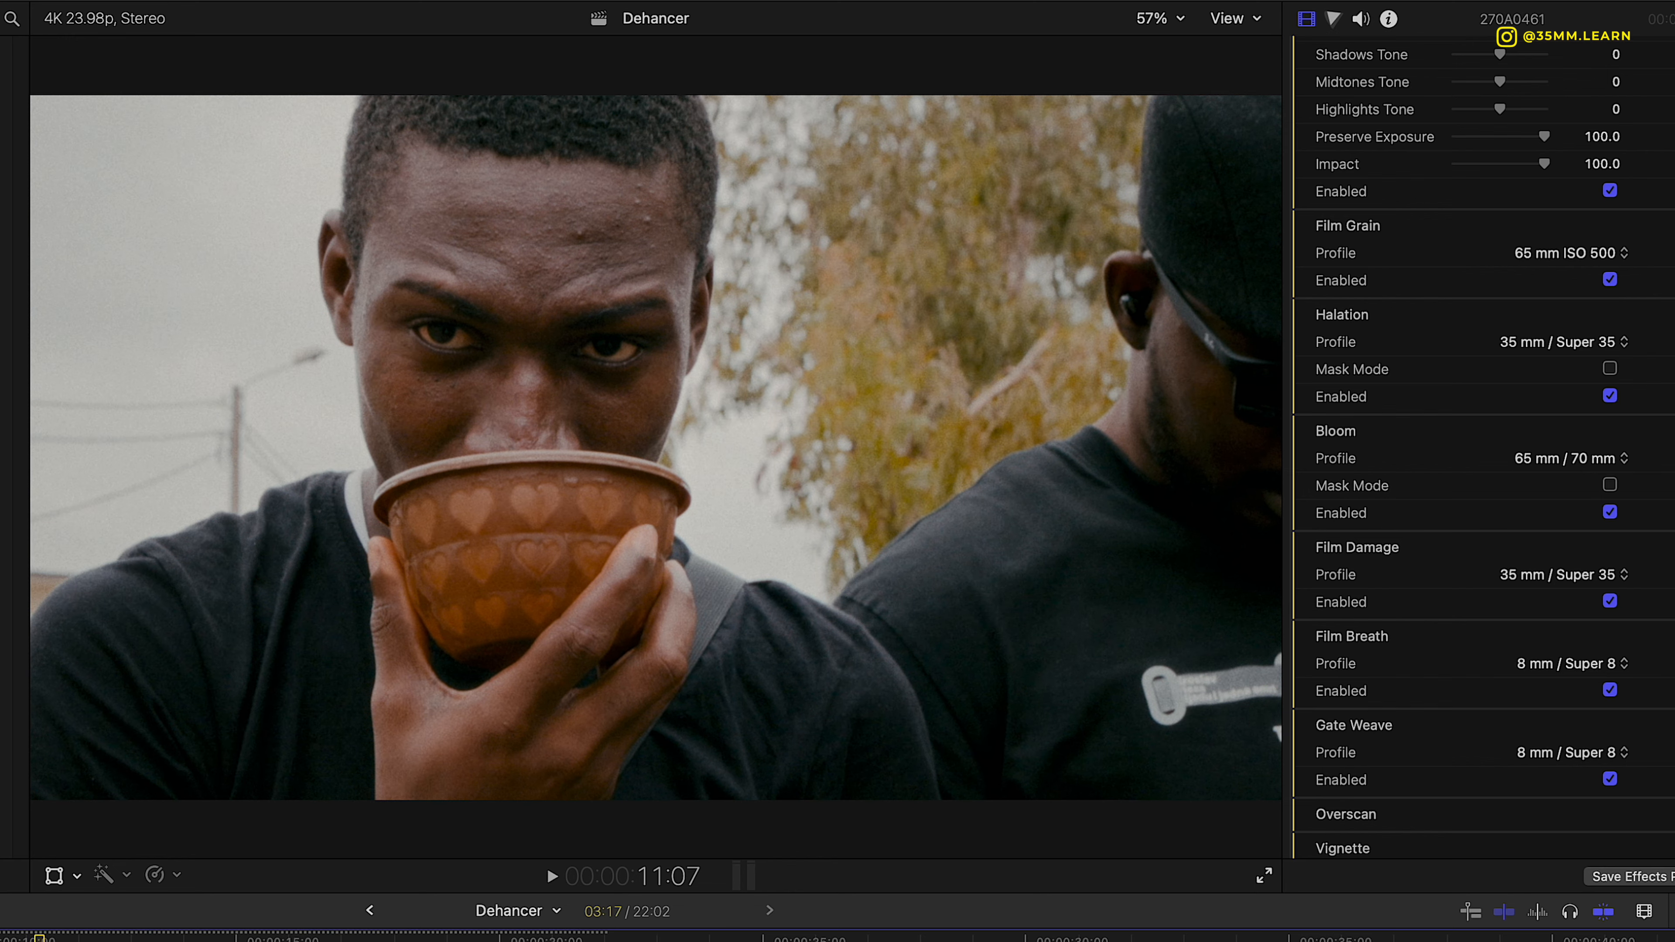
Play back part of clip 270A0461 and check the image with its Film Grain effect toggled.
key(space)
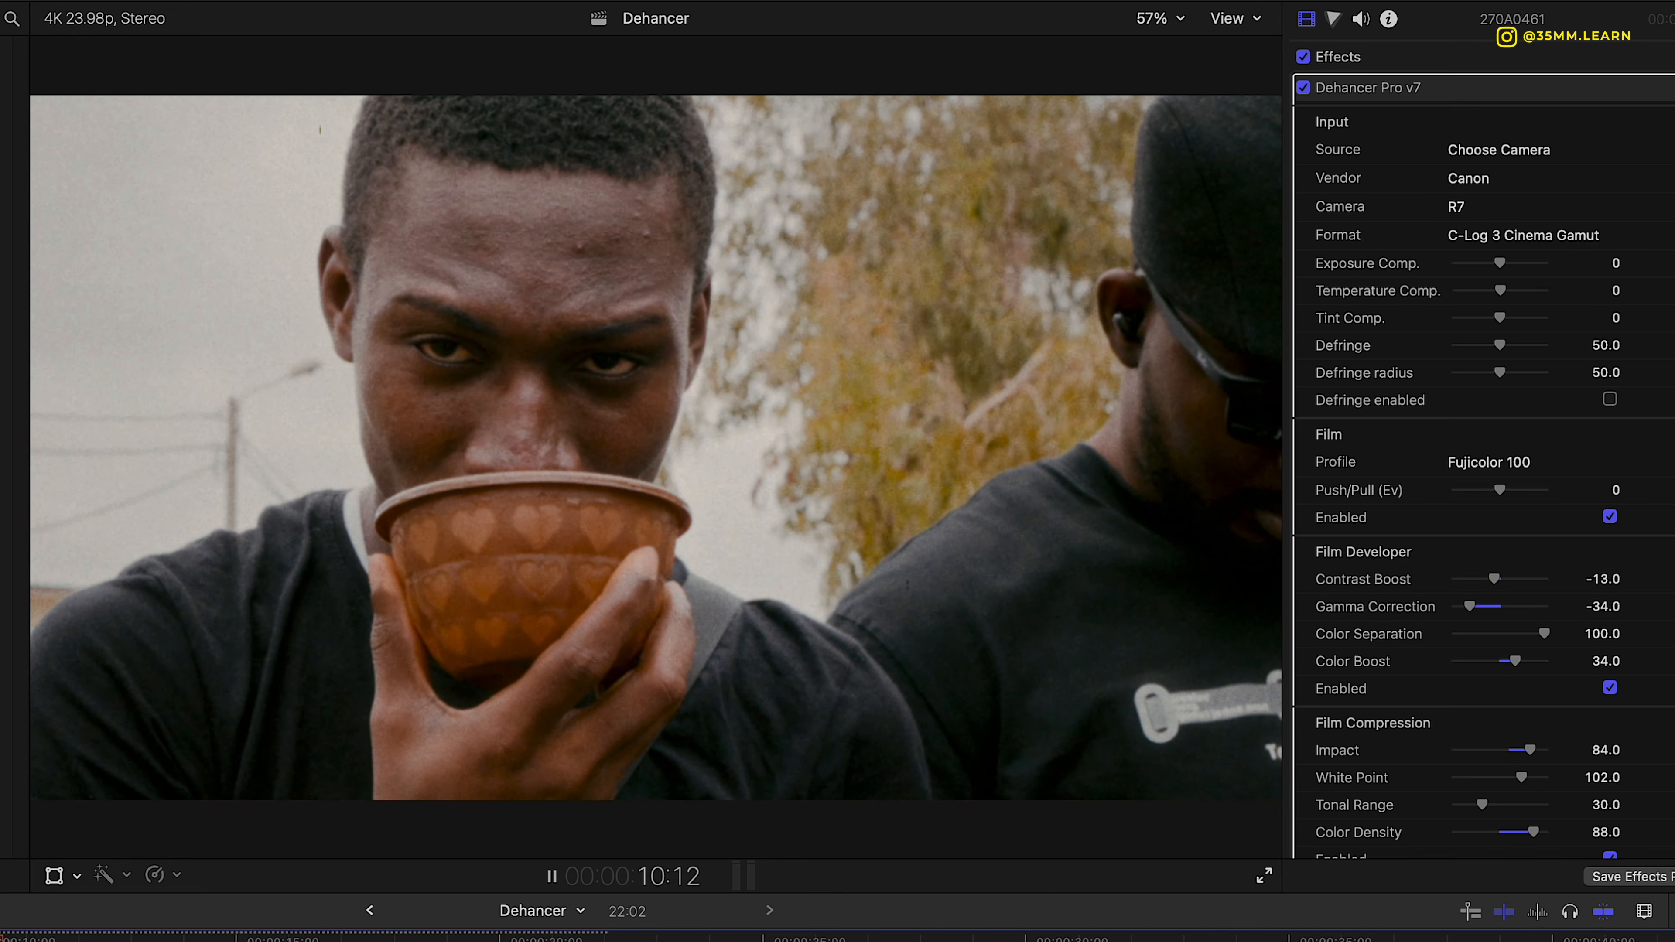
key(space)
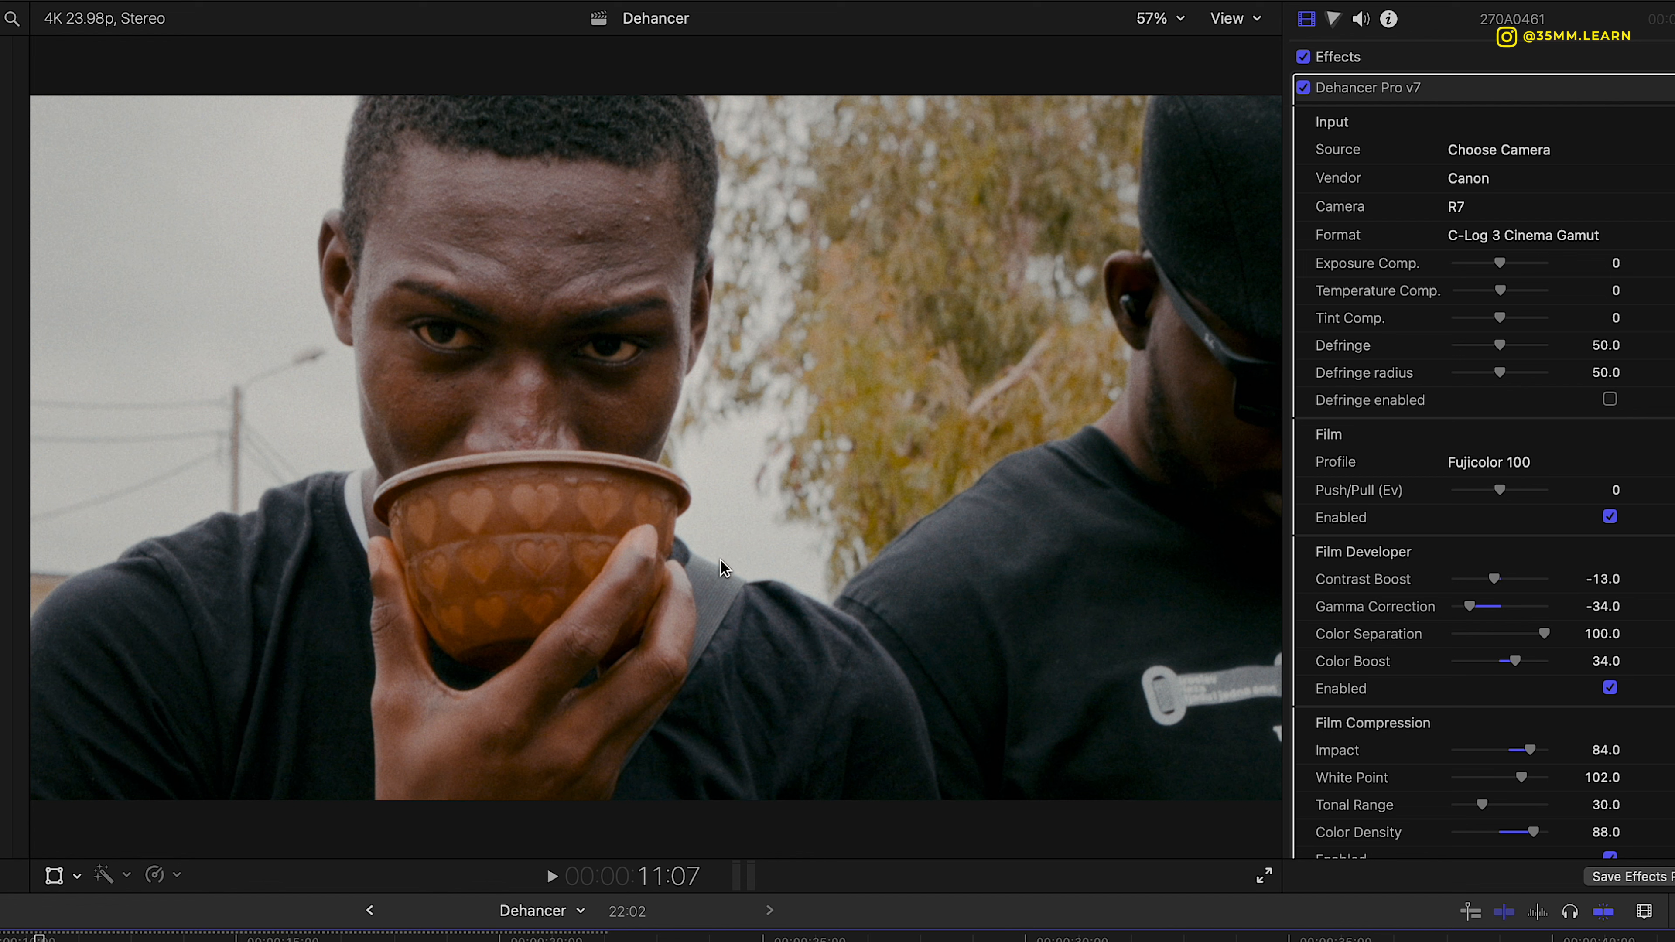
scroll(1576, 560, down, 15)
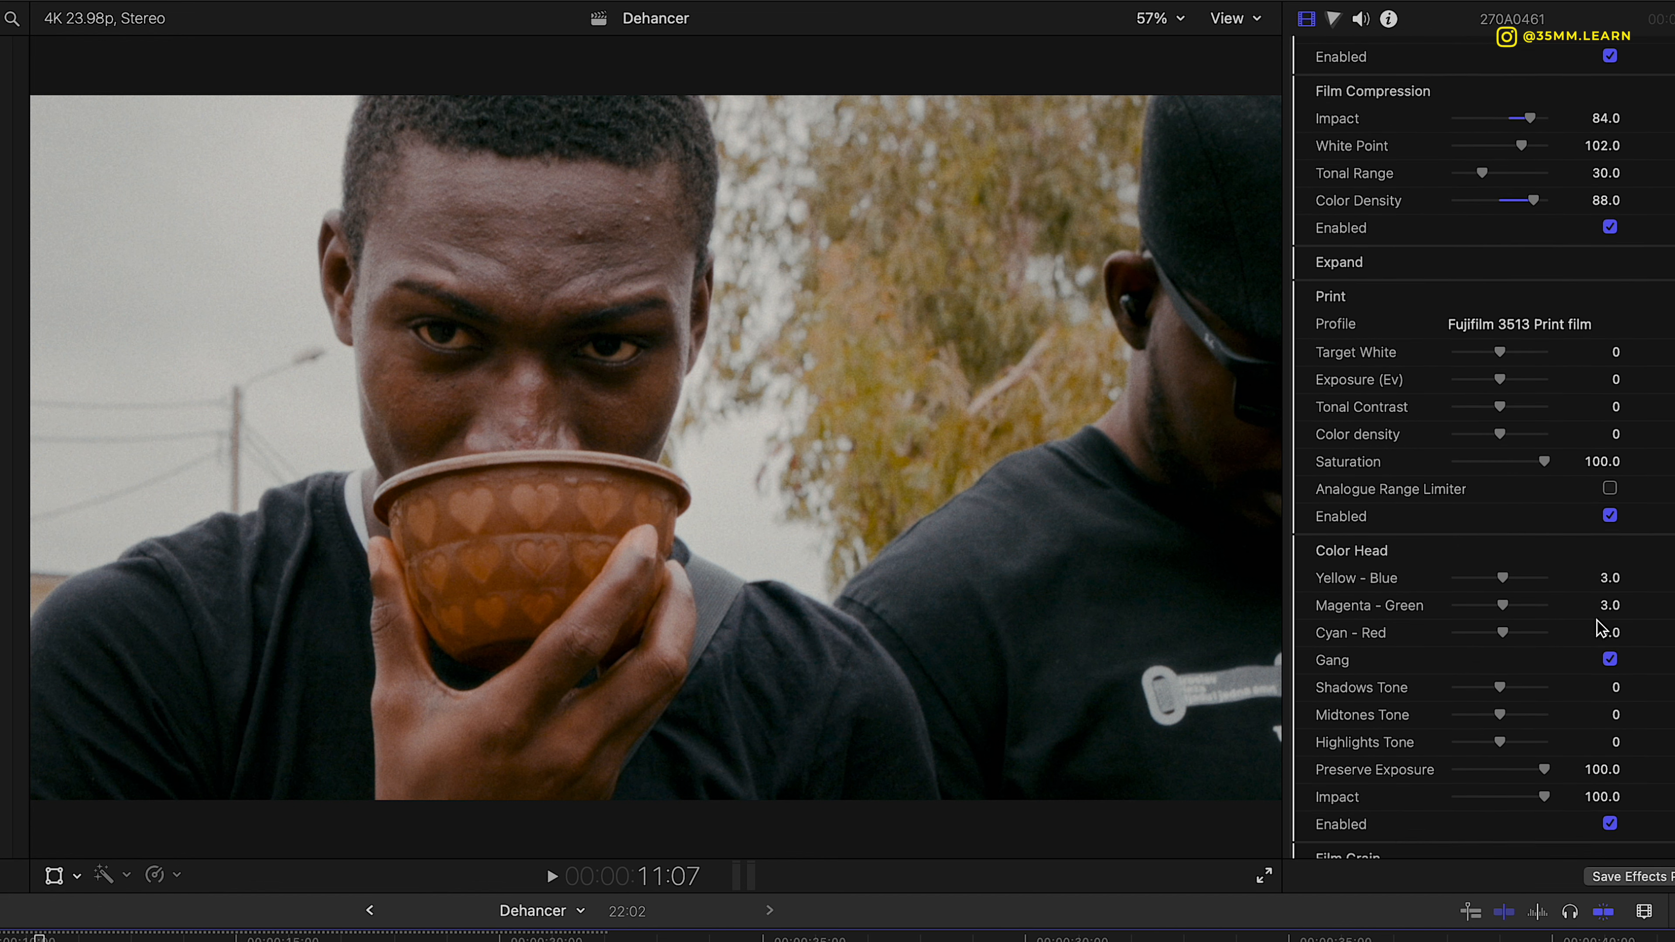
scroll(1610, 614, down, 1)
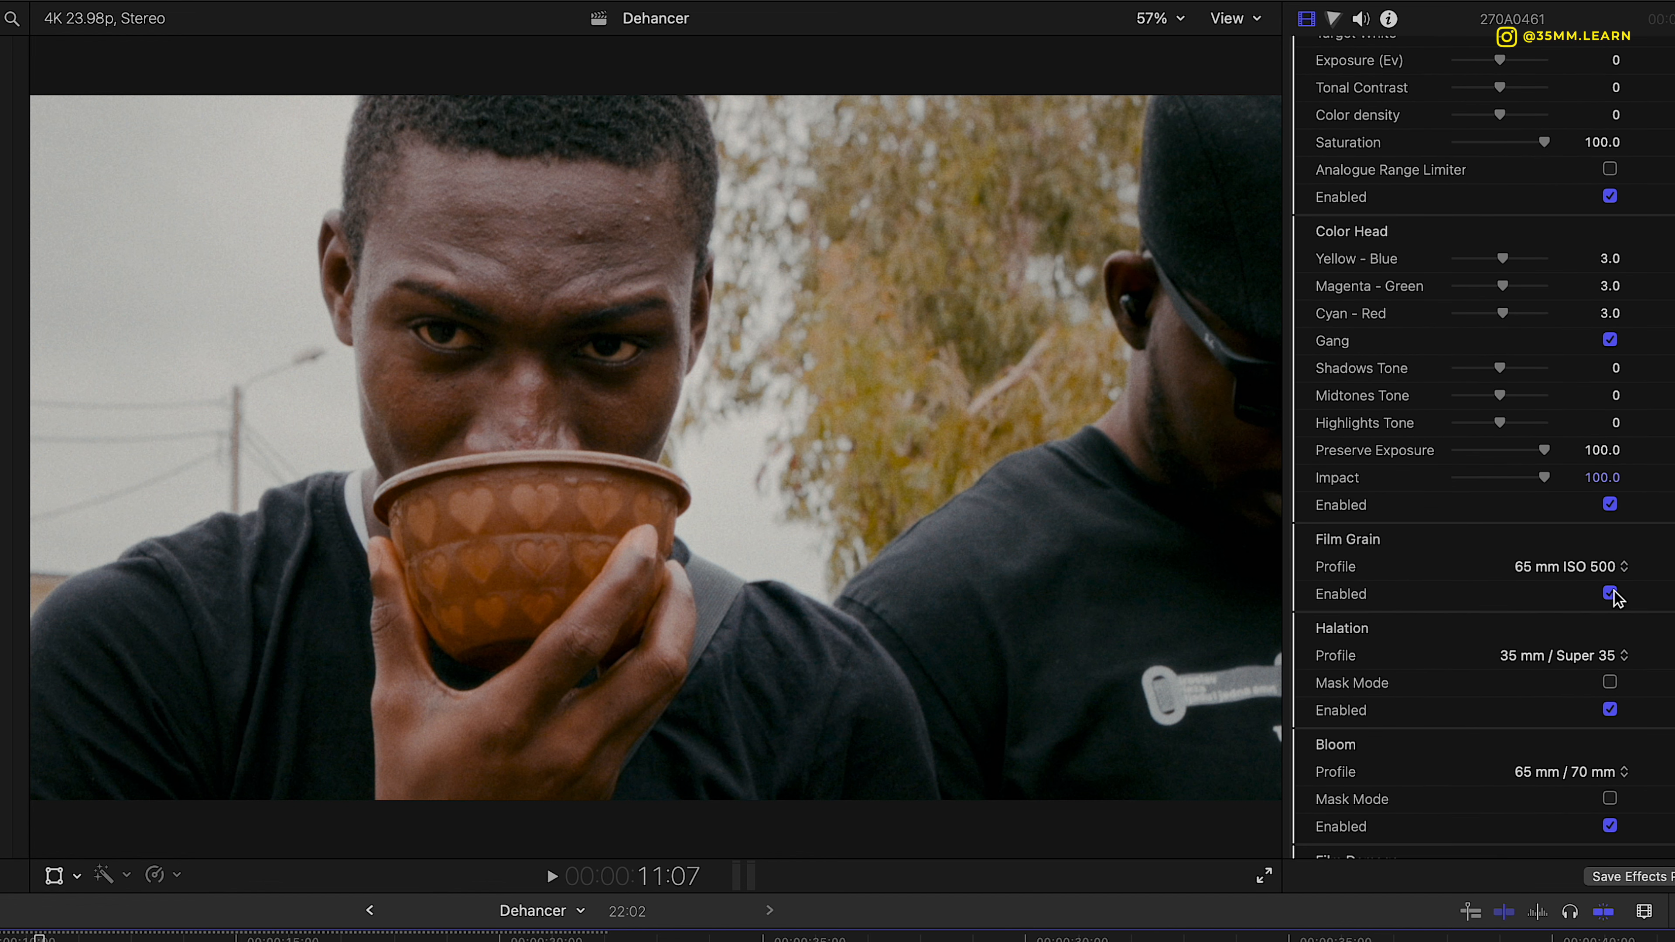
click(1611, 594)
Compare the image of clip 270A0461 with Halation and Bloom disabled and enabled.
scroll(1613, 644, down, 5)
click(1610, 636)
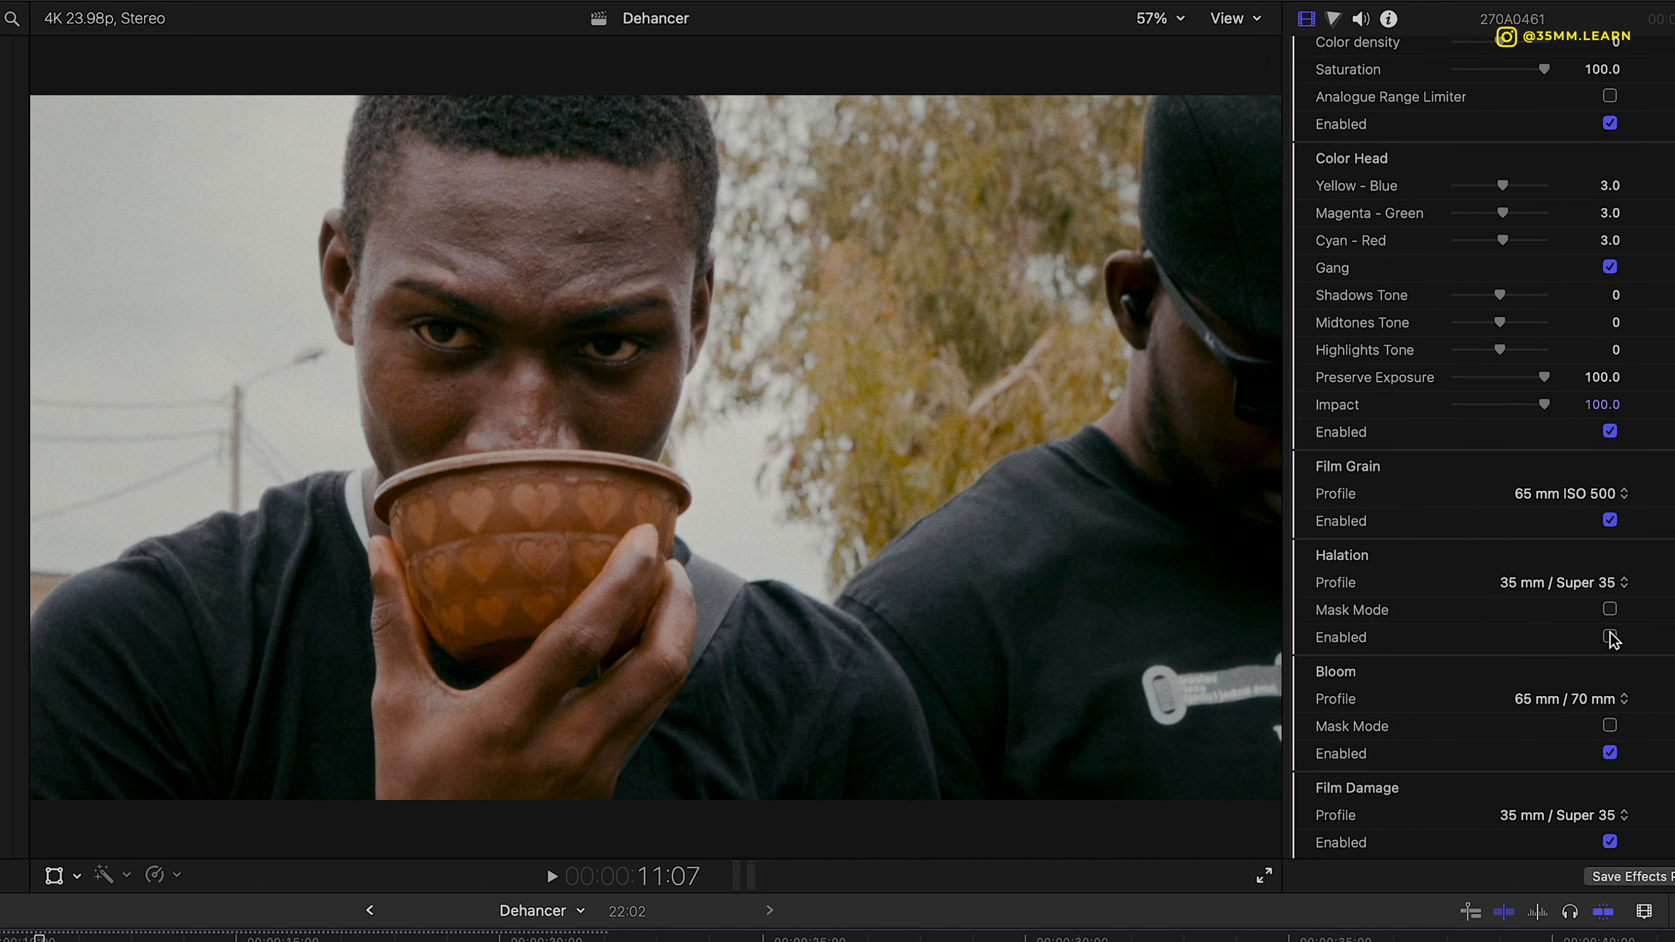
click(1610, 635)
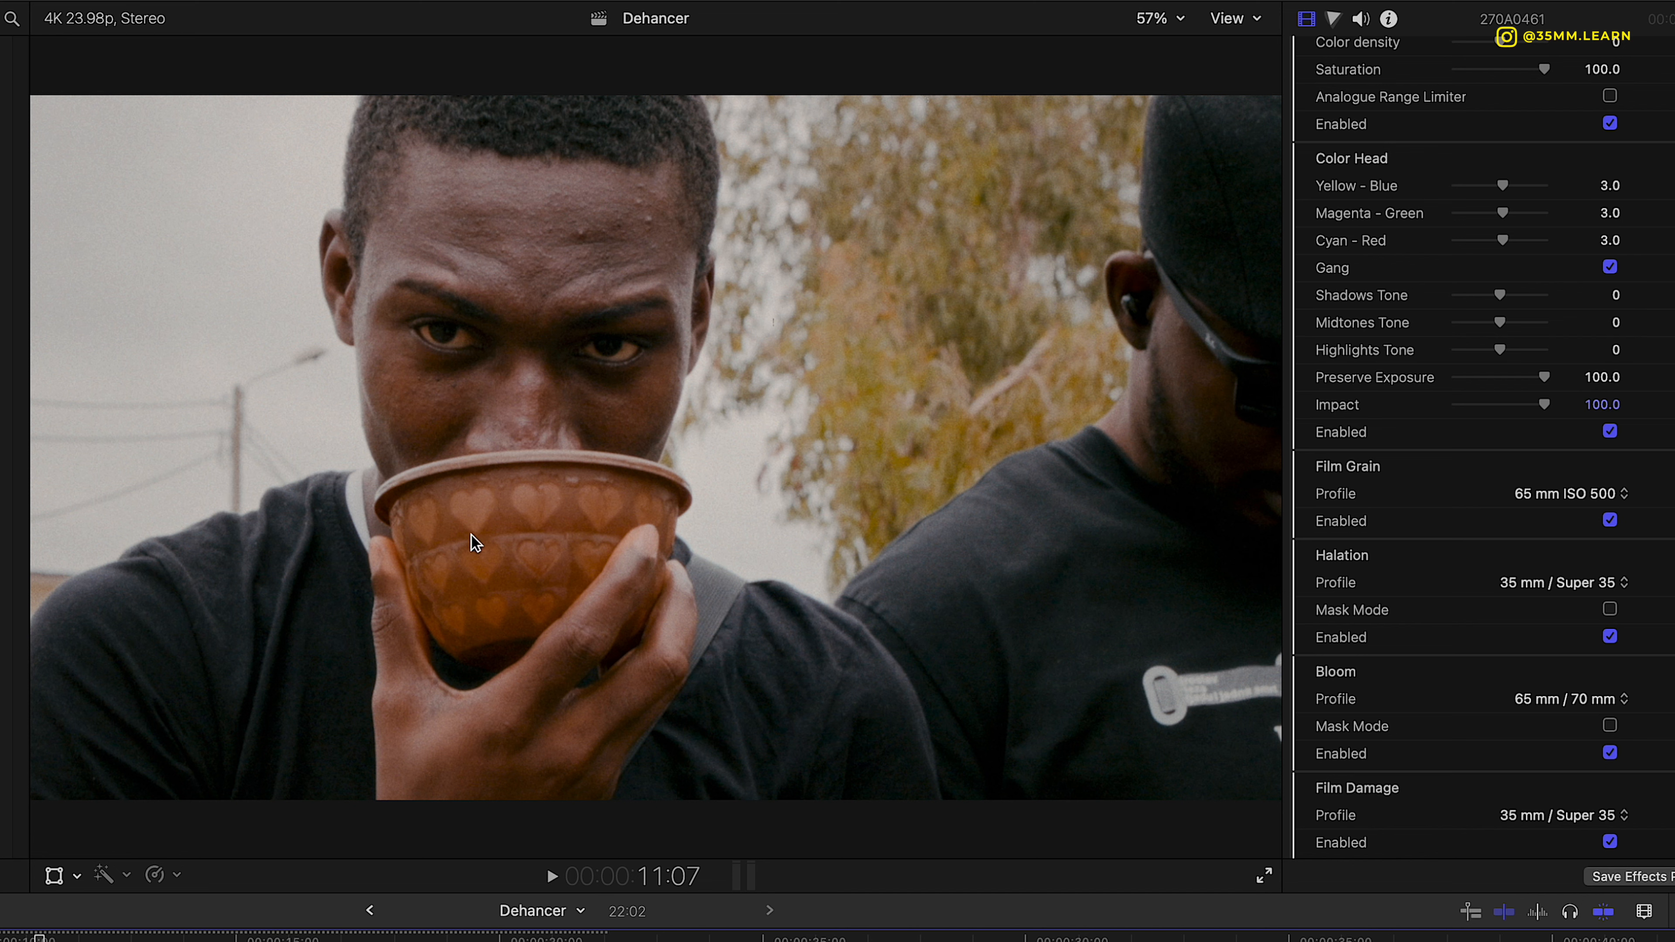
scroll(1669, 702, down, 2)
click(1611, 609)
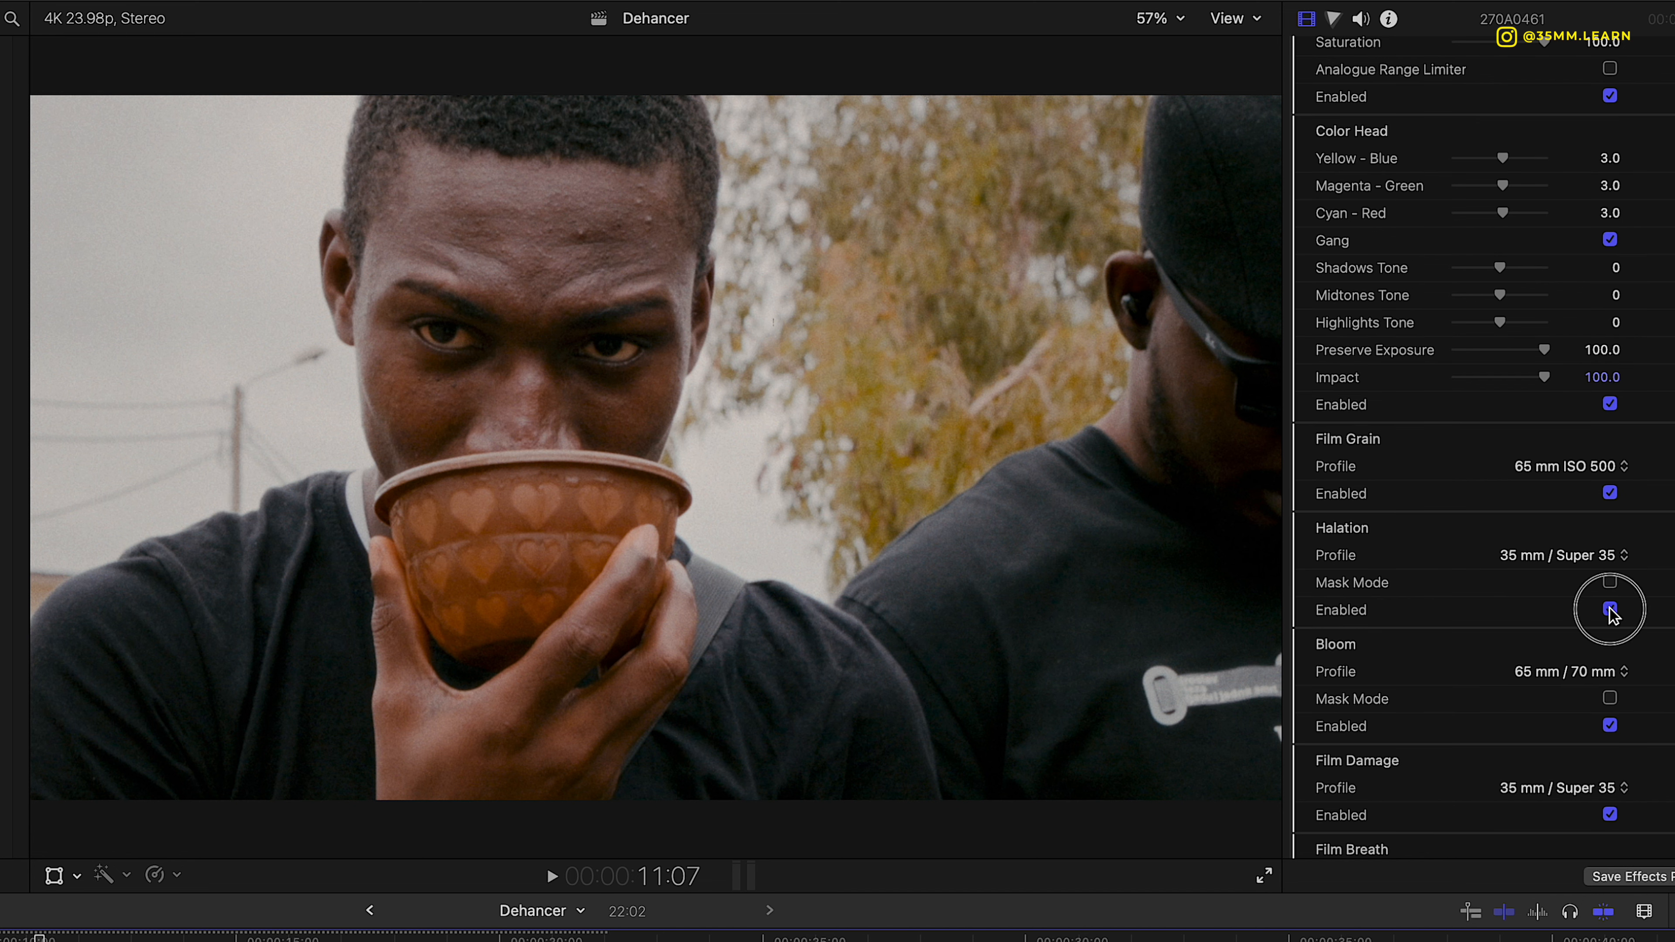
click(1610, 610)
scroll(1619, 689, down, 8)
click(1610, 594)
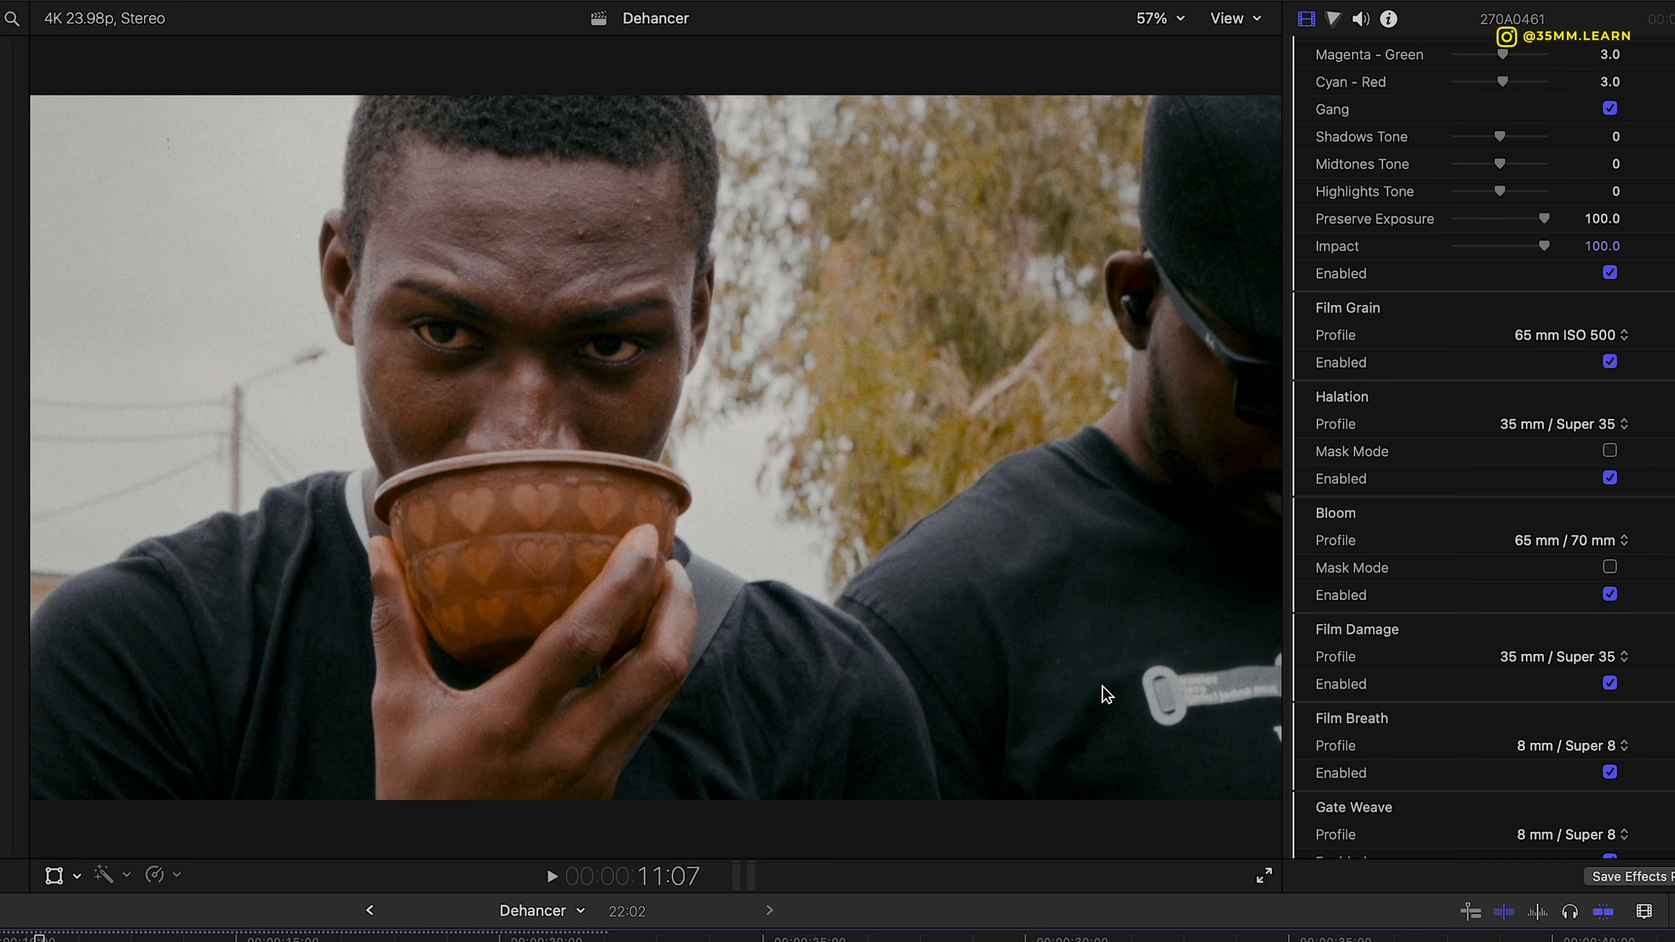
Compare clip 270A0461 with Film Damage disabled and enabled, and play part of it to inspect the damage effect.
scroll(1607, 668, down, 7)
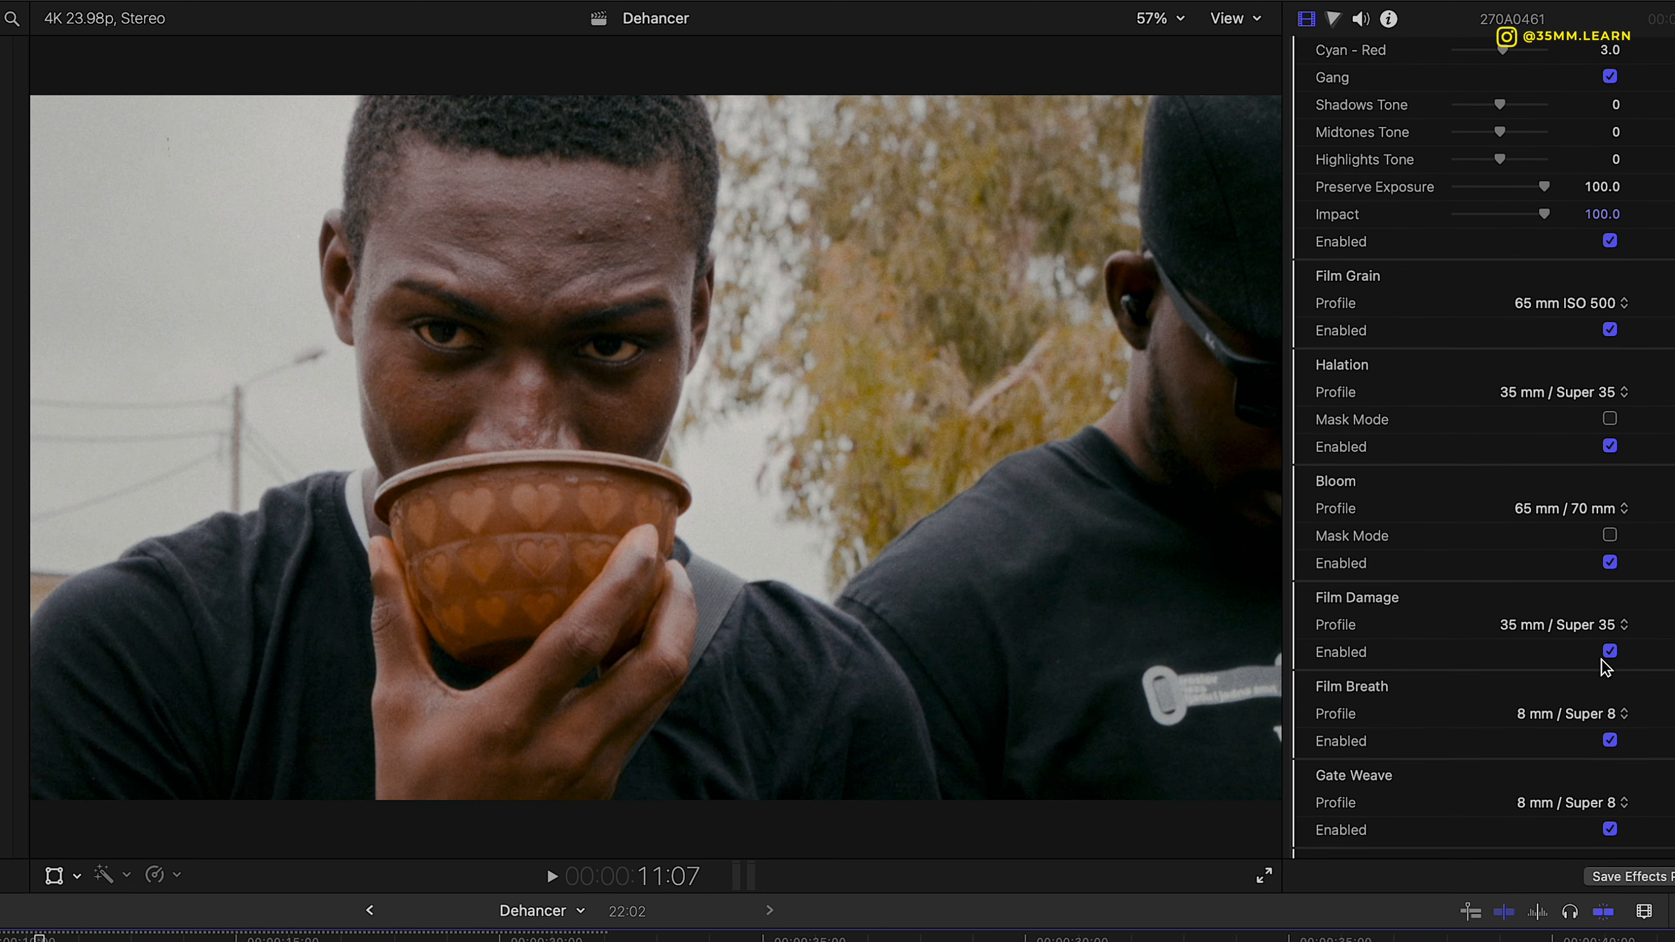
click(1614, 571)
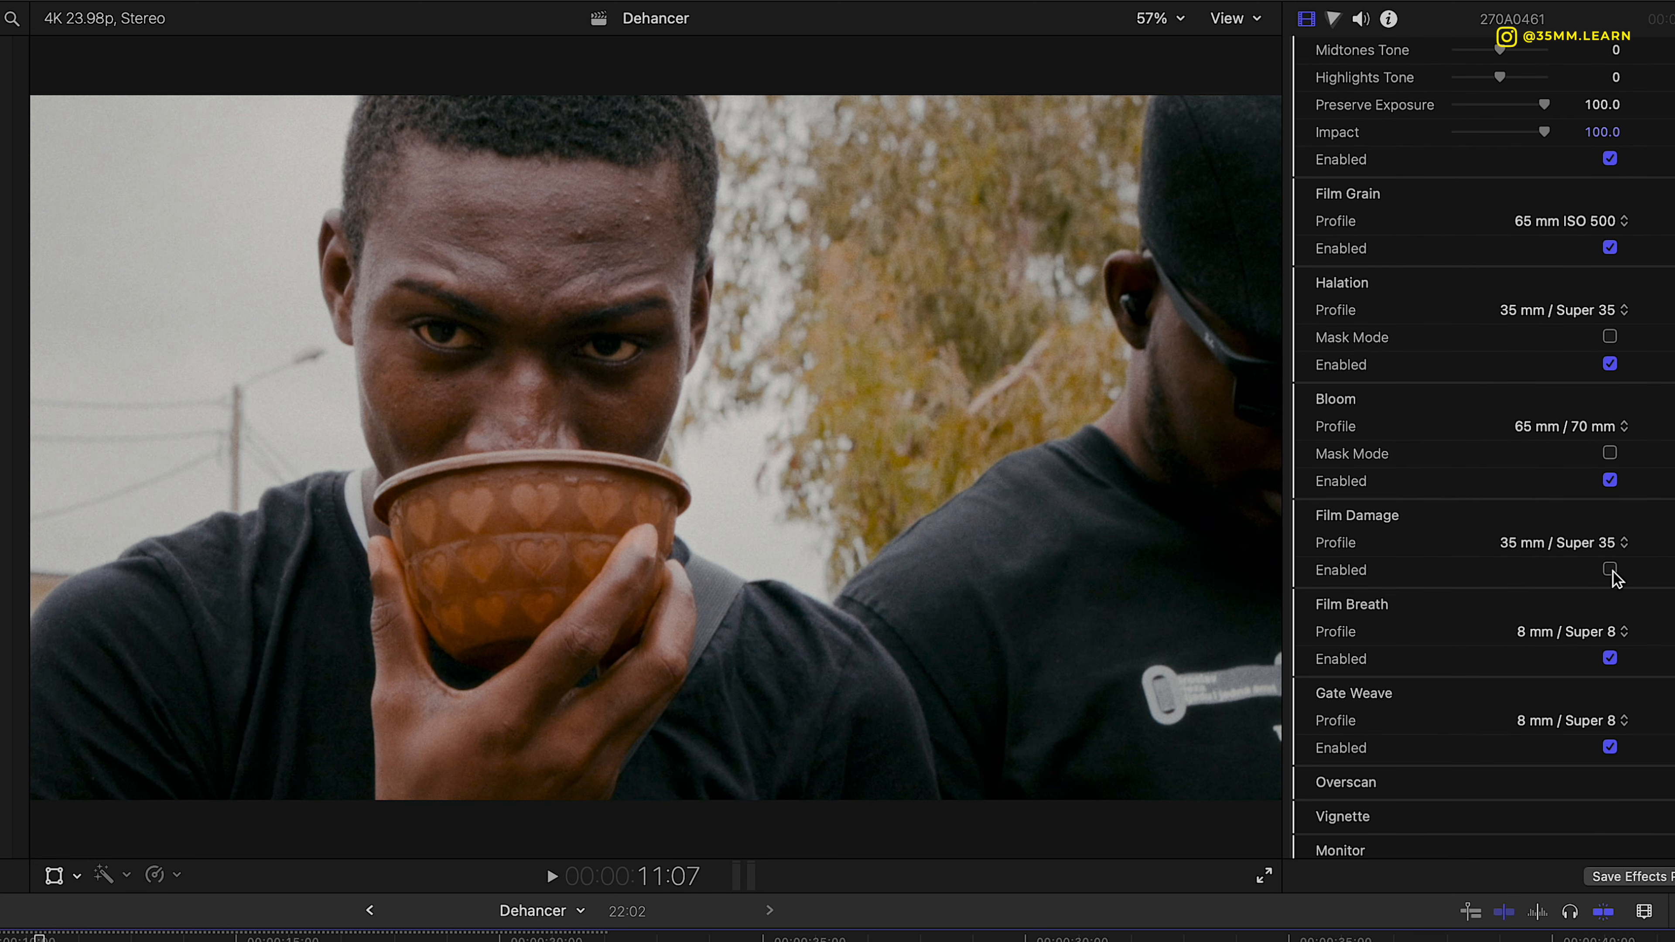
click(1614, 571)
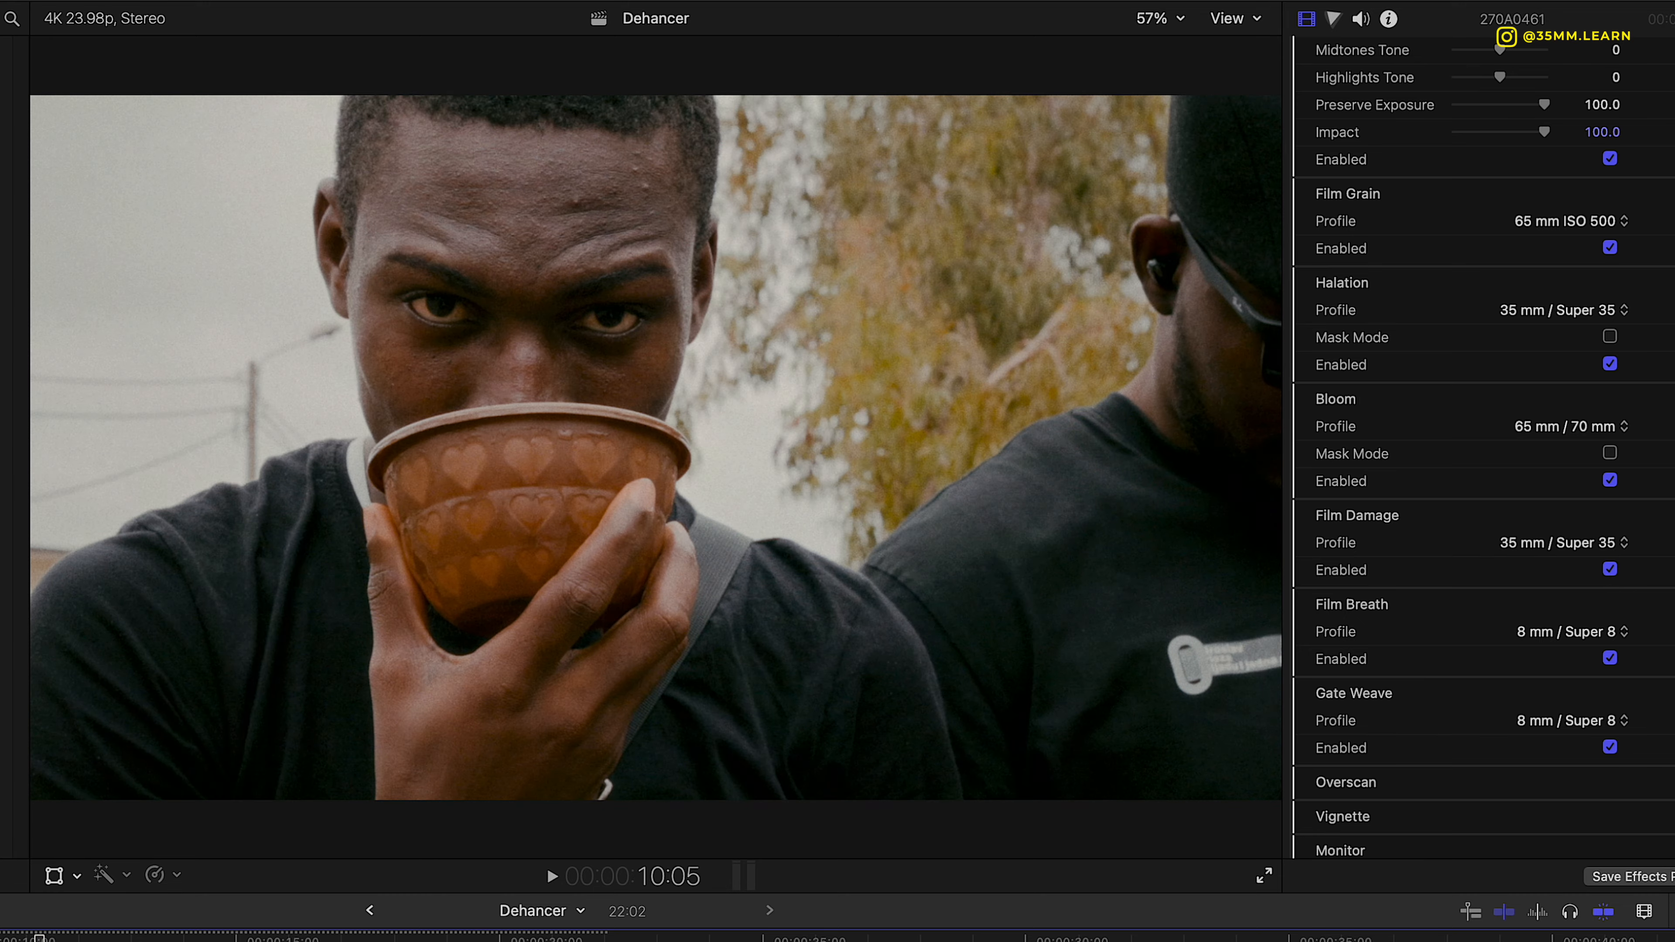
key(space)
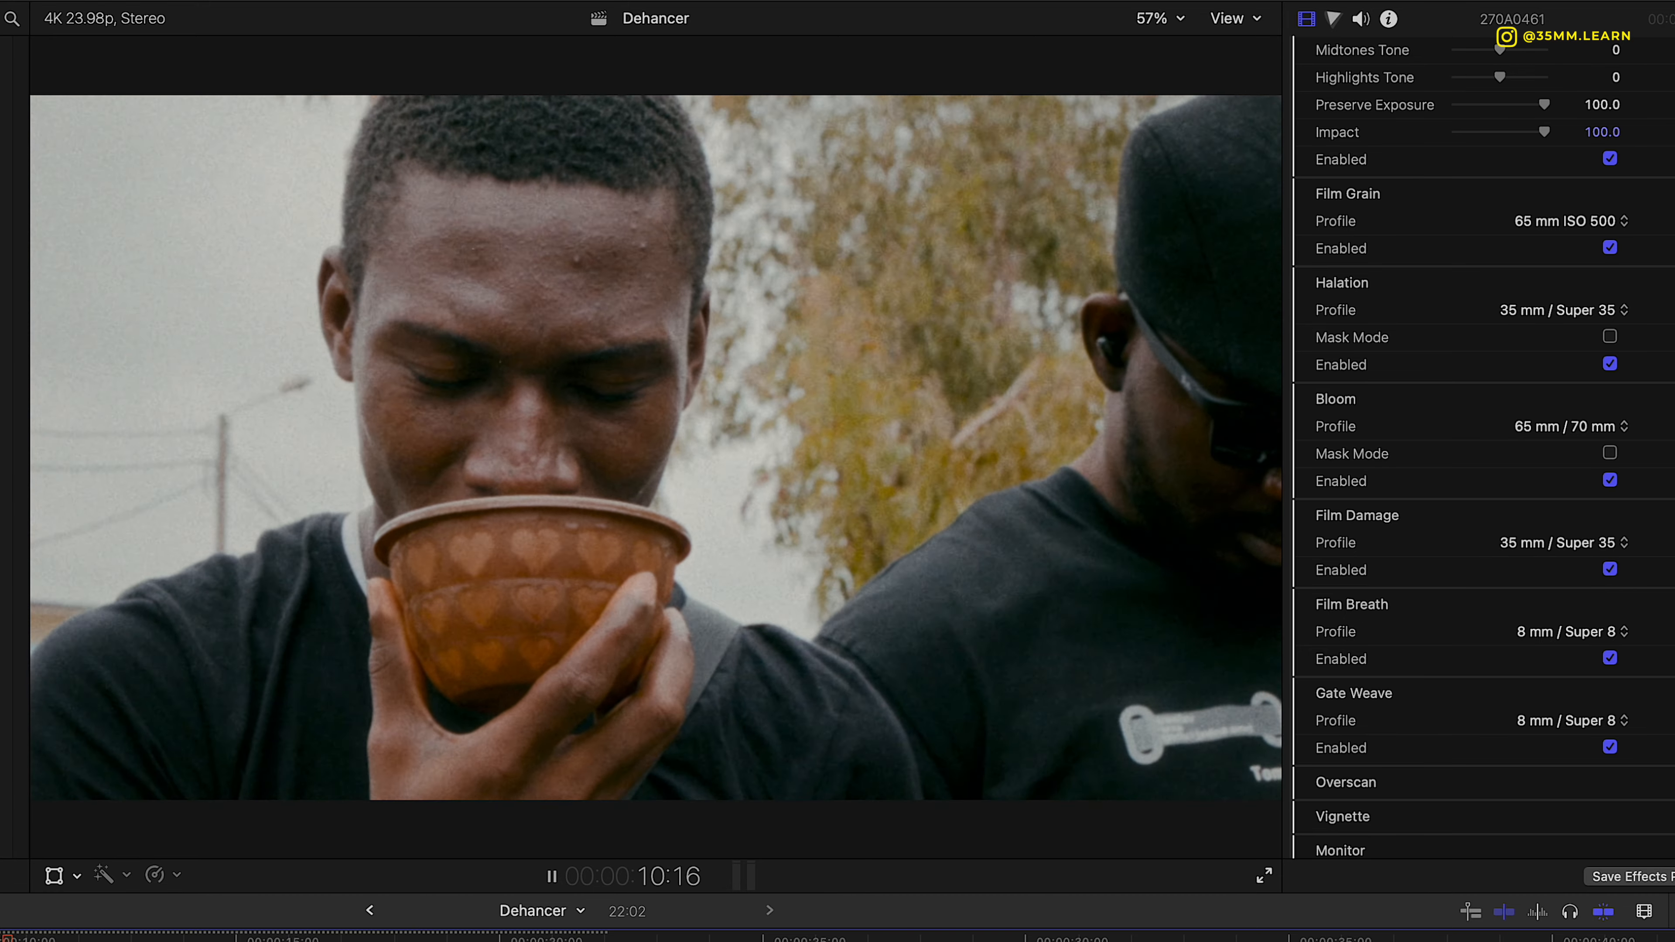
key(space)
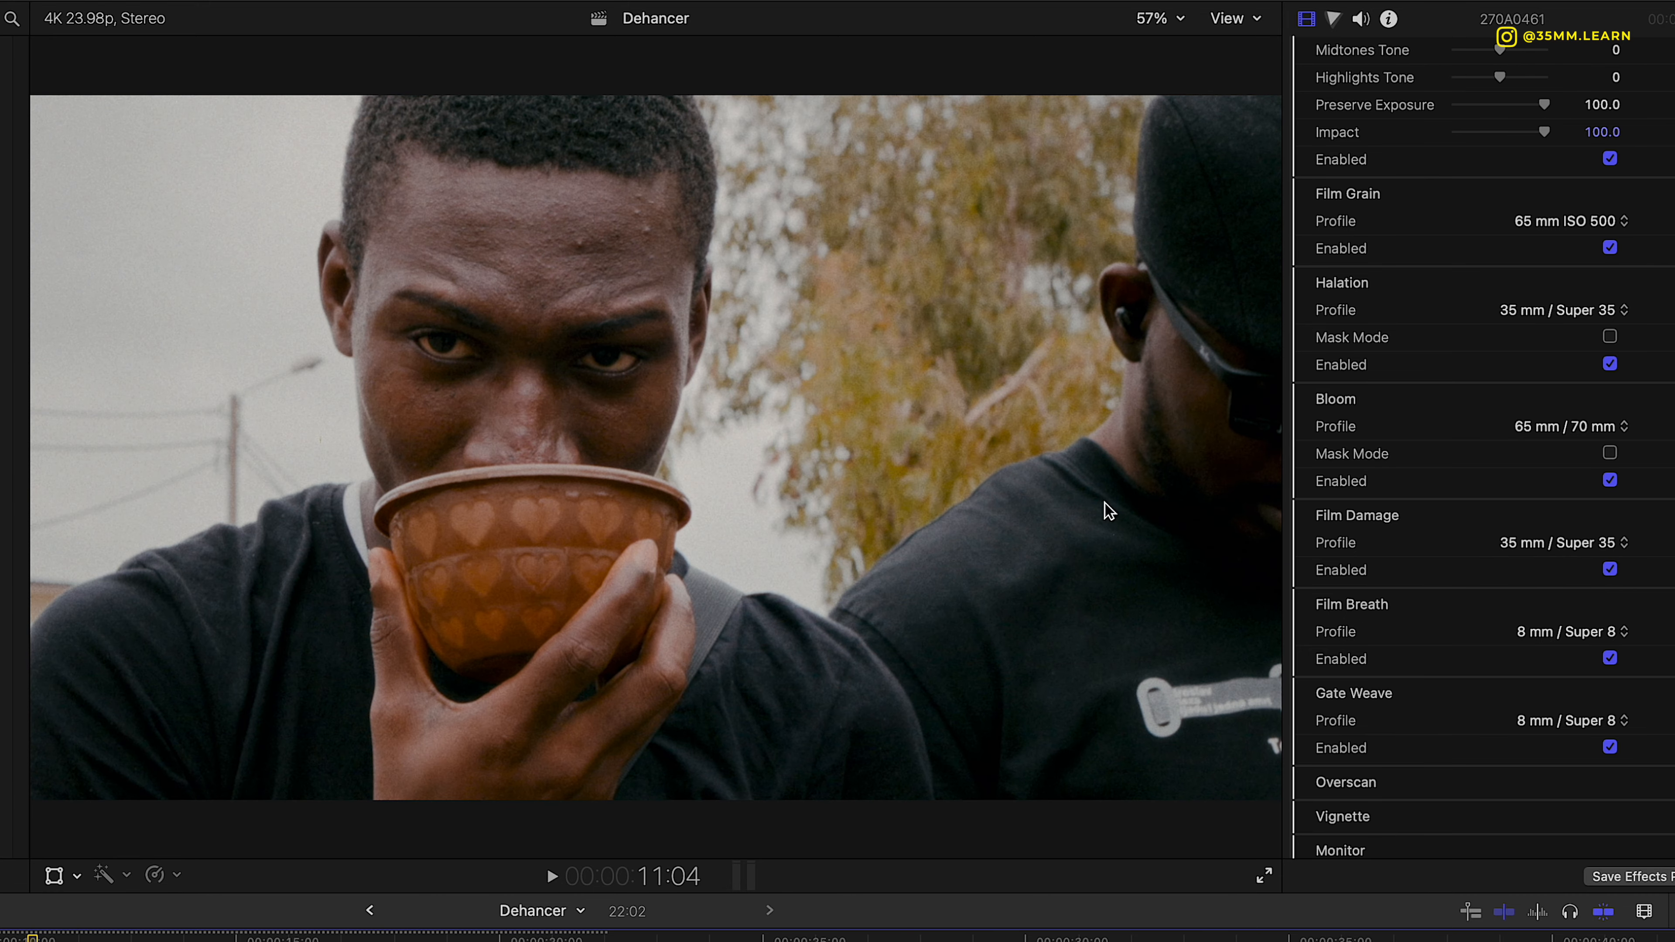
Compare clip 270A0461 with Film Breath disabled and enabled, and play it back to inspect the effect.
scroll(1567, 620, down, 2)
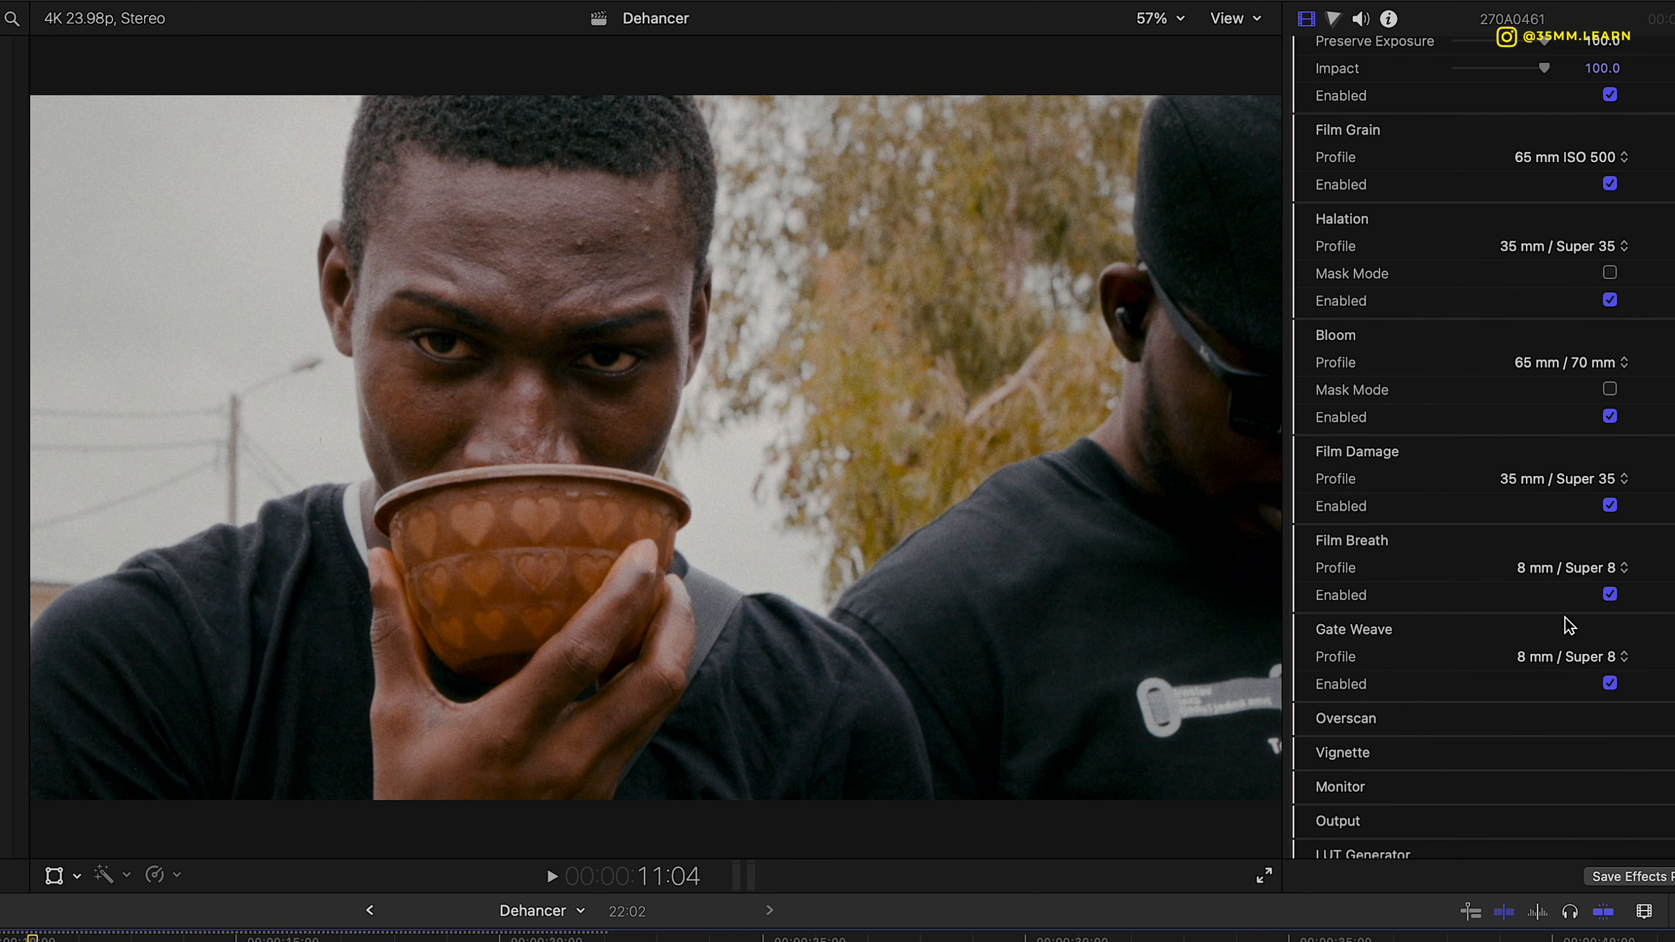
click(1610, 595)
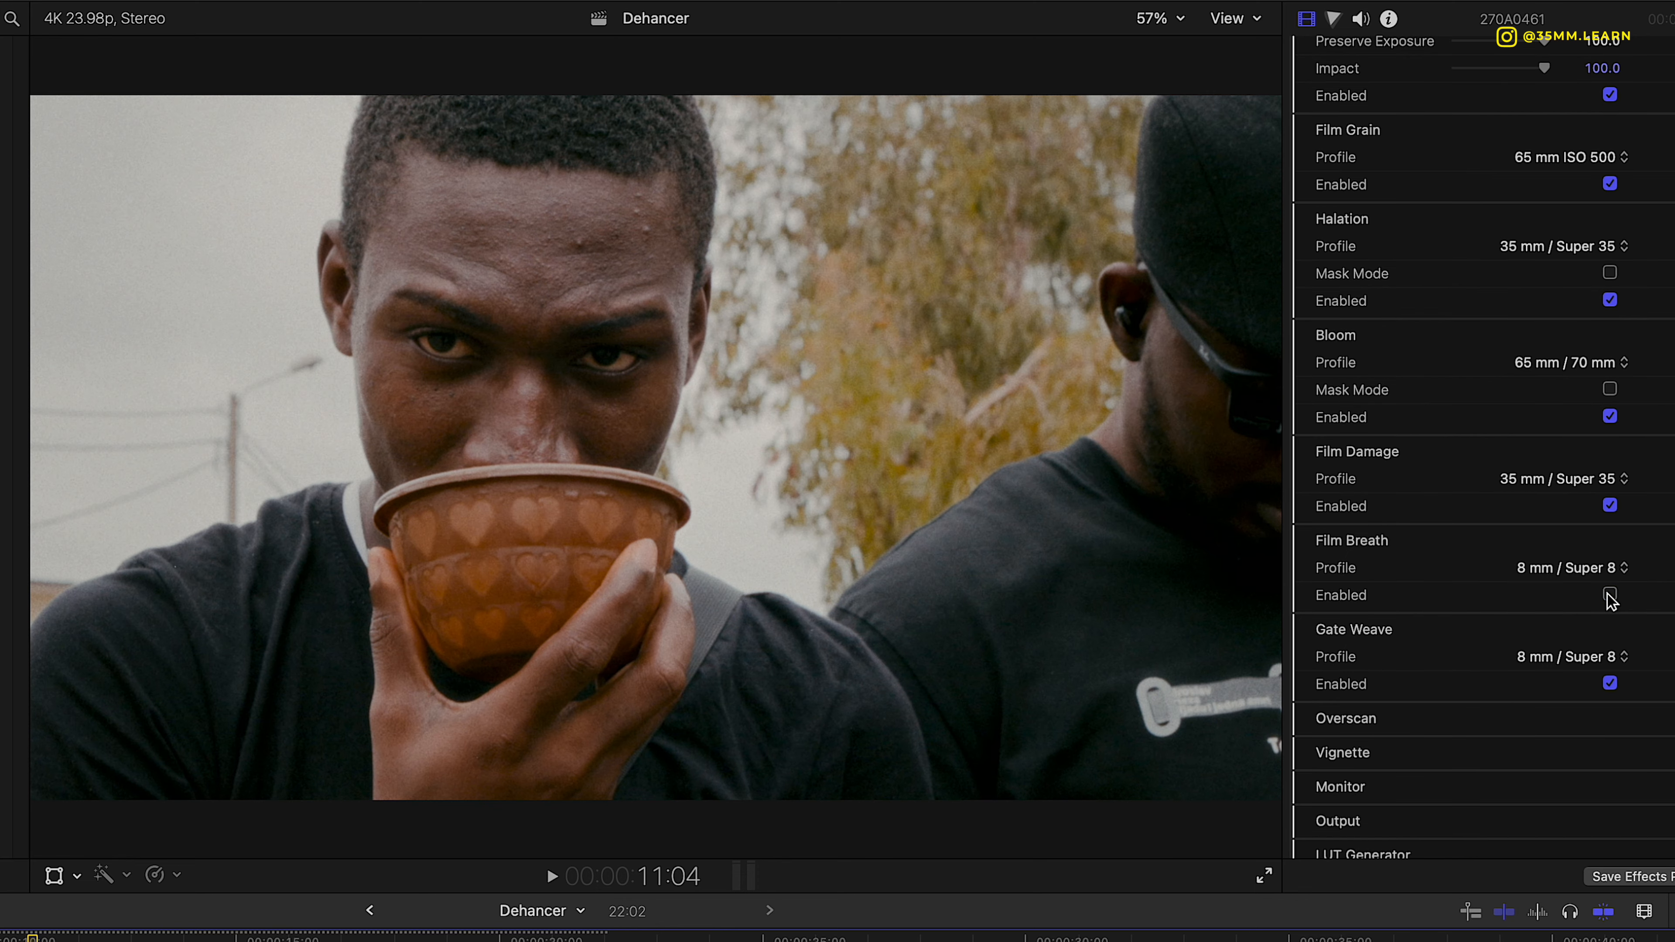
click(1609, 596)
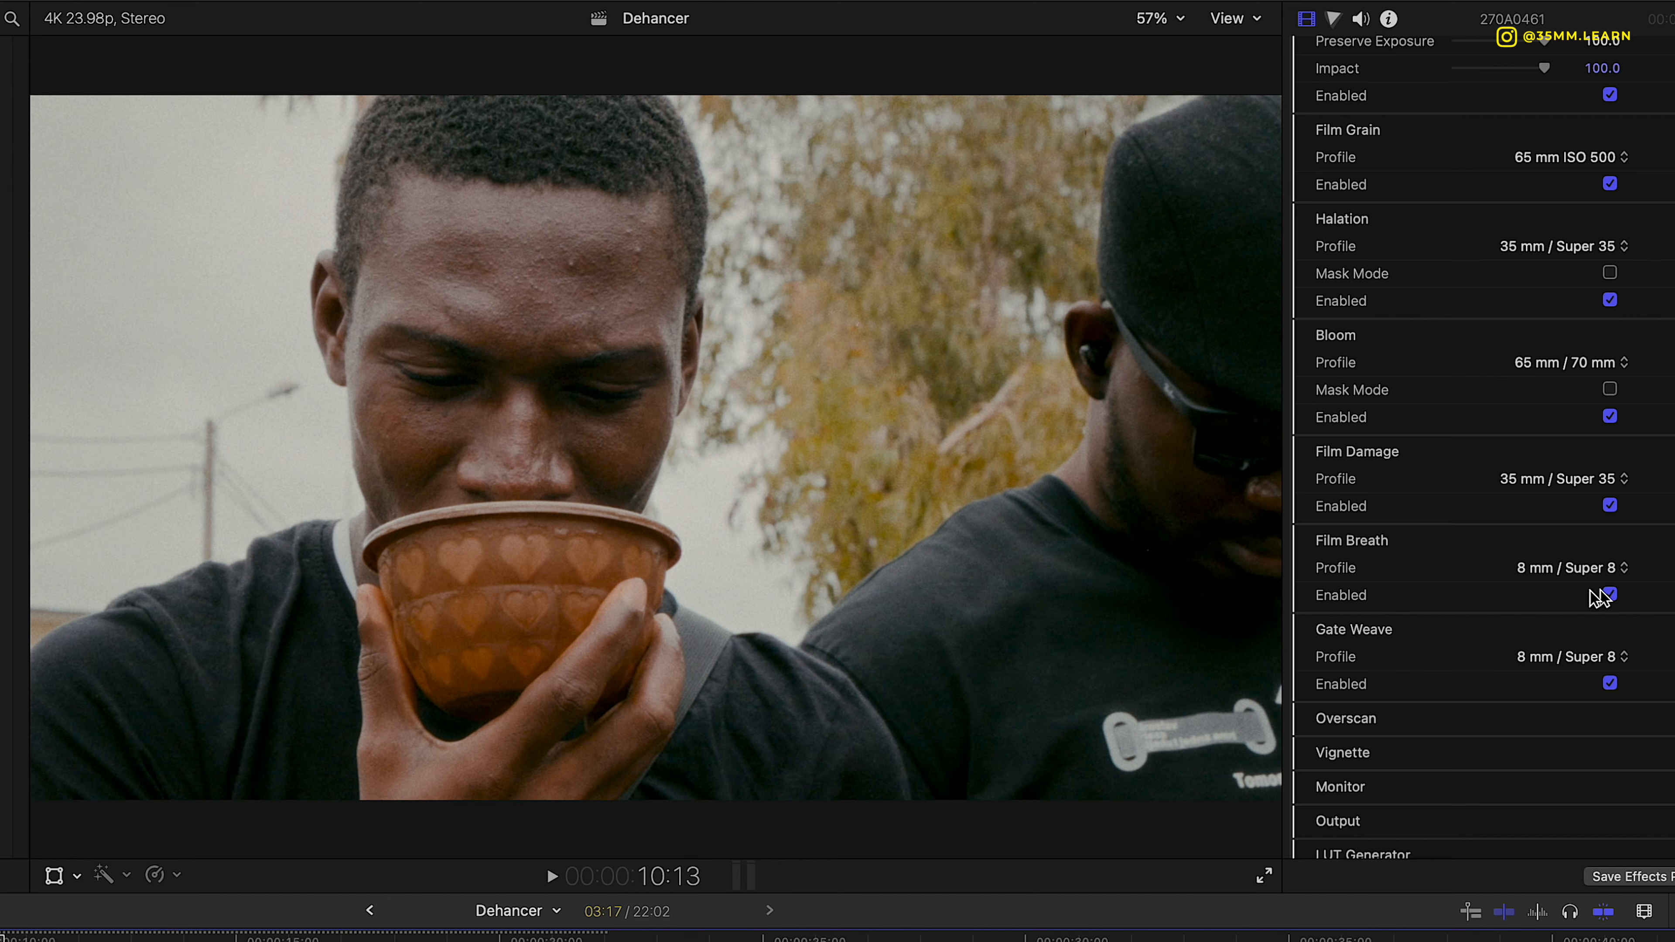
key(space)
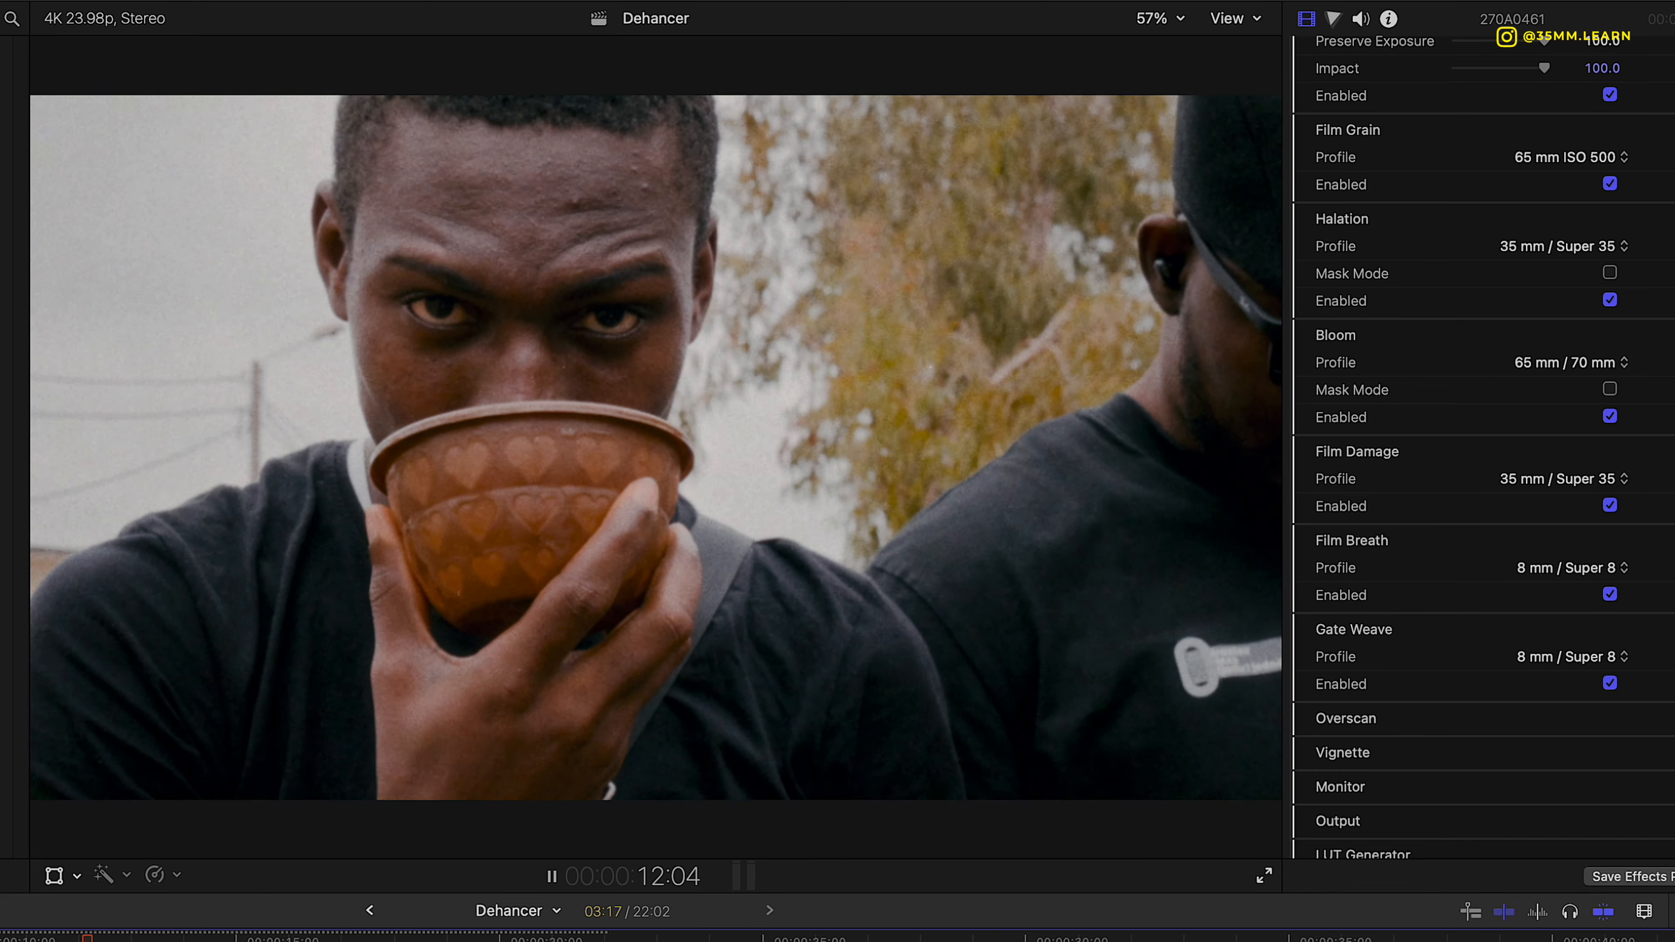
key(space)
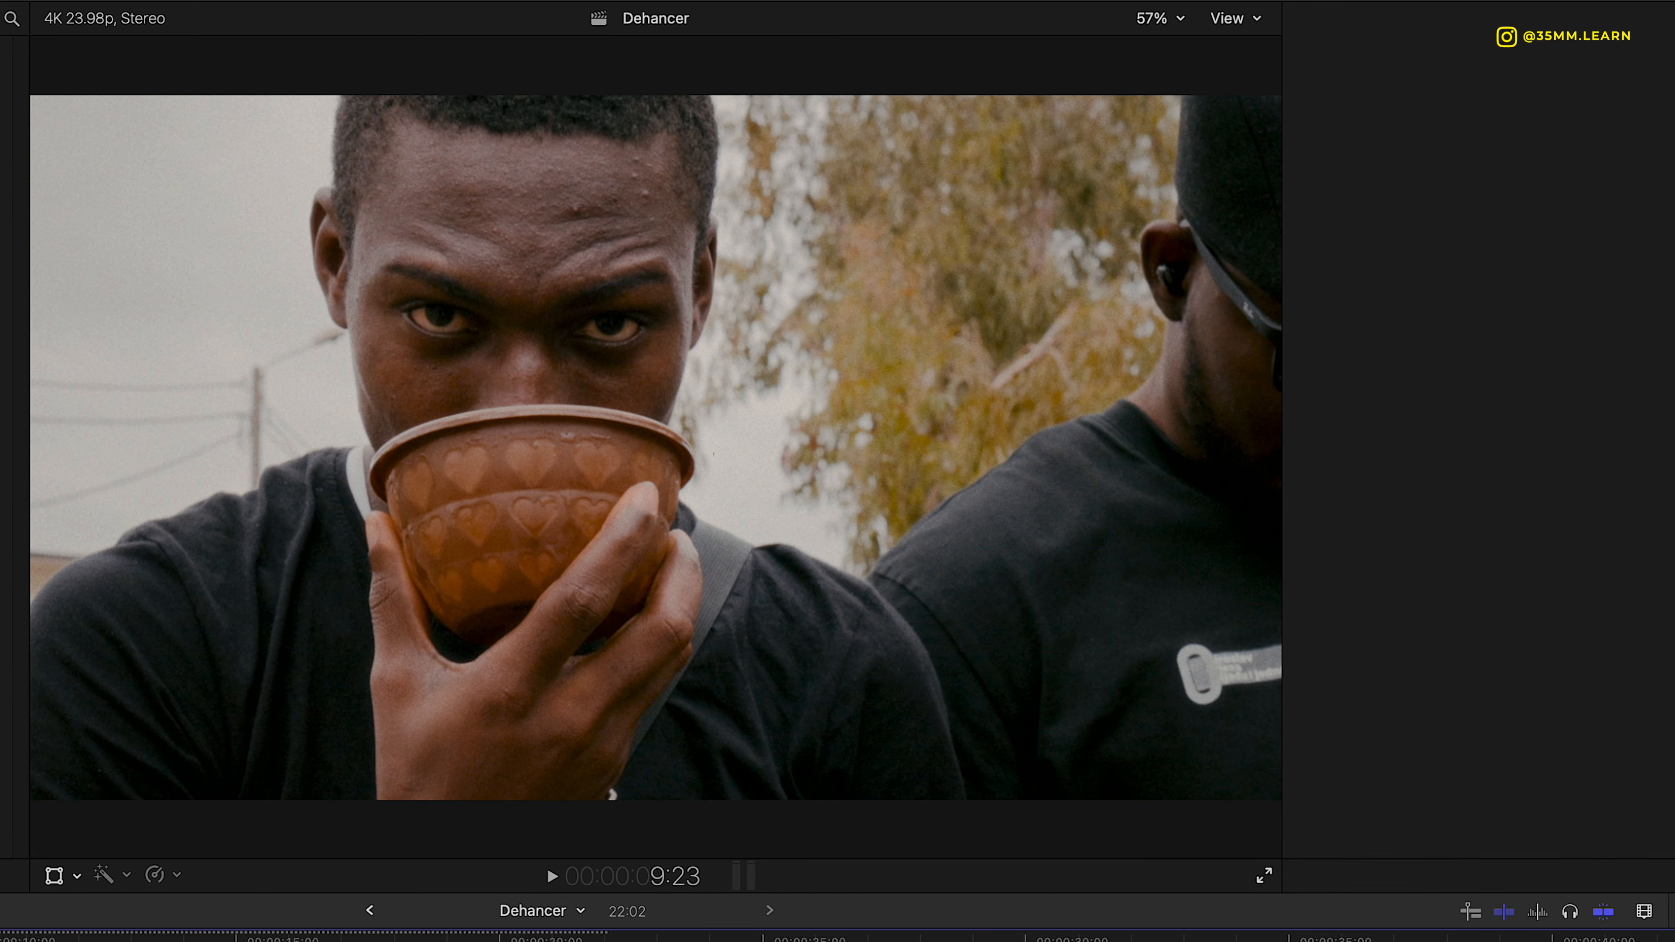
Play back part of clip 270A0461 and review its Film Breath and Gate Weave settings.
key(space)
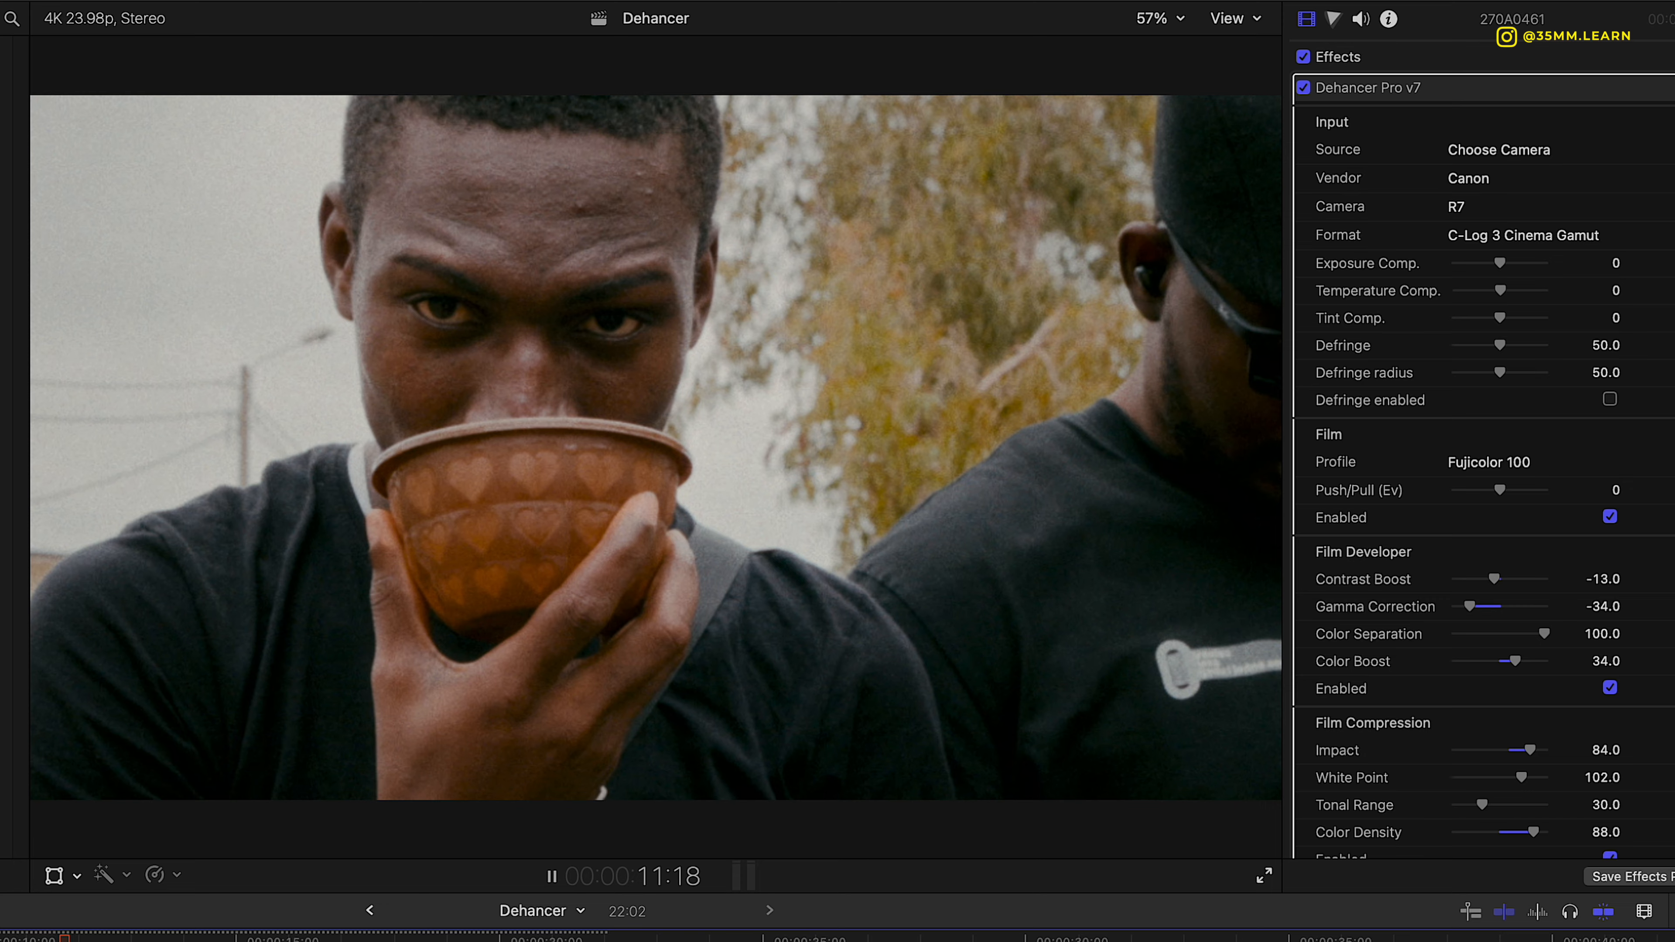
key(space)
scroll(1646, 417, down, 20)
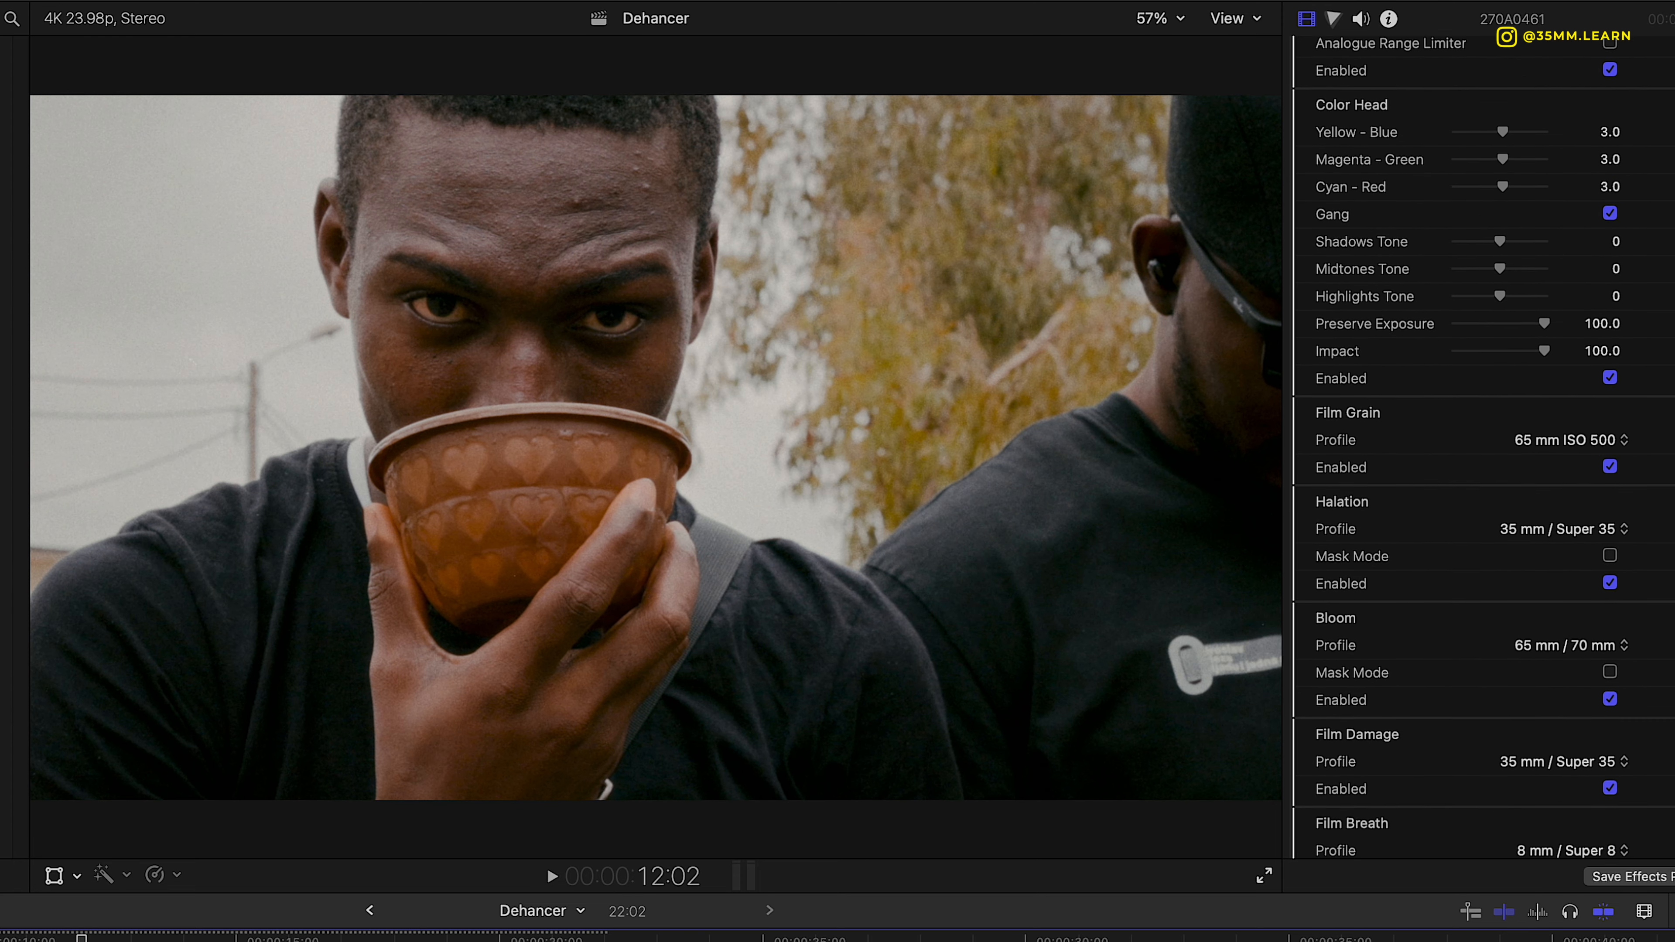
scroll(1647, 417, up, 3)
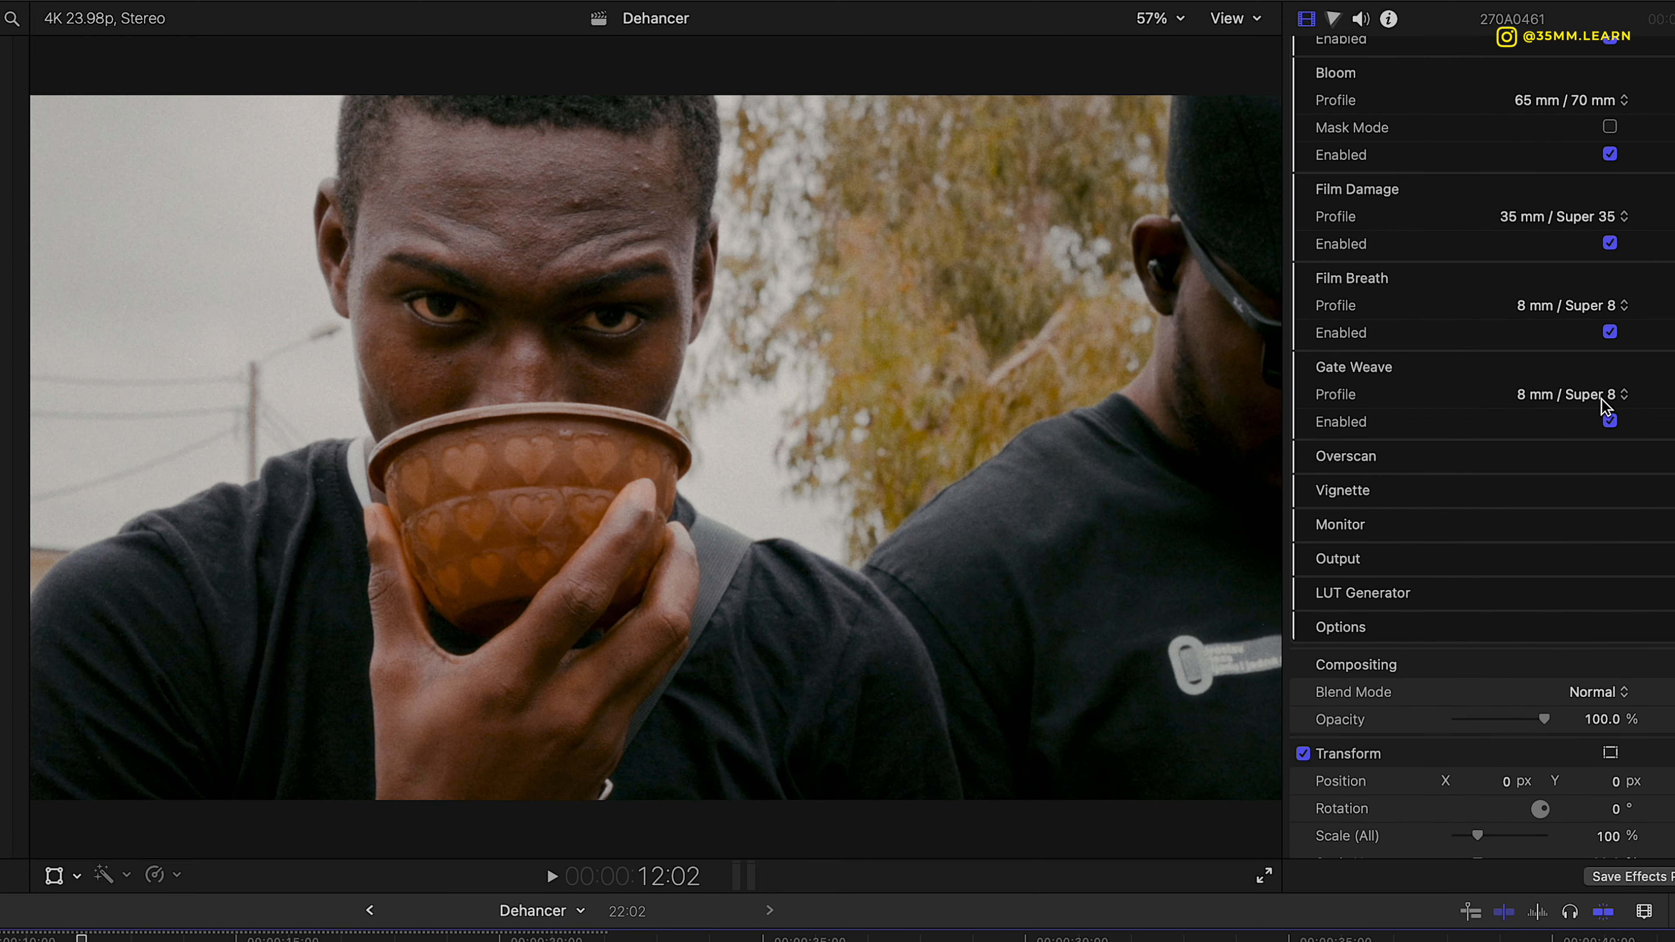
scroll(1539, 426, down, 1)
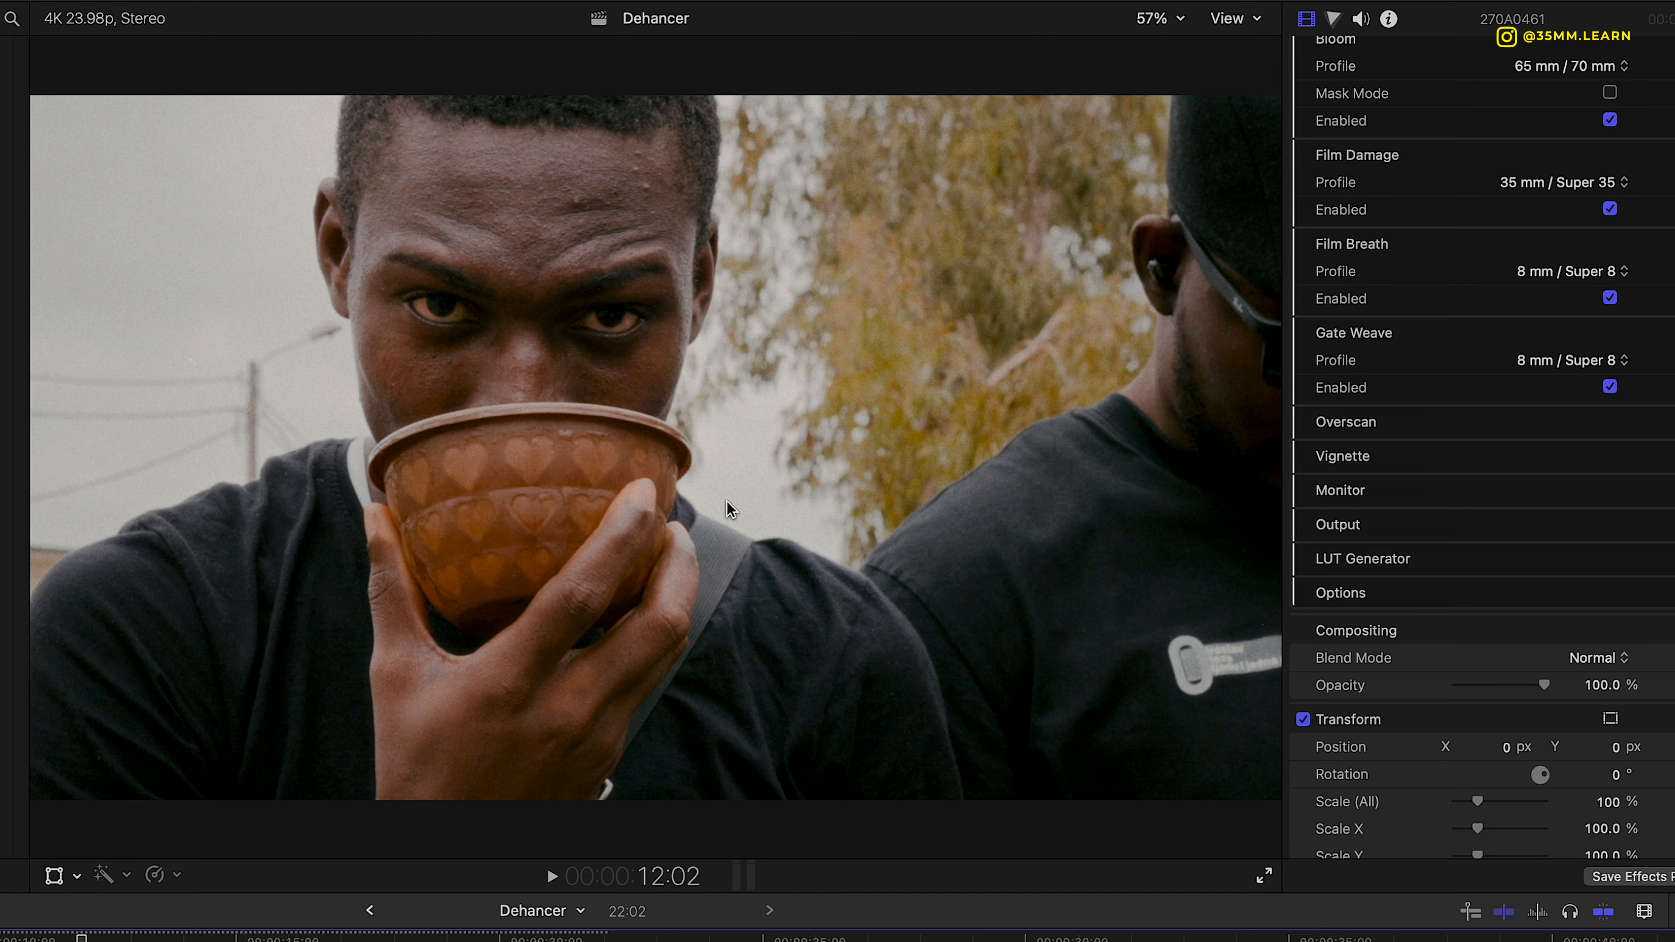
Replay clip 270A0461 from its start several times to examine the Gate Weave movement and the overall film look.
key(space)
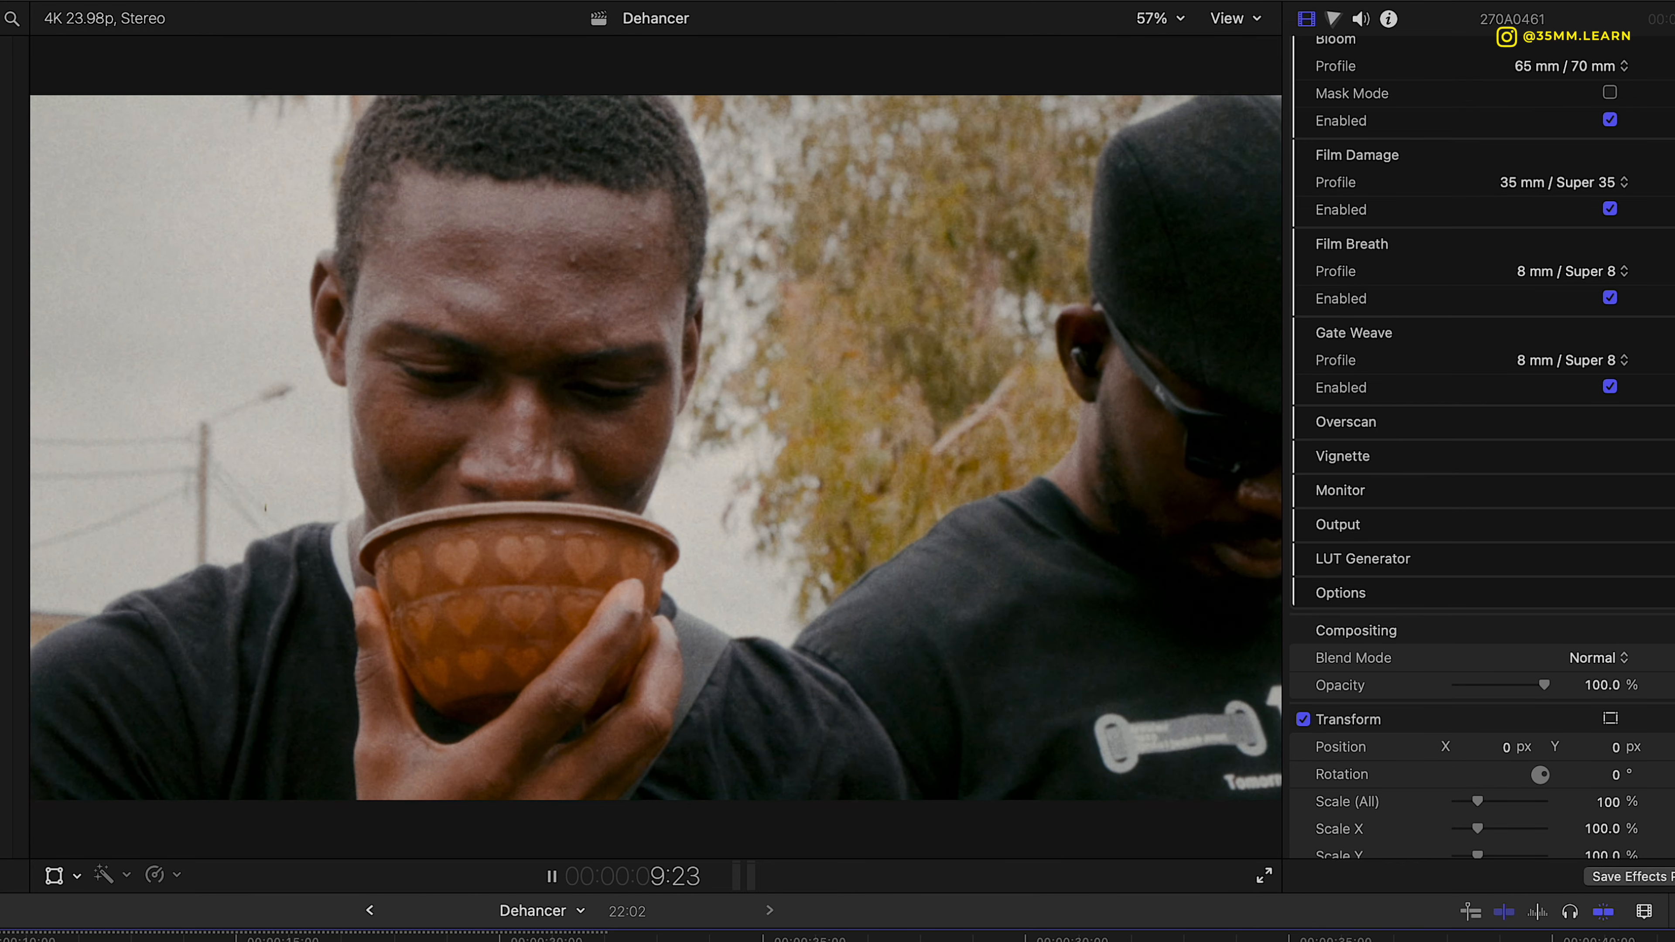
key(space)
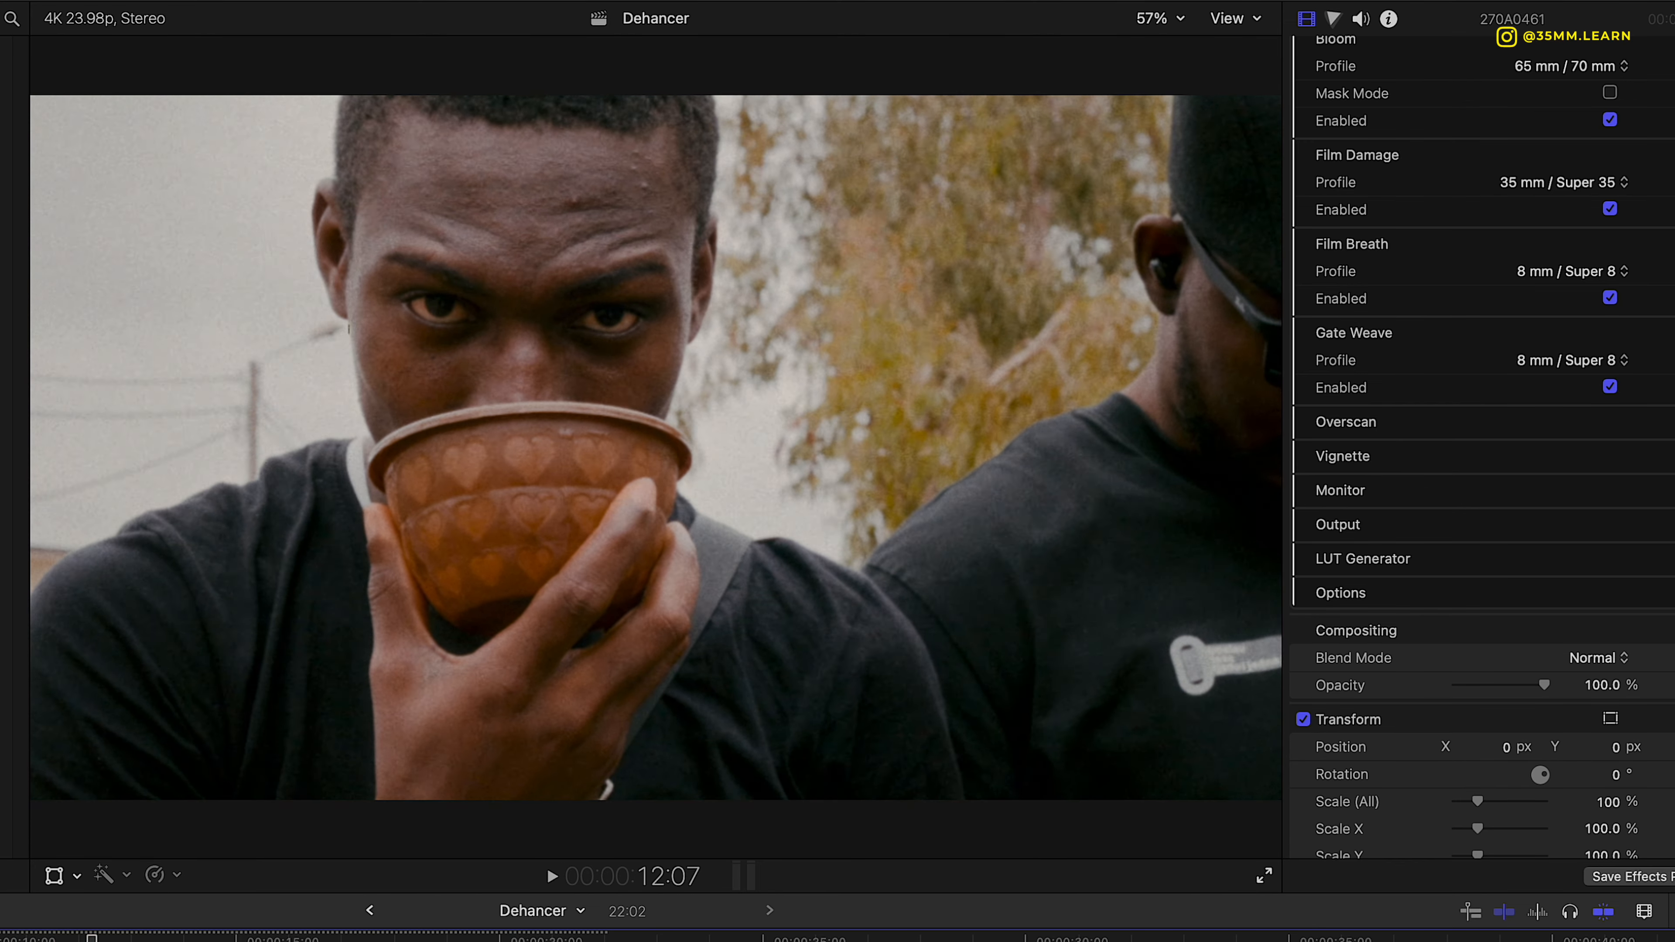
key(Up)
key(space)
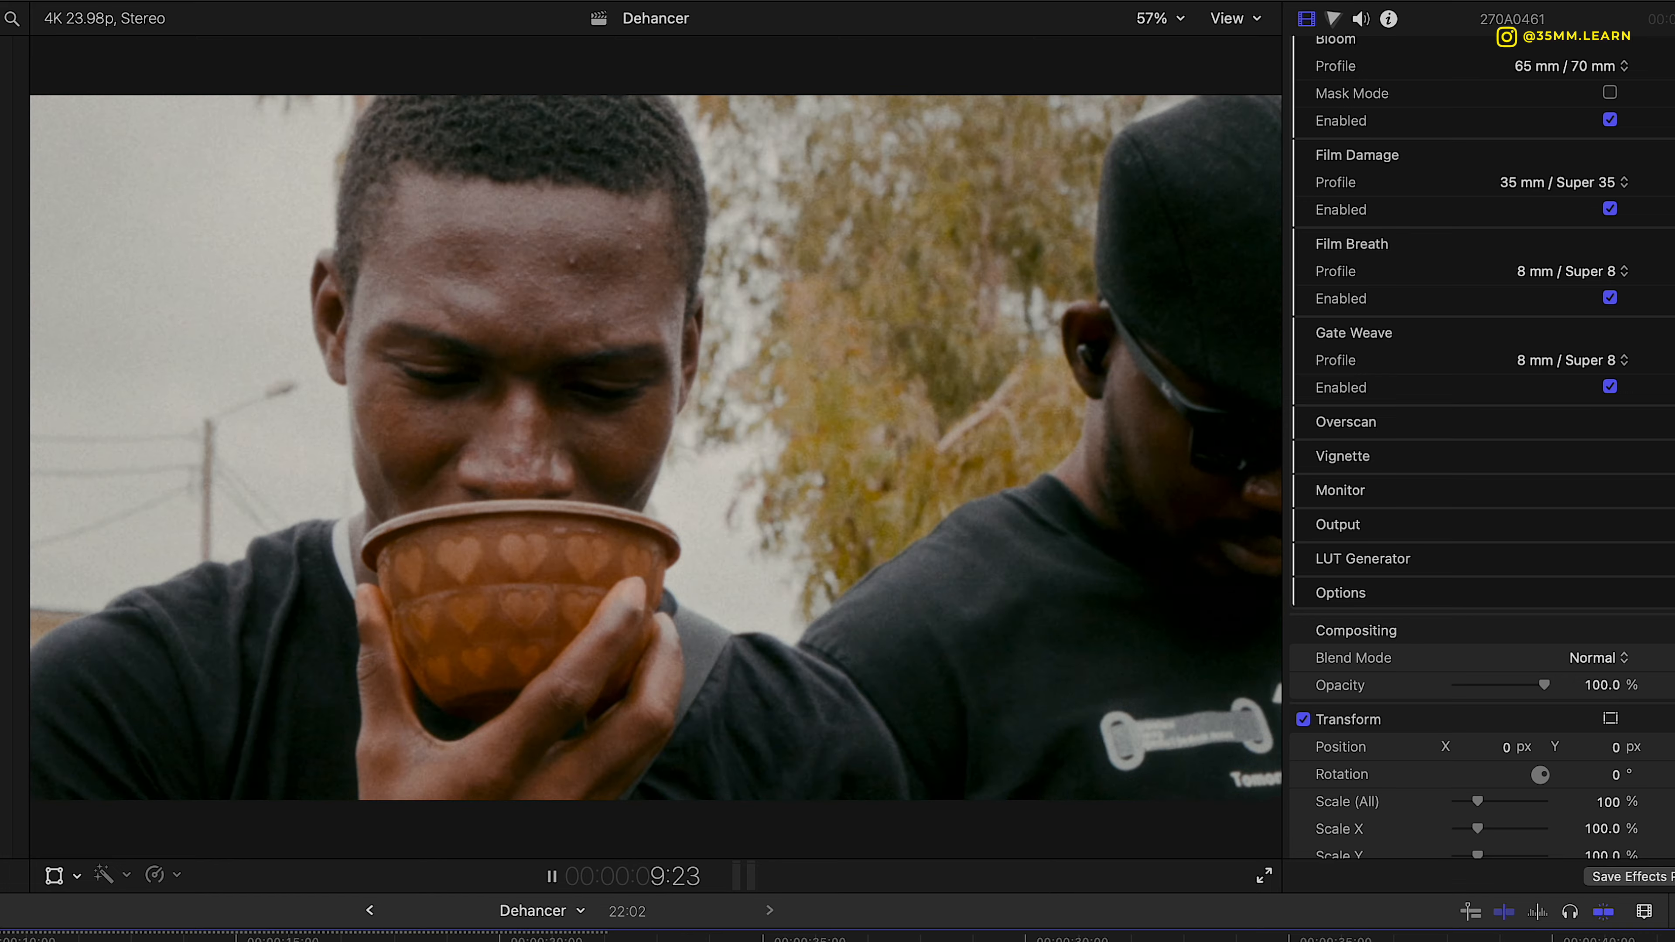
key(space)
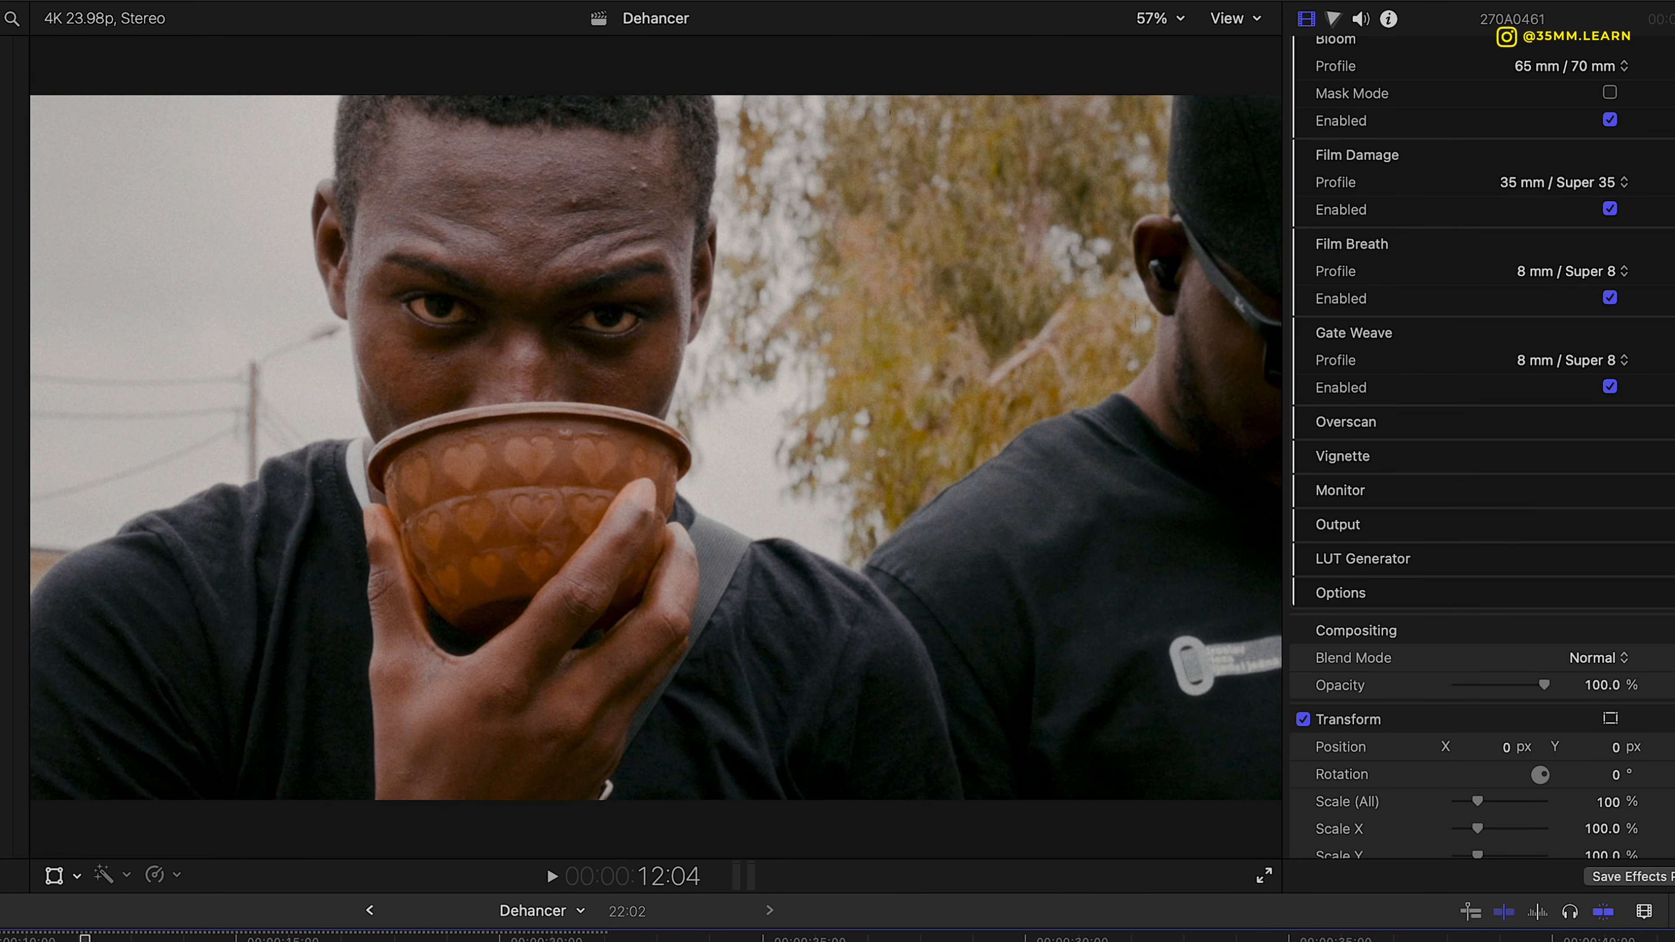
key(Up)
key(space)
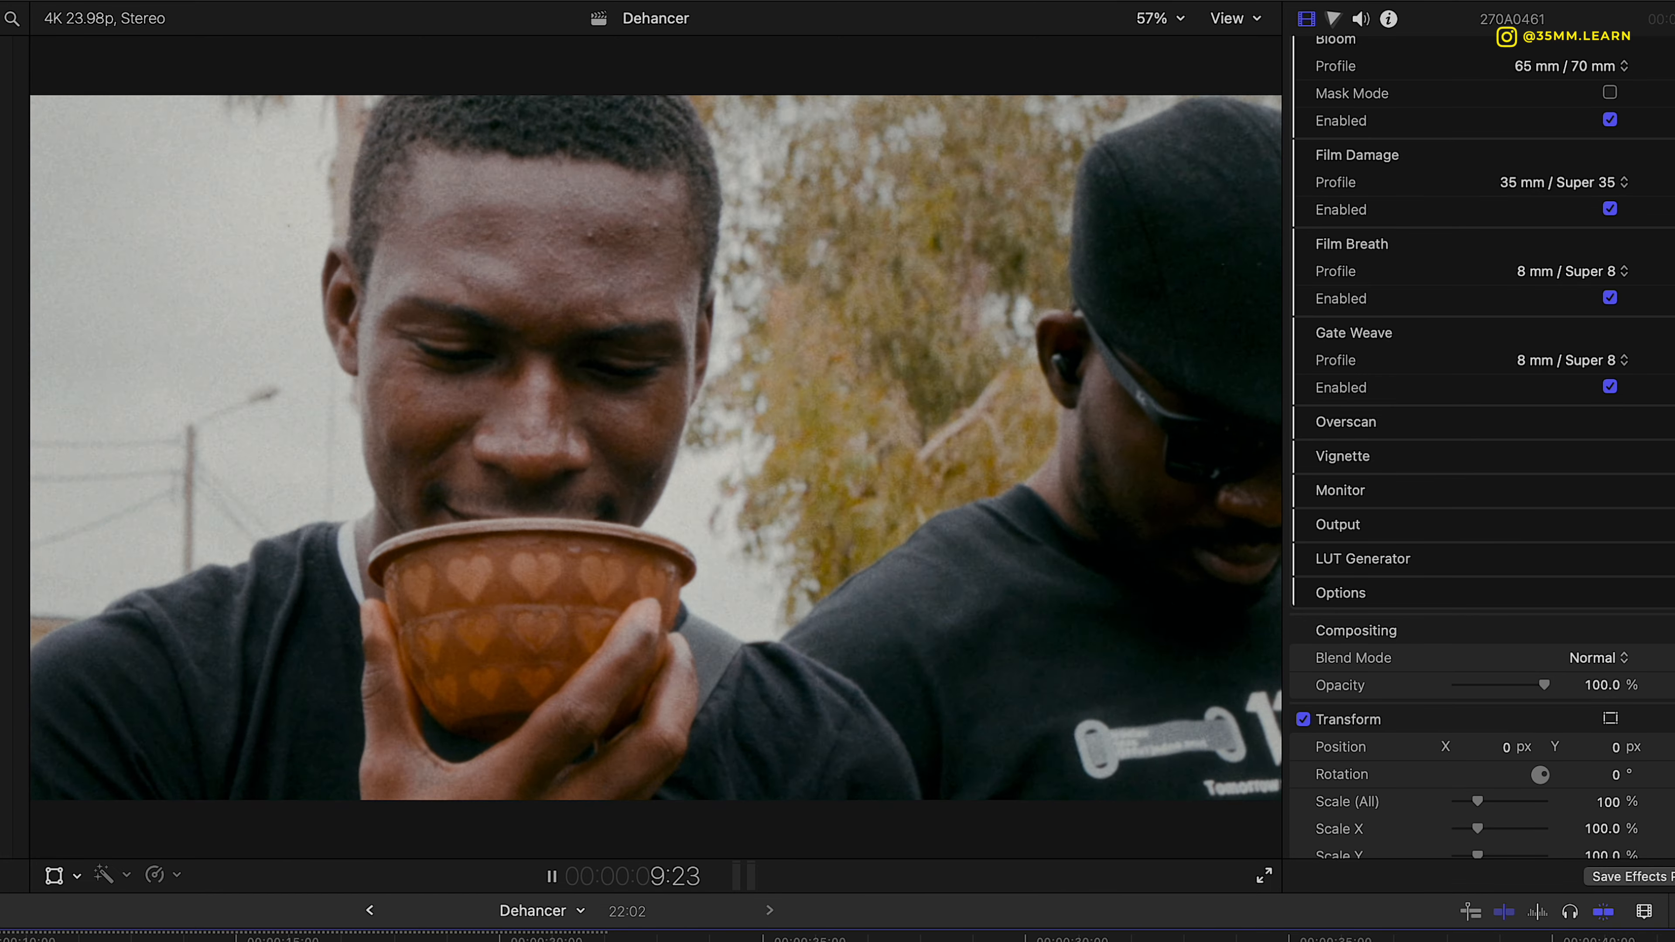
key(space)
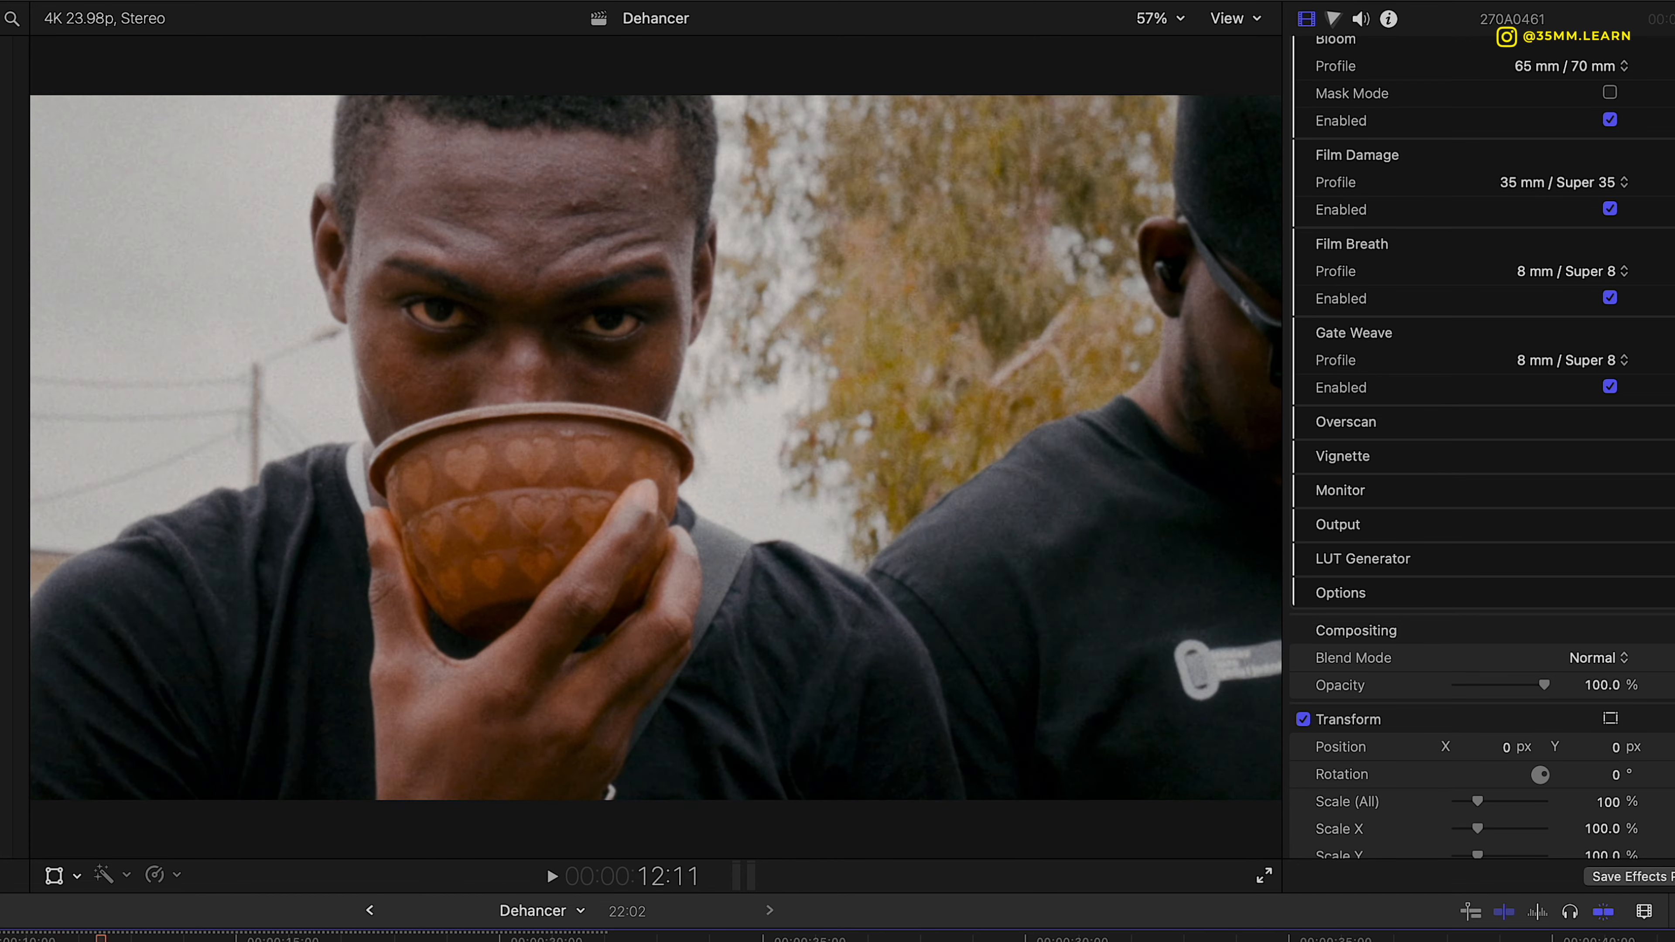
key(space)
key(space)
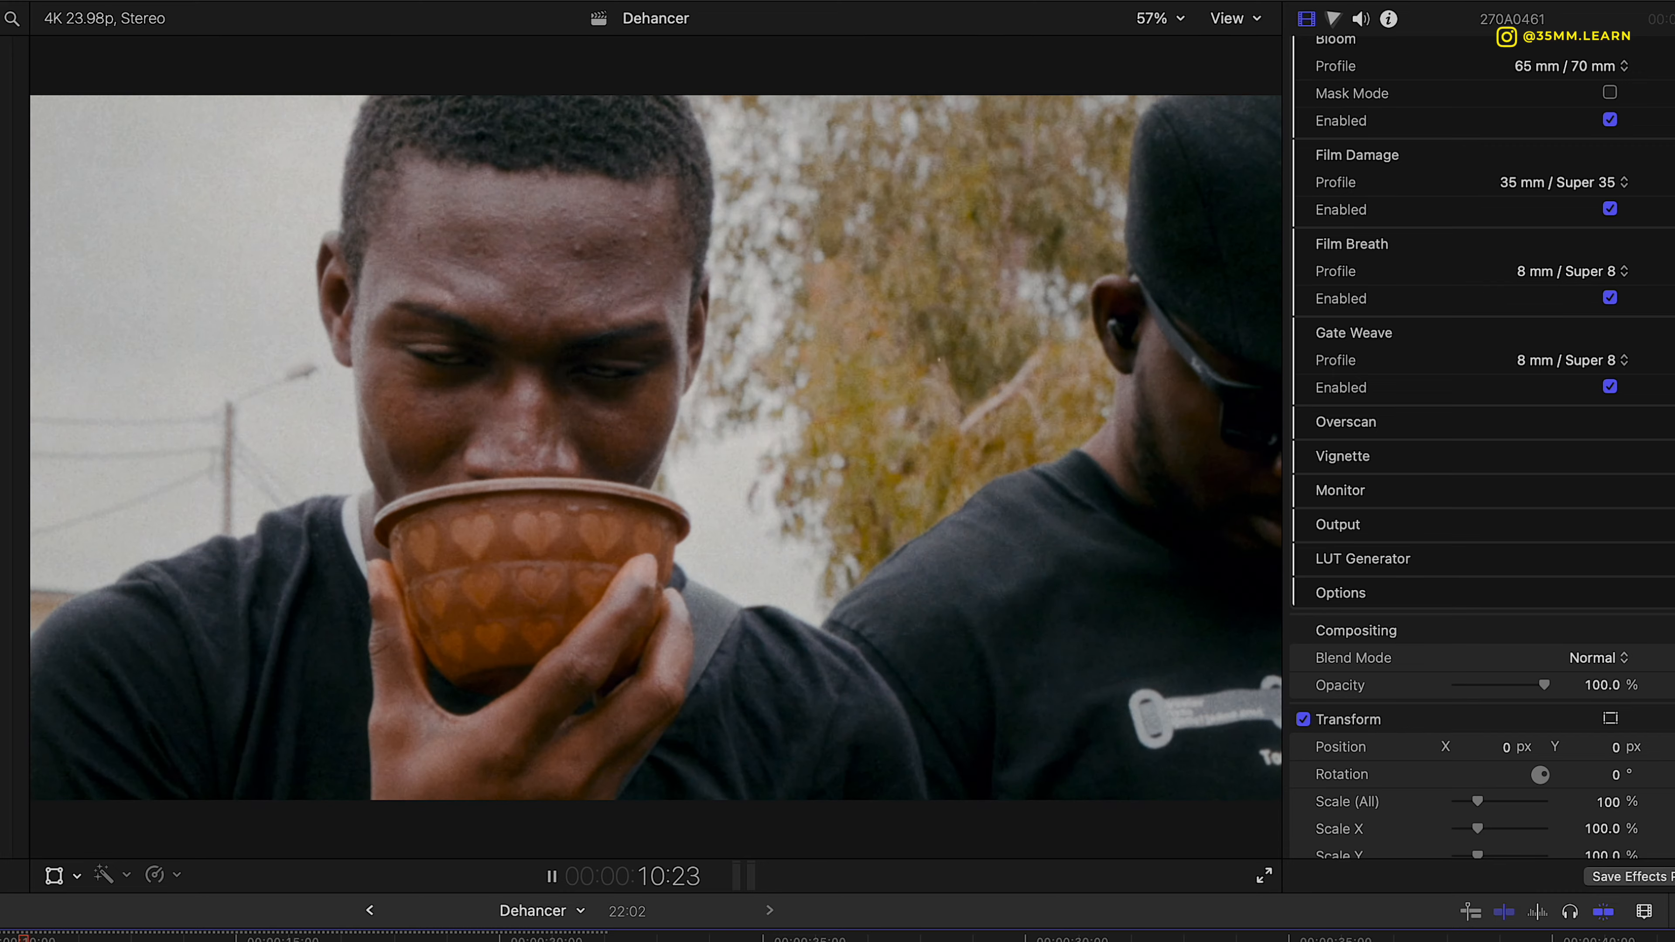
key(space)
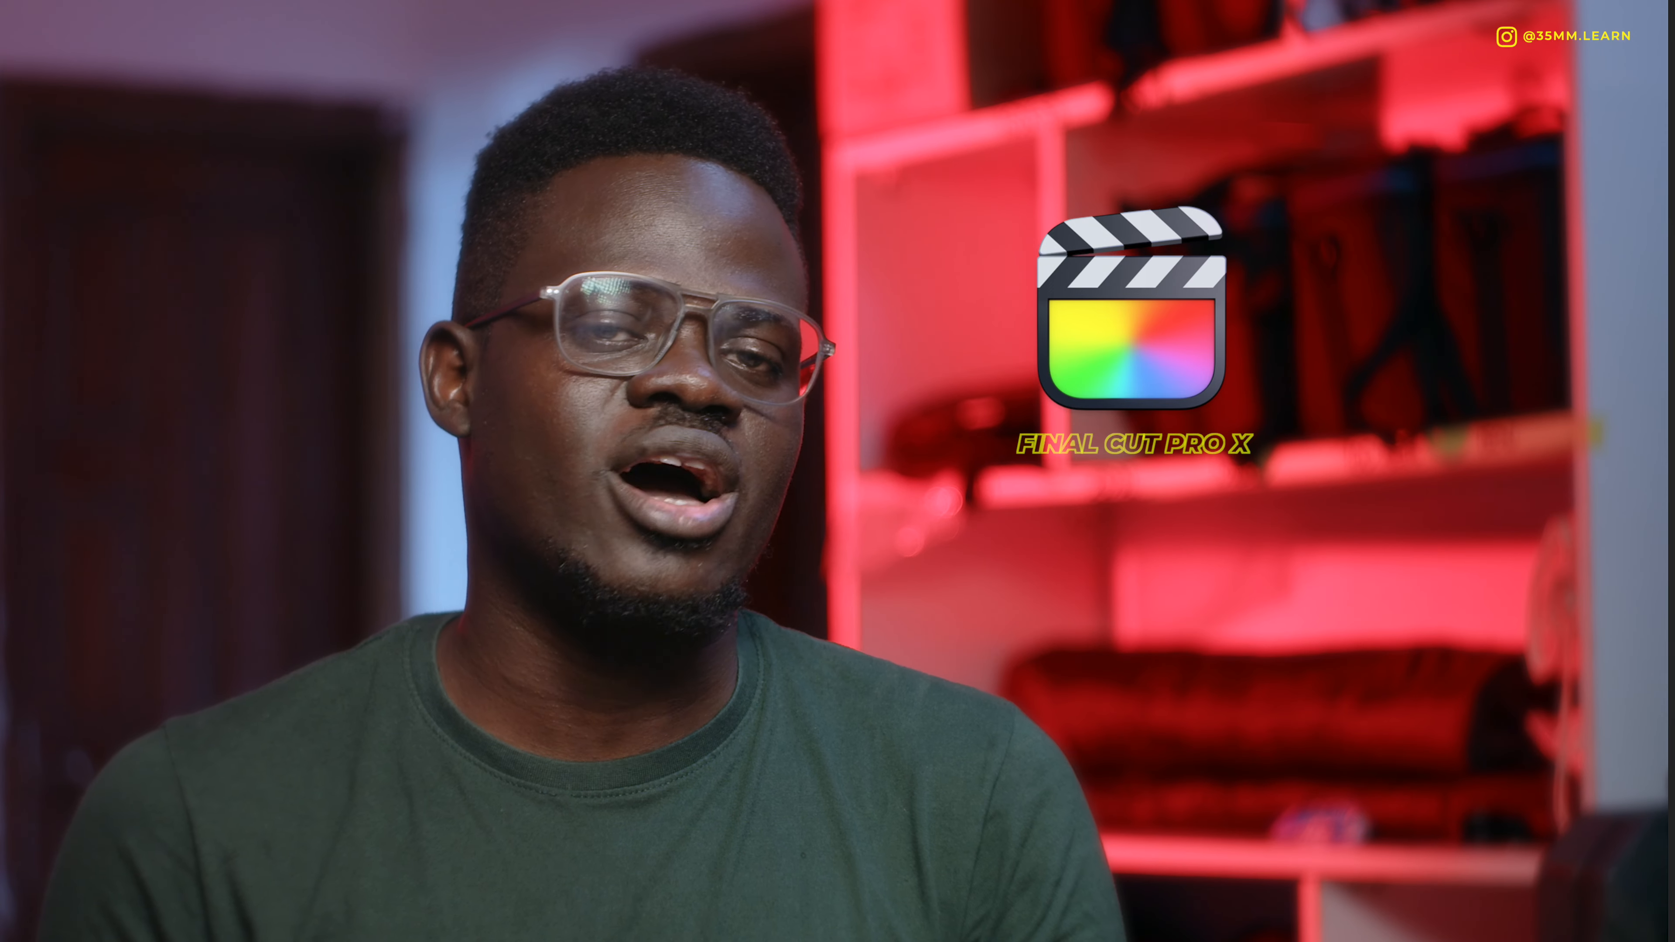